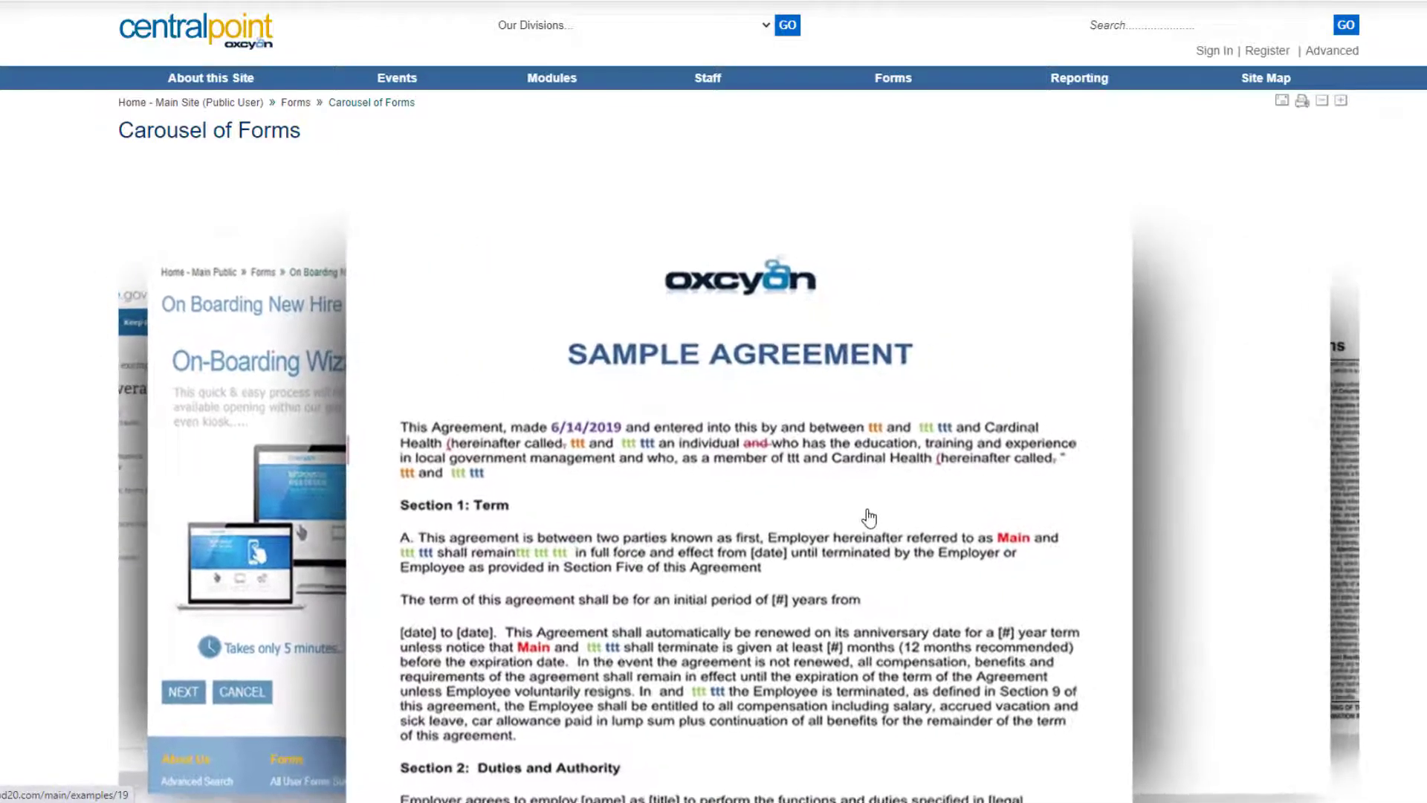
Open the Sample Agreement form, draw a signature, and enter the signer's first and last name.
{"action": "left_click", "coordinate": [867, 516]}
{"action": "mouse_move", "coordinate": [396, 473]}
{"action": "left_mouse_down"}
{"action": "mouse_move", "coordinate": [344, 494]}
{"action": "mouse_move", "coordinate": [475, 434]}
{"action": "mouse_move", "coordinate": [668, 461]}
{"action": "left_mouse_up"}
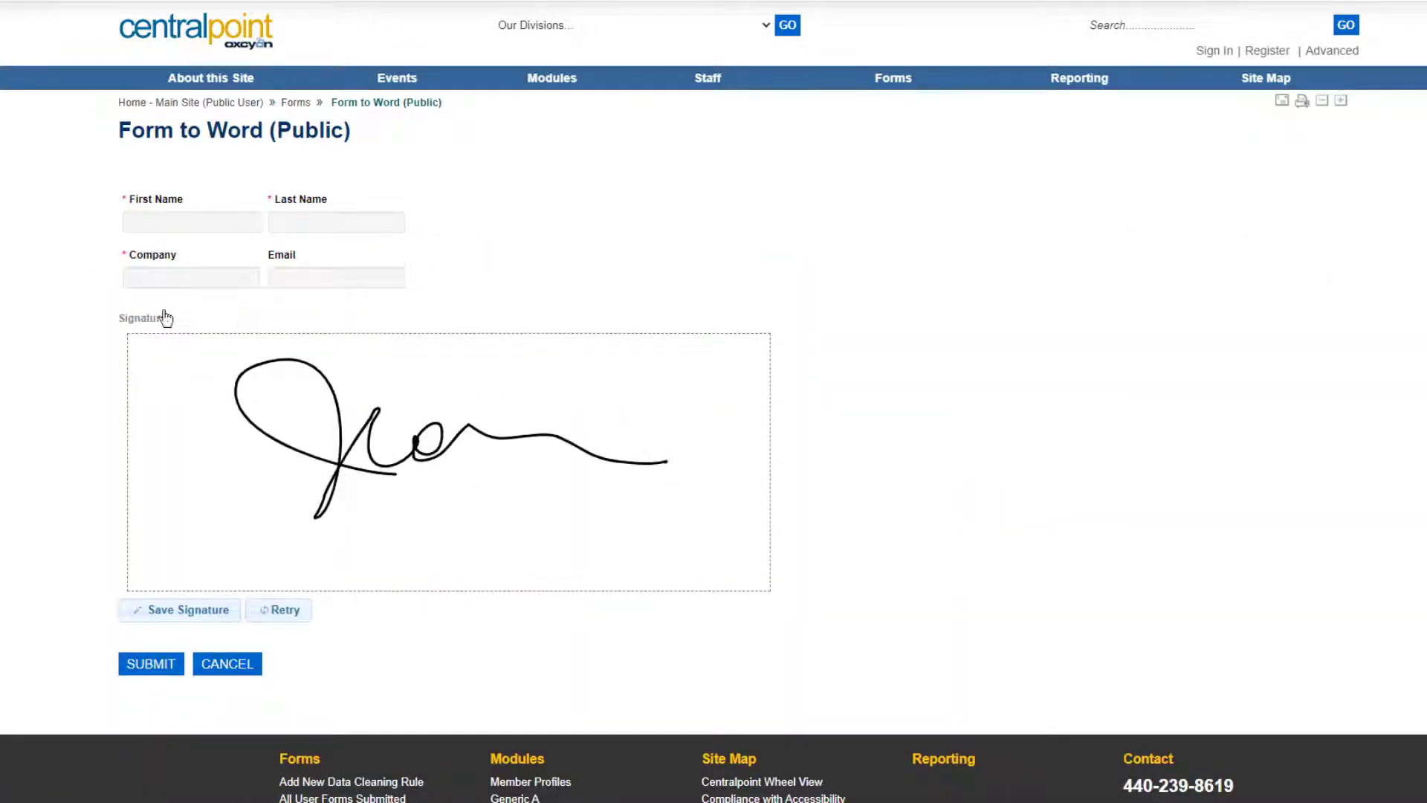
{"action": "left_click", "coordinate": [201, 224]}
{"action": "key", "text": "Tab"}
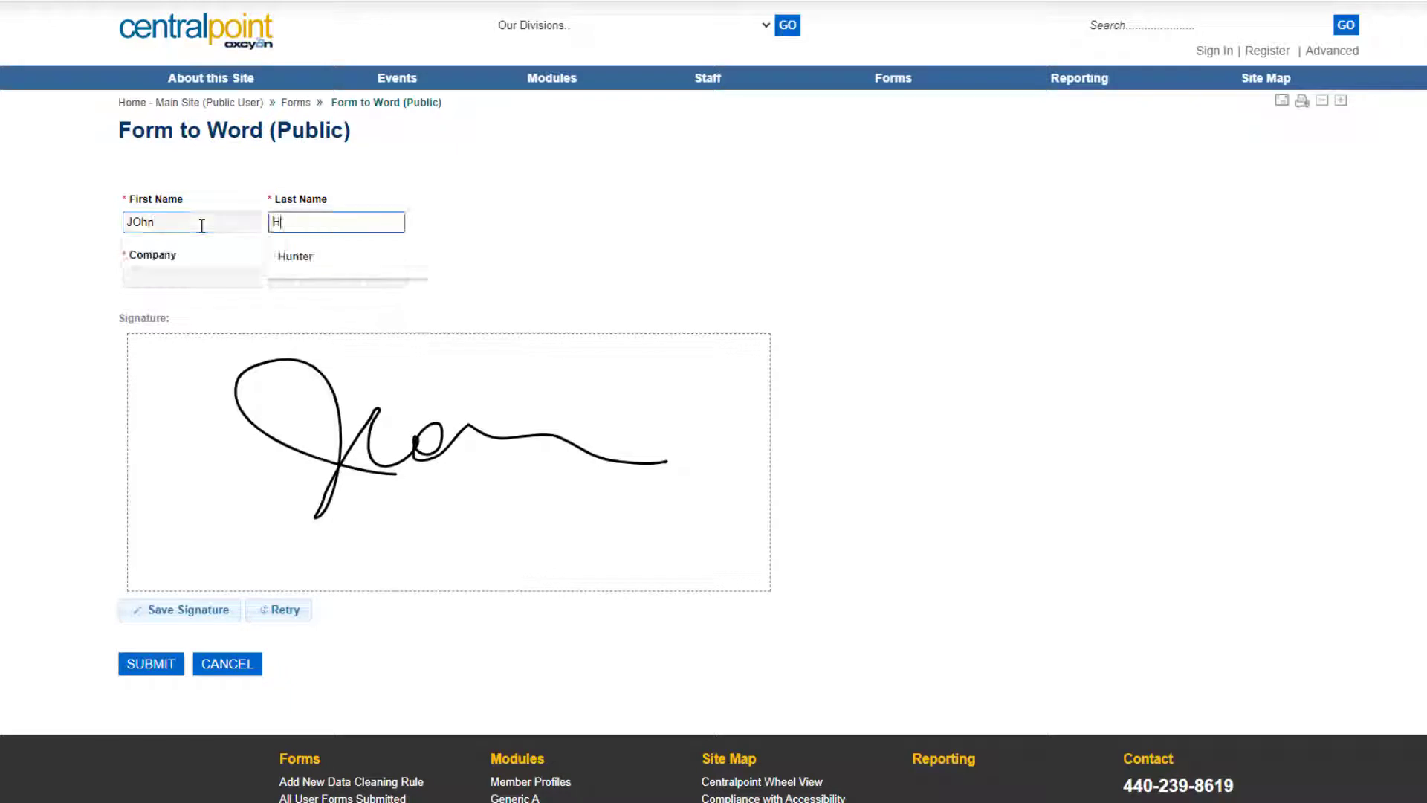
Enter company Oxcyon, save the drawn signature, and submit the form.
{"action": "key", "text": "Tab"}
{"action": "type", "text": "Oxc"}
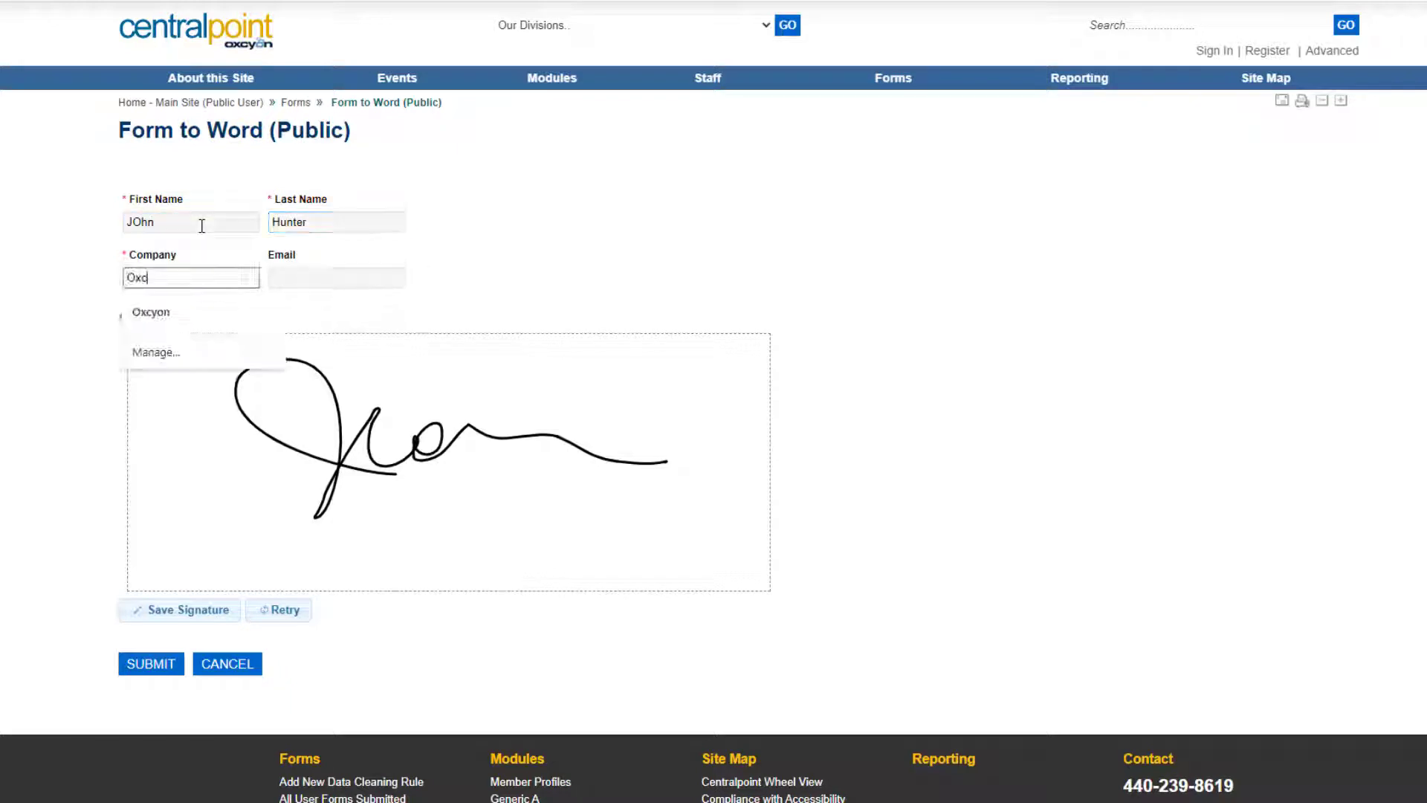
{"action": "type", "text": "yon"}
{"action": "left_click", "coordinate": [1347, 573]}
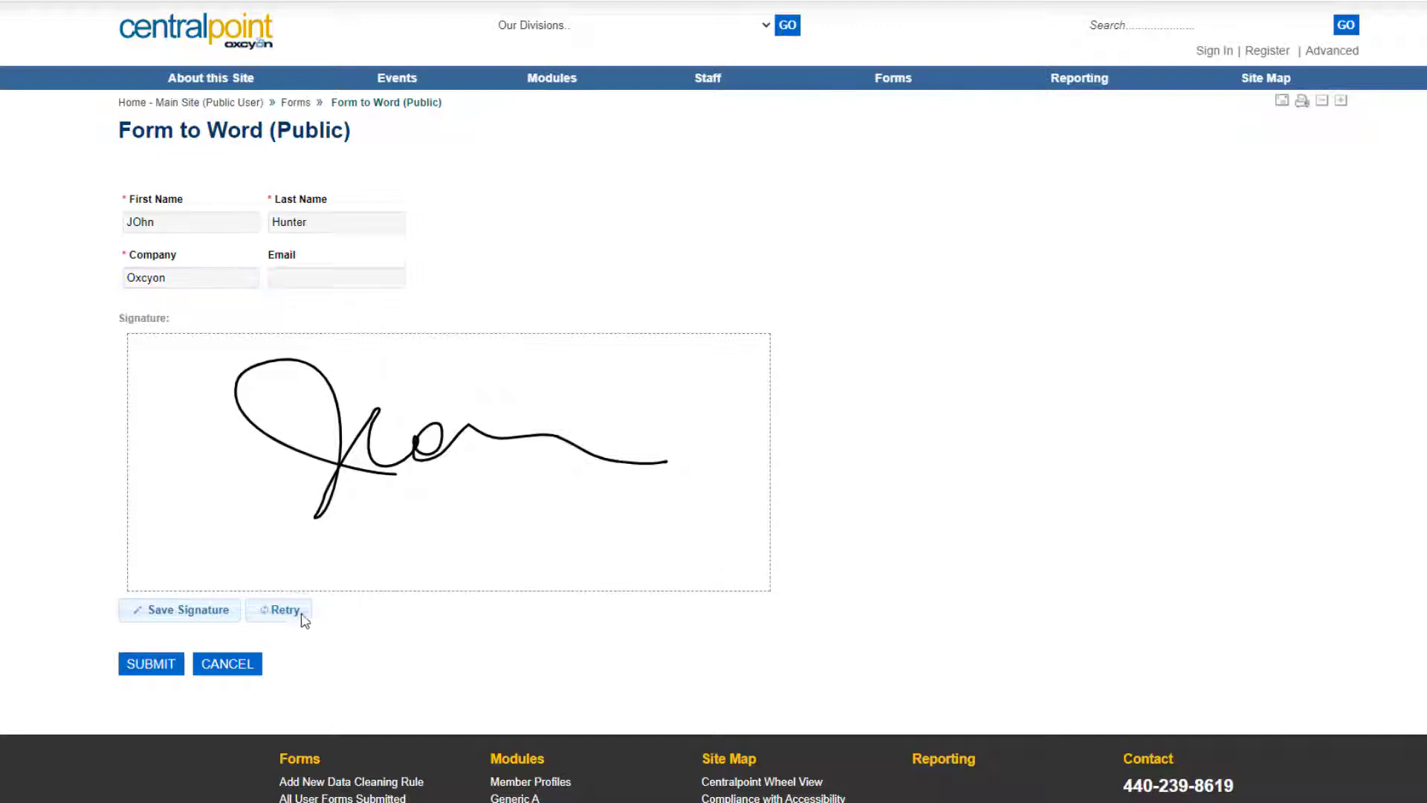
{"action": "left_click", "coordinate": [192, 611]}
{"action": "left_click", "coordinate": [156, 662]}
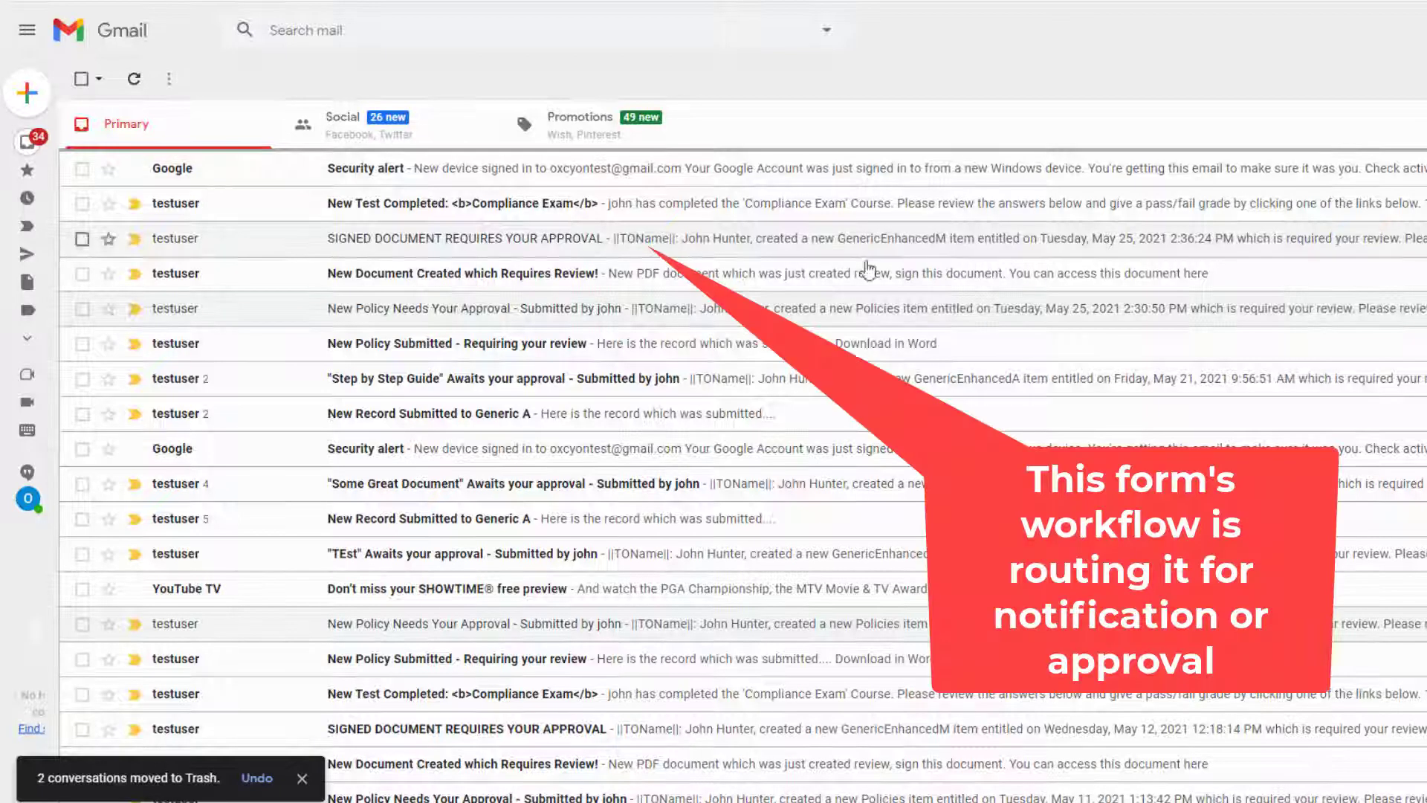
Open the SIGNED DOCUMENT REQUIRES YOUR APPROVAL email in the Gmail inbox.
{"action": "left_click", "coordinate": [567, 250]}
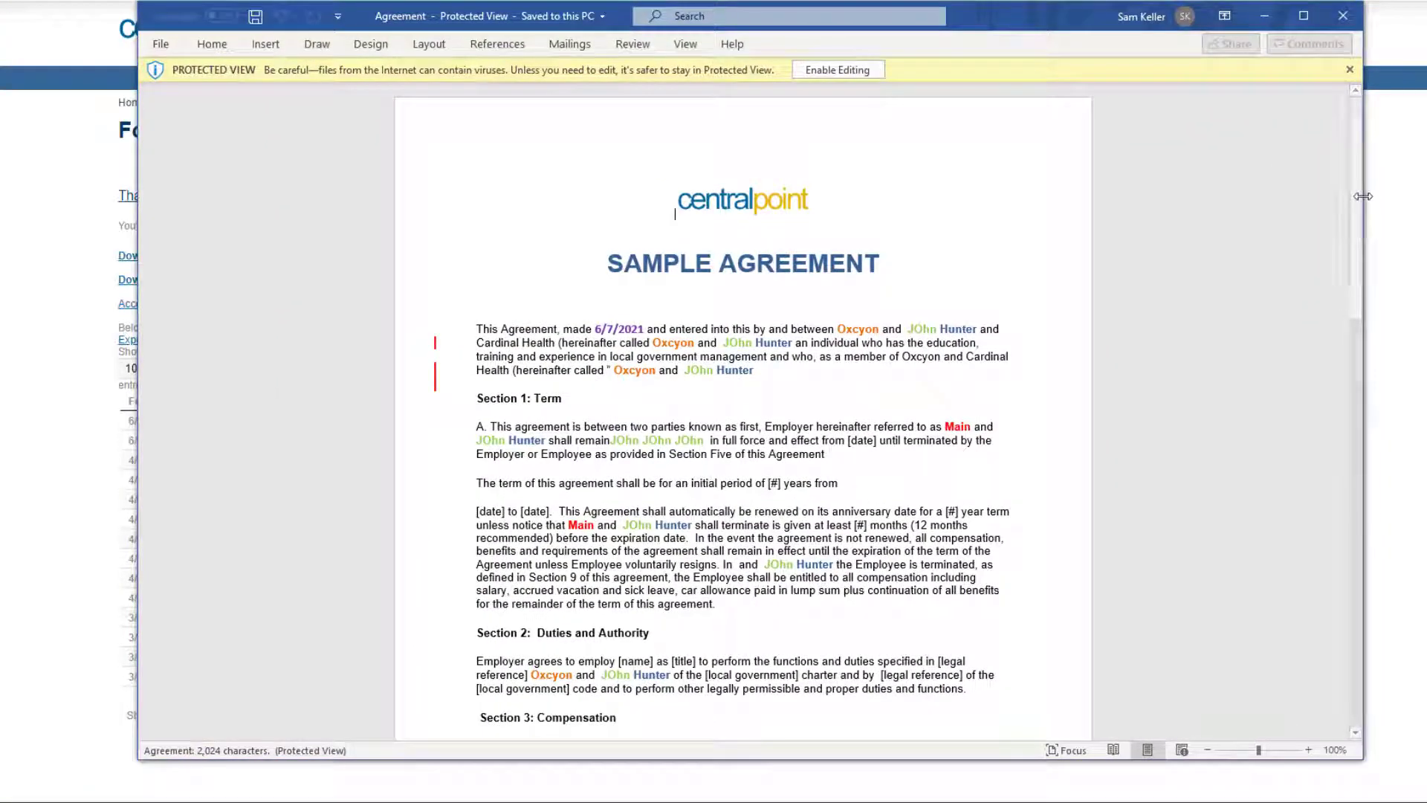
Review the merged Agreement document, highlighting the company Oxcyon, then close it.
{"action": "mouse_move", "coordinate": [1365, 193]}
{"action": "left_mouse_down"}
{"action": "mouse_move", "coordinate": [1338, 500]}
{"action": "mouse_move", "coordinate": [1335, 168]}
{"action": "left_mouse_up"}
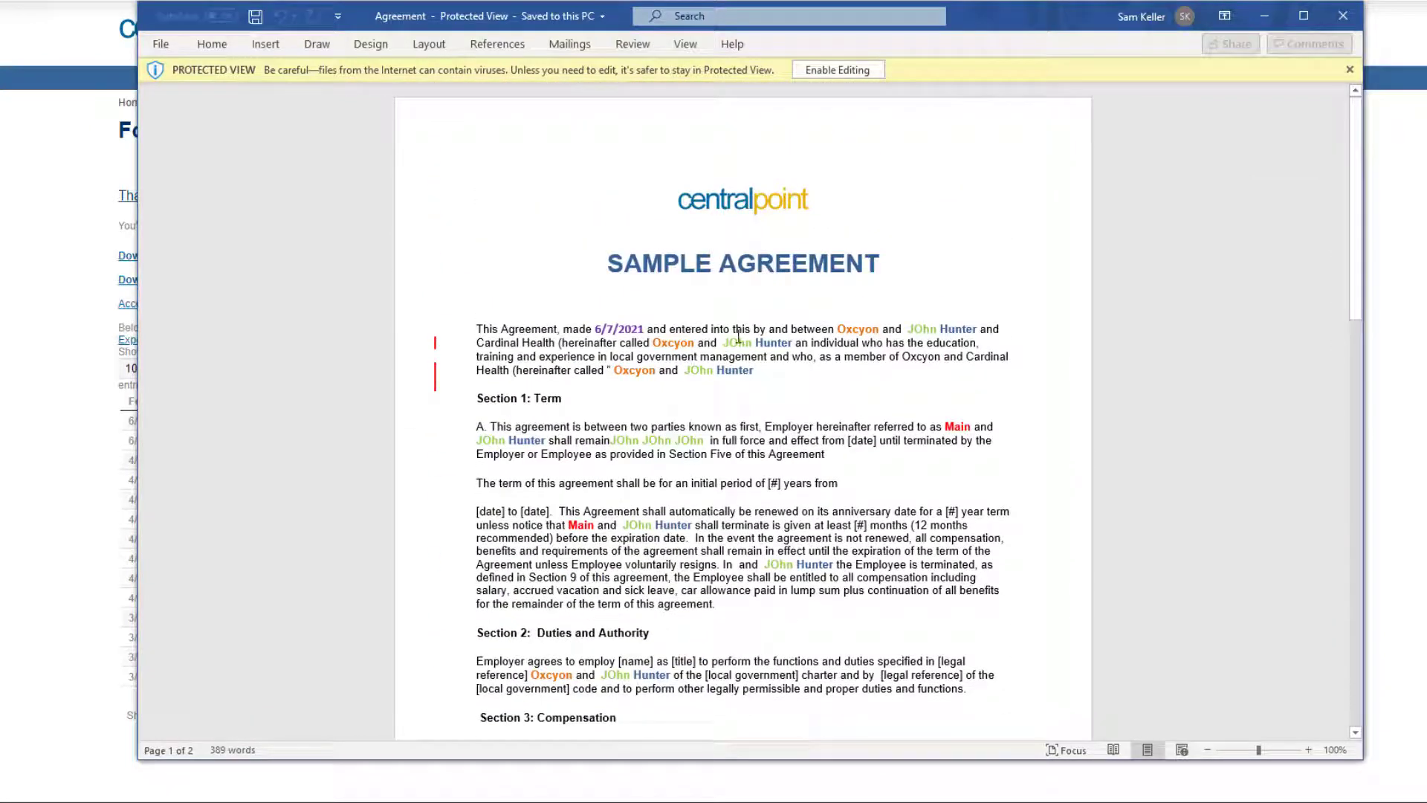
{"action": "left_click_drag", "start_coordinate": [857, 322], "coordinate": [881, 324]}
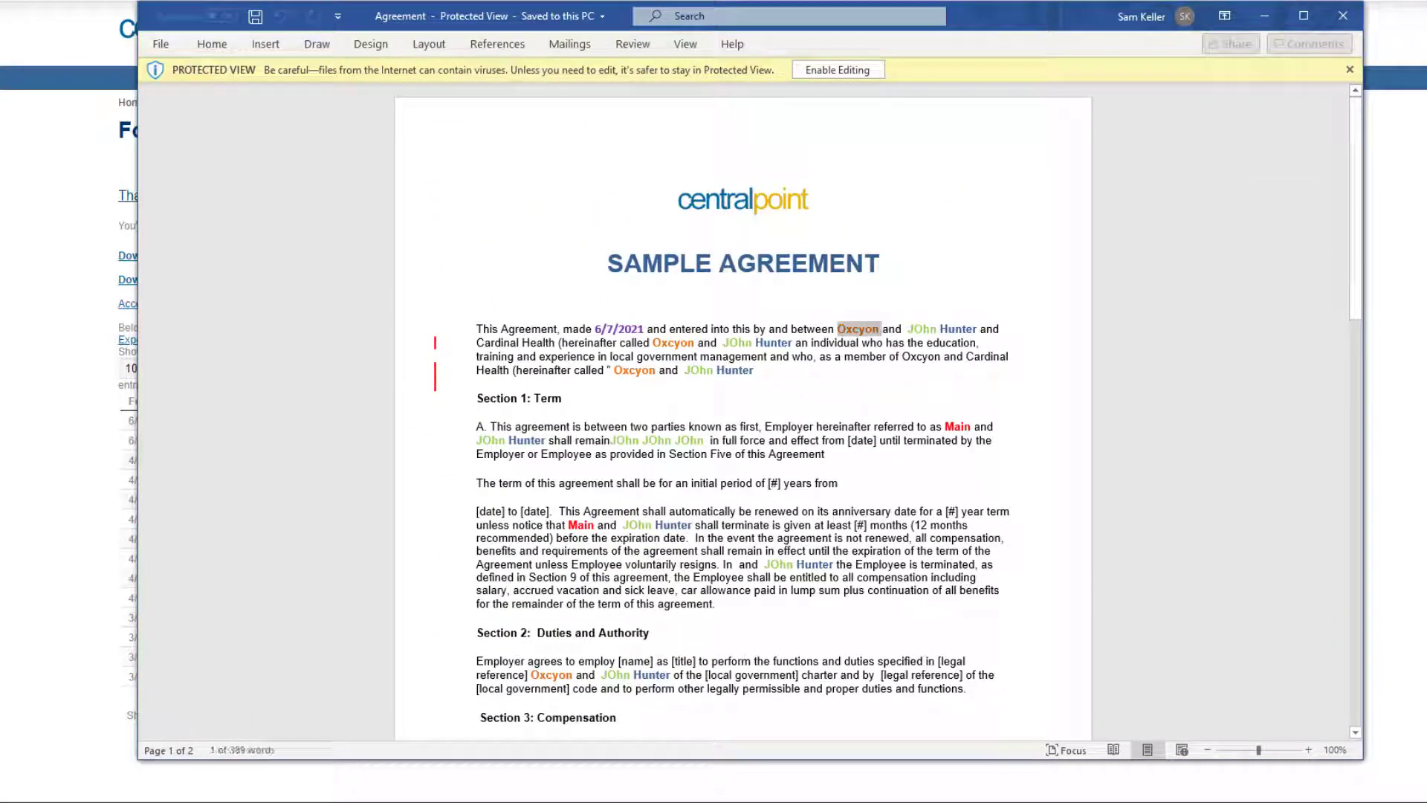
{"action": "left_click", "coordinate": [1354, 15]}
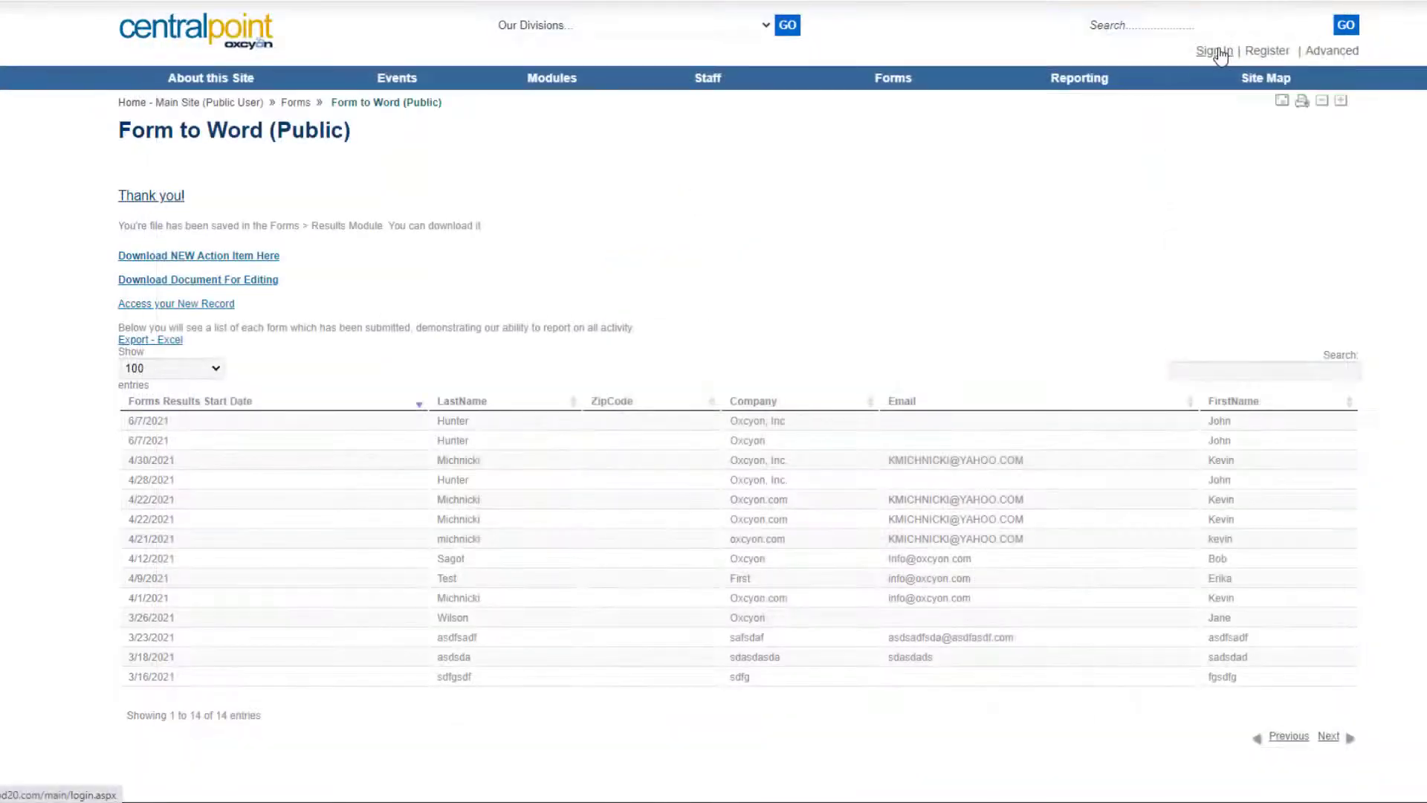
Sign in to Centralpoint with the entered credentials.
{"action": "left_click", "coordinate": [1220, 54]}
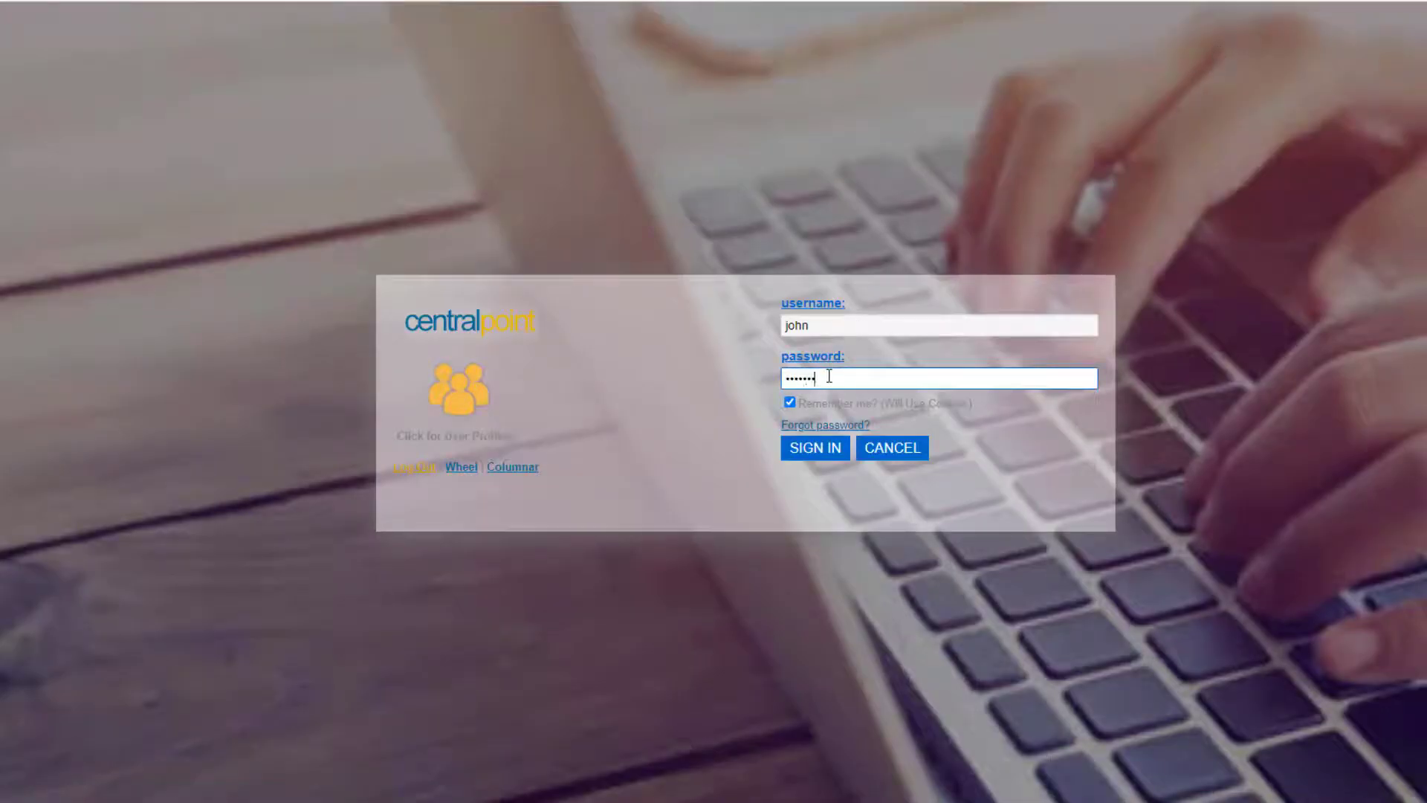
{"action": "left_click", "coordinate": [831, 456]}
{"action": "left_click", "coordinate": [832, 456]}
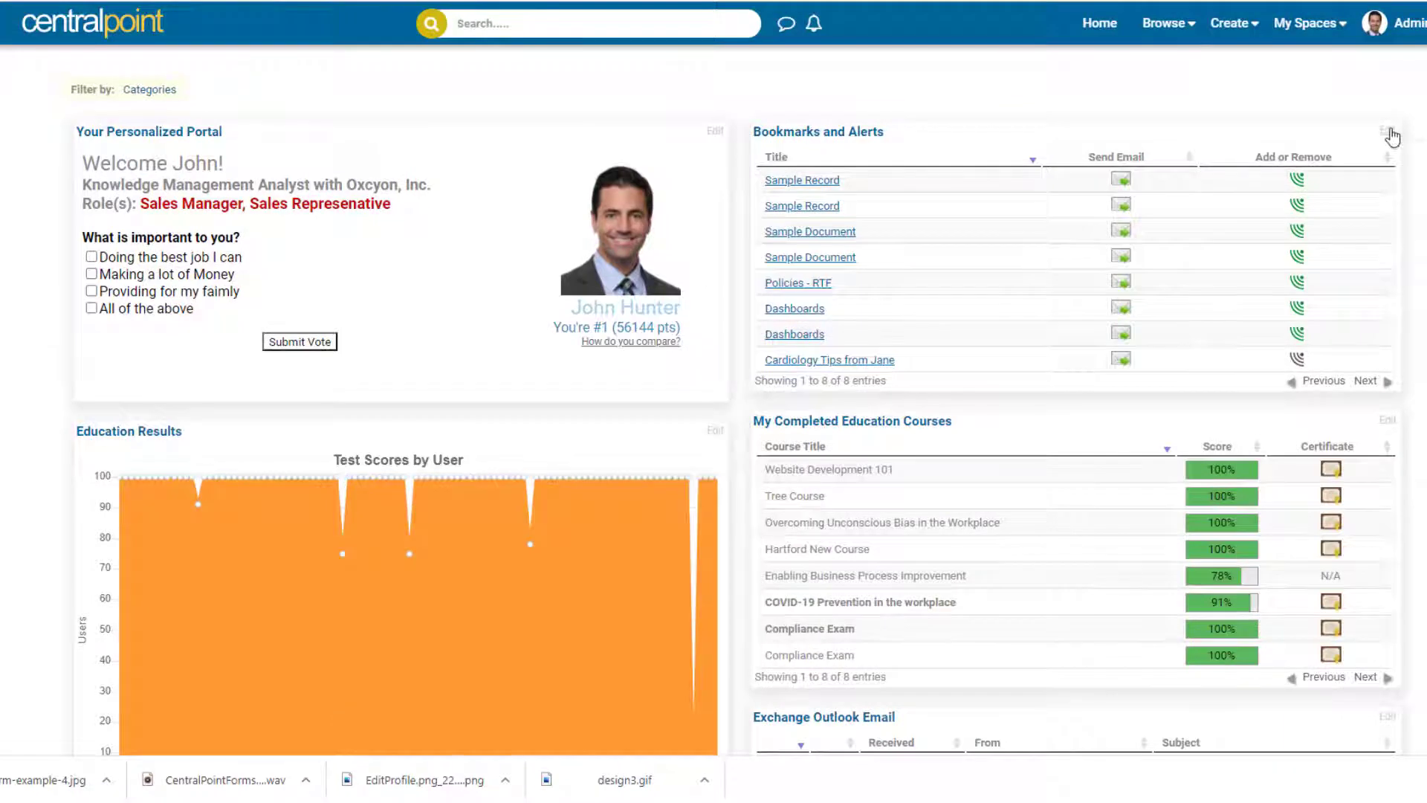
Move the Bookmarks and Alerts portlet down the portal.
{"action": "left_click", "coordinate": [1389, 131]}
{"action": "left_click", "coordinate": [1383, 188]}
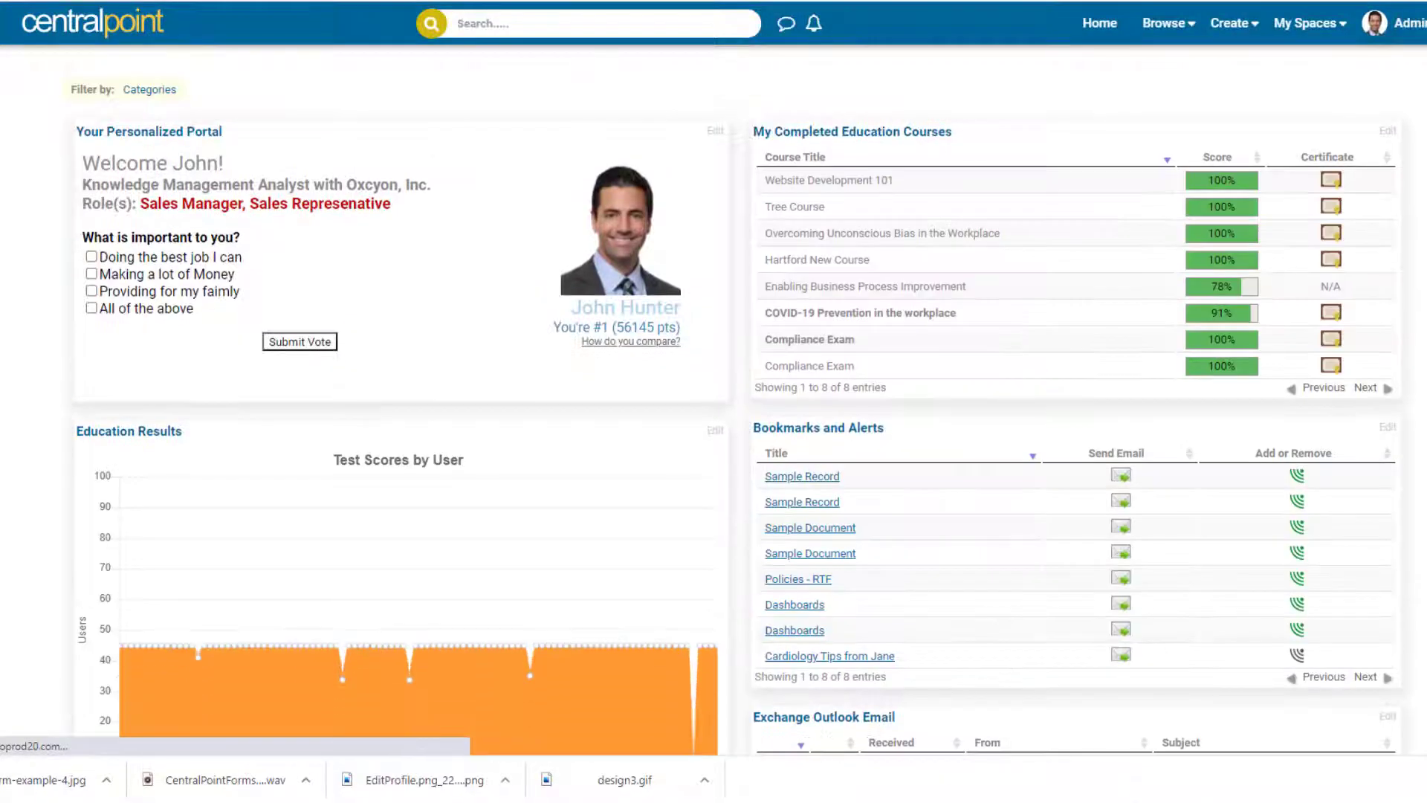
{"action": "scroll", "coordinate": [714, 402], "scroll_direction": "down", "scroll_amount": 15}
{"action": "scroll", "coordinate": [1357, 687], "scroll_direction": "down", "scroll_amount": 6}
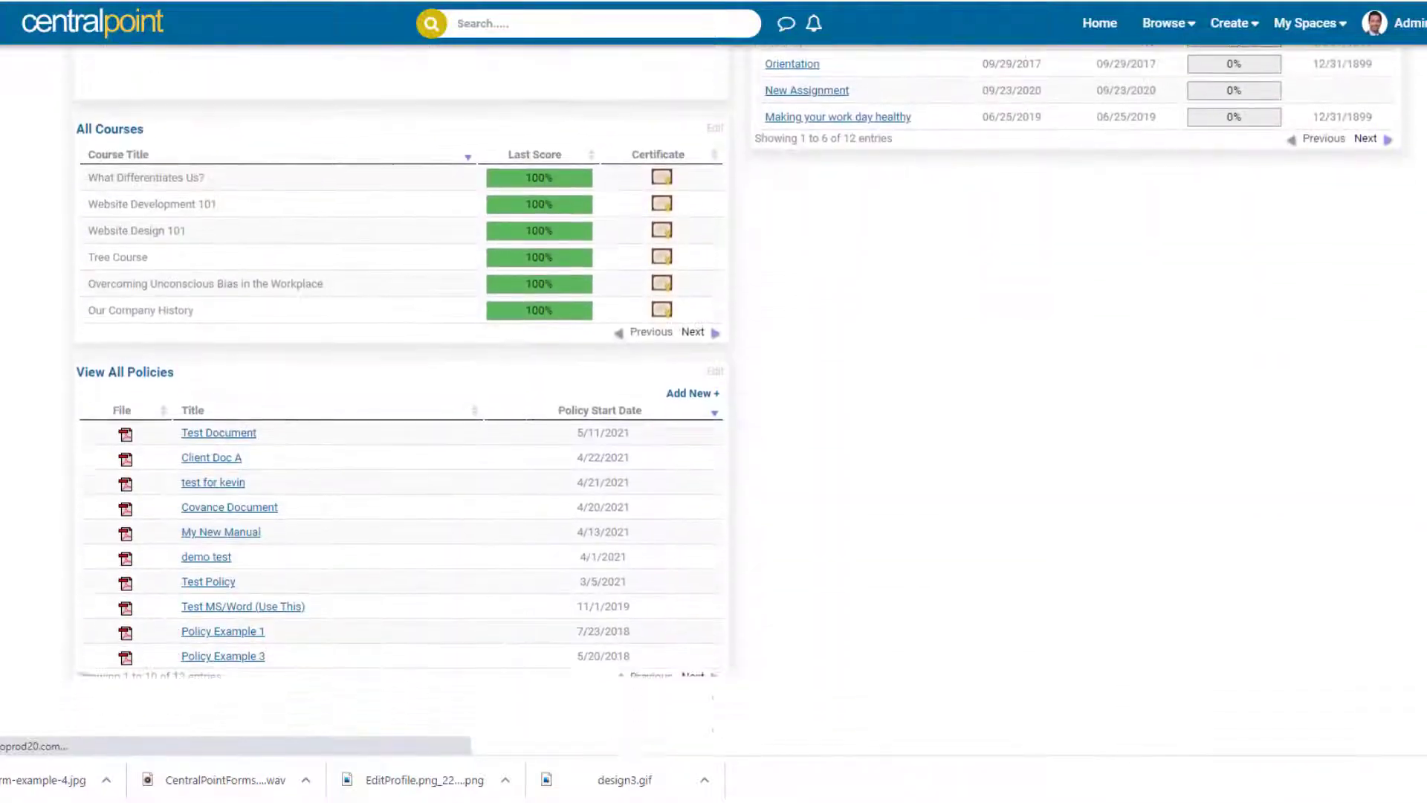
Browse the Change Layout Add Items list, Forms Library through Carousel of Staff, and submit.
{"action": "left_click", "coordinate": [1361, 696]}
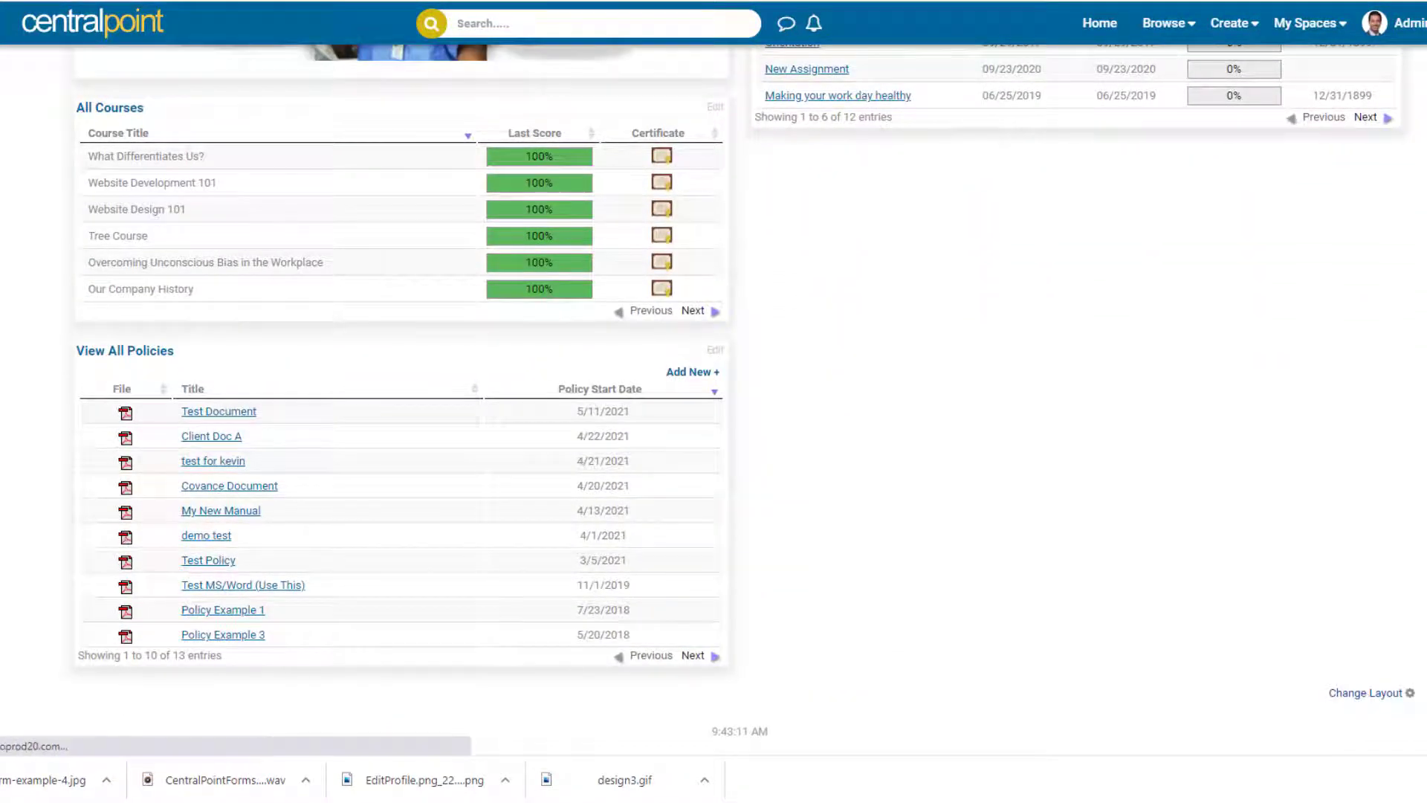
{"action": "scroll", "coordinate": [713, 401], "scroll_direction": "down", "scroll_amount": 13}
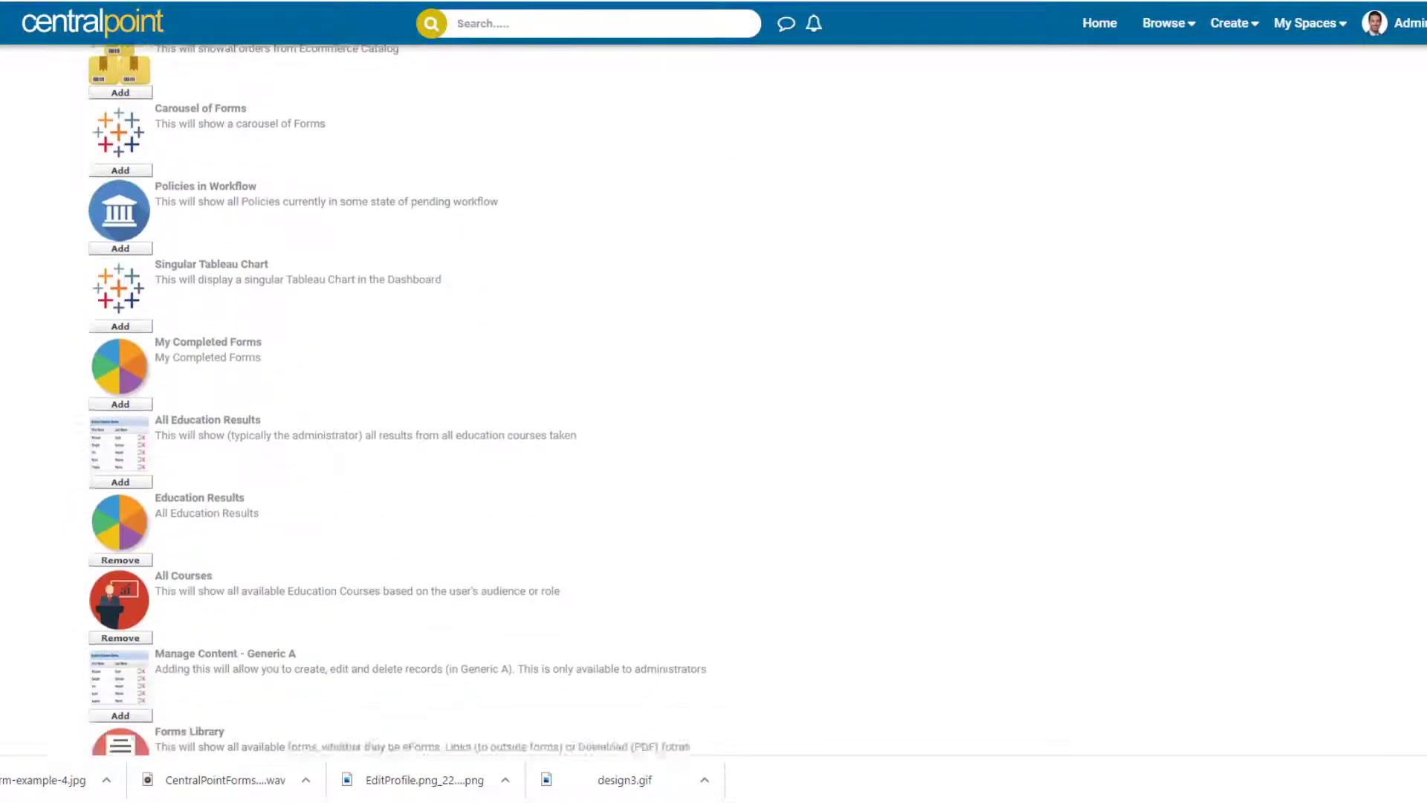
{"action": "scroll", "coordinate": [1033, 376], "scroll_direction": "down", "scroll_amount": 2}
{"action": "left_click_drag", "start_coordinate": [578, 411], "coordinate": [137, 130]}
{"action": "left_click", "coordinate": [780, 280]}
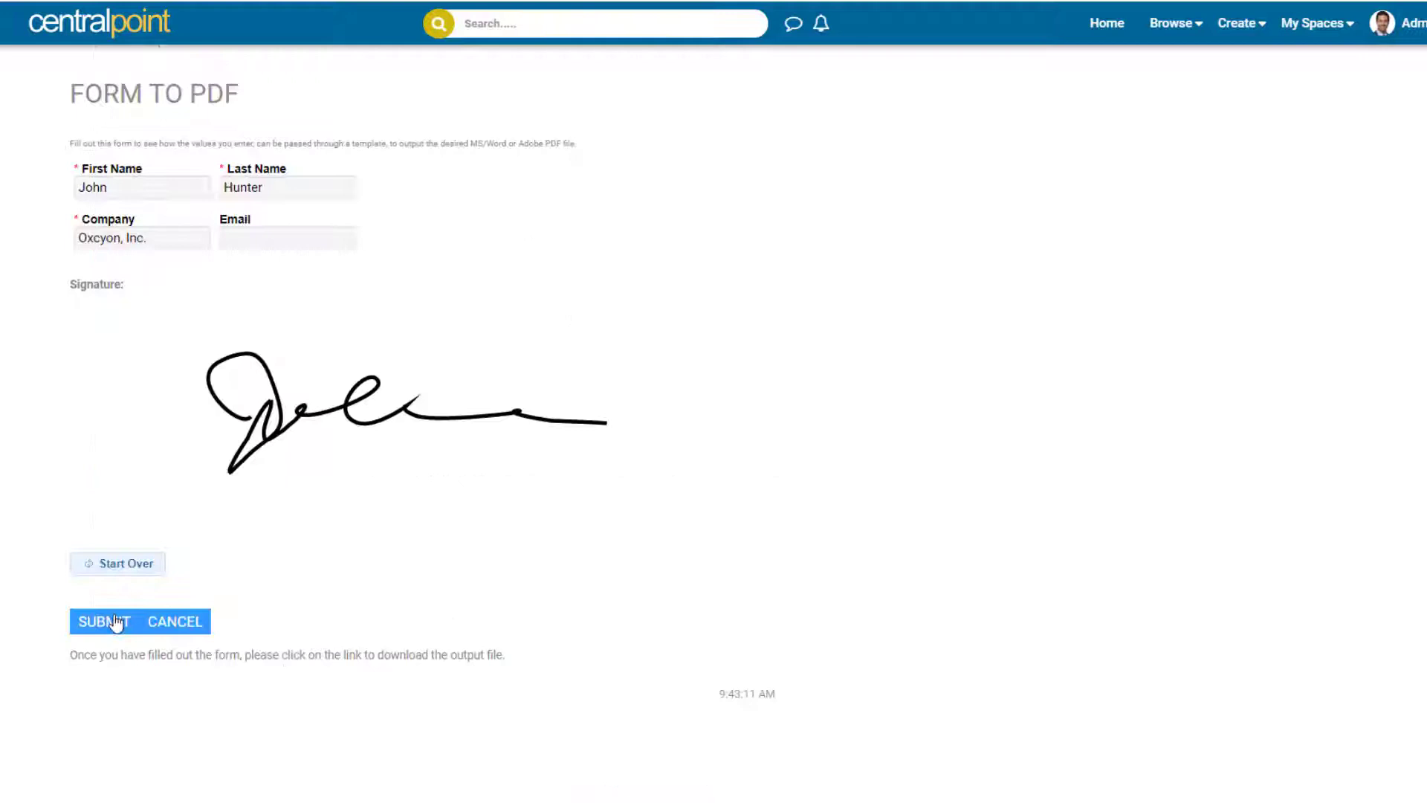
{"action": "left_click", "coordinate": [116, 623]}
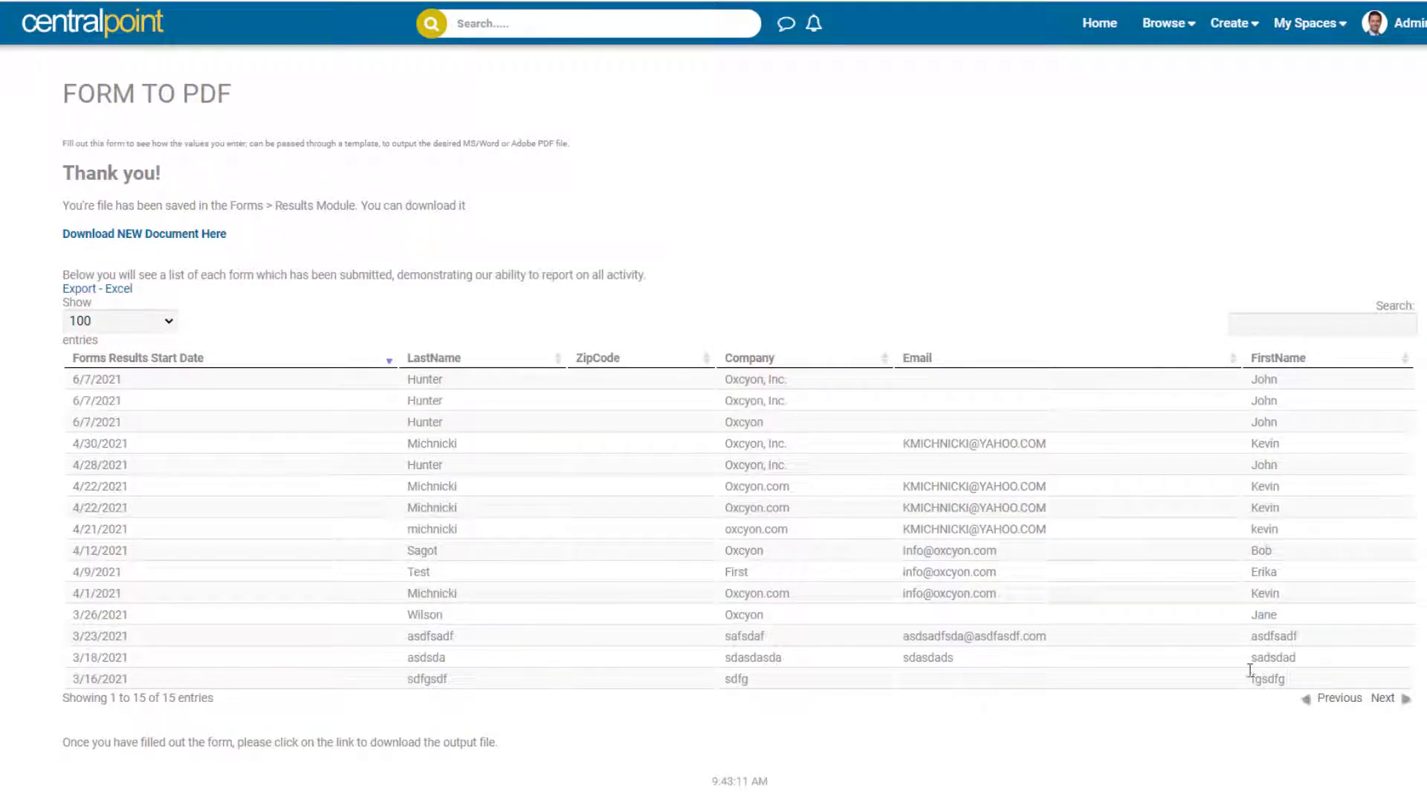
Review the submissions results table and the prefilled first and last name fields.
{"action": "left_click_drag", "start_coordinate": [1250, 670], "coordinate": [534, 359]}
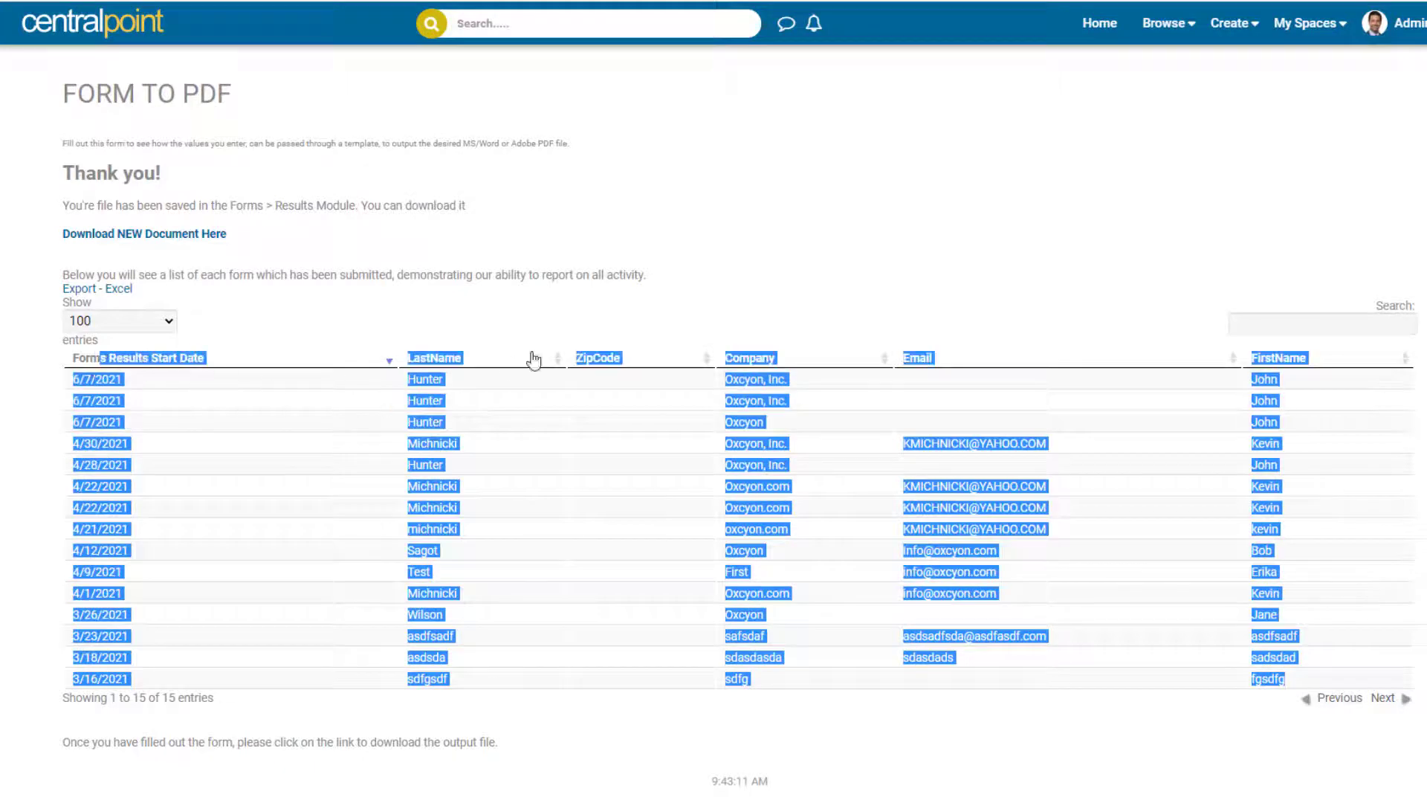
{"action": "left_click", "coordinate": [672, 318]}
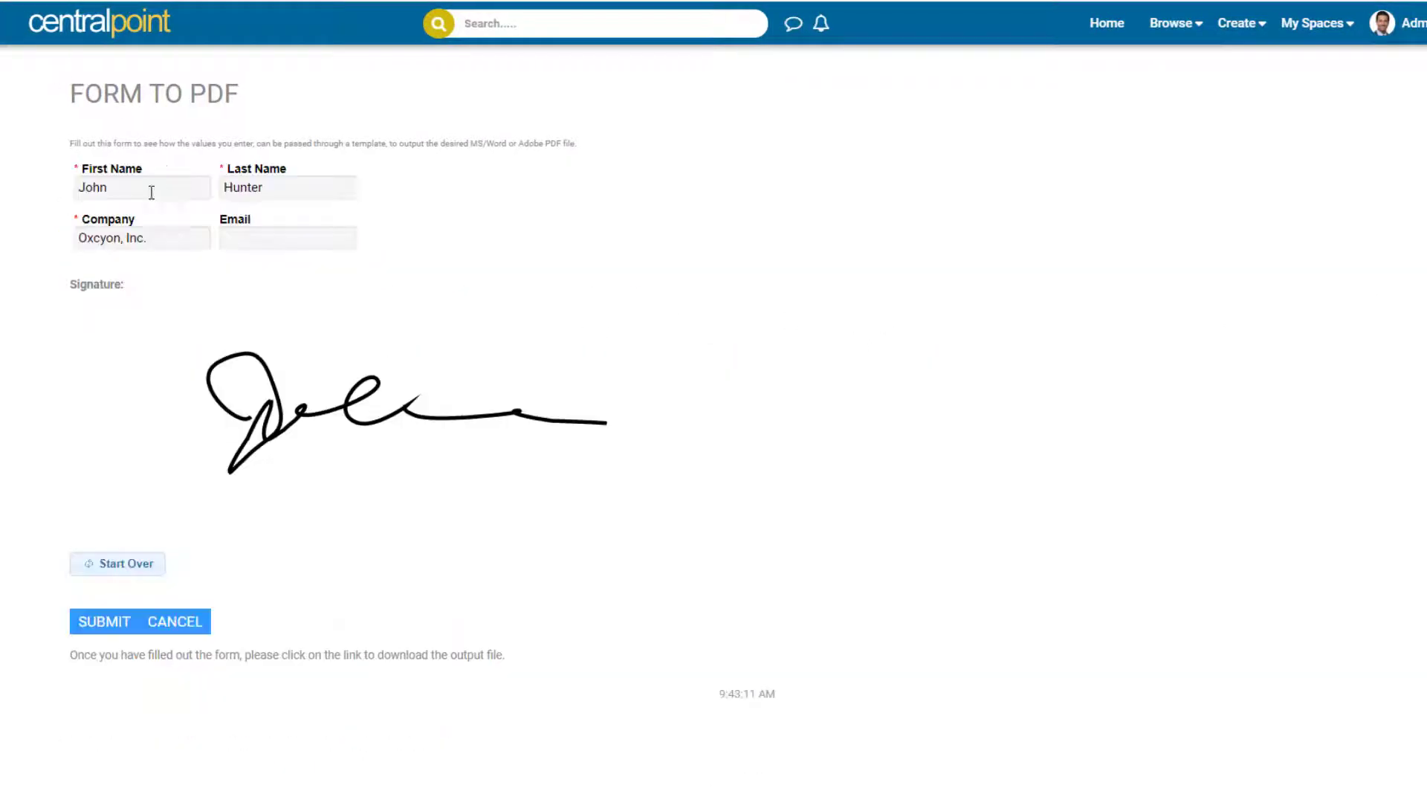
{"action": "left_click", "coordinate": [151, 192]}
{"action": "key", "text": "ctrl+a"}
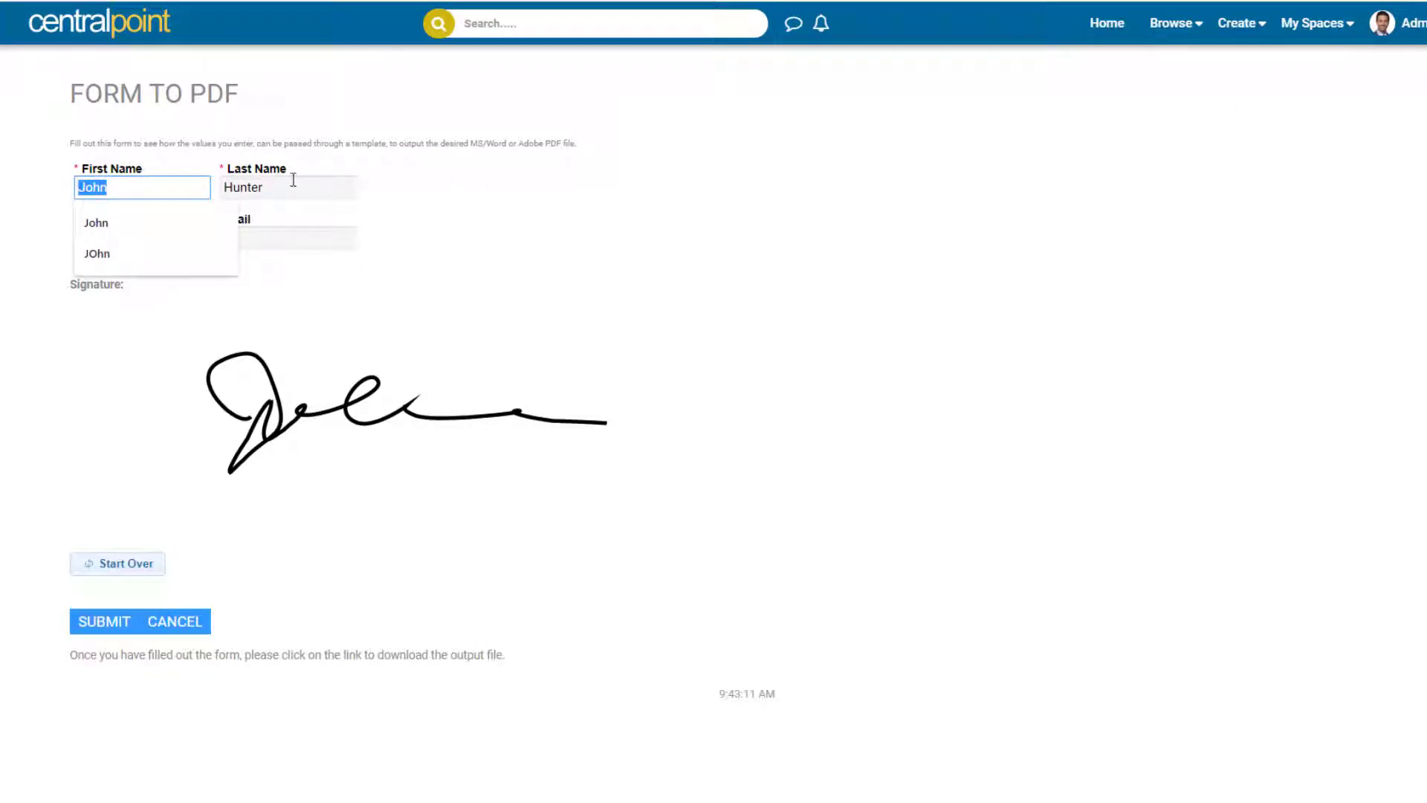
{"action": "key", "text": "Tab"}
{"action": "left_click", "coordinate": [1219, 217]}
In Edit Your Profile, show the stored first name, last name, city and cell phone.
{"action": "left_click", "coordinate": [1412, 23]}
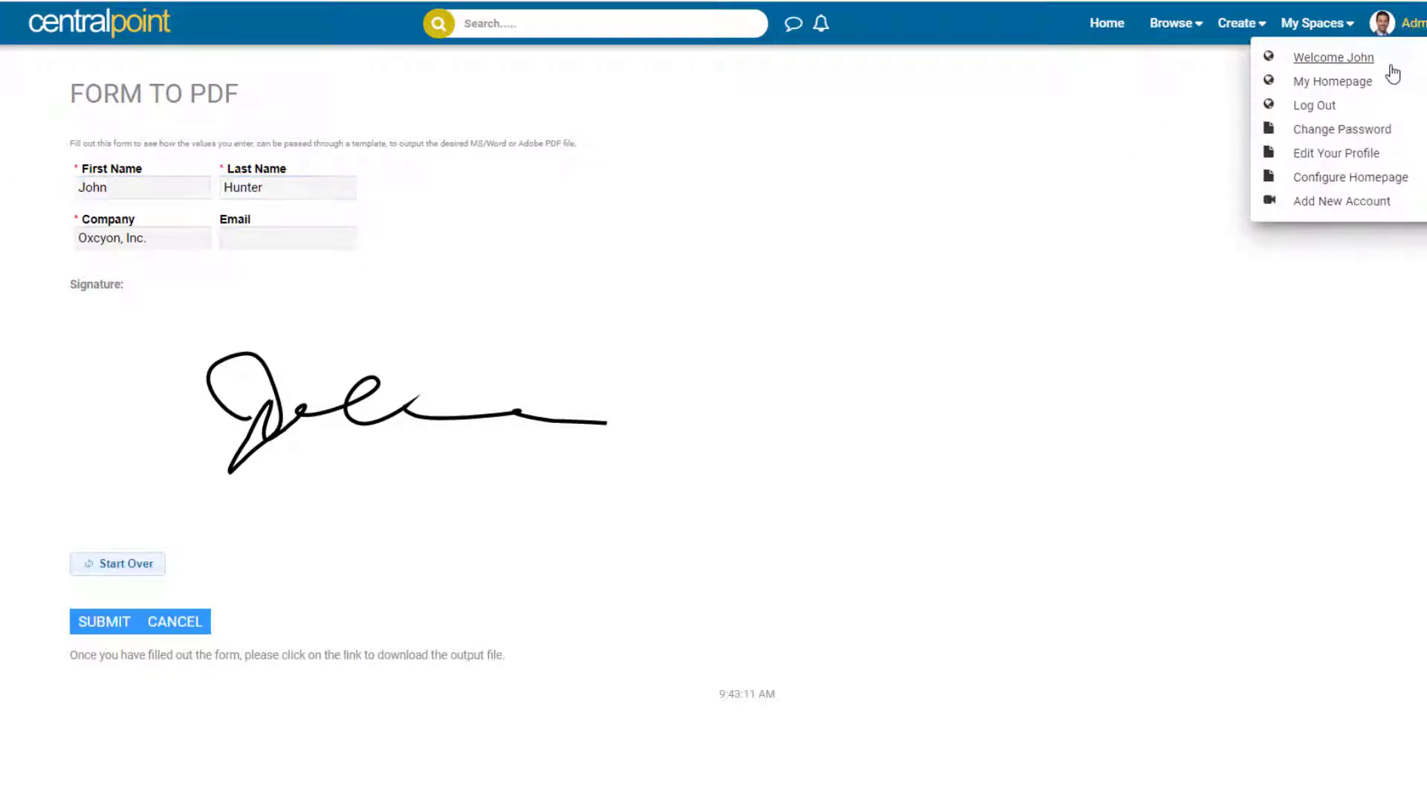
{"action": "left_click", "coordinate": [1359, 158]}
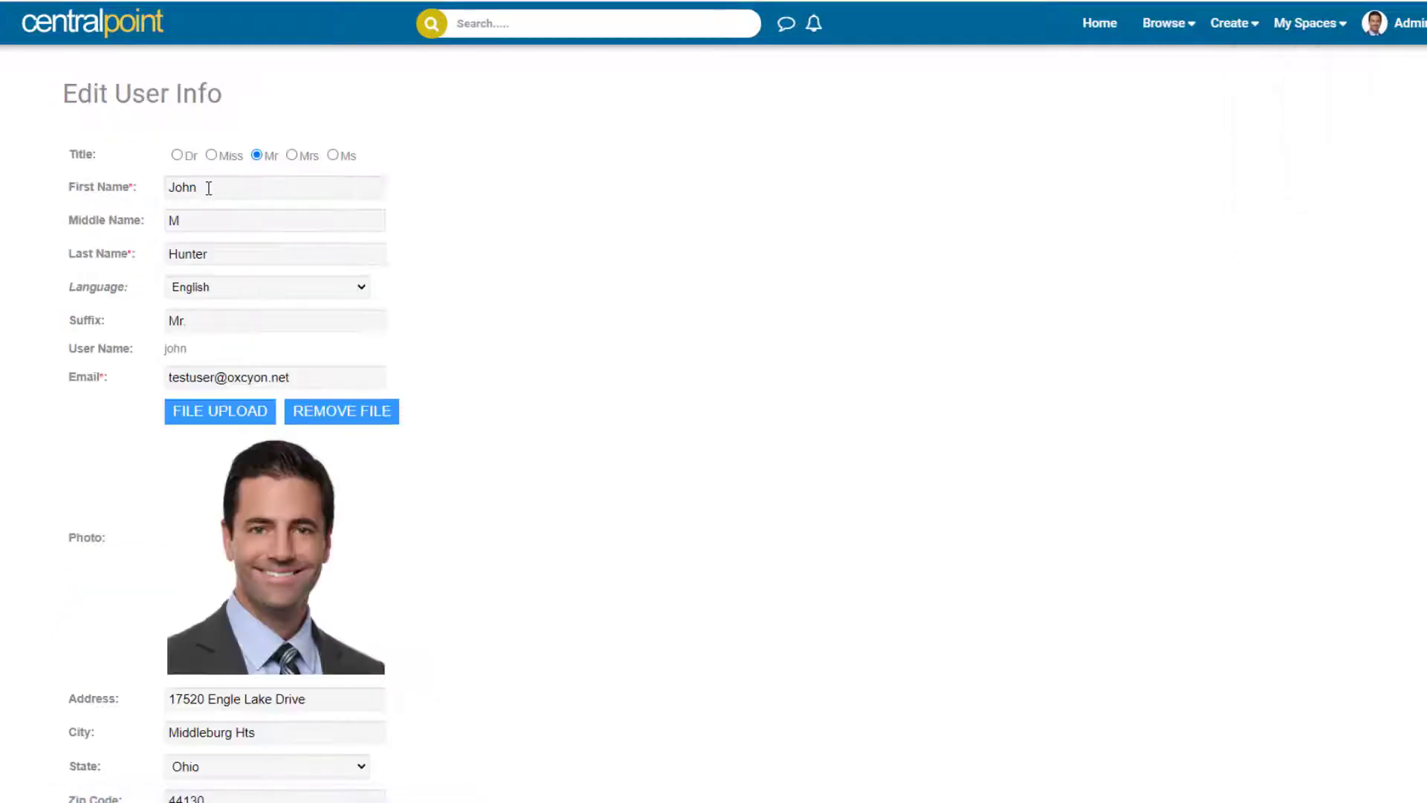
{"action": "left_click_drag", "start_coordinate": [209, 188], "coordinate": [144, 200]}
{"action": "left_click_drag", "start_coordinate": [213, 257], "coordinate": [167, 255]}
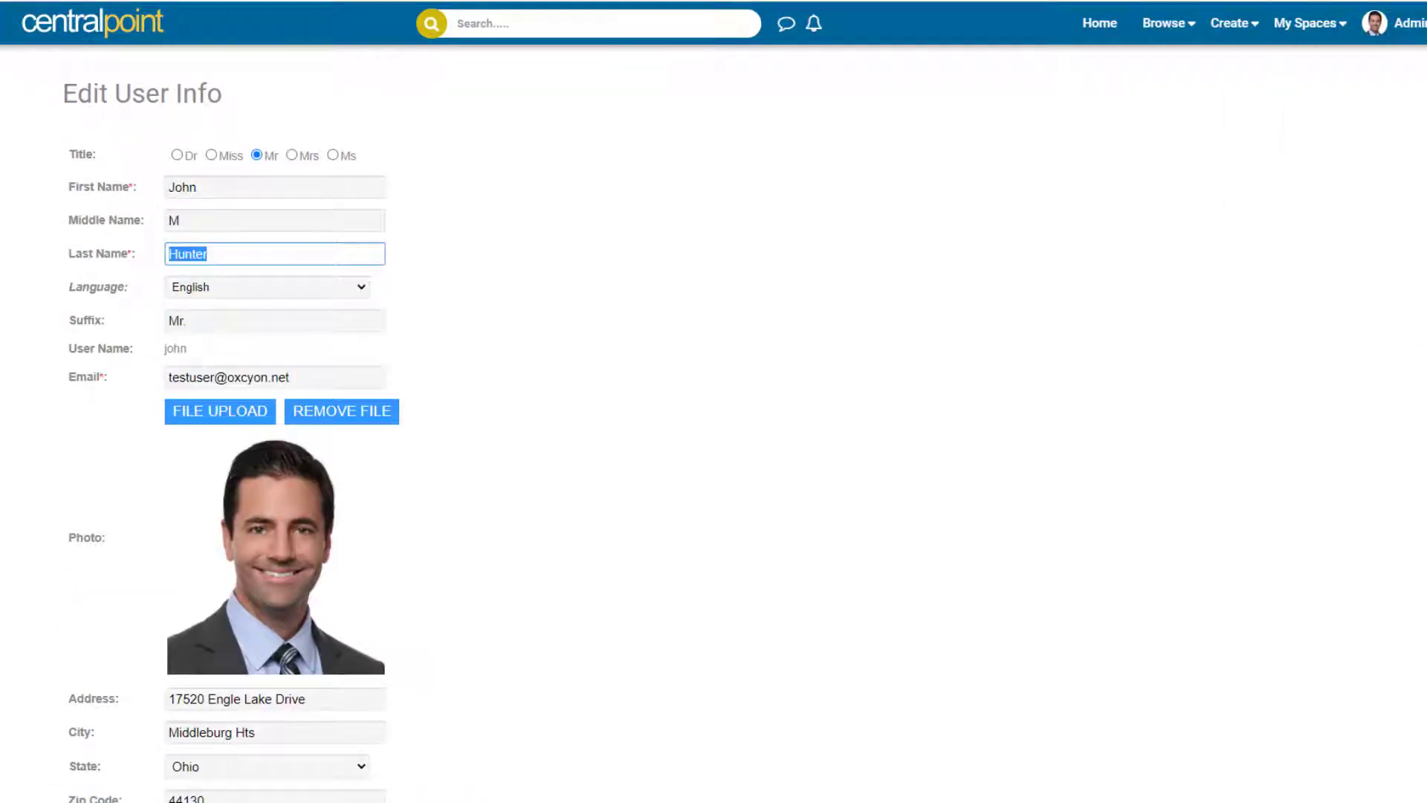
{"action": "scroll", "coordinate": [570, 564], "scroll_direction": "down", "scroll_amount": 5}
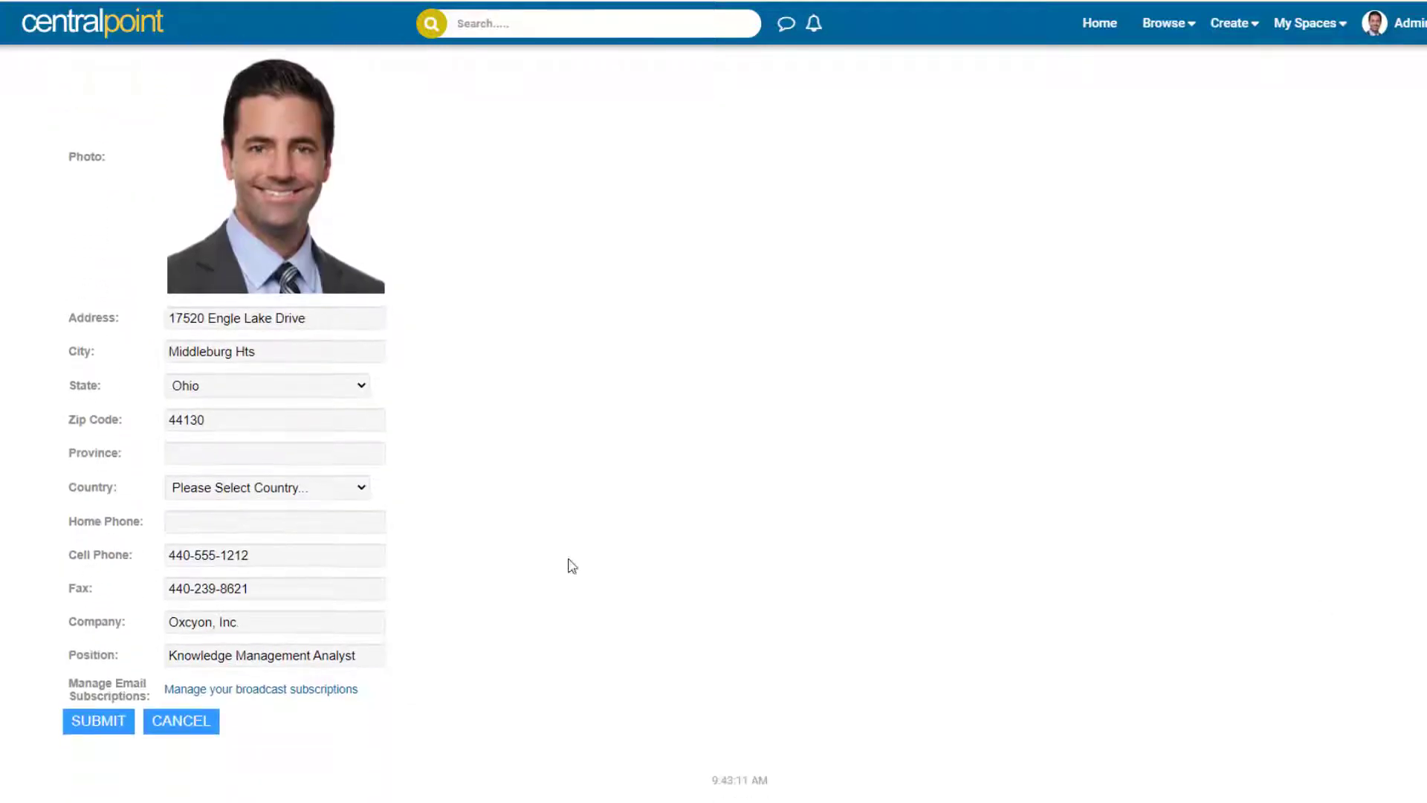
{"action": "left_click_drag", "start_coordinate": [262, 350], "coordinate": [125, 340]}
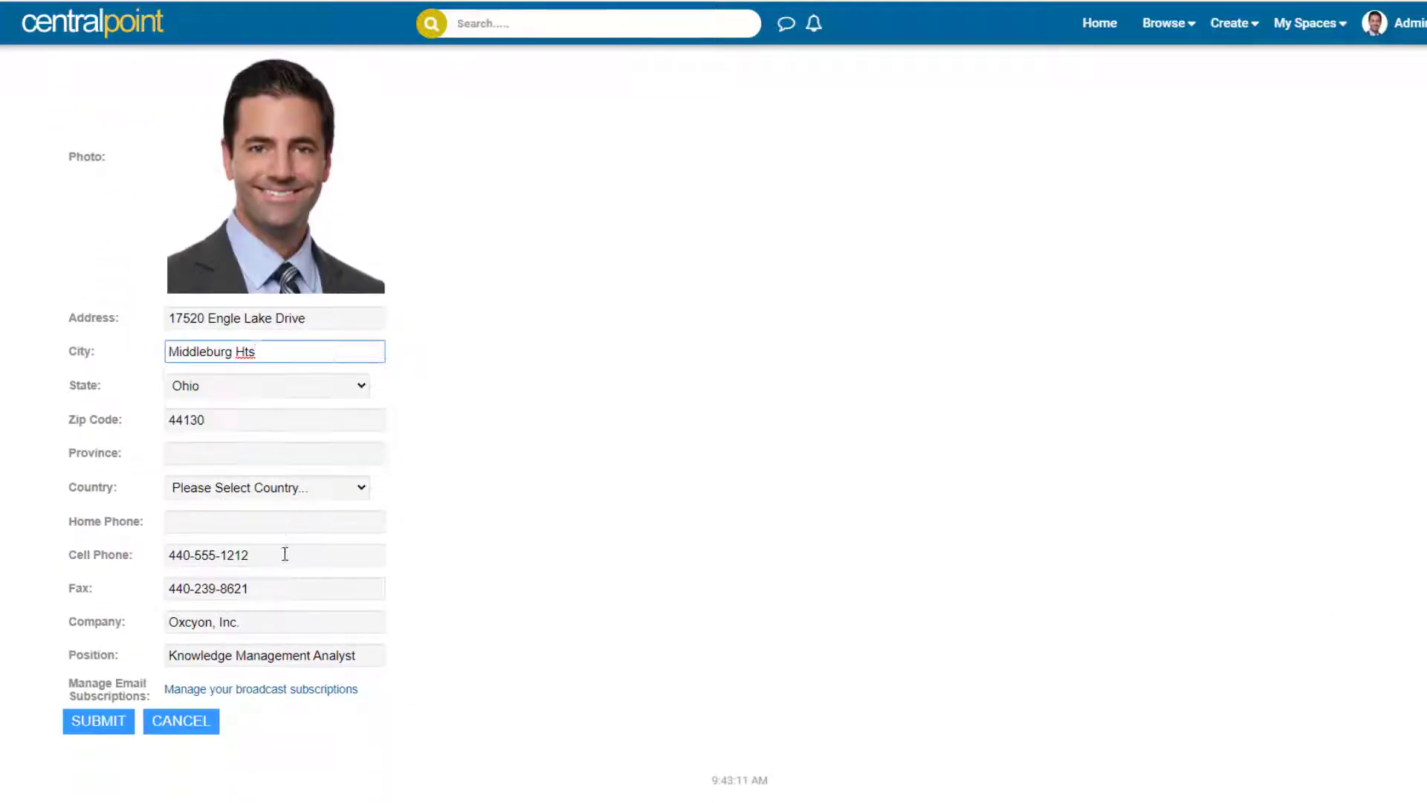
{"action": "left_click_drag", "start_coordinate": [285, 553], "coordinate": [78, 552]}
{"action": "left_click", "coordinate": [1238, 525]}
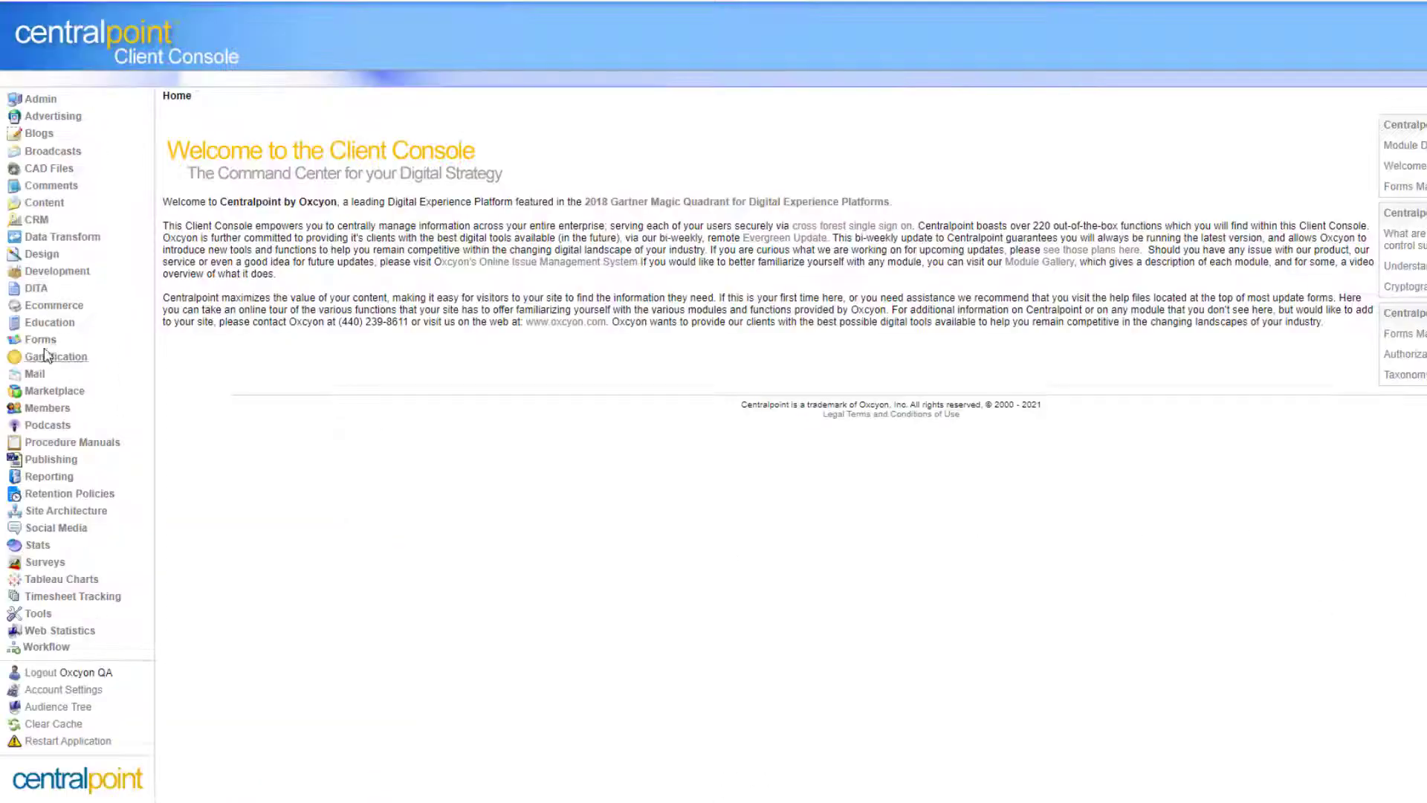
{"action": "left_click", "coordinate": [74, 369]}
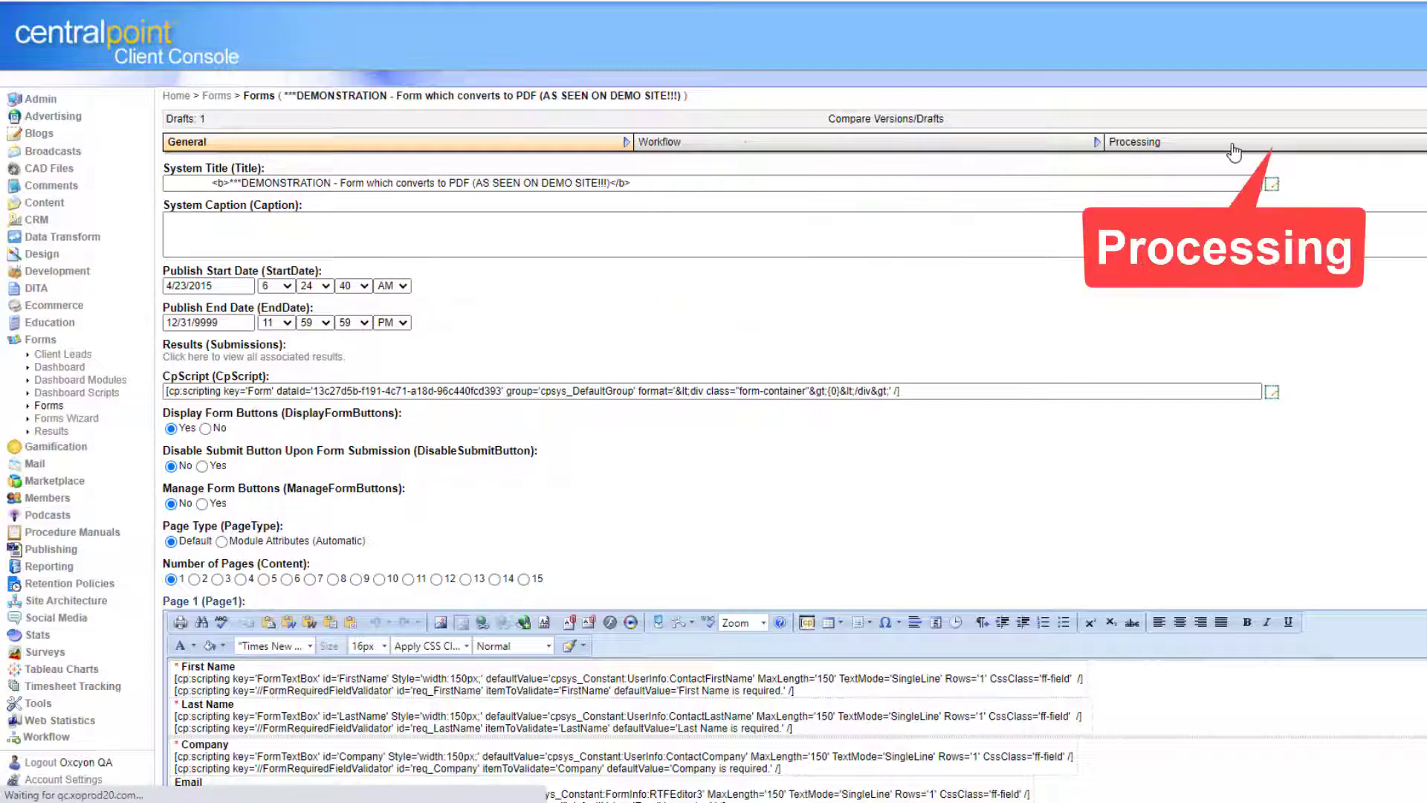
{"action": "scroll", "coordinate": [713, 402], "scroll_direction": "down", "scroll_amount": 7}
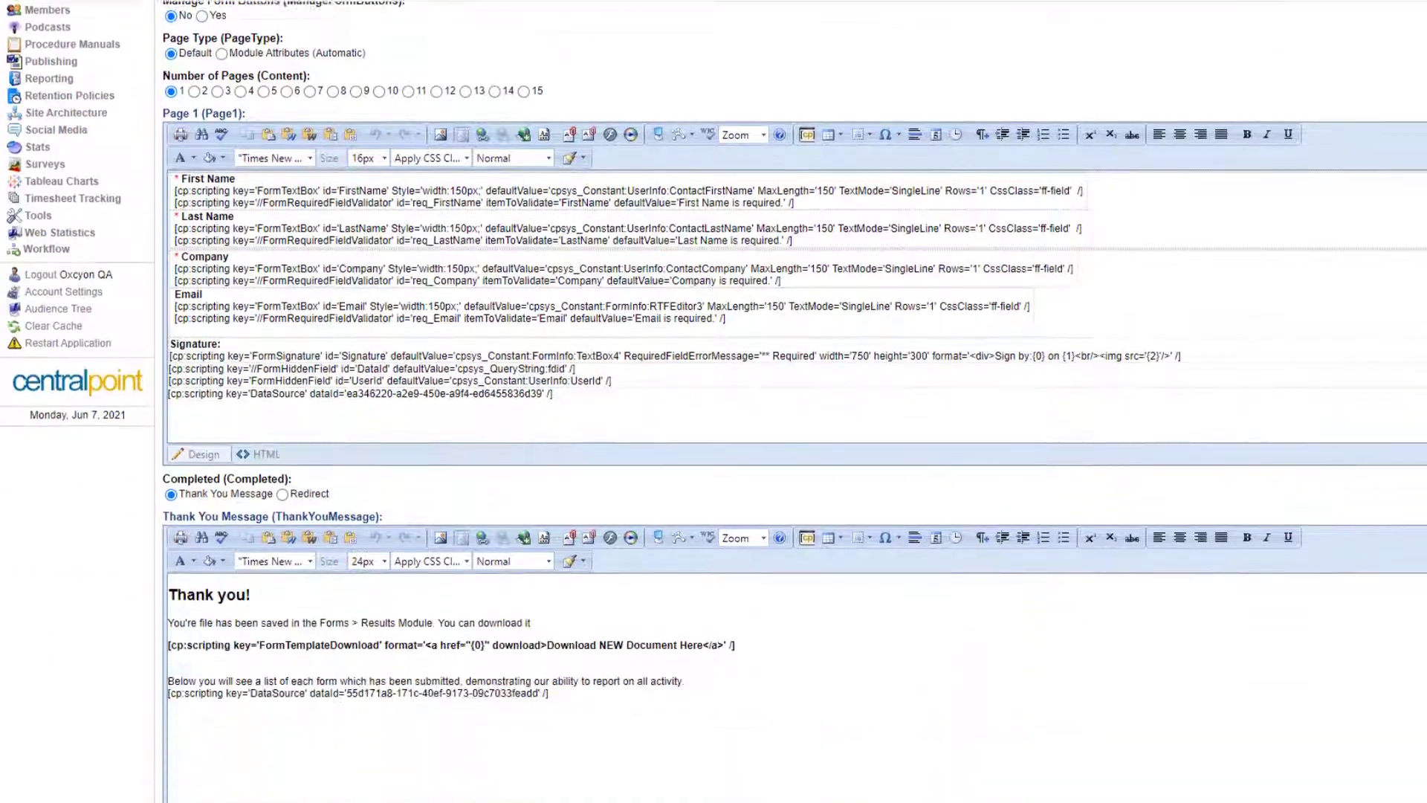
{"action": "scroll", "coordinate": [211, 327], "scroll_direction": "up", "scroll_amount": 3}
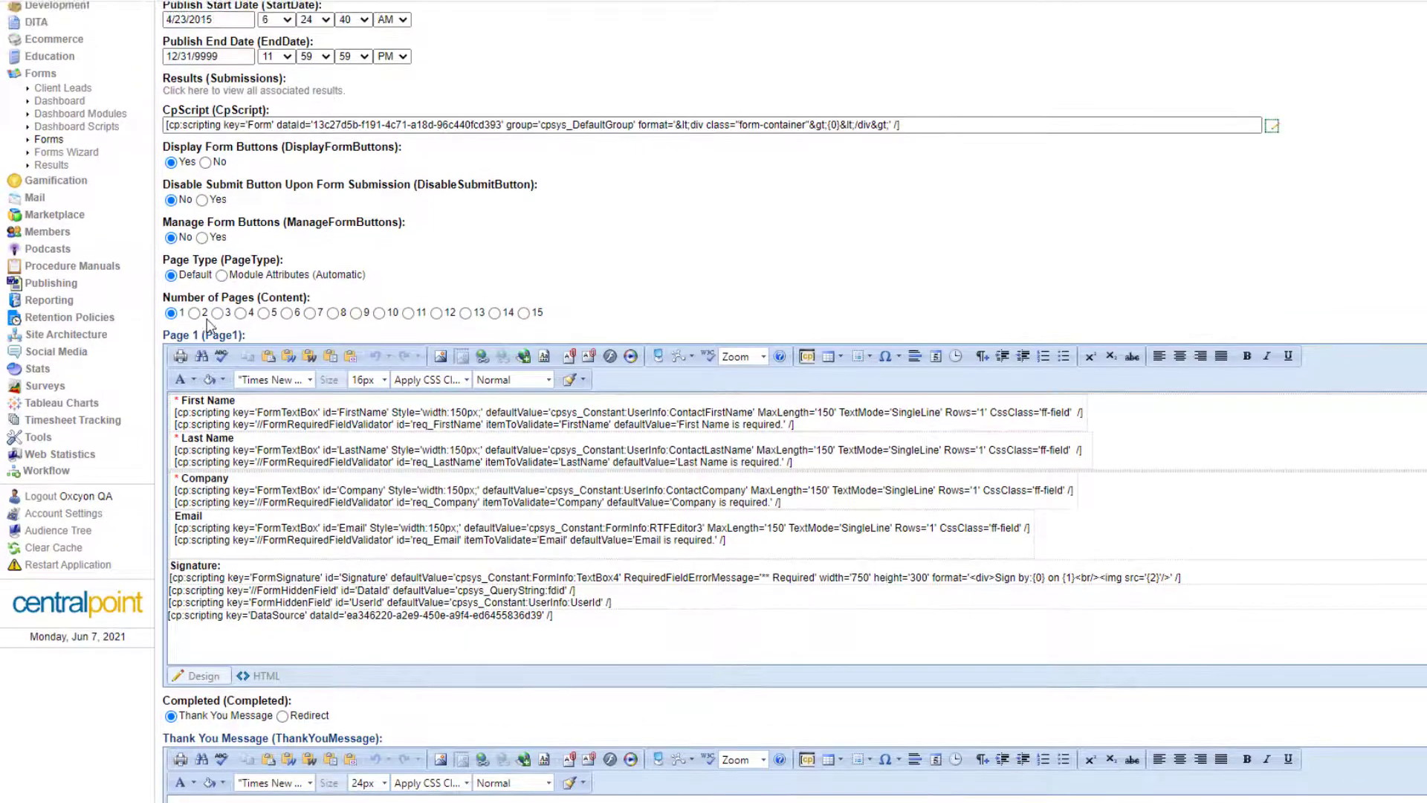
{"action": "left_click", "coordinate": [217, 313]}
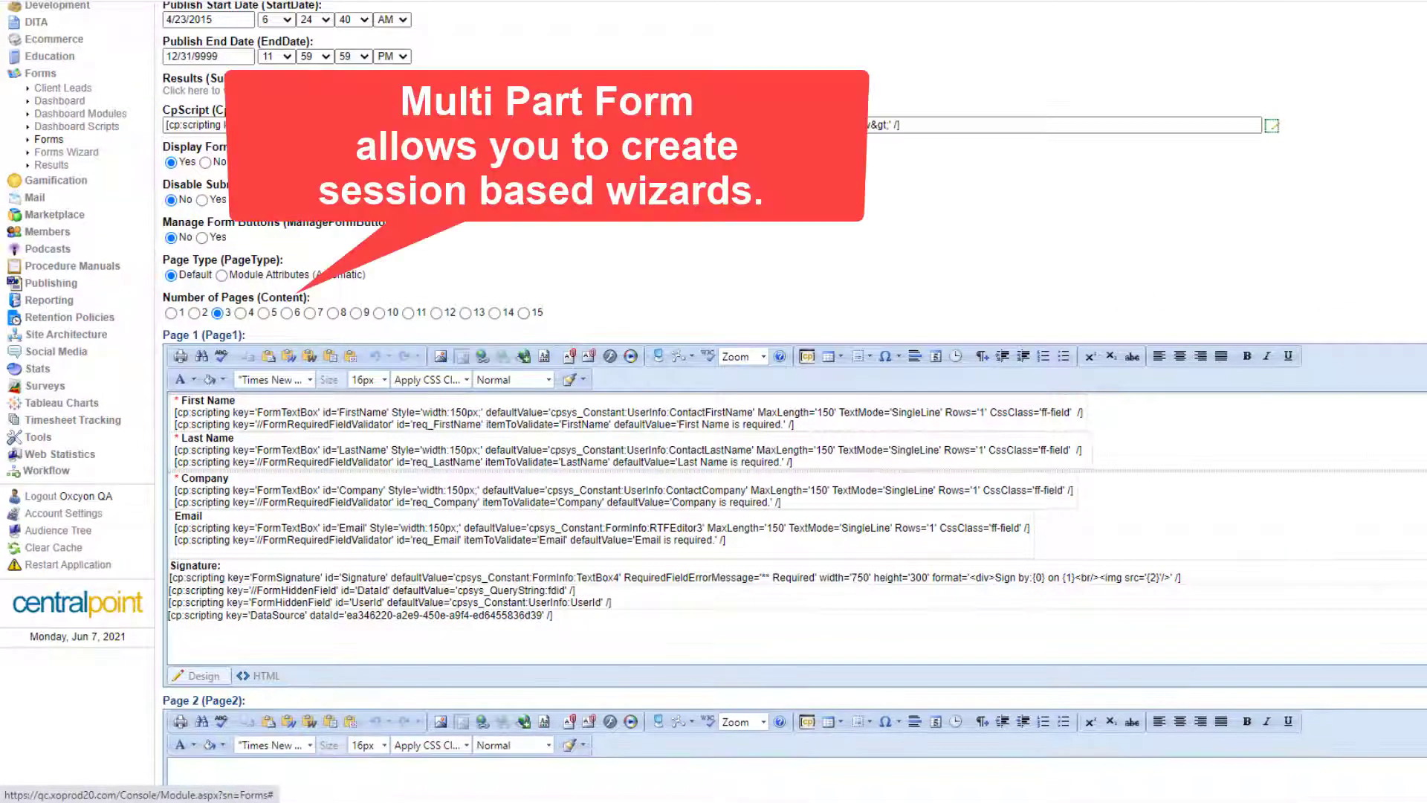
{"action": "scroll", "coordinate": [563, 302], "scroll_direction": "down", "scroll_amount": 3}
{"action": "scroll", "coordinate": [345, 488], "scroll_direction": "down", "scroll_amount": 3}
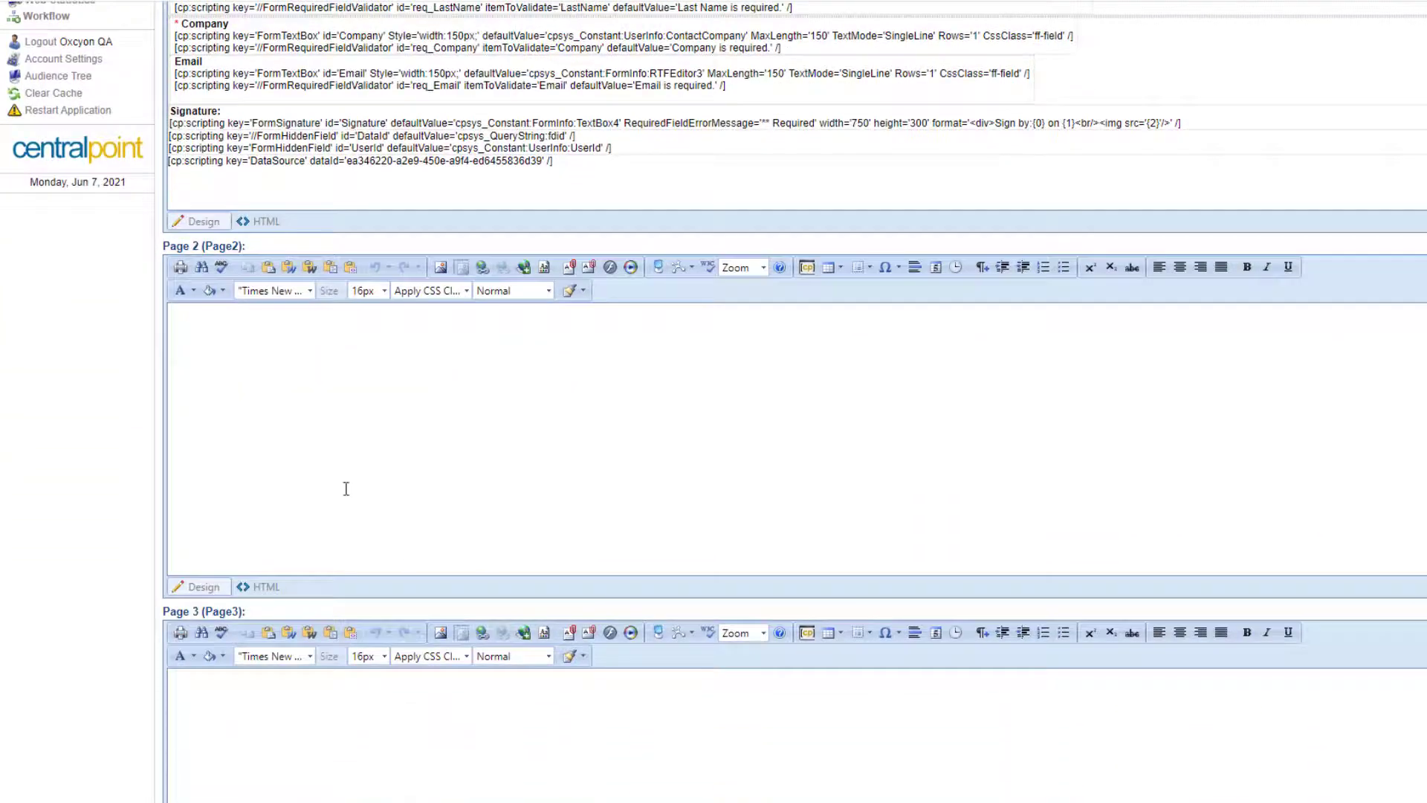
{"action": "left_click", "coordinate": [413, 710]}
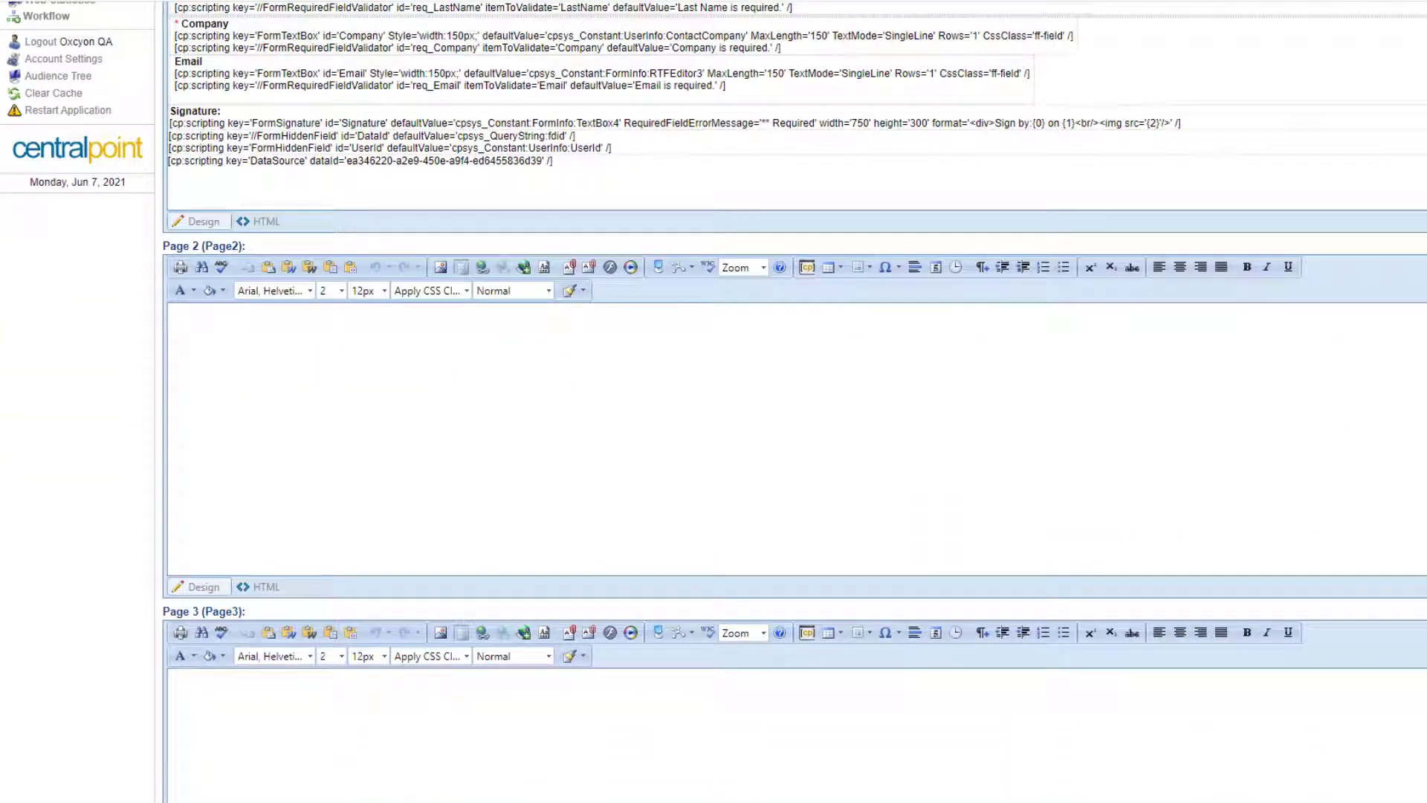
{"action": "scroll", "coordinate": [794, 446], "scroll_direction": "down", "scroll_amount": 7}
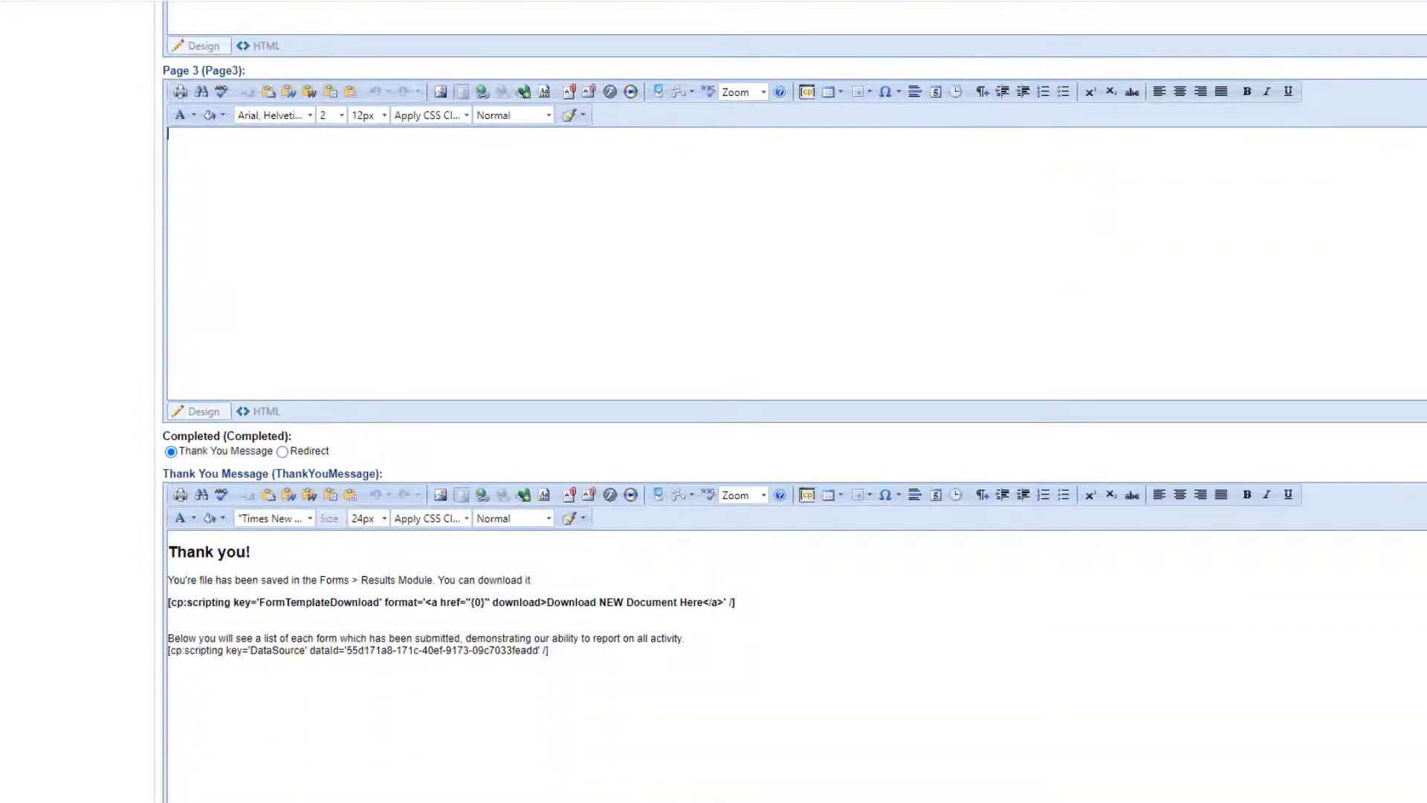
{"action": "scroll", "coordinate": [793, 446], "scroll_direction": "up", "scroll_amount": 9}
{"action": "scroll", "coordinate": [171, 236], "scroll_direction": "up", "scroll_amount": 3}
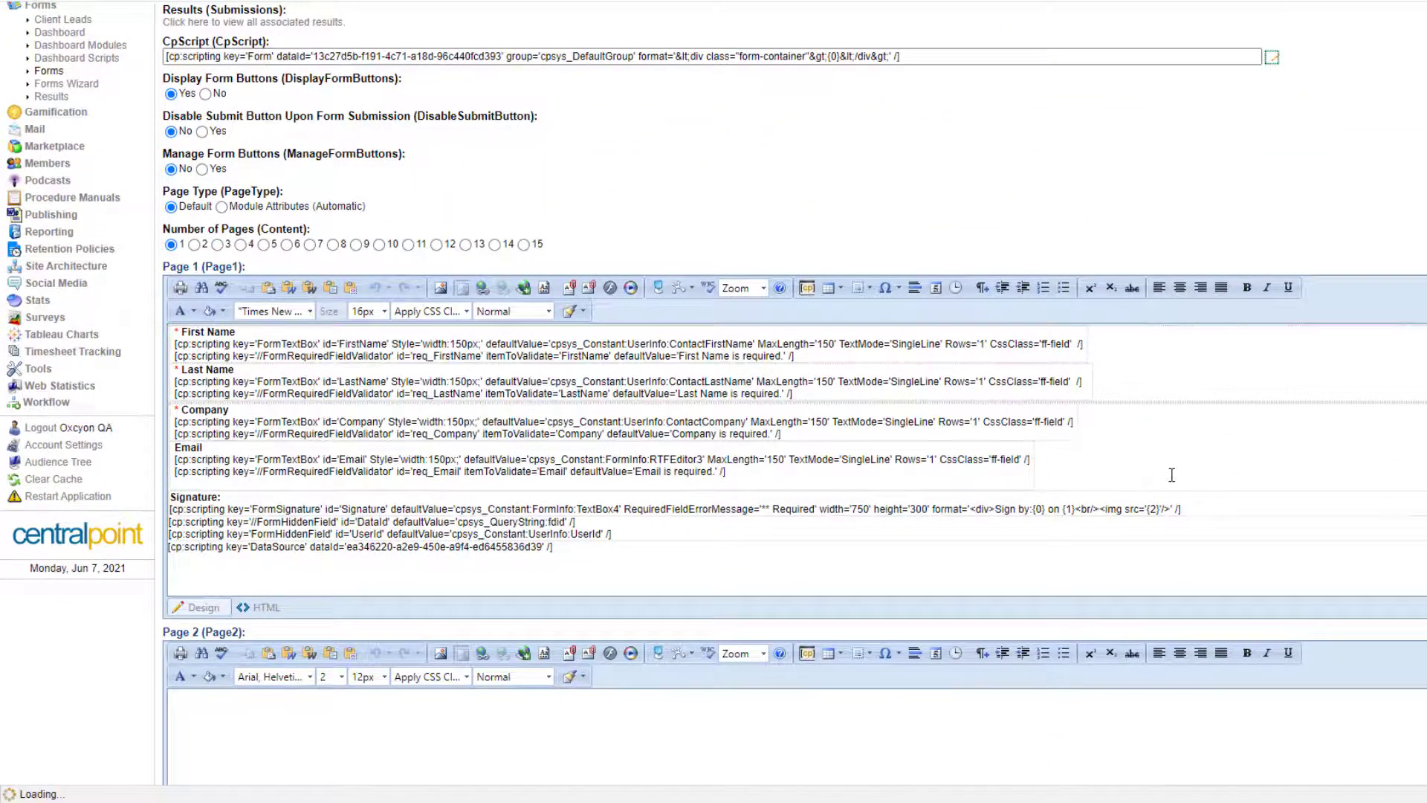
{"action": "scroll", "coordinate": [794, 401], "scroll_direction": "up", "scroll_amount": 3}
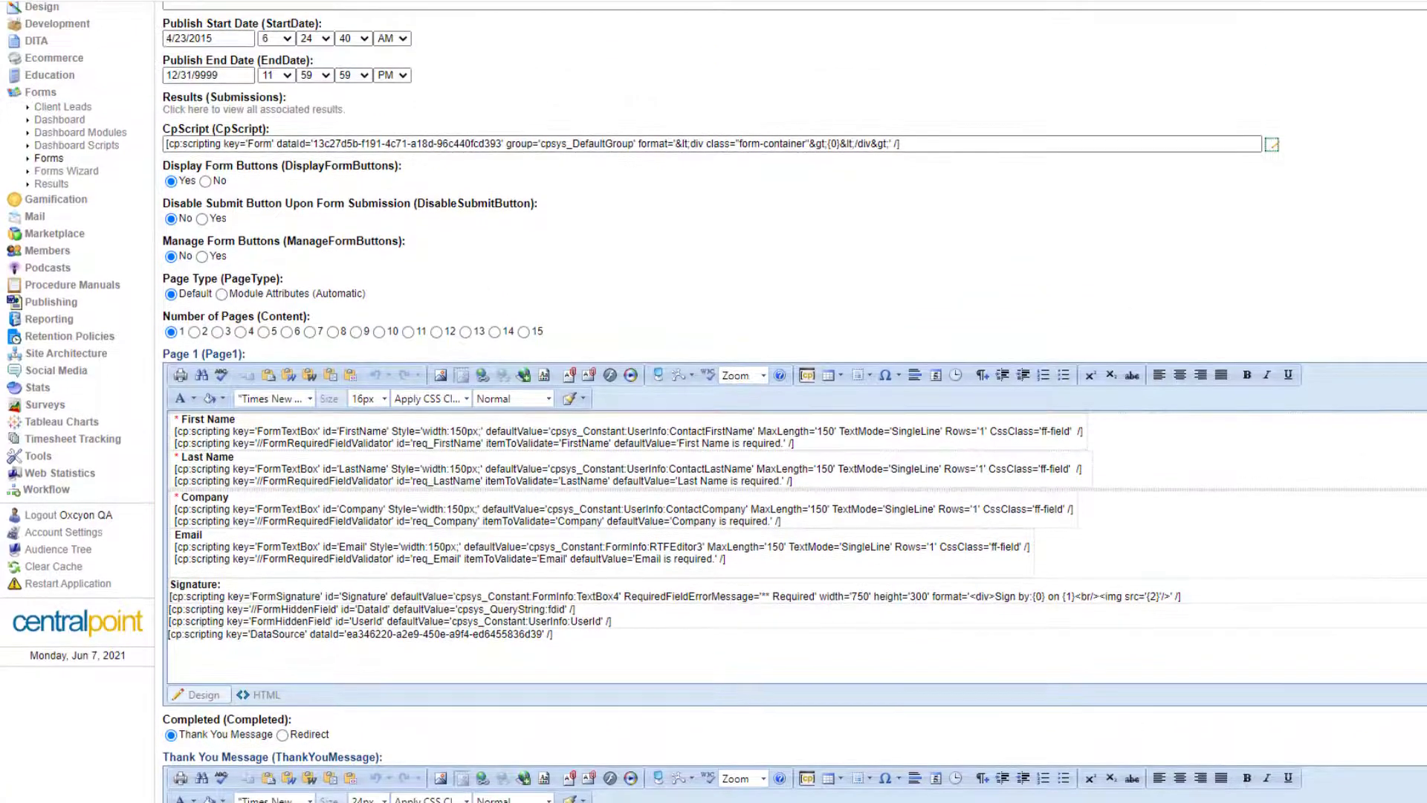
{"action": "scroll", "coordinate": [793, 401], "scroll_direction": "down", "scroll_amount": 1}
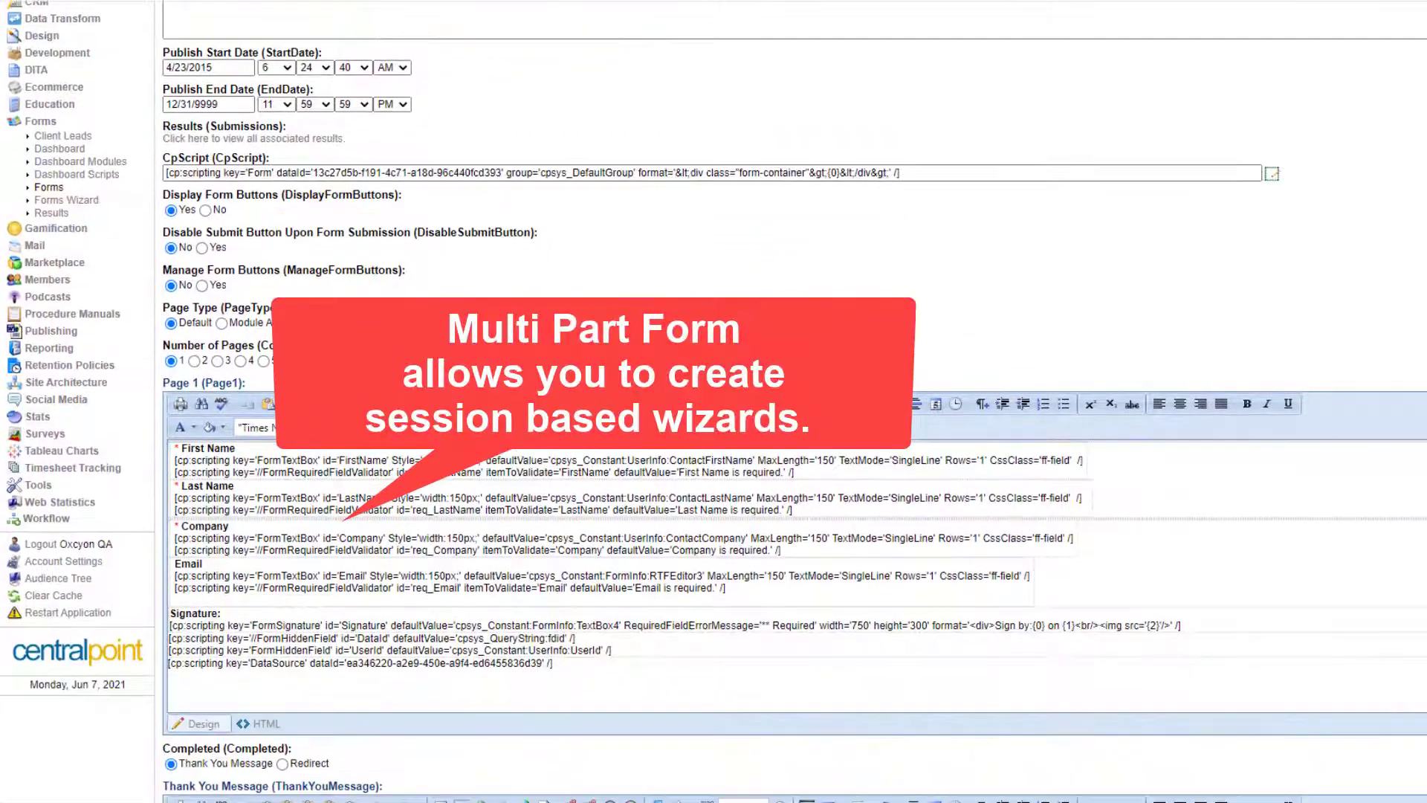
{"action": "left_click_drag", "start_coordinate": [311, 346], "coordinate": [159, 351]}
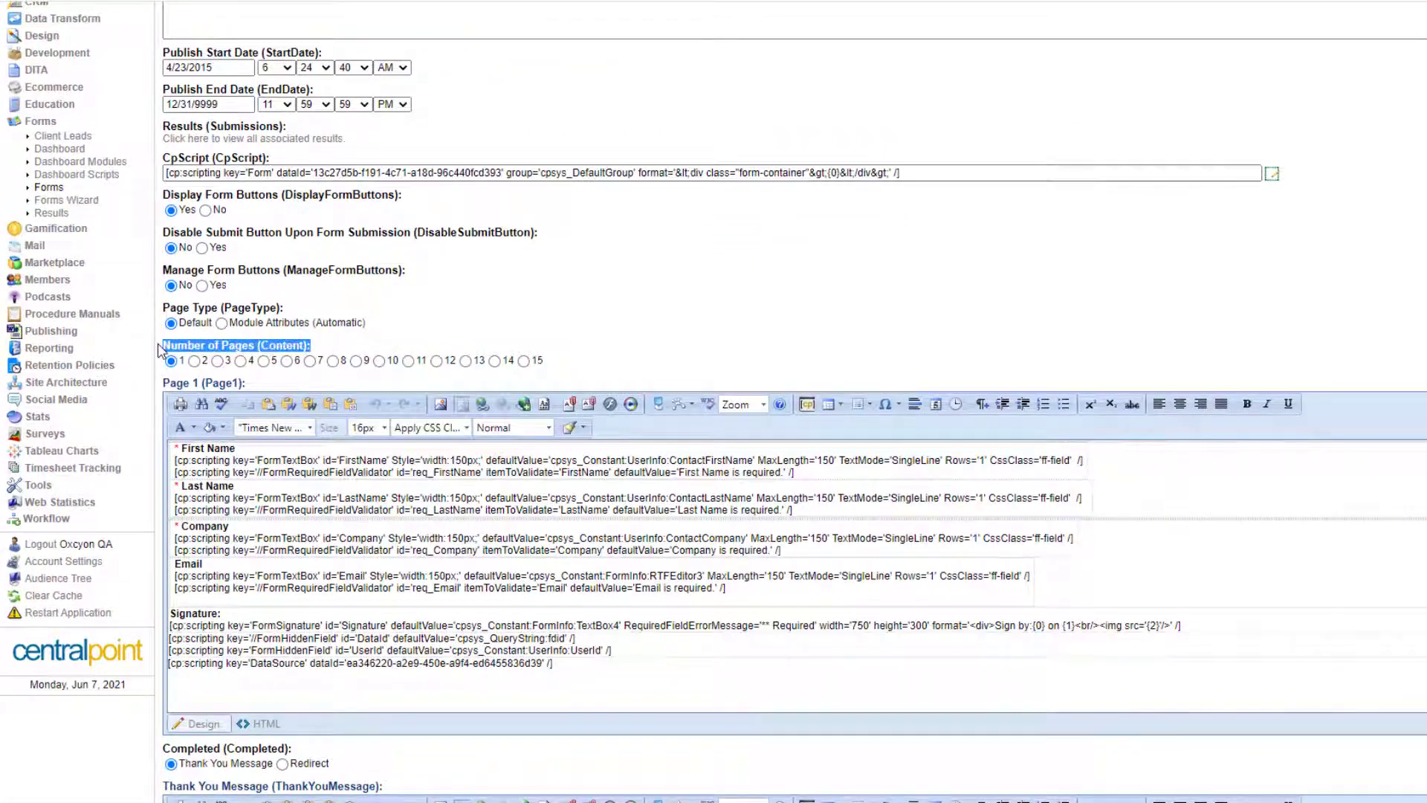
{"action": "left_click", "coordinate": [788, 322]}
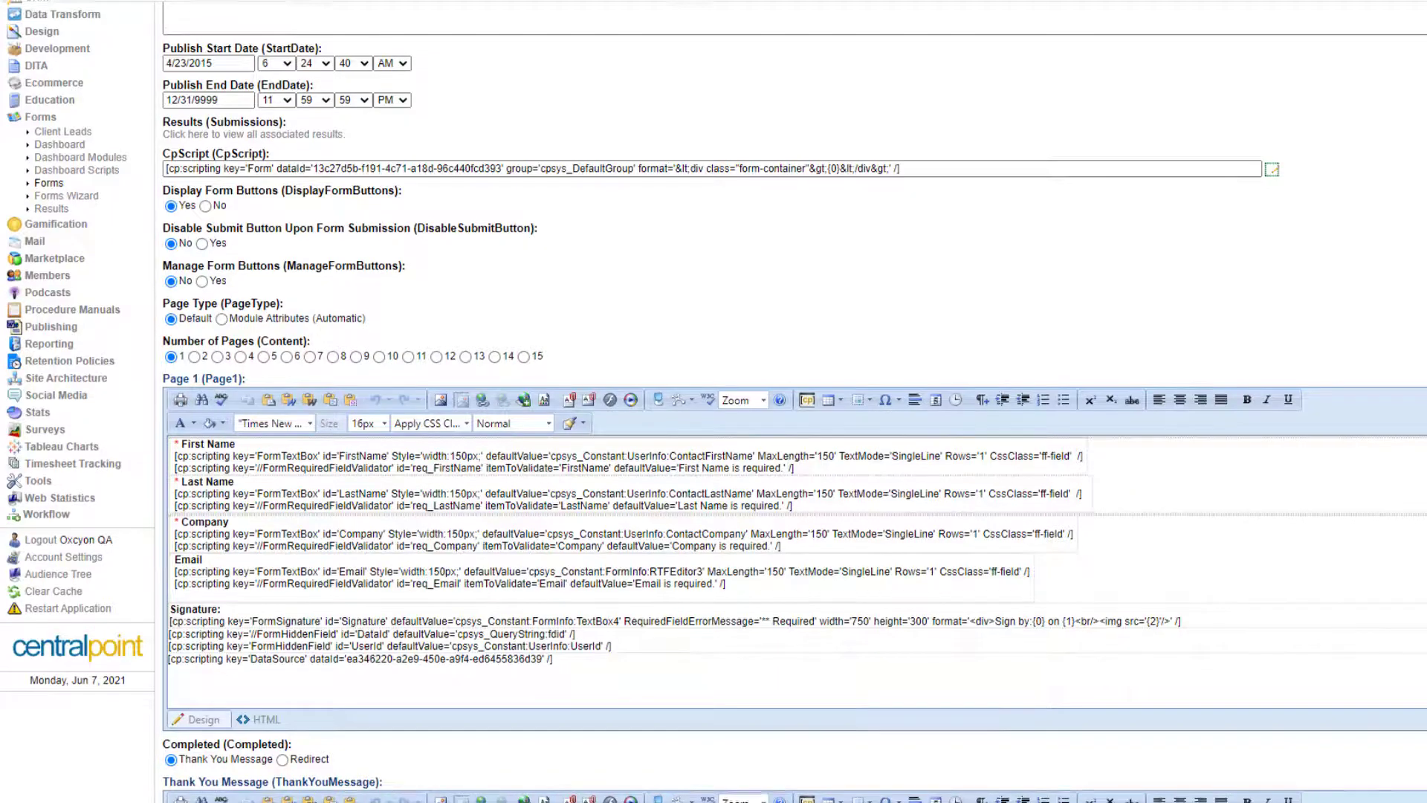
{"action": "scroll", "coordinate": [794, 402], "scroll_direction": "down", "scroll_amount": 4}
{"action": "scroll", "coordinate": [794, 401], "scroll_direction": "down", "scroll_amount": 5}
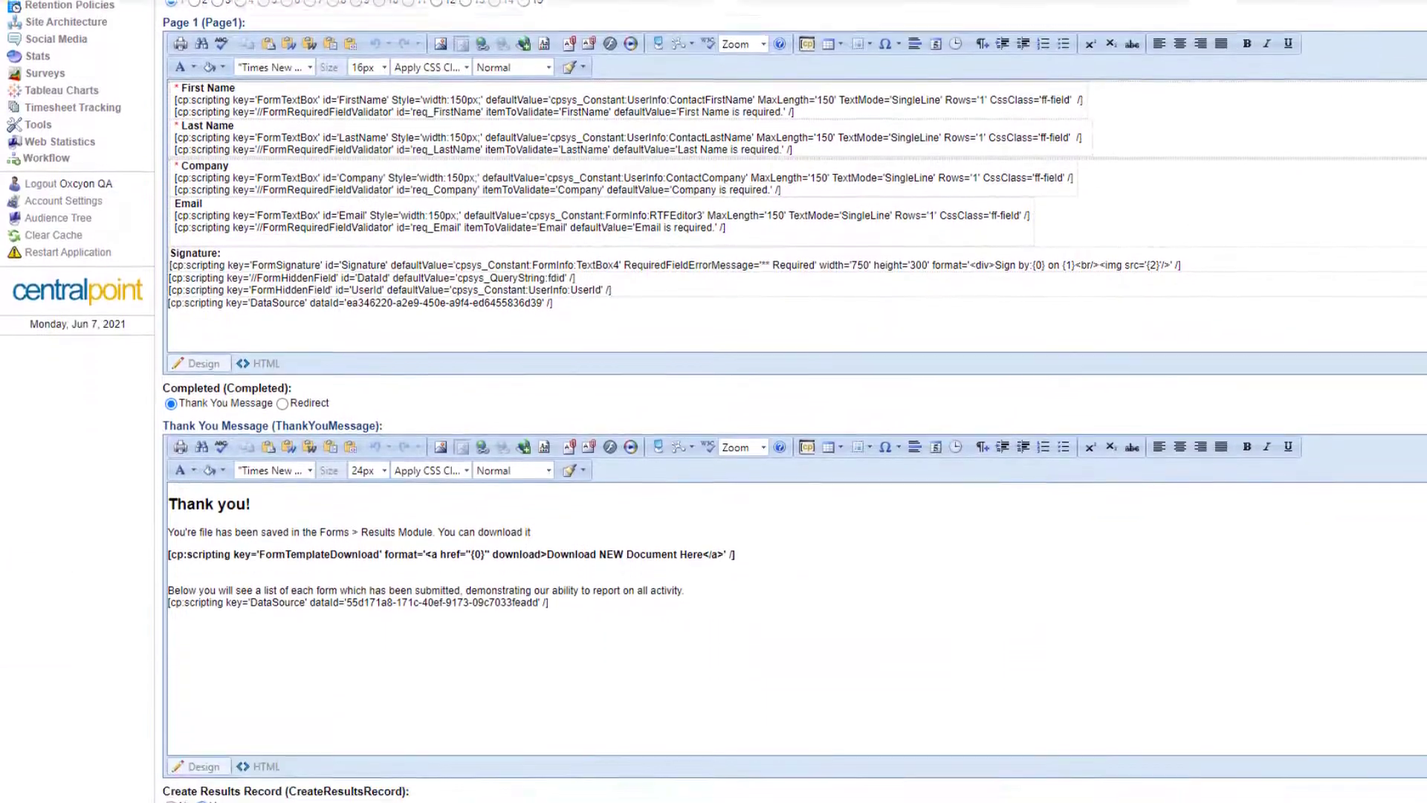
{"action": "scroll", "coordinate": [794, 401], "scroll_direction": "down", "scroll_amount": 1}
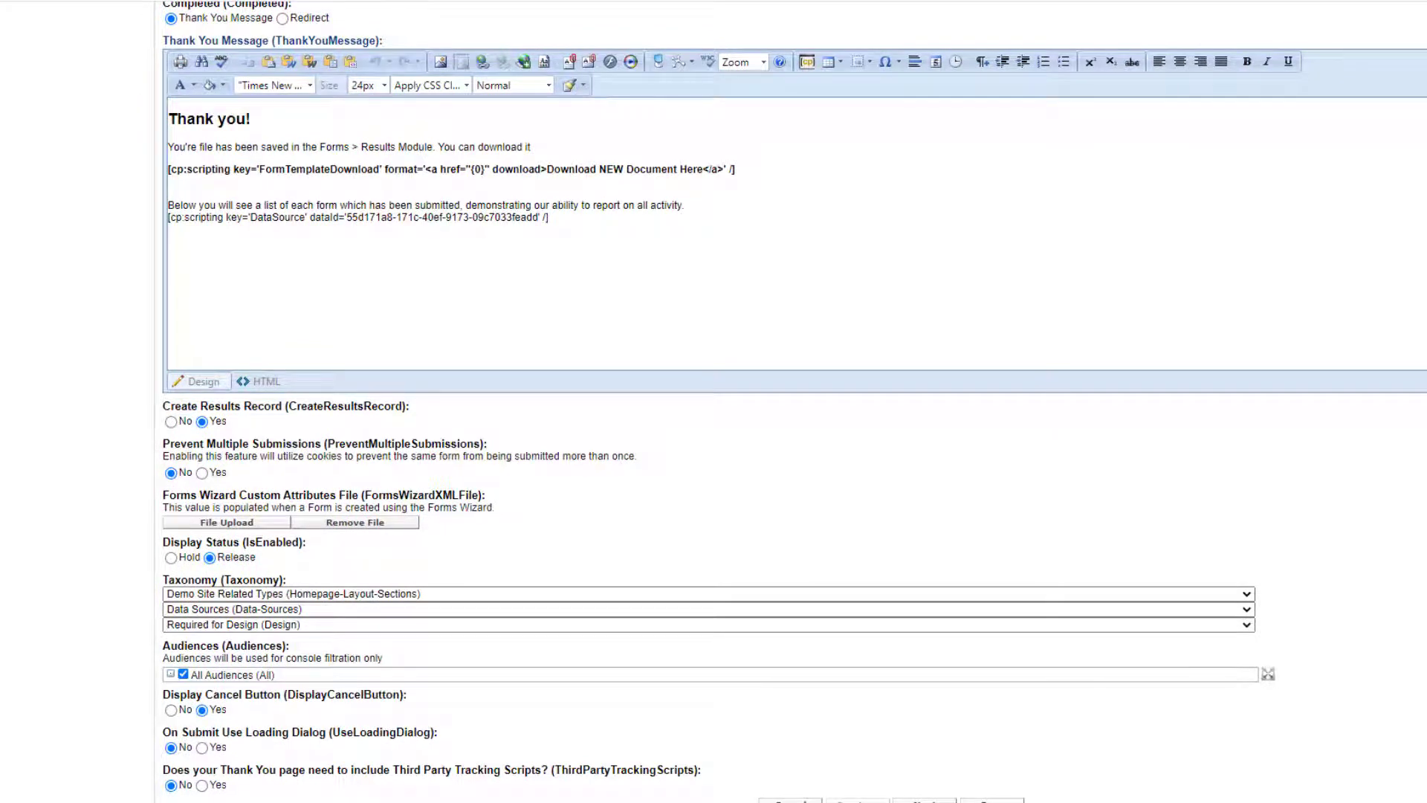
{"action": "scroll", "coordinate": [1045, 519], "scroll_direction": "up", "scroll_amount": 4}
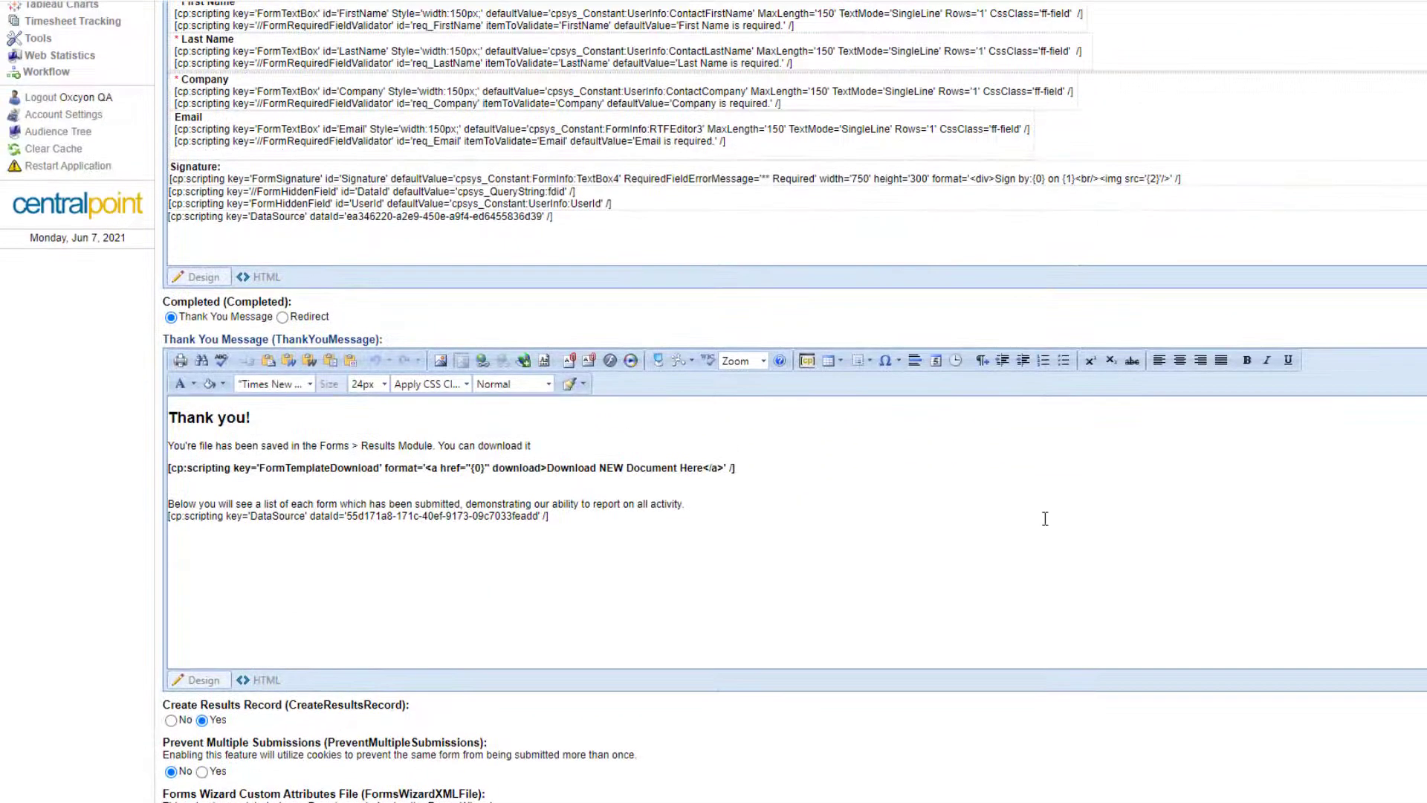
{"action": "left_click_drag", "start_coordinate": [495, 424], "coordinate": [131, 421]}
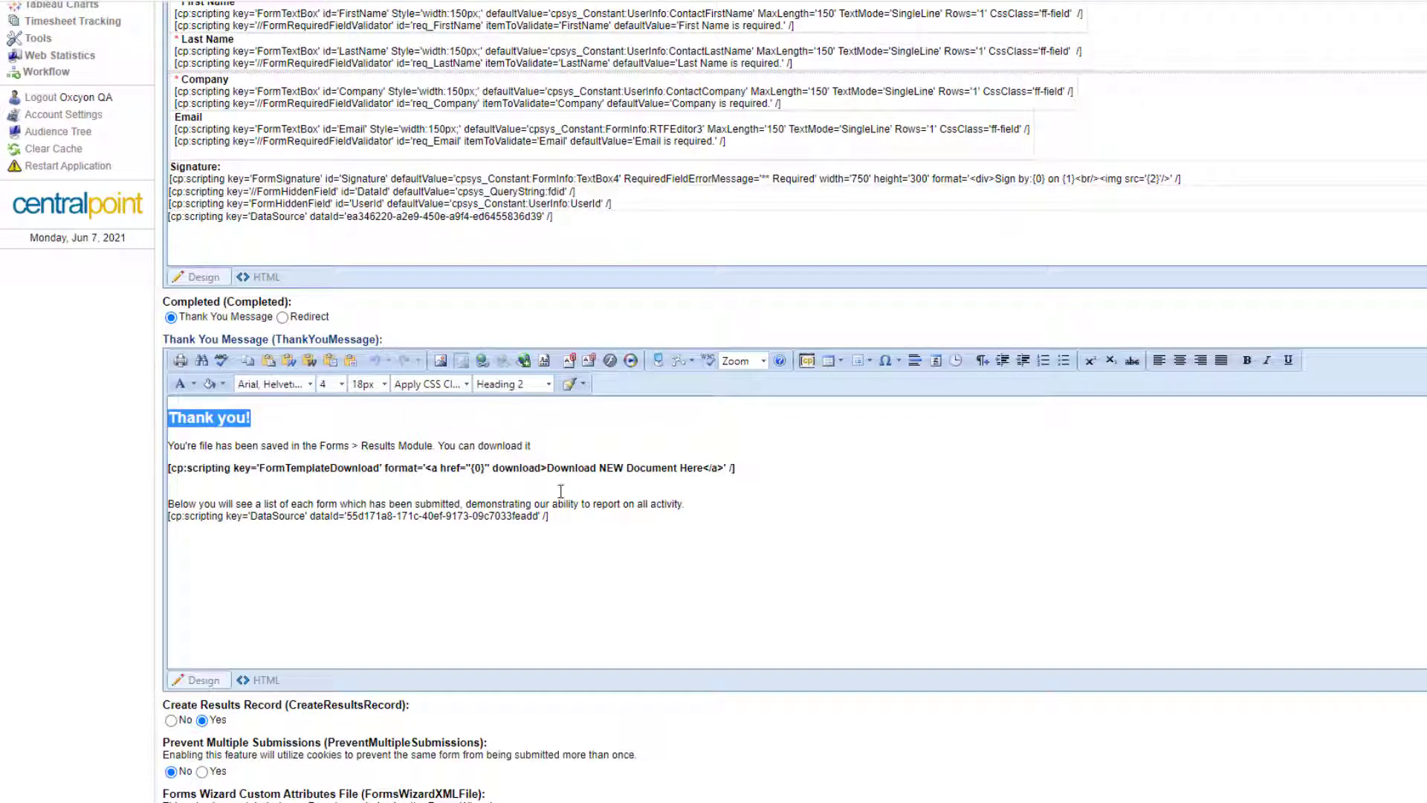
{"action": "left_click", "coordinate": [1256, 518]}
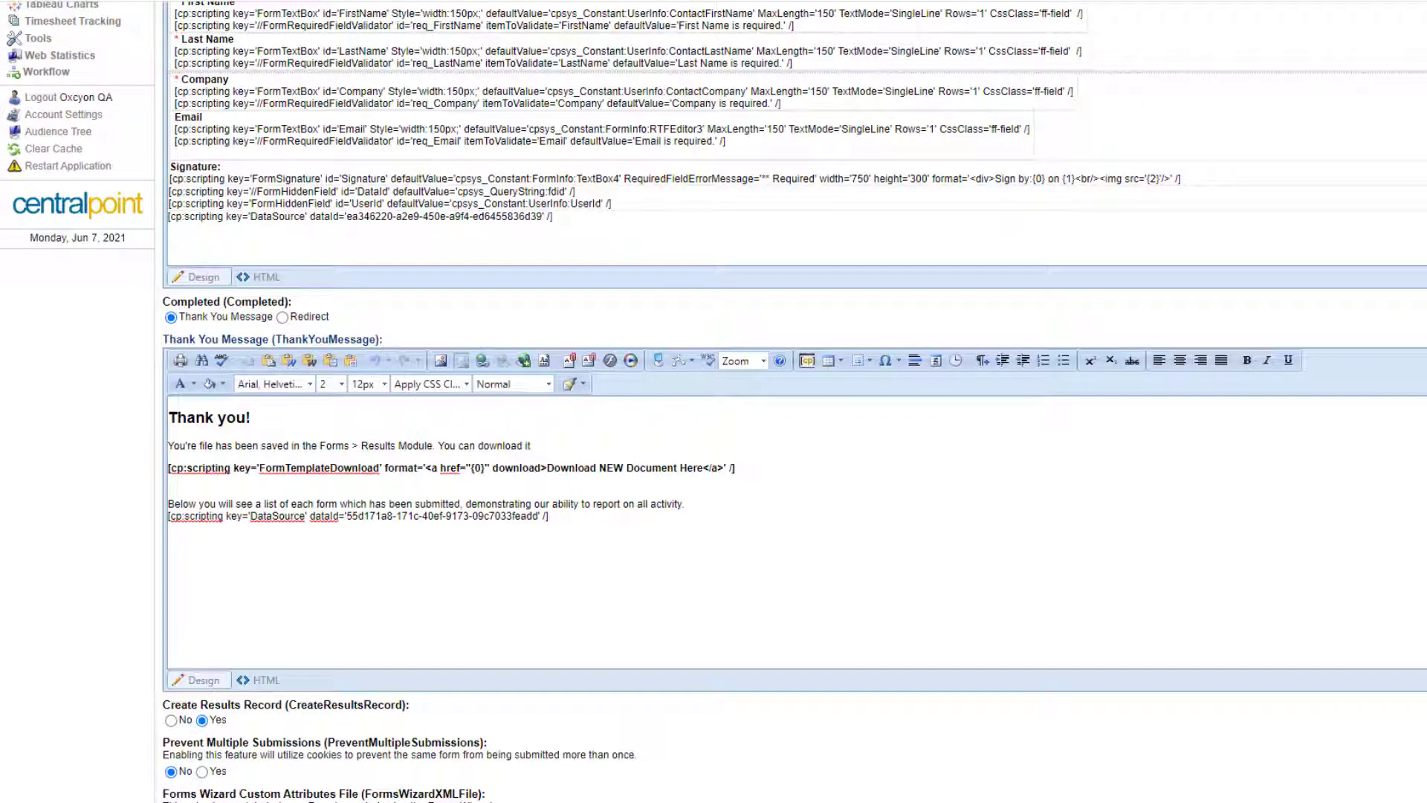
{"action": "scroll", "coordinate": [487, 534], "scroll_direction": "up", "scroll_amount": 2}
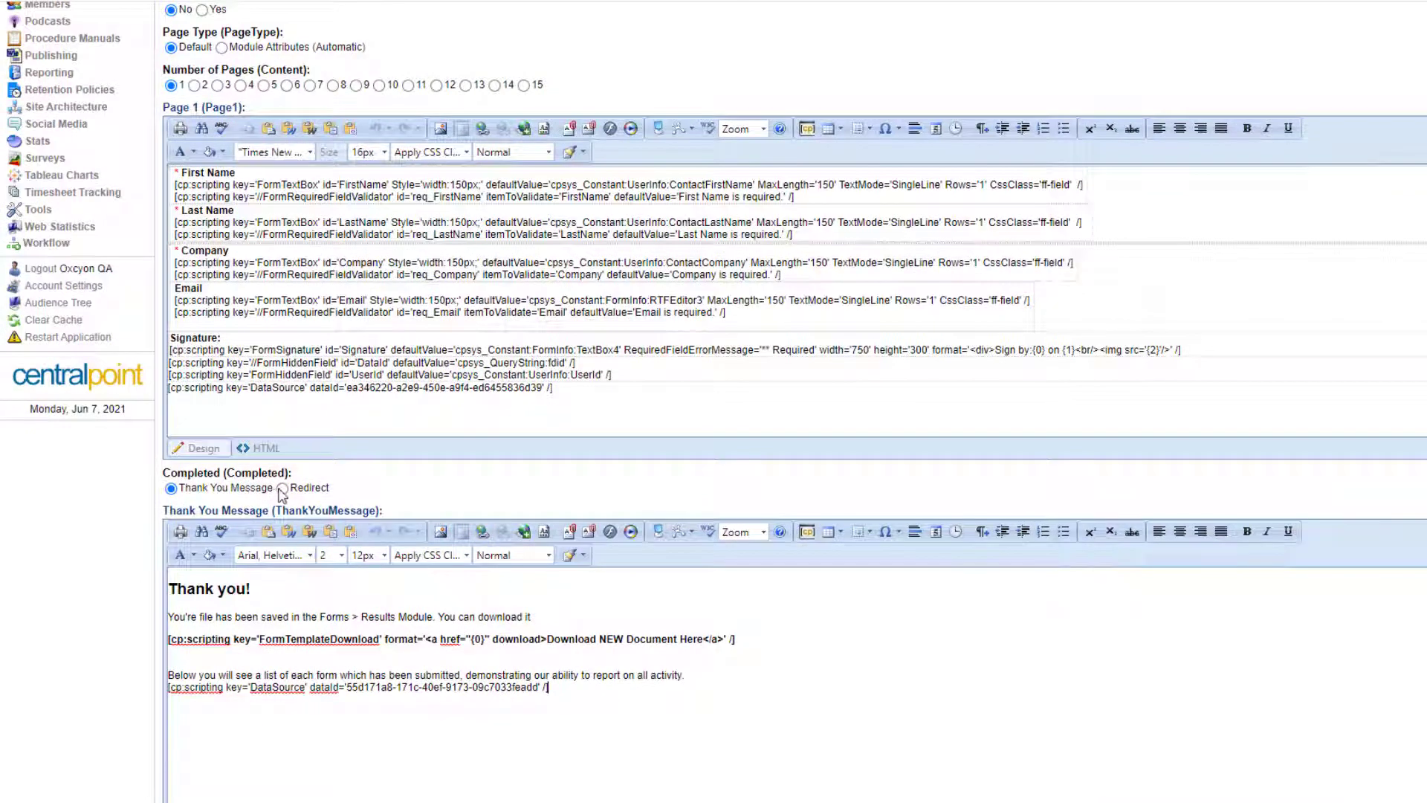
{"action": "left_click", "coordinate": [282, 488]}
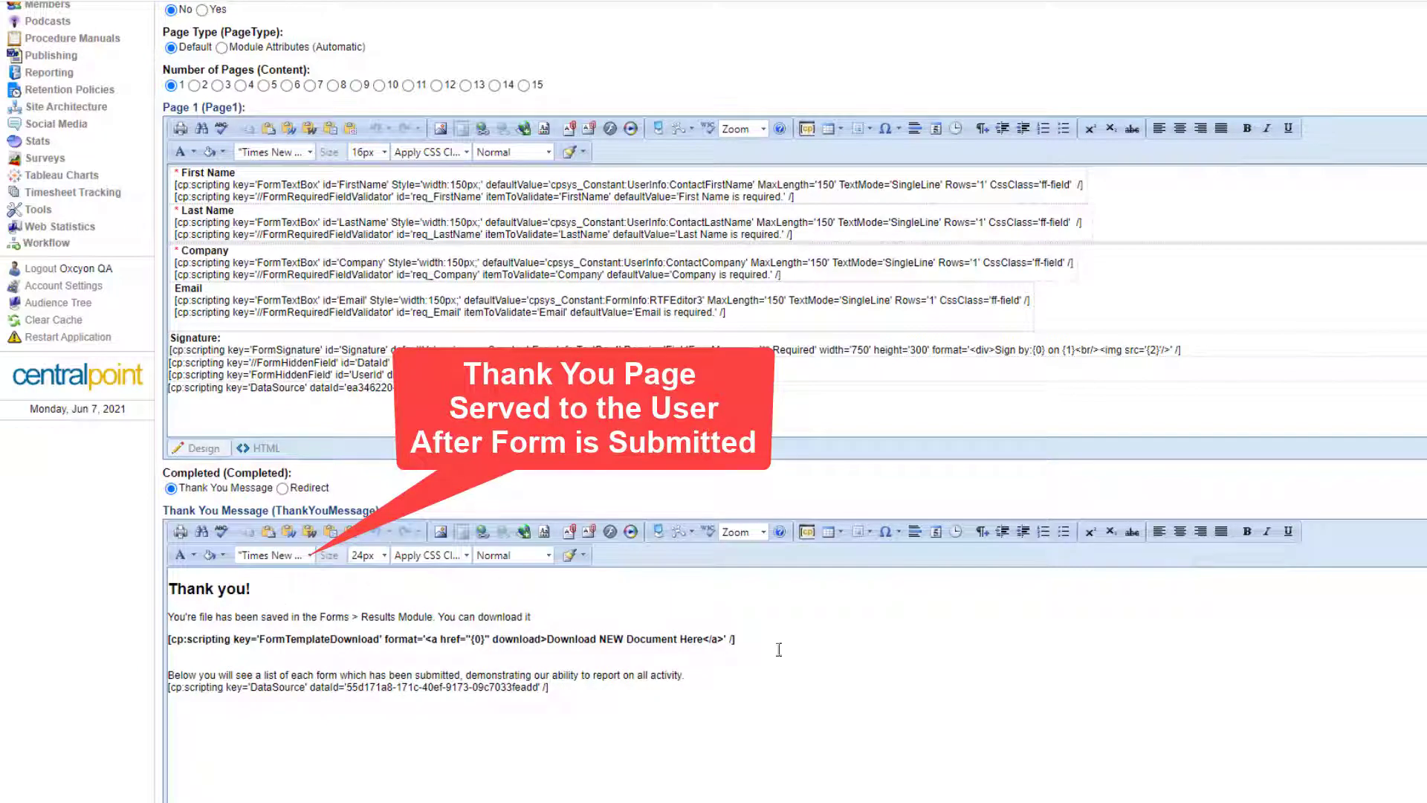
{"action": "left_click_drag", "start_coordinate": [736, 639], "coordinate": [145, 640]}
{"action": "left_click", "coordinate": [1130, 658]}
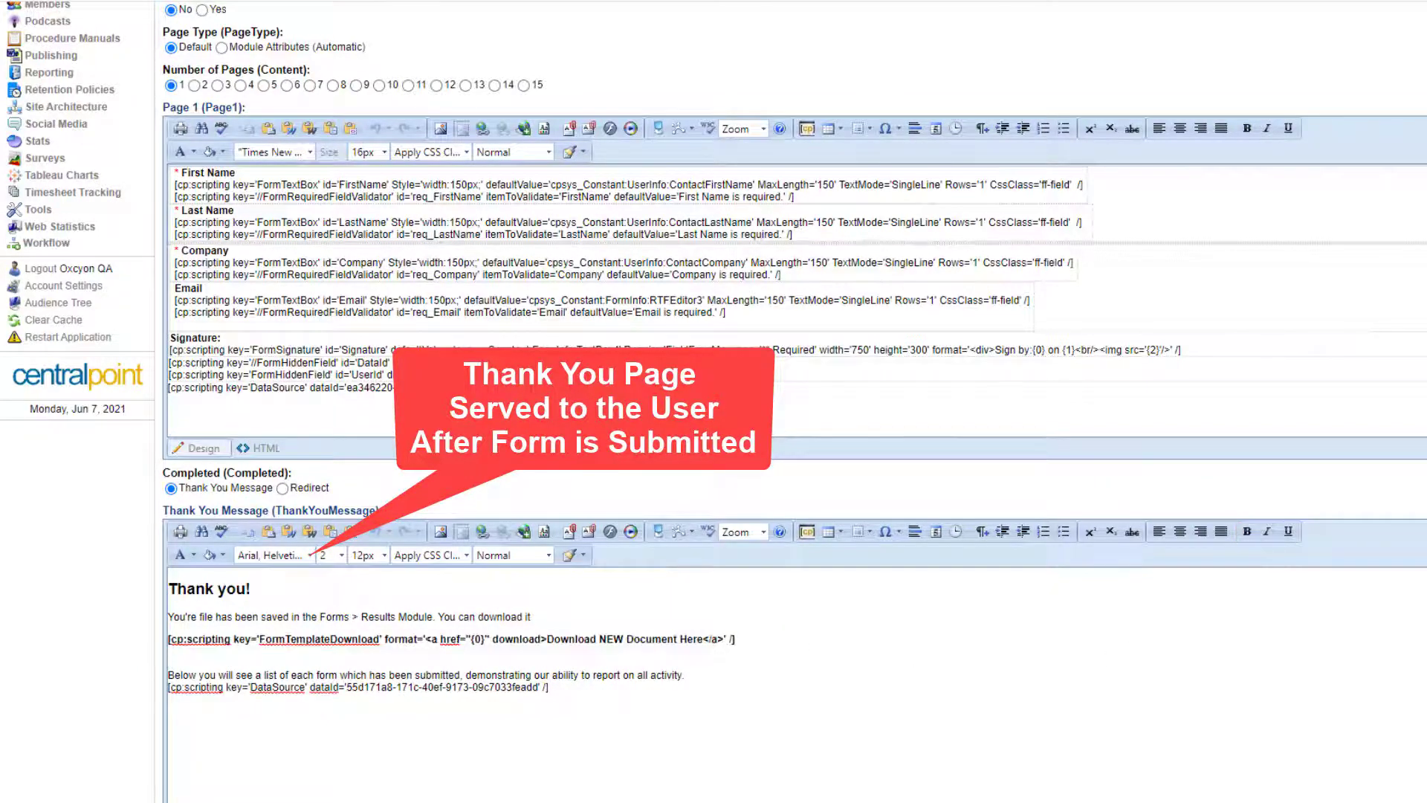
{"action": "scroll", "coordinate": [794, 416], "scroll_direction": "down", "scroll_amount": 5}
{"action": "scroll", "coordinate": [794, 416], "scroll_direction": "up", "scroll_amount": 12}
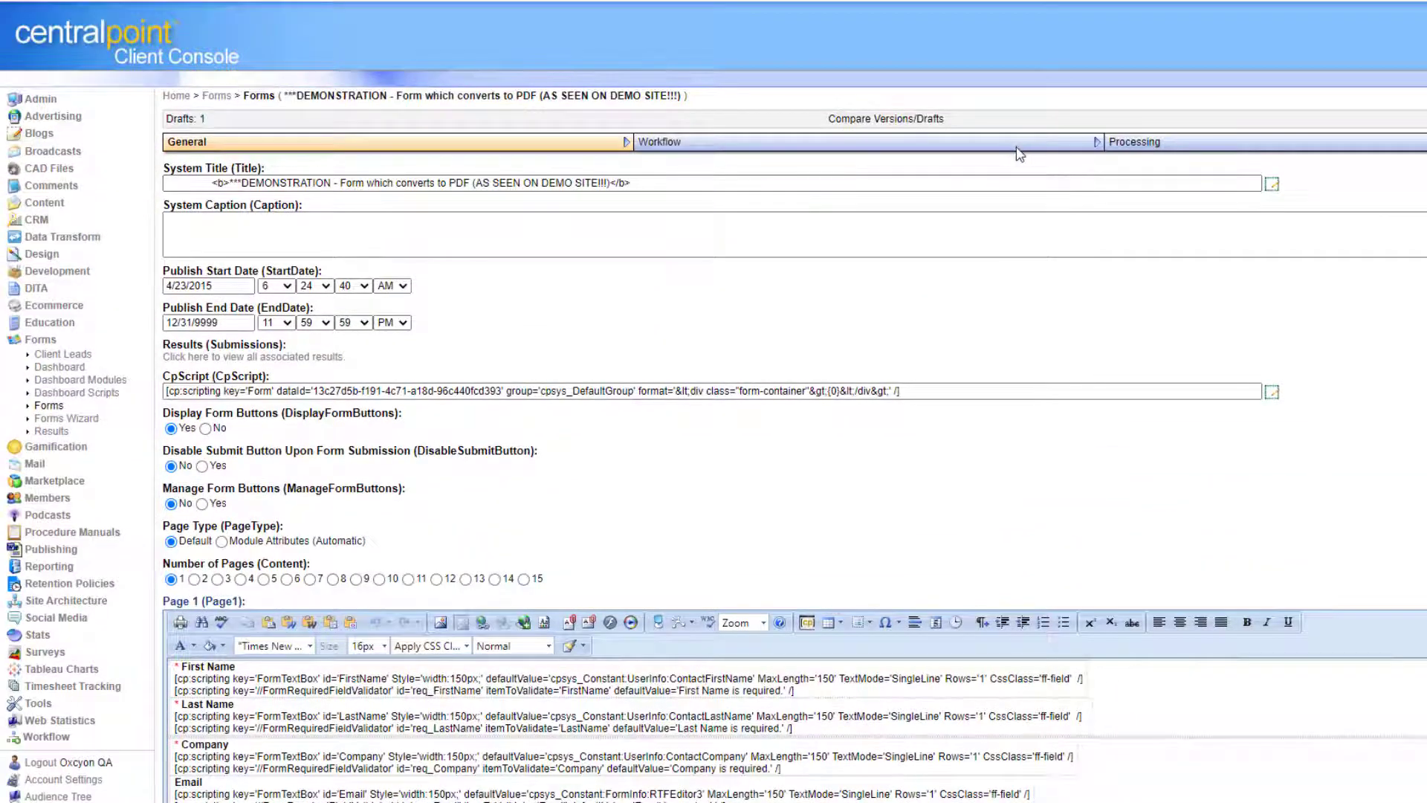
Review the Workflow recipient email and subject 'New Document Created which Requires Review!'.
{"action": "left_click", "coordinate": [1017, 149]}
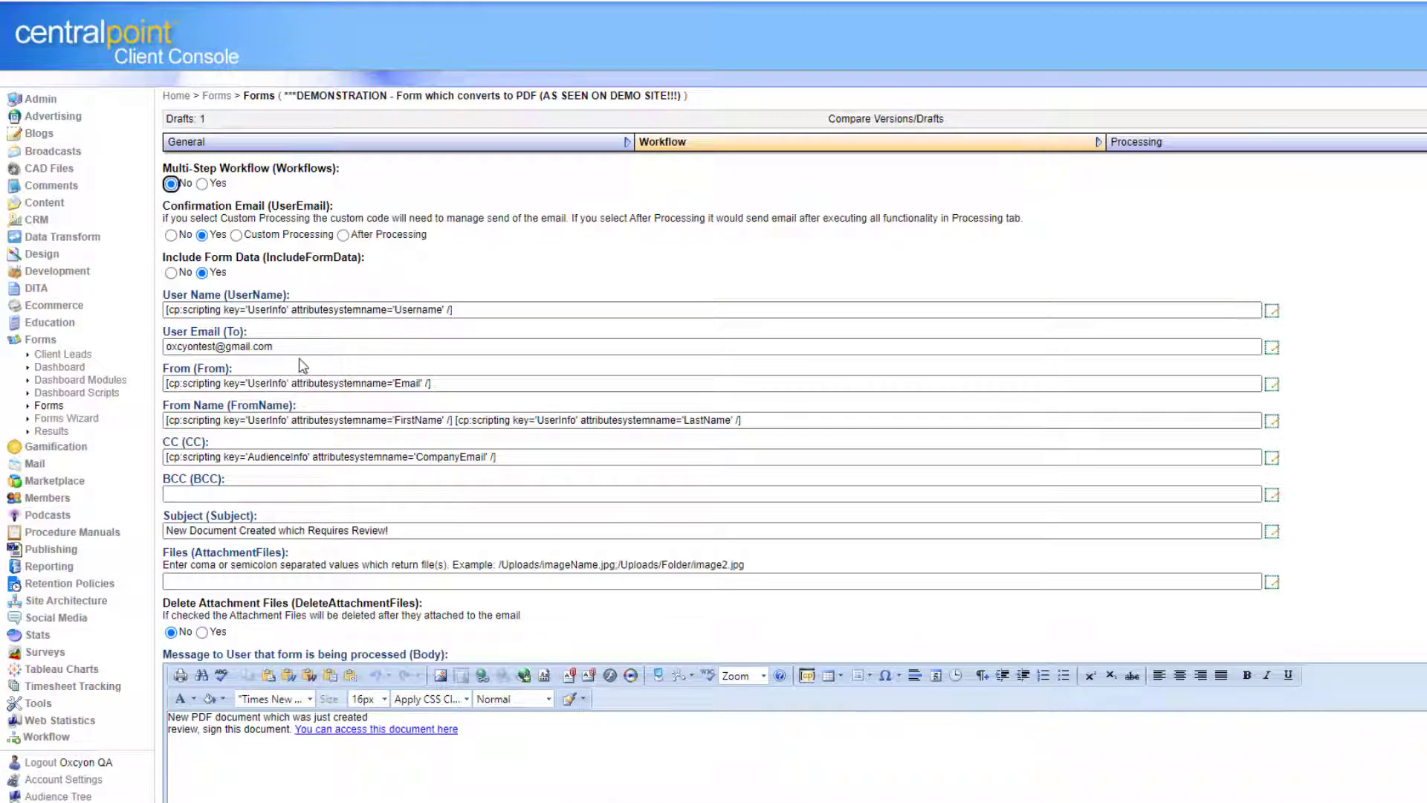
{"action": "left_click_drag", "start_coordinate": [273, 347], "coordinate": [165, 347]}
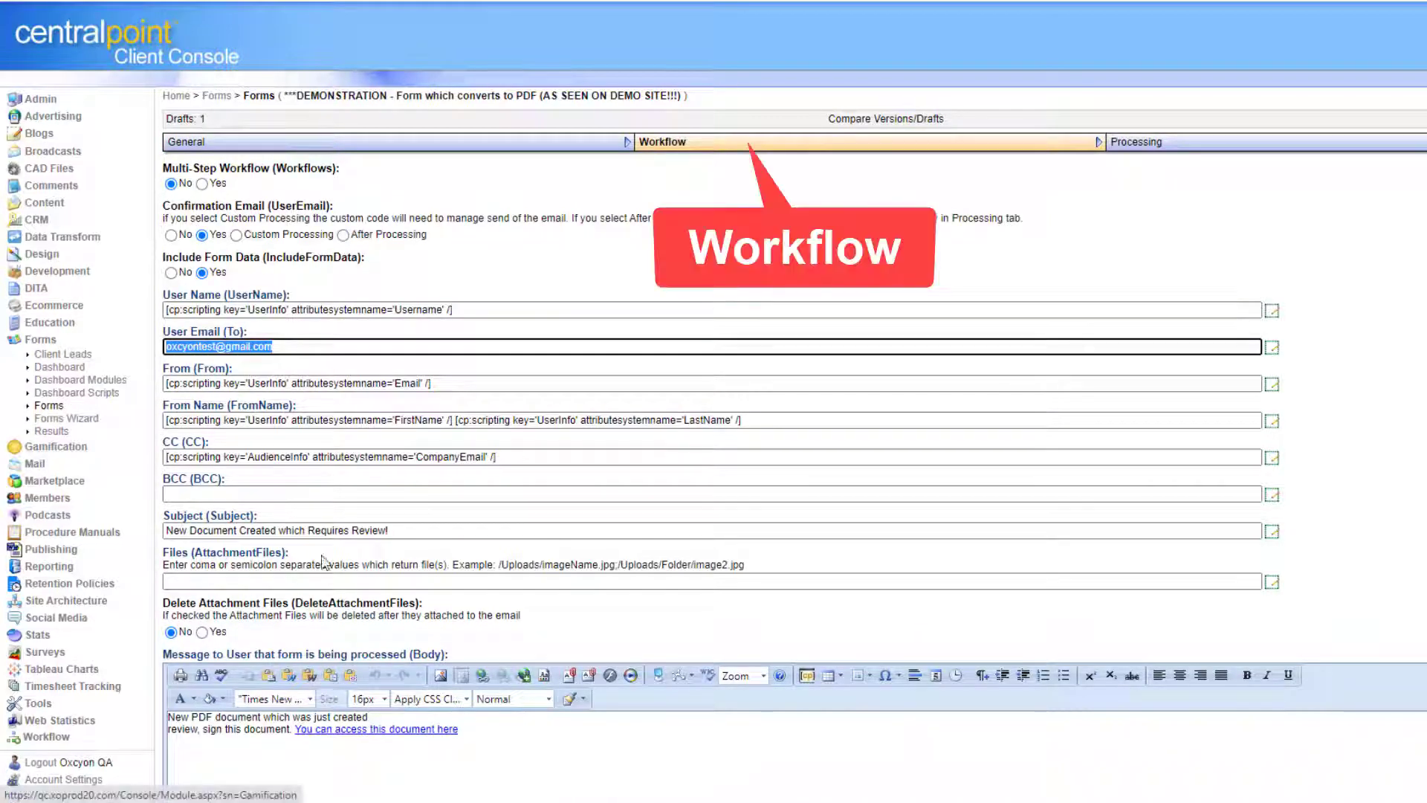
{"action": "left_click_drag", "start_coordinate": [398, 530], "coordinate": [109, 530]}
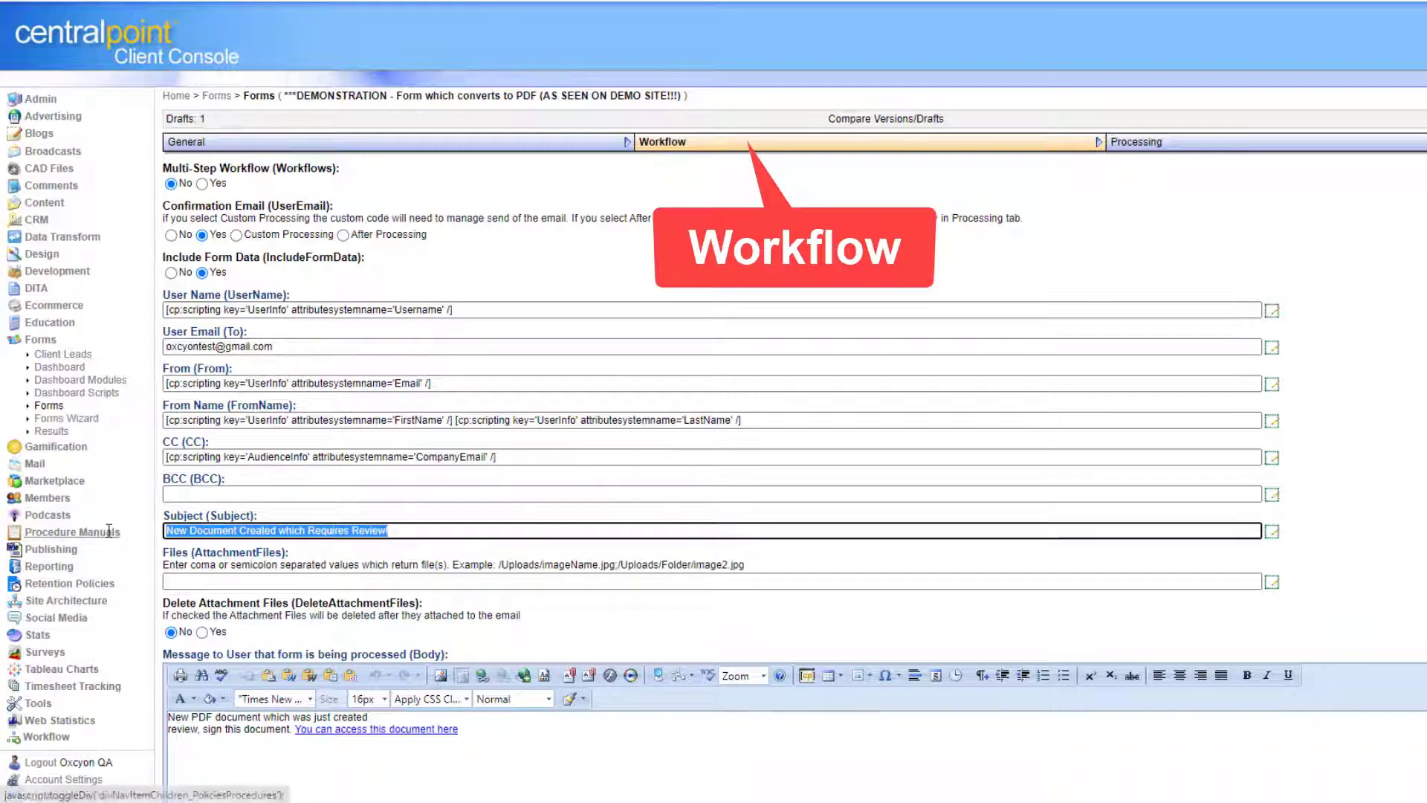
{"action": "left_click", "coordinate": [1422, 539]}
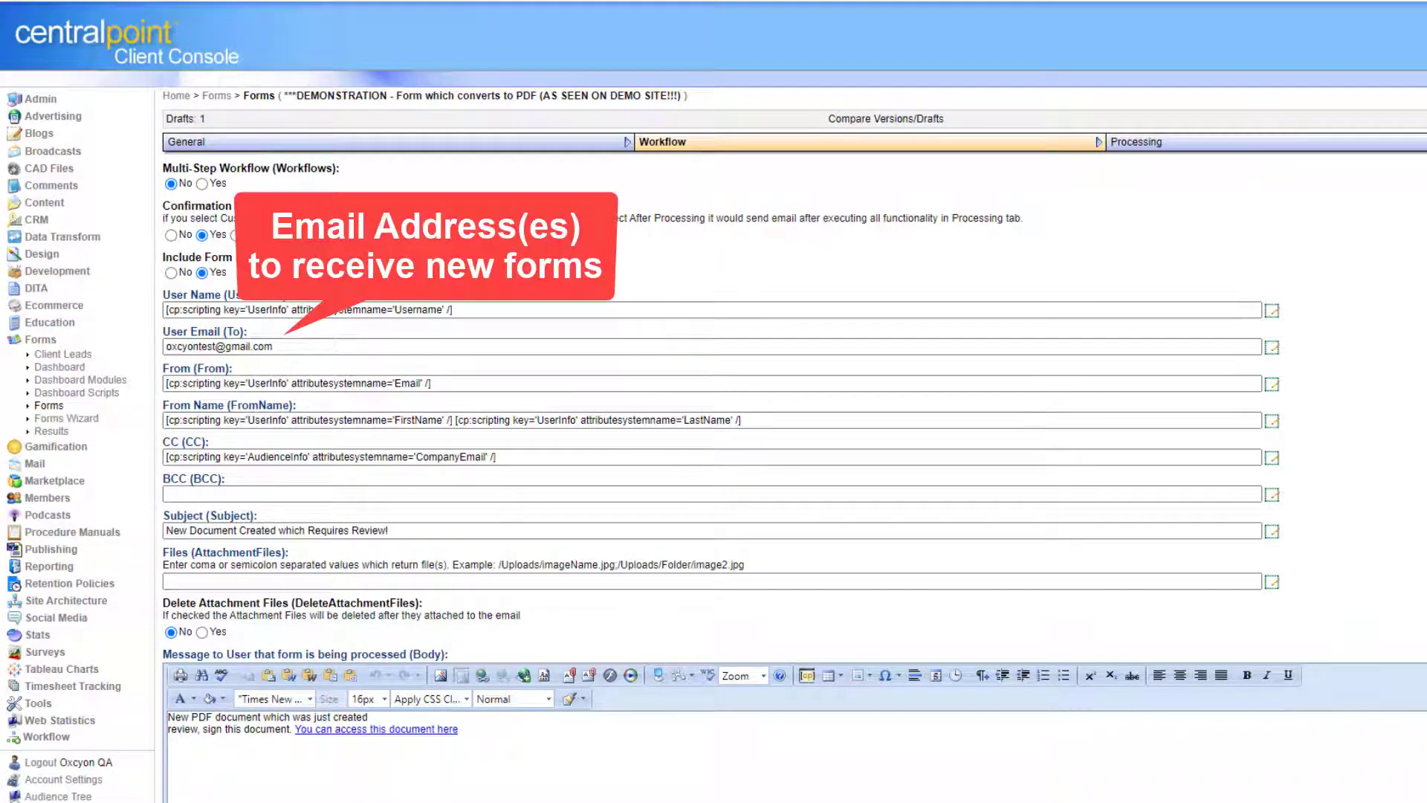
Review the notification message body, then move to the Processing settings.
{"action": "scroll", "coordinate": [714, 401], "scroll_direction": "down", "scroll_amount": 5}
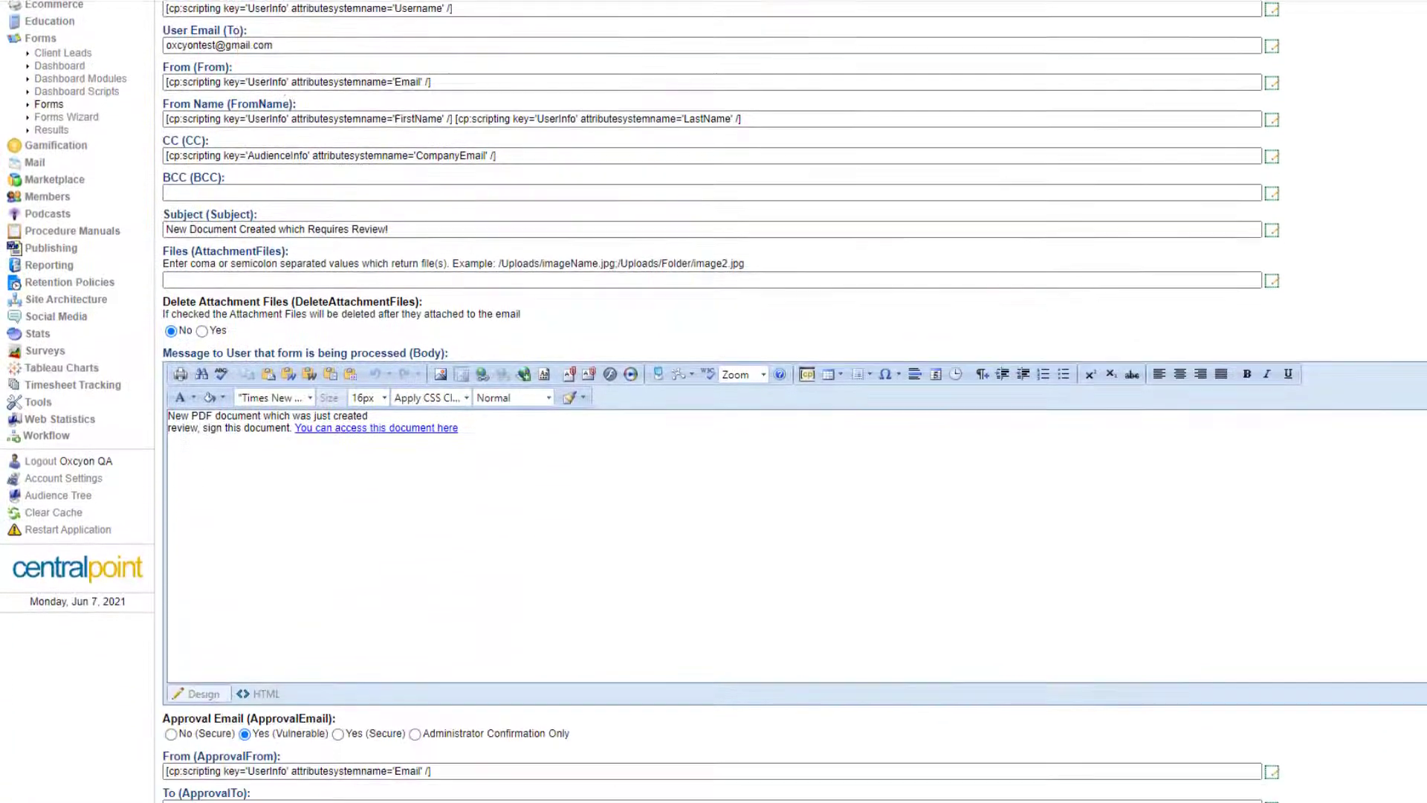
{"action": "left_click_drag", "start_coordinate": [407, 444], "coordinate": [126, 404]}
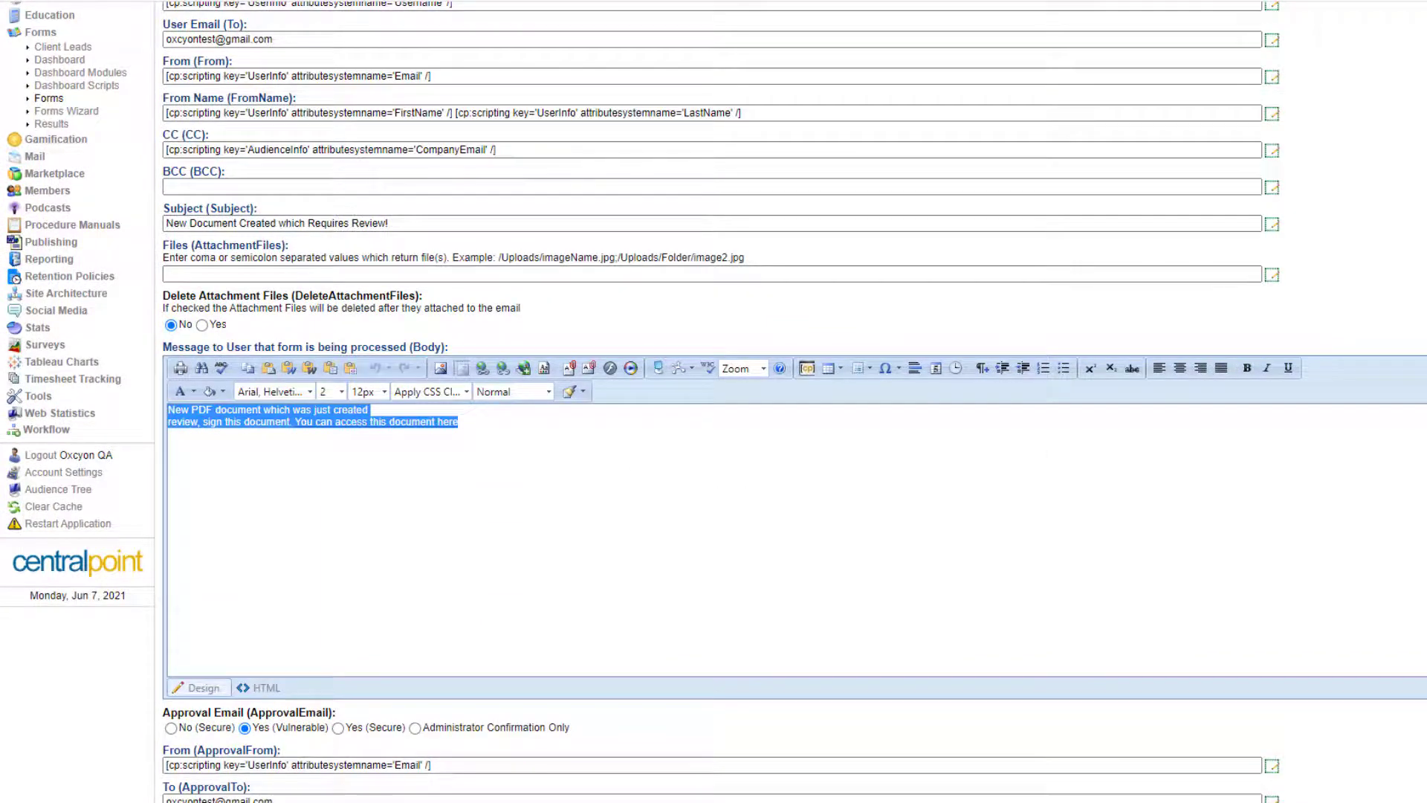
{"action": "scroll", "coordinate": [714, 402], "scroll_direction": "down", "scroll_amount": 8}
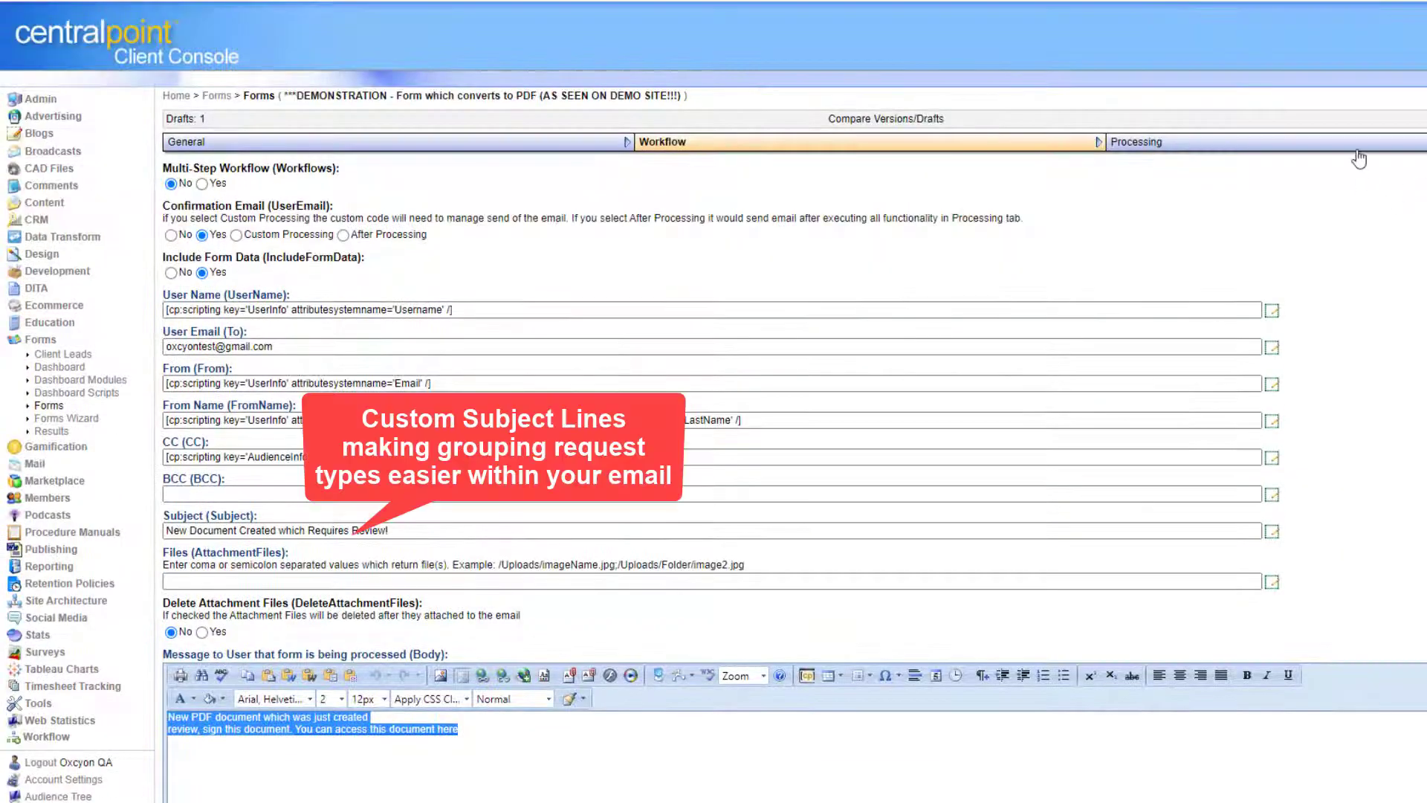
{"action": "left_click", "coordinate": [1358, 153]}
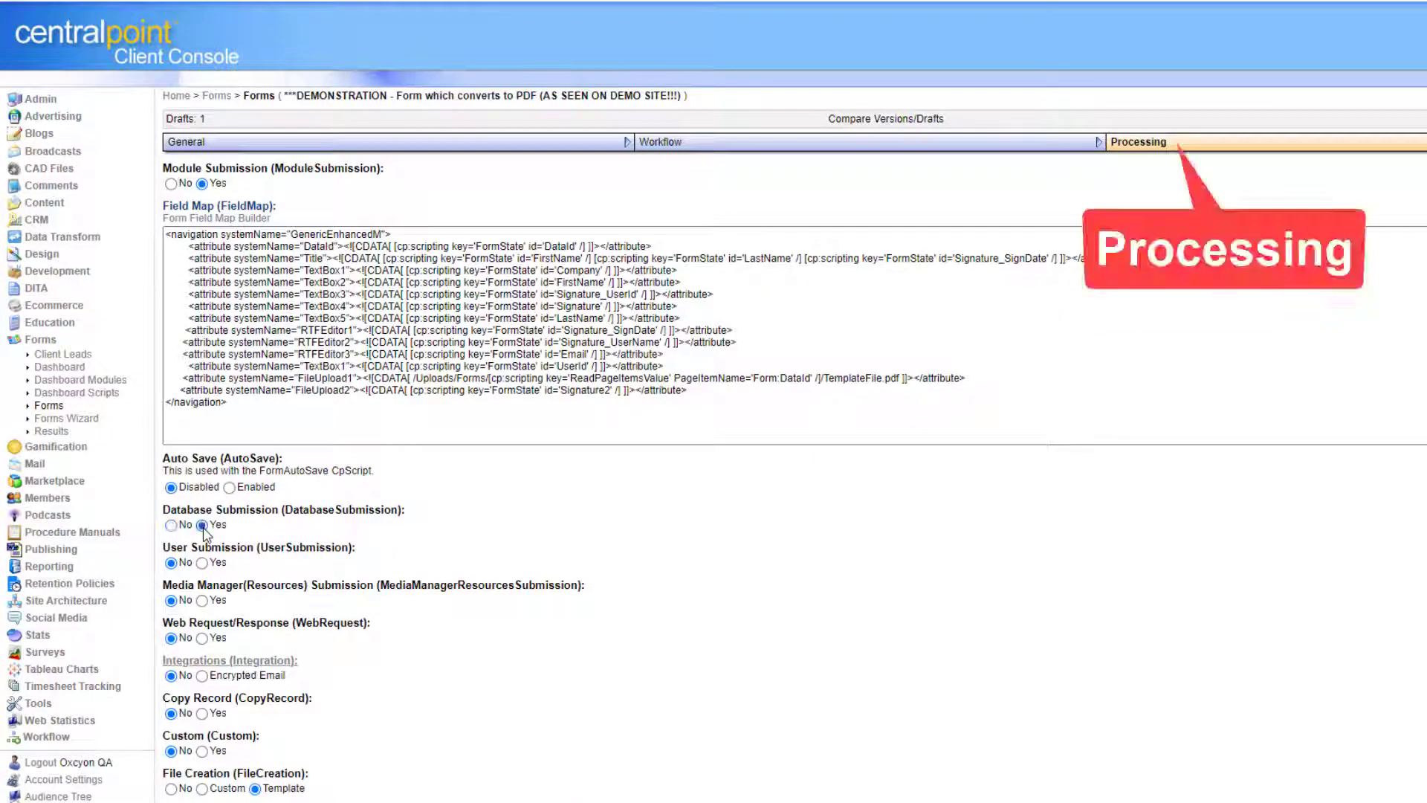
Turn on Database Submission and review the PDF output format and template field tokens.
{"action": "left_click", "coordinate": [202, 524]}
{"action": "scroll", "coordinate": [794, 402], "scroll_direction": "down", "scroll_amount": 10}
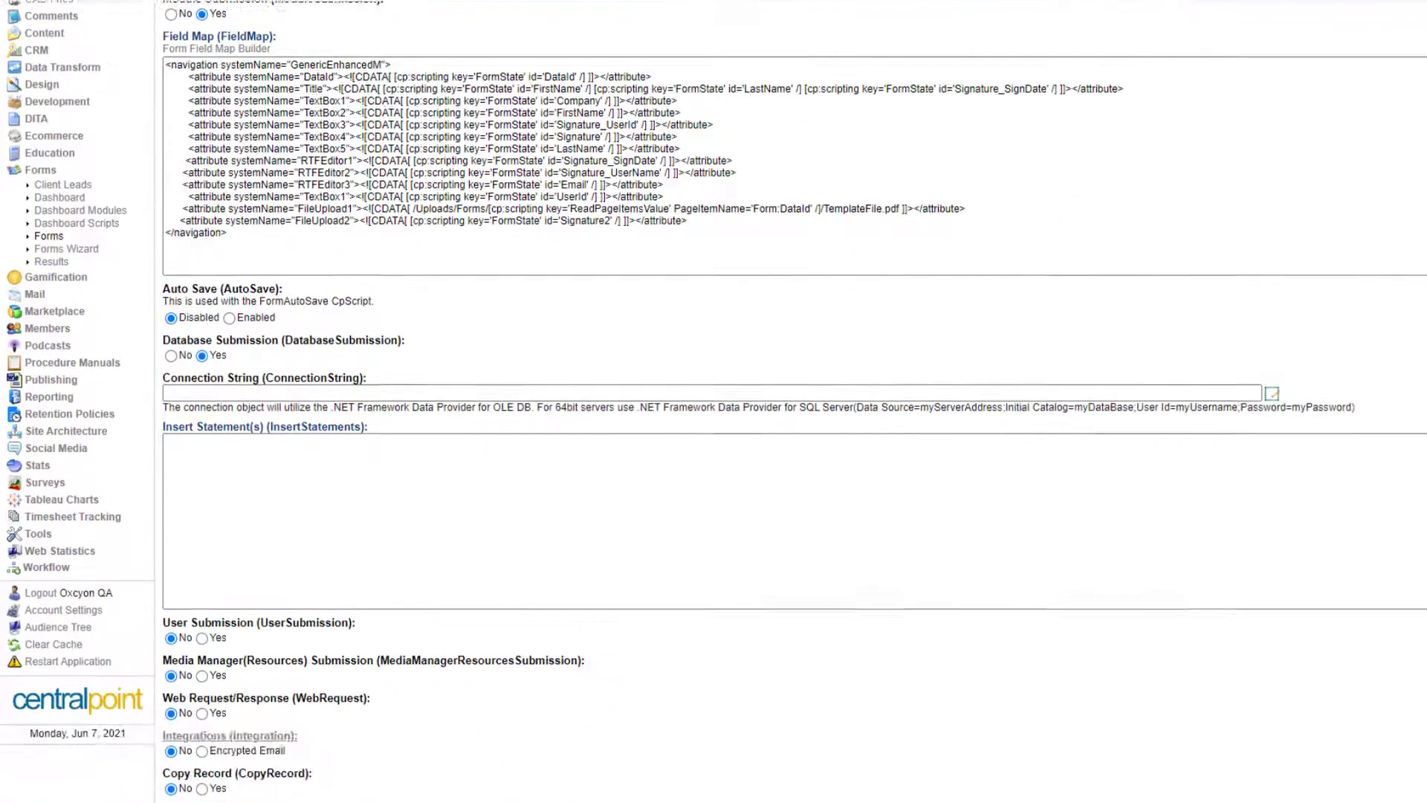
{"action": "scroll", "coordinate": [639, 631], "scroll_direction": "down", "scroll_amount": 2}
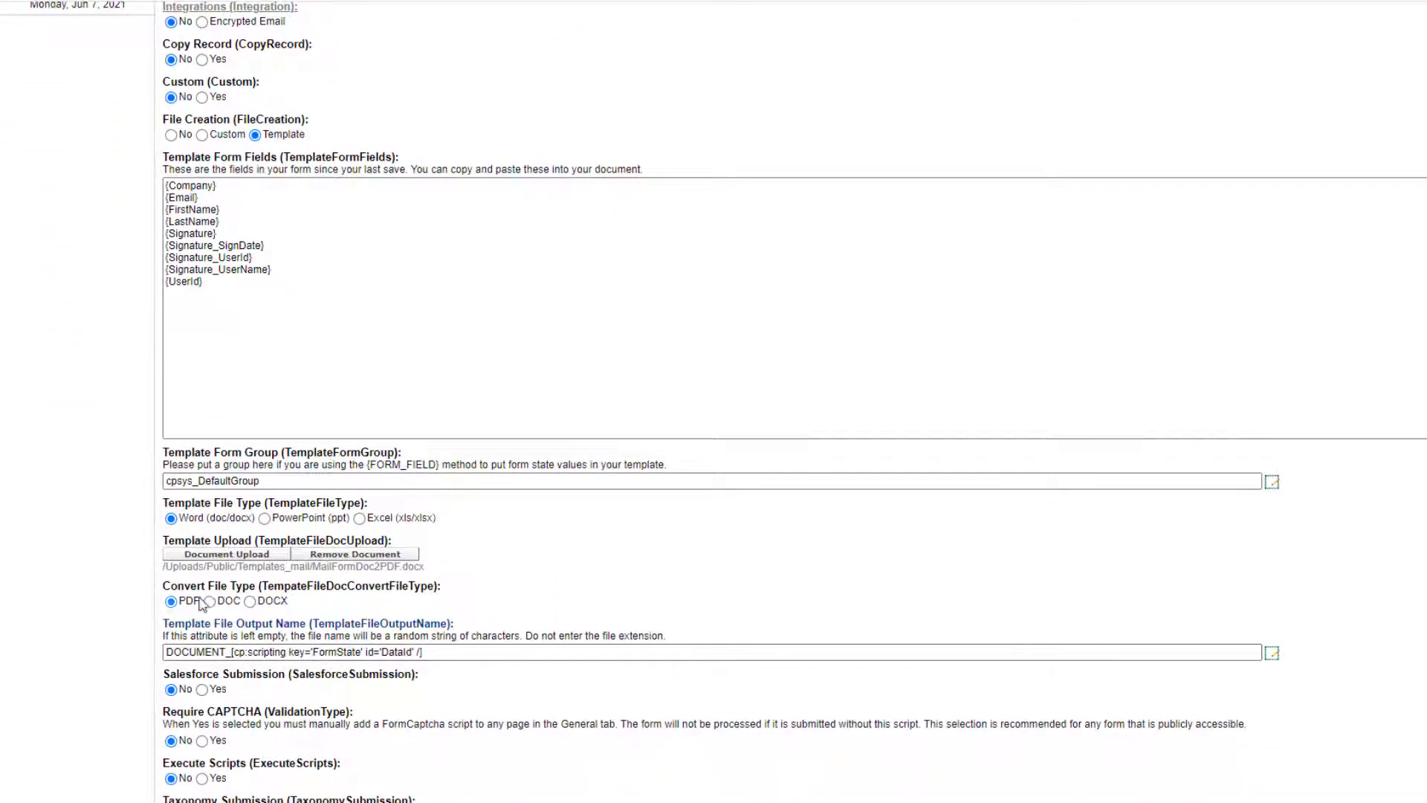
{"action": "left_click_drag", "start_coordinate": [201, 604], "coordinate": [177, 603]}
{"action": "left_click", "coordinate": [522, 598]}
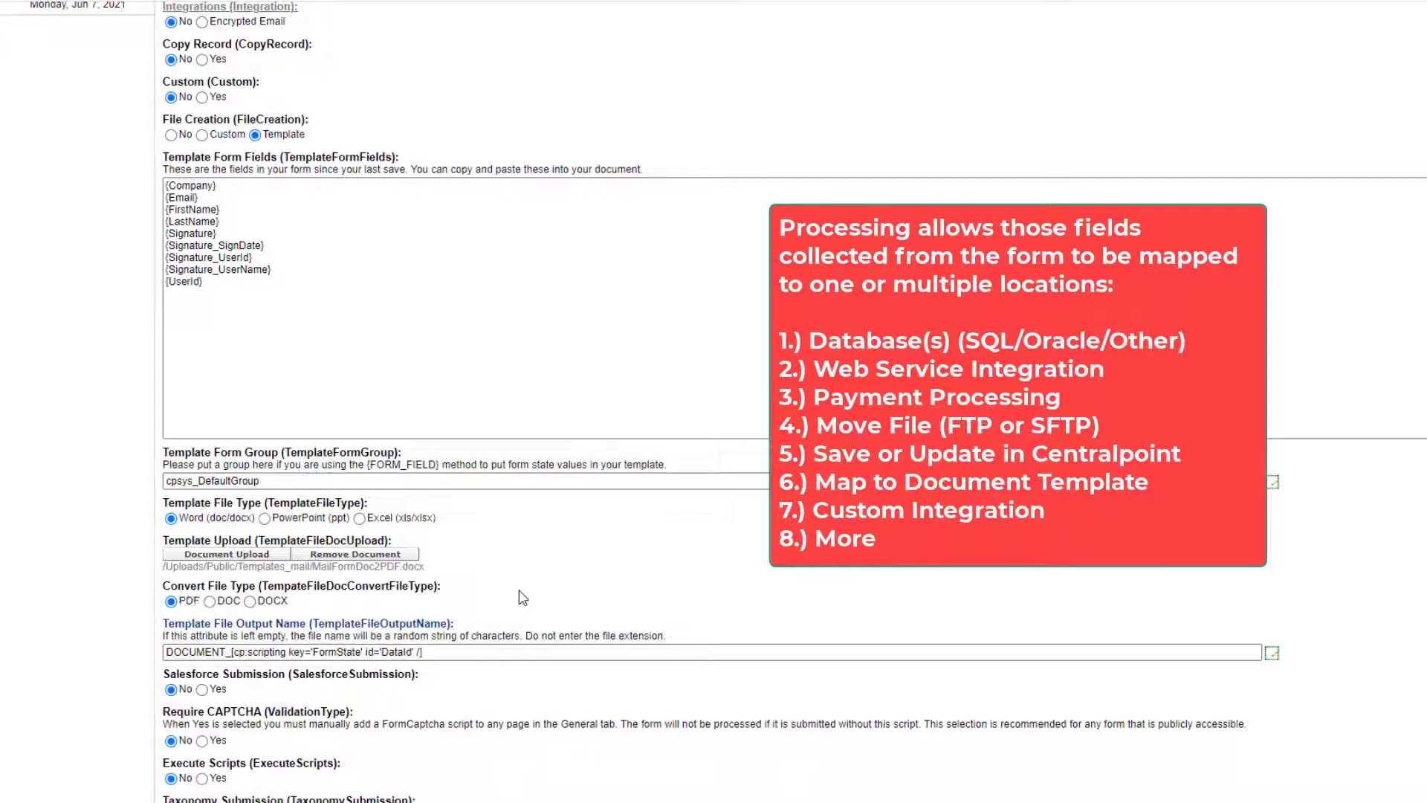
{"action": "left_click_drag", "start_coordinate": [246, 301], "coordinate": [127, 173]}
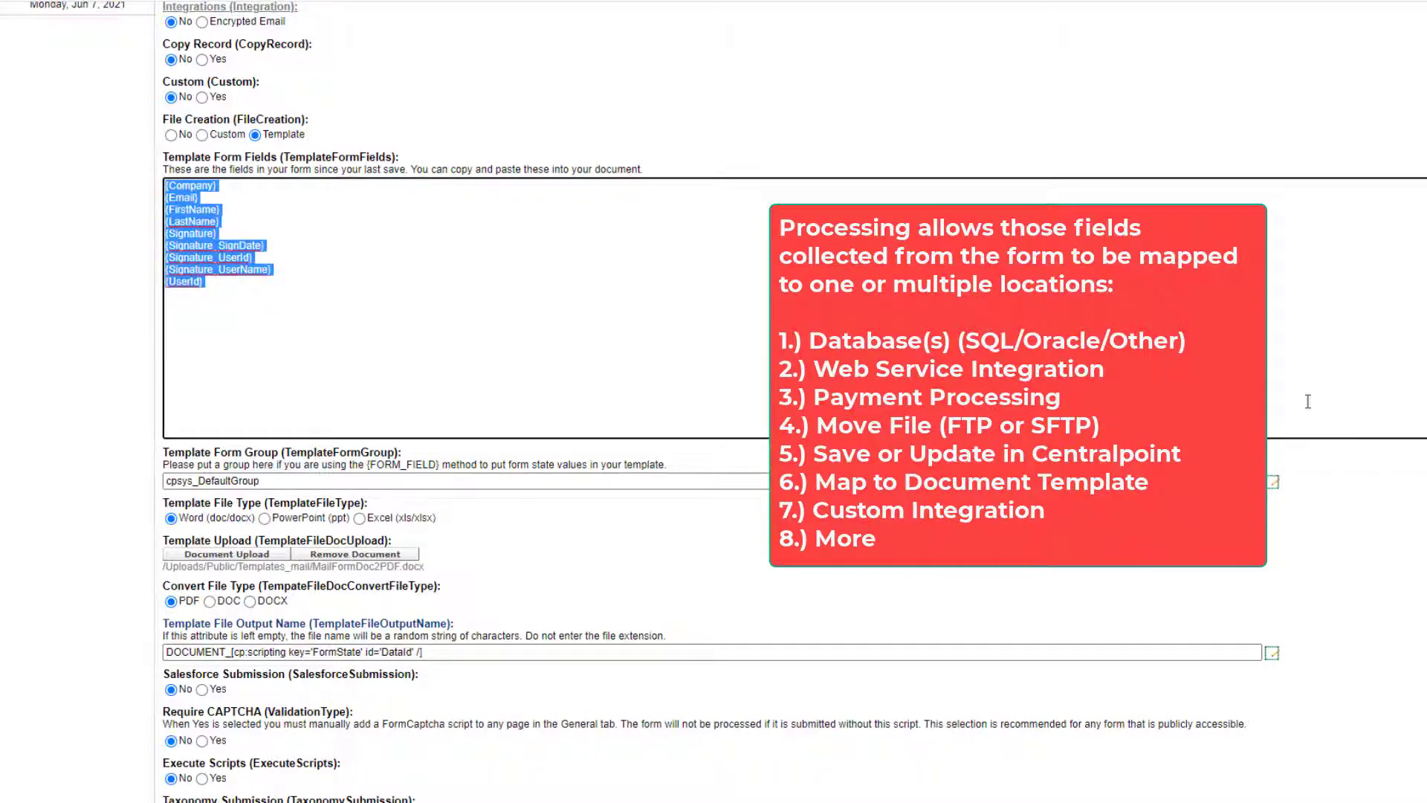
{"action": "scroll", "coordinate": [520, 371], "scroll_direction": "up", "scroll_amount": 6}
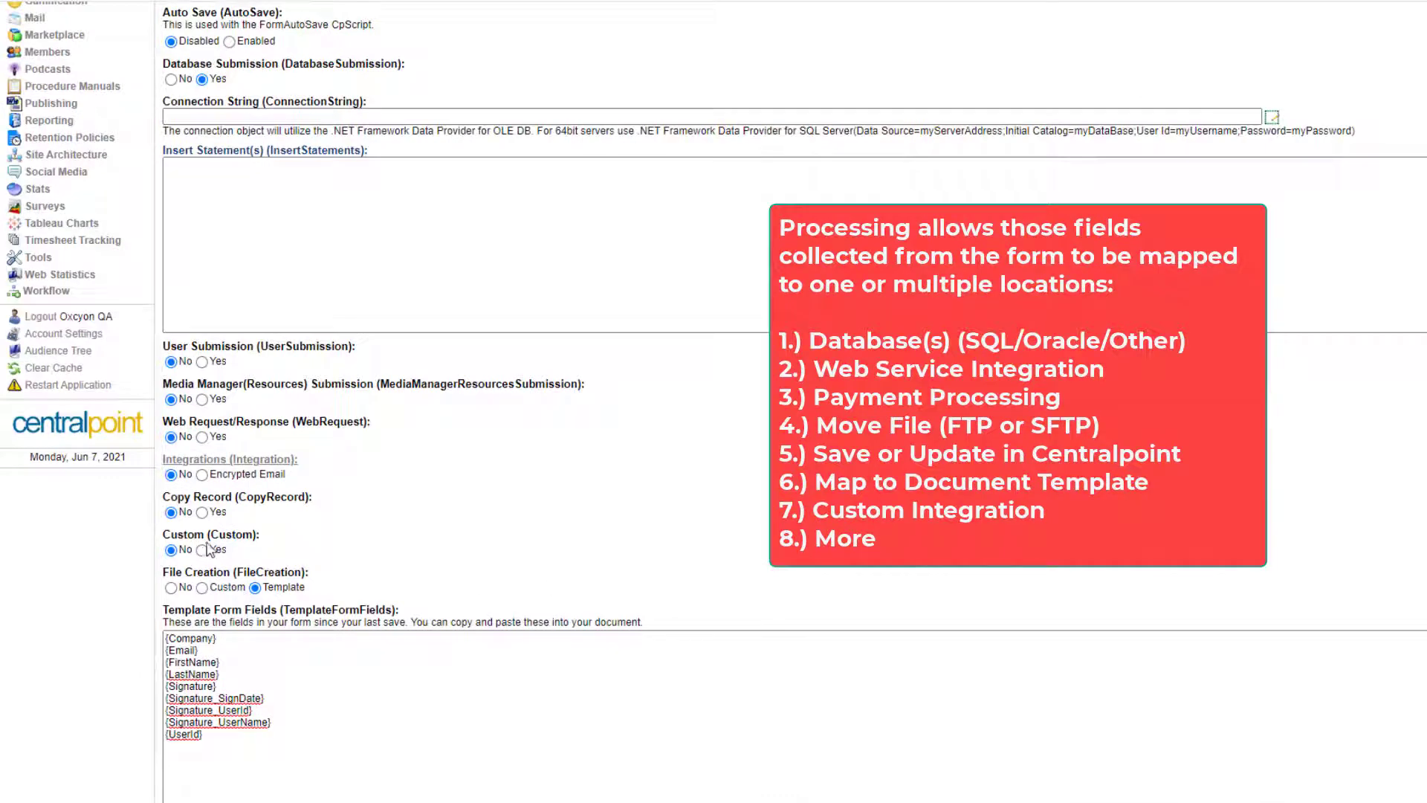
Turn on Web Request submission and select all of the field map XML.
{"action": "left_click", "coordinate": [202, 437]}
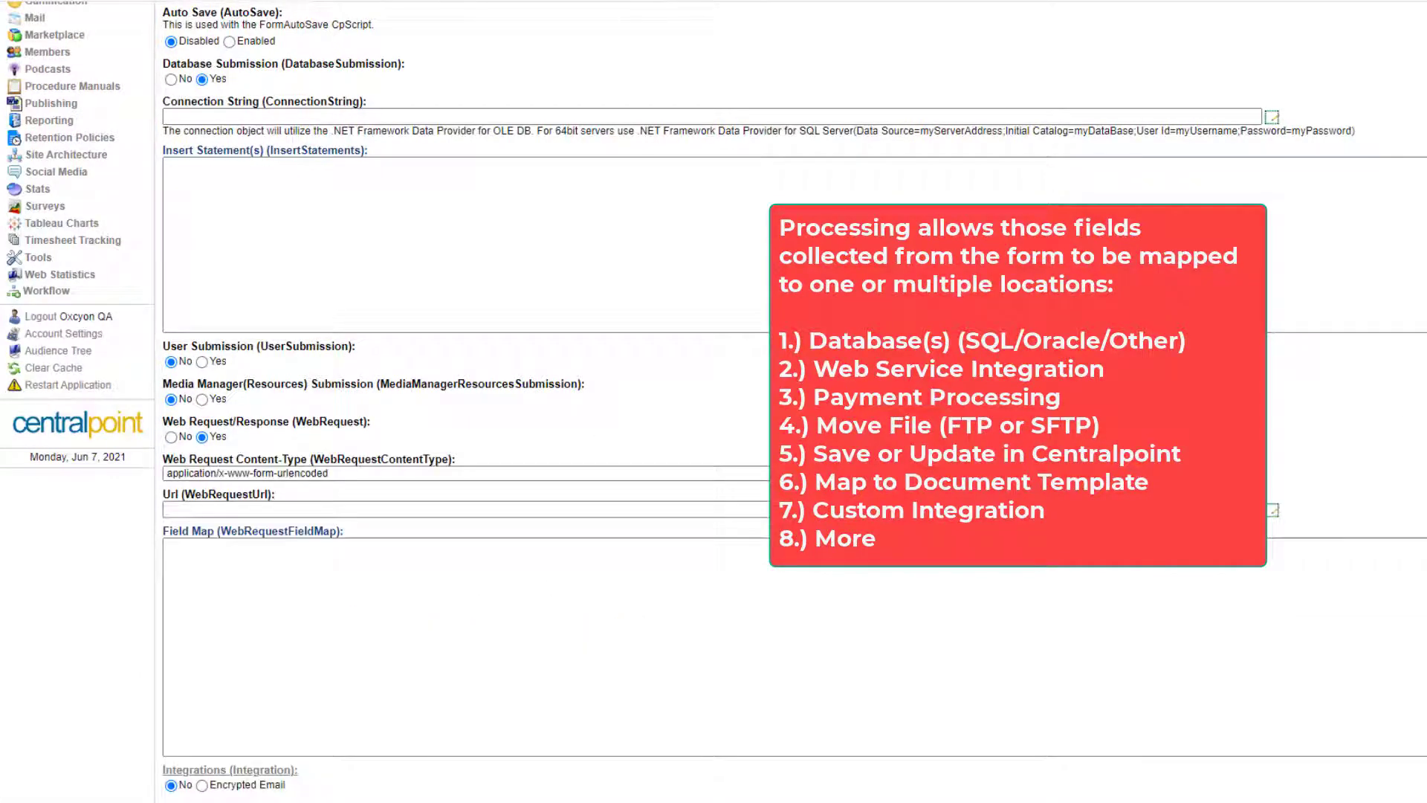
{"action": "scroll", "coordinate": [540, 763], "scroll_direction": "up", "scroll_amount": 6}
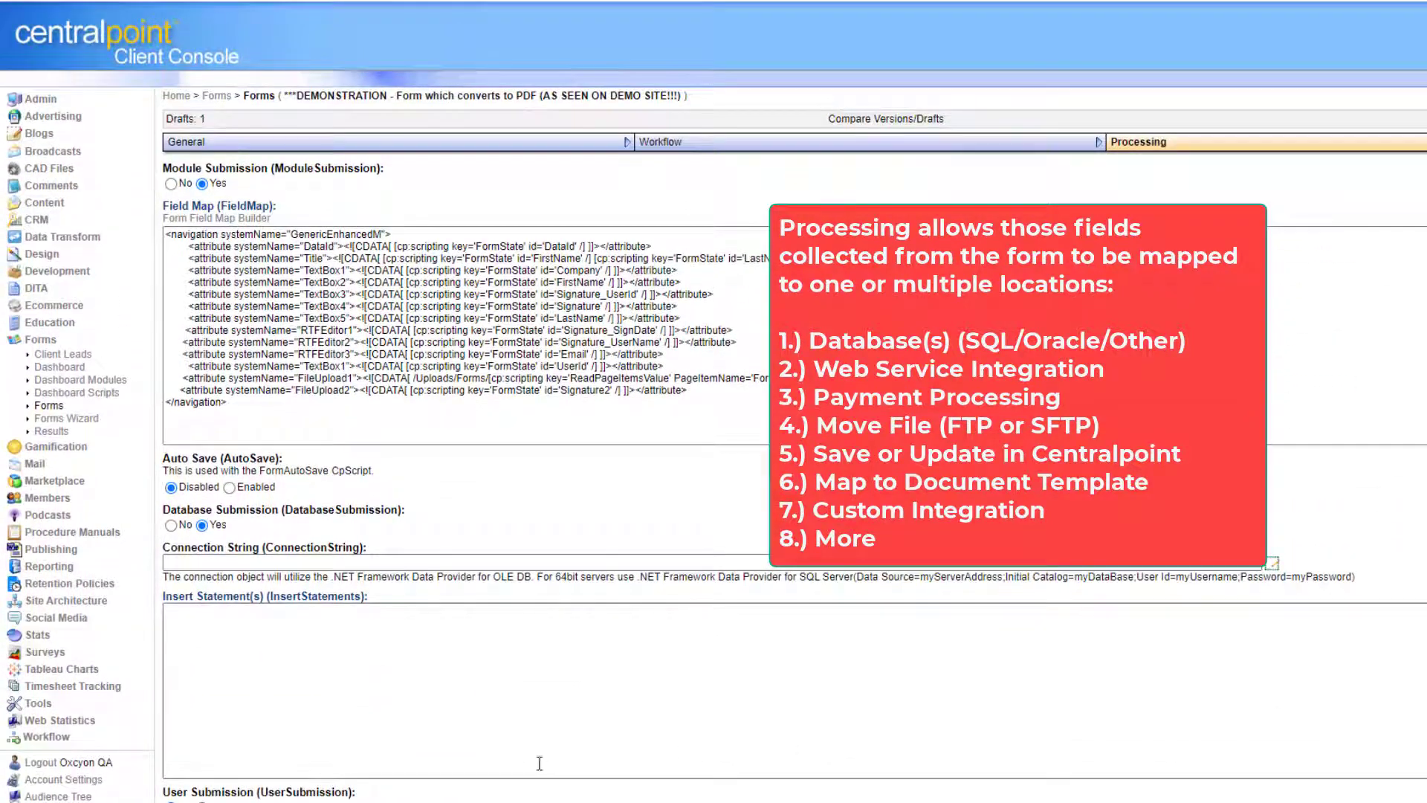
{"action": "left_click", "coordinate": [442, 638]}
{"action": "left_click", "coordinate": [446, 417]}
{"action": "key", "text": "ctrl+a"}
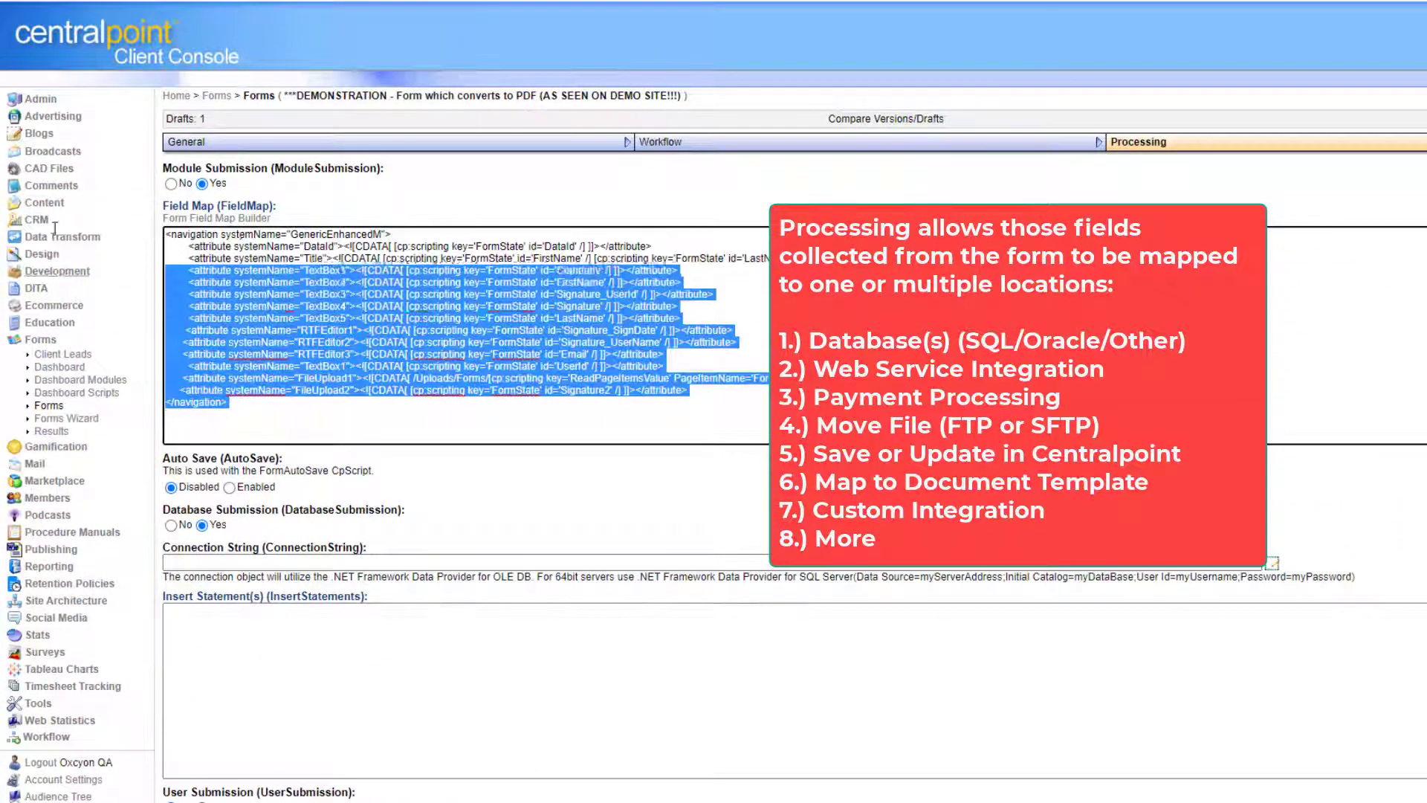
{"action": "scroll", "coordinate": [714, 401], "scroll_direction": "down", "scroll_amount": 15}
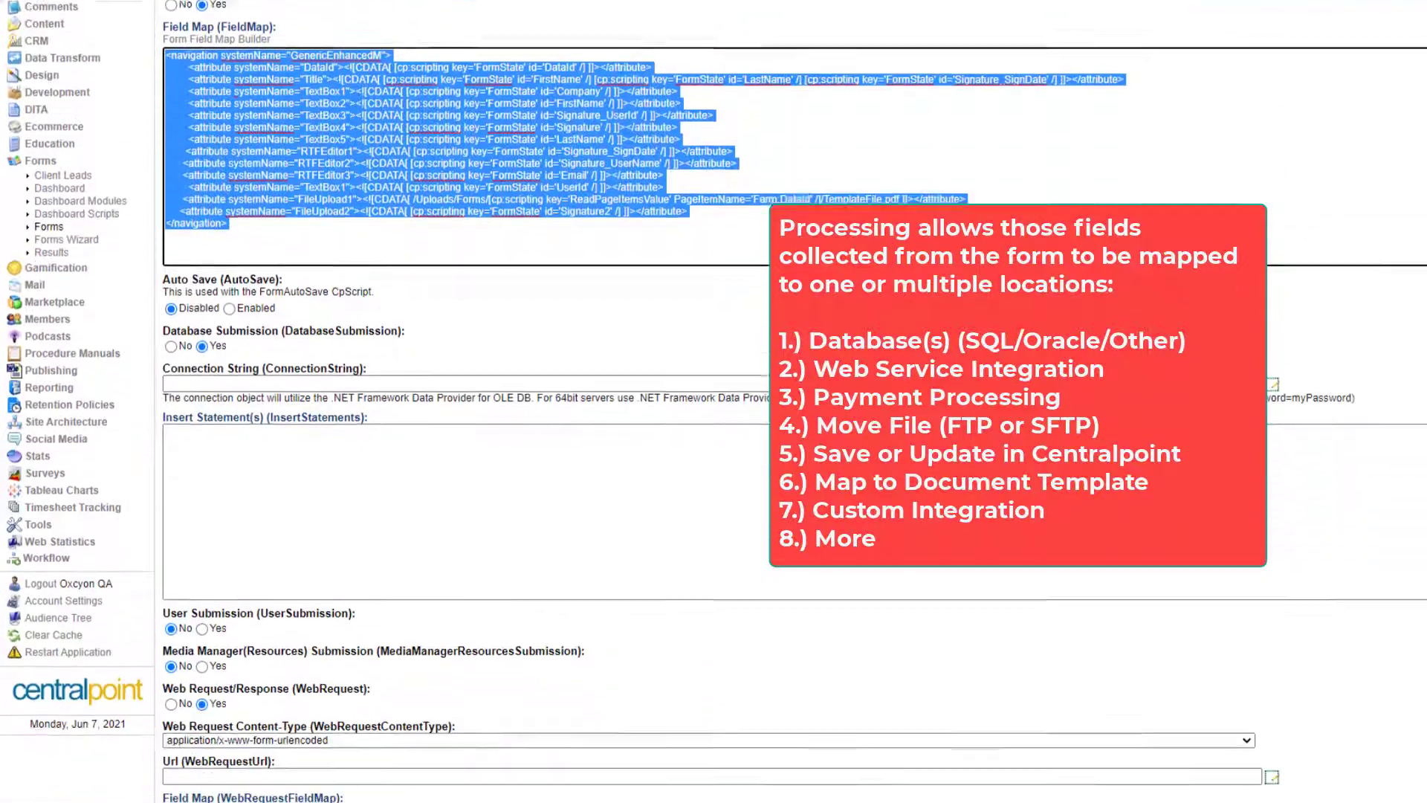
{"action": "scroll", "coordinate": [713, 401], "scroll_direction": "down", "scroll_amount": 4}
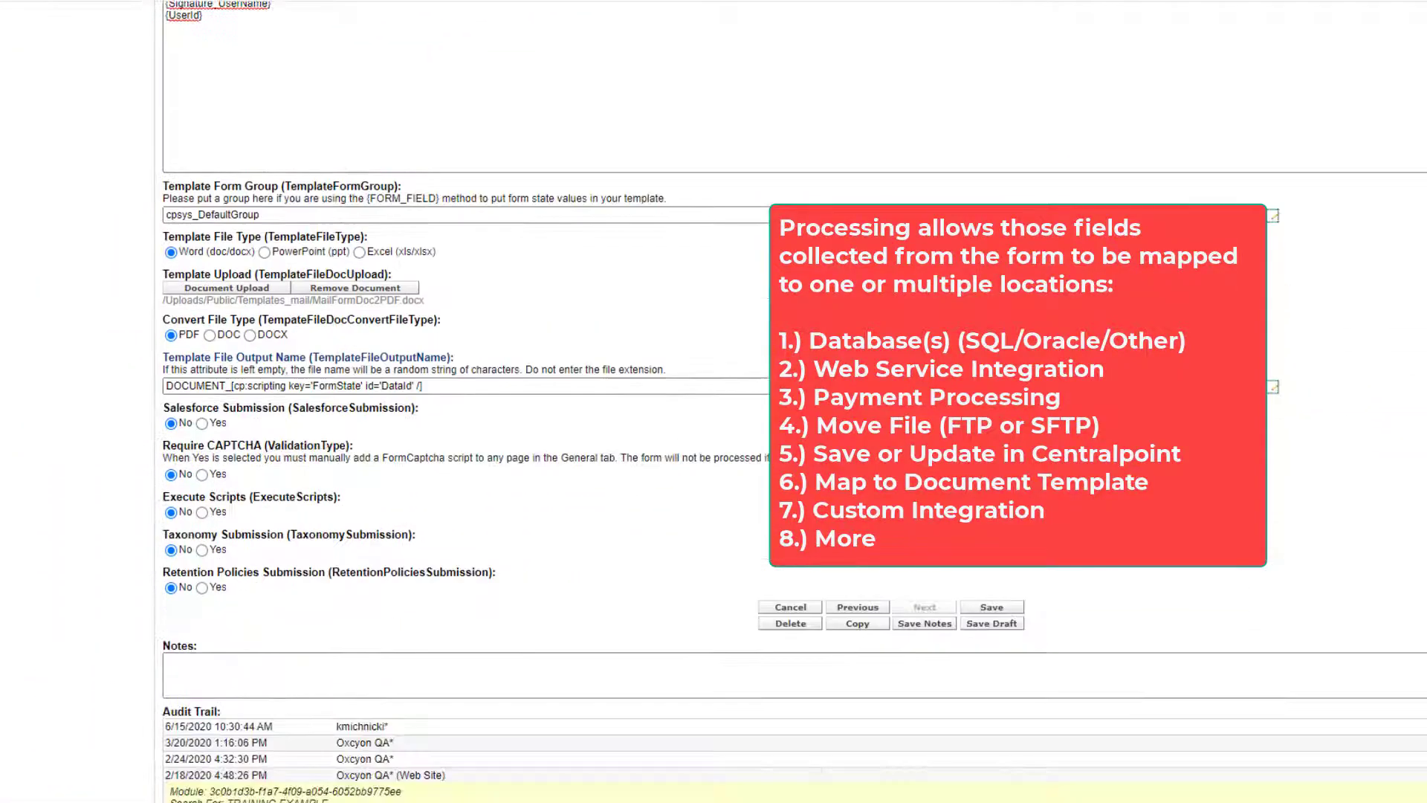
{"action": "scroll", "coordinate": [714, 401], "scroll_direction": "up", "scroll_amount": 7}
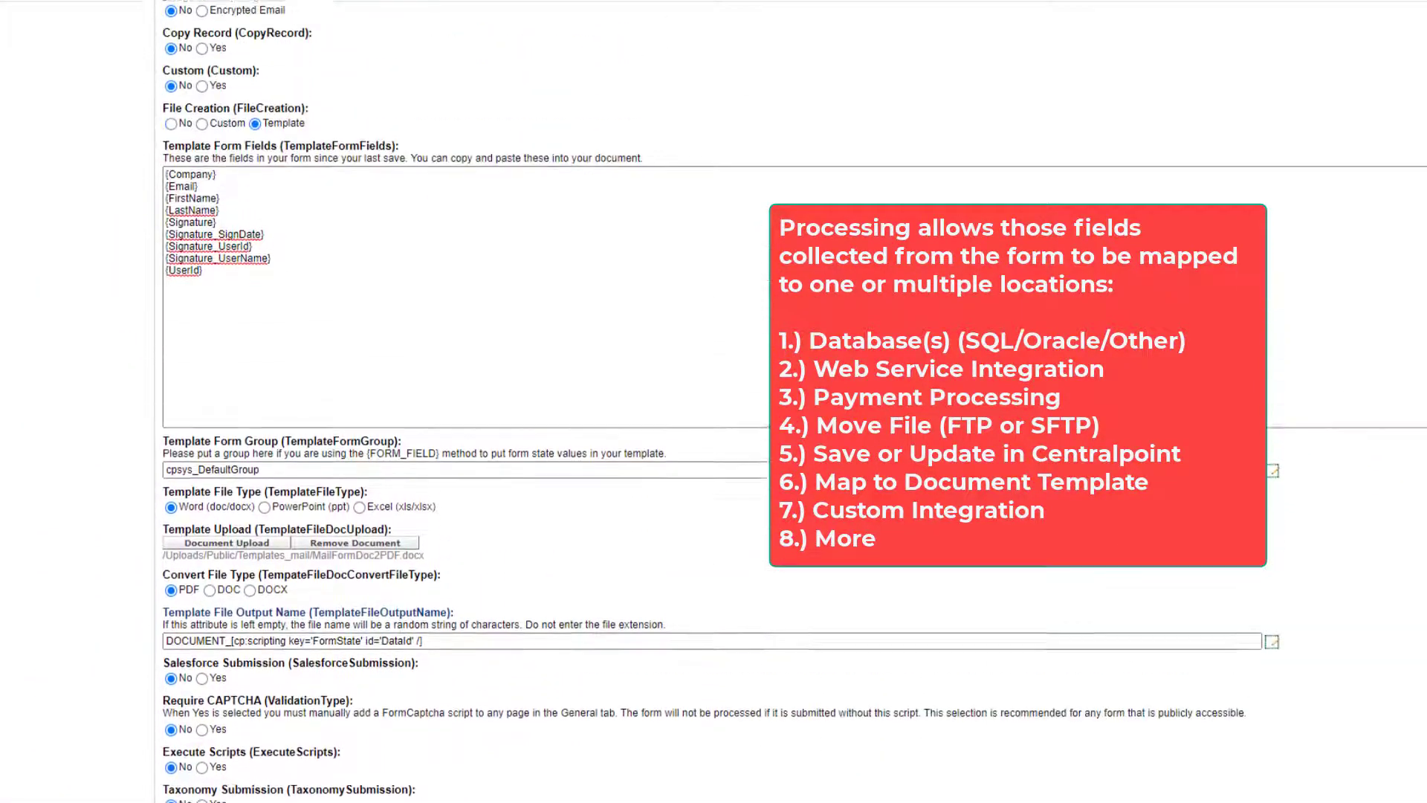
{"action": "scroll", "coordinate": [714, 401], "scroll_direction": "up", "scroll_amount": 1}
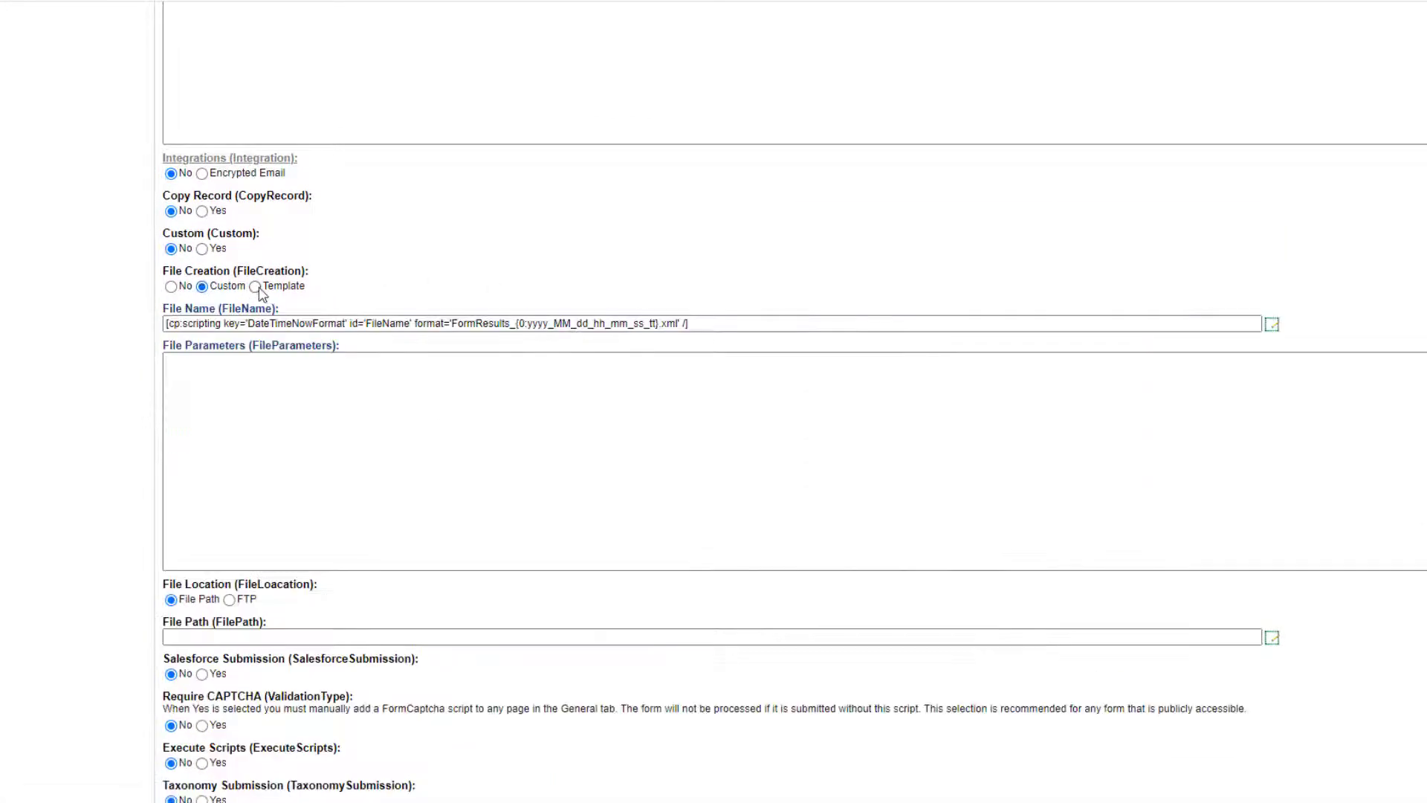
Set File Creation back to Template and scroll through its template settings.
{"action": "left_click", "coordinate": [256, 287]}
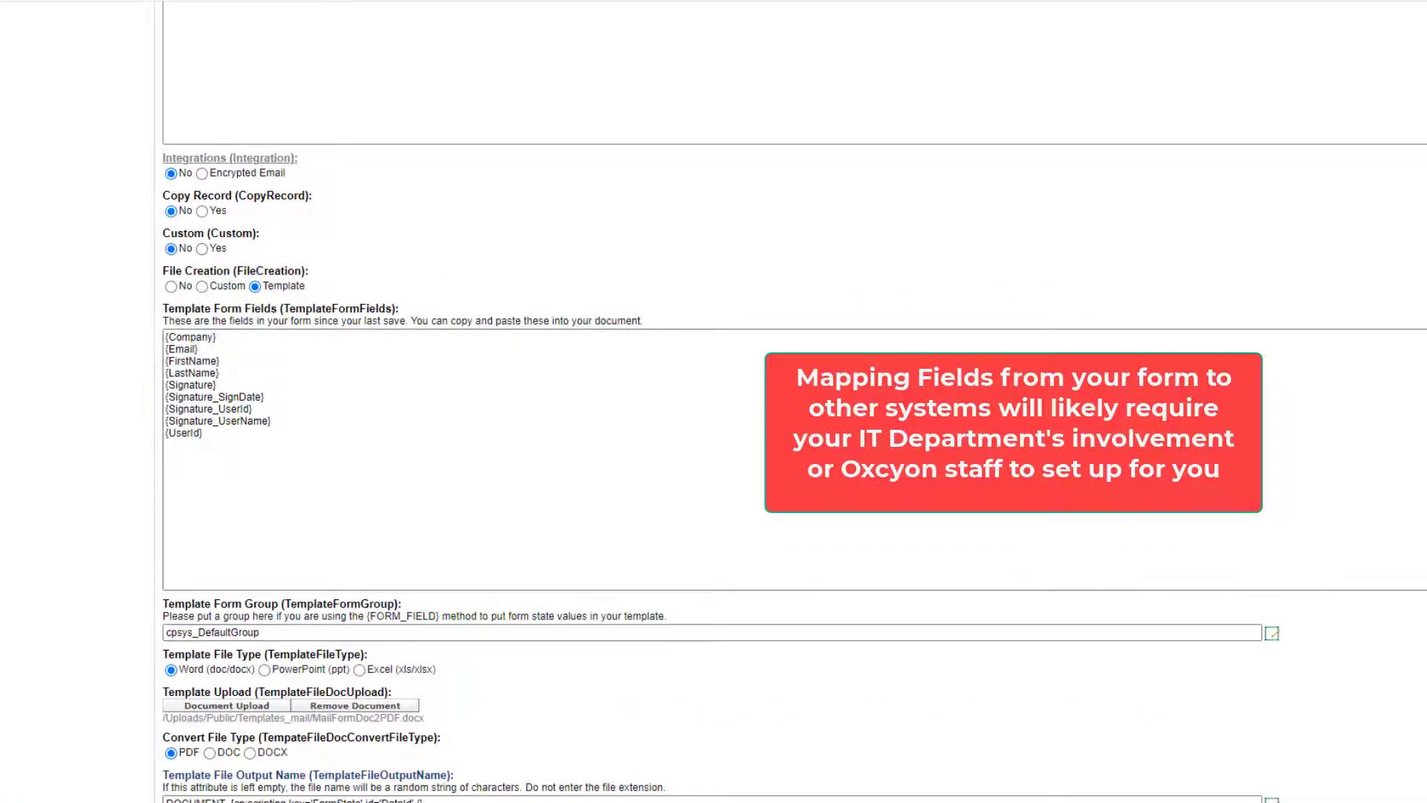
{"action": "scroll", "coordinate": [794, 467], "scroll_direction": "down", "scroll_amount": 5}
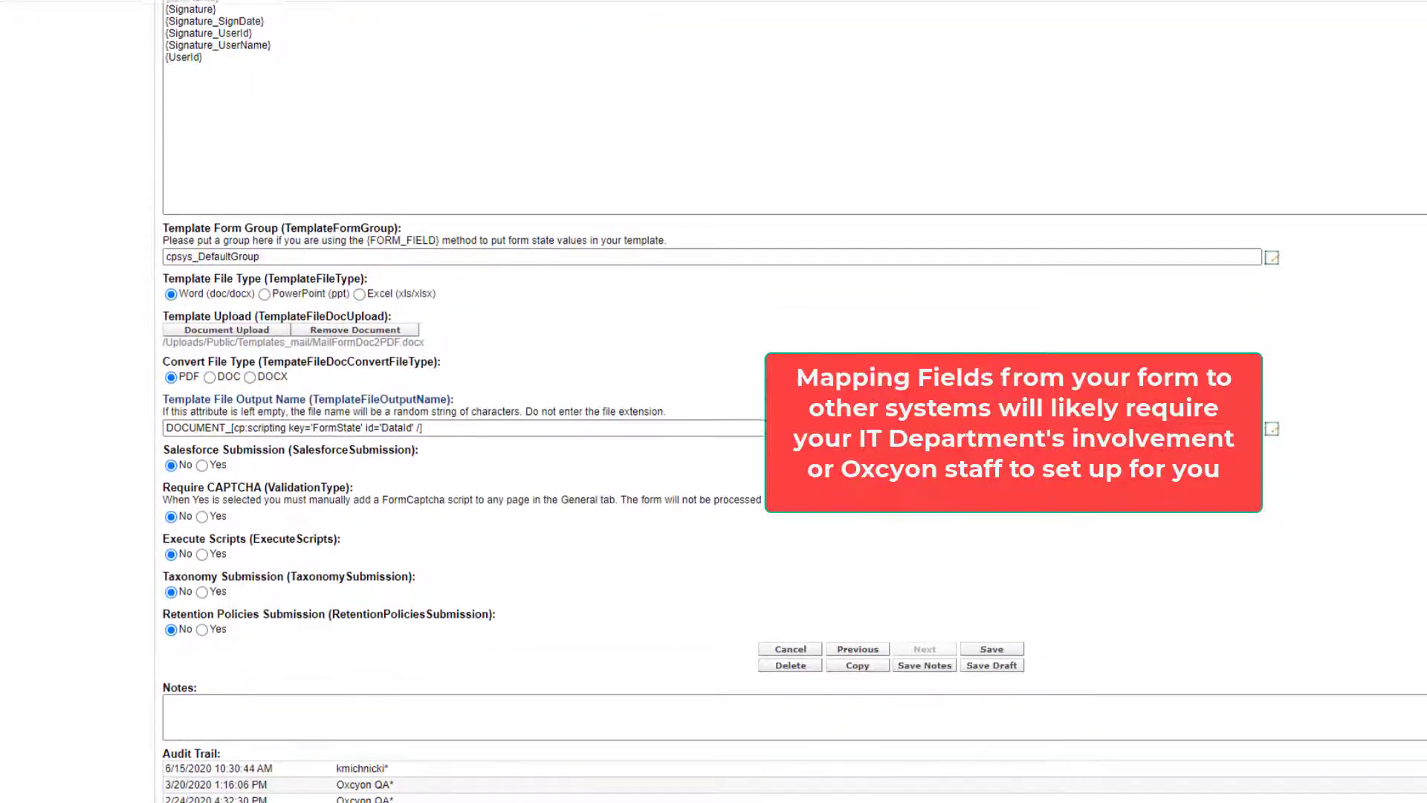
{"action": "scroll", "coordinate": [794, 466], "scroll_direction": "up", "scroll_amount": 1}
{"action": "scroll", "coordinate": [794, 467], "scroll_direction": "up", "scroll_amount": 4}
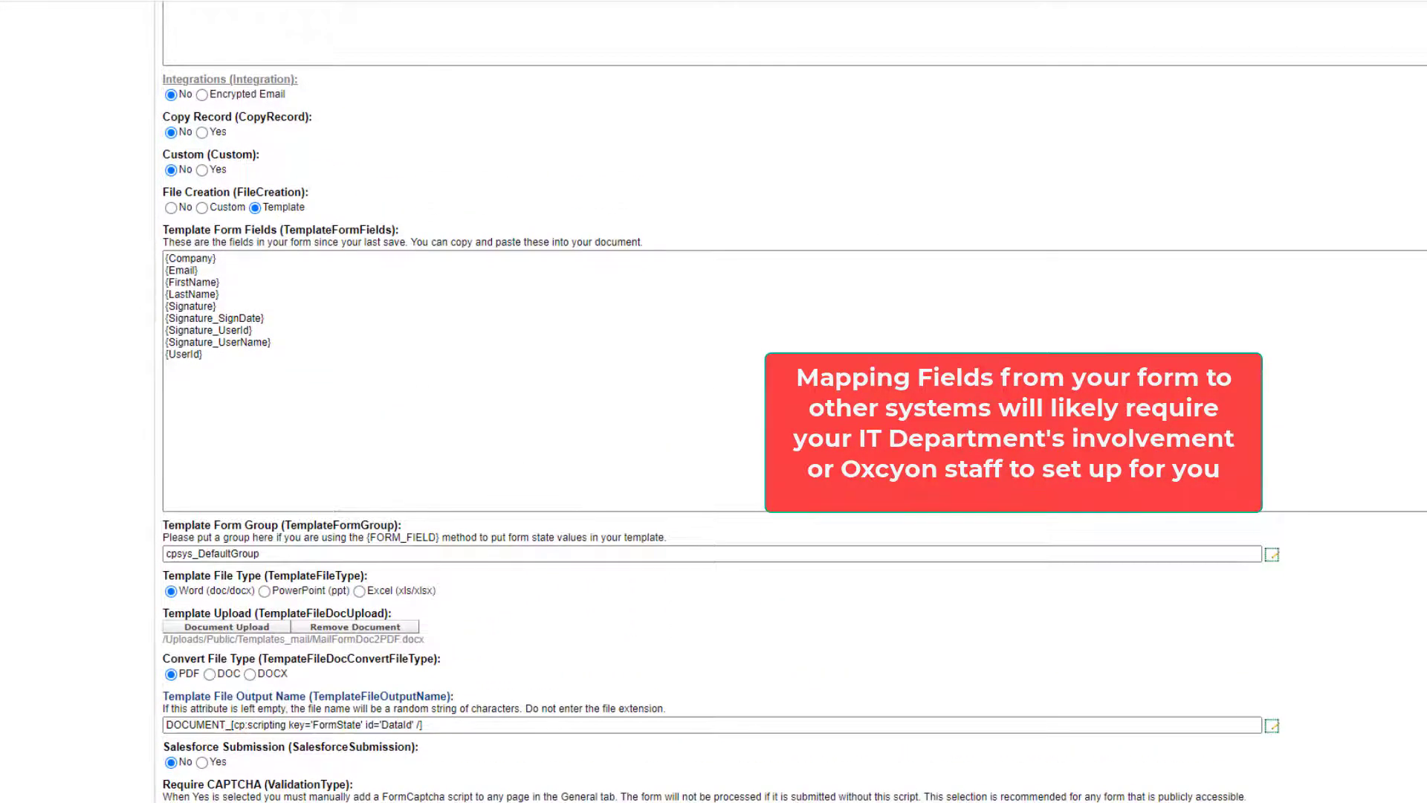
{"action": "scroll", "coordinate": [794, 467], "scroll_direction": "up", "scroll_amount": 10}
{"action": "scroll", "coordinate": [531, 593], "scroll_direction": "up", "scroll_amount": 3}
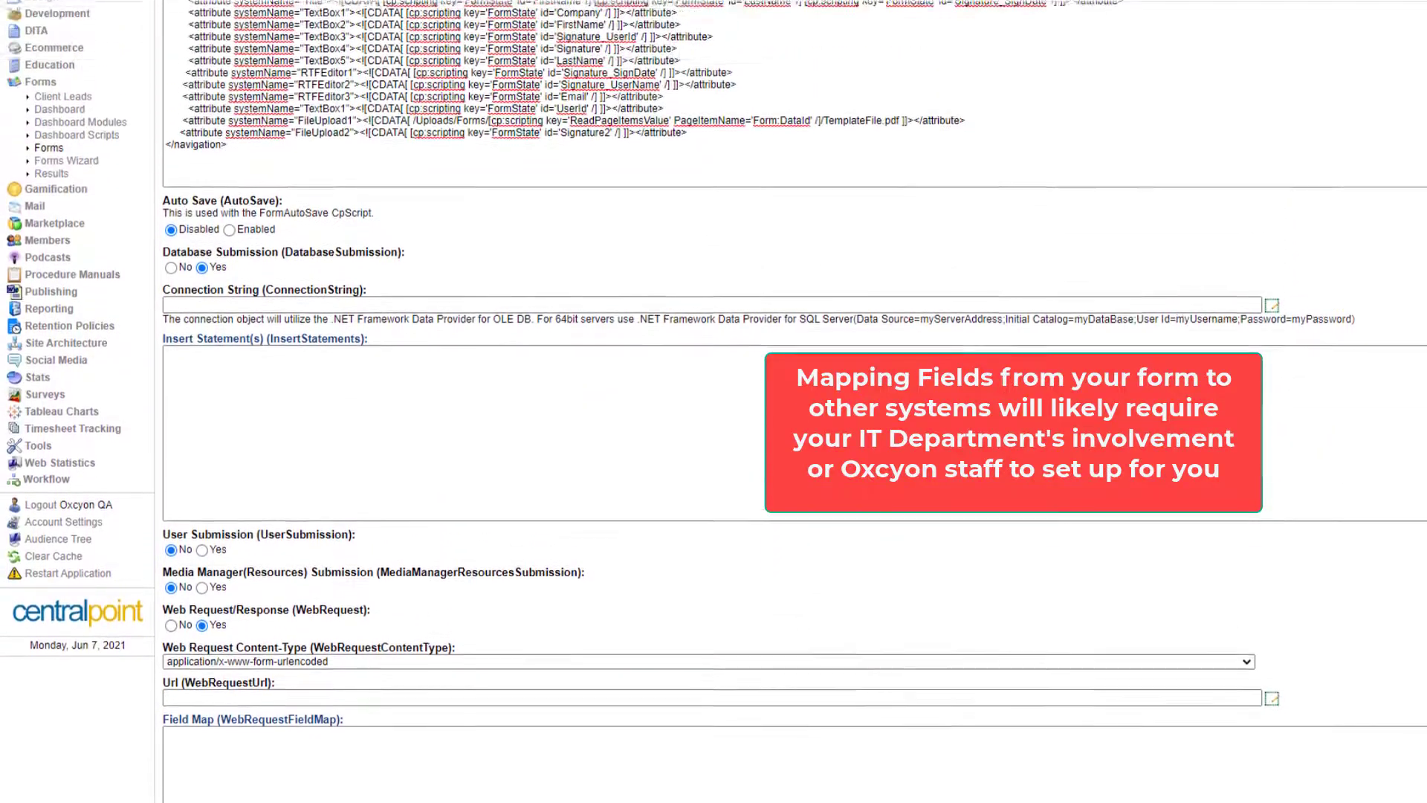
{"action": "scroll", "coordinate": [531, 592], "scroll_direction": "down", "scroll_amount": 1}
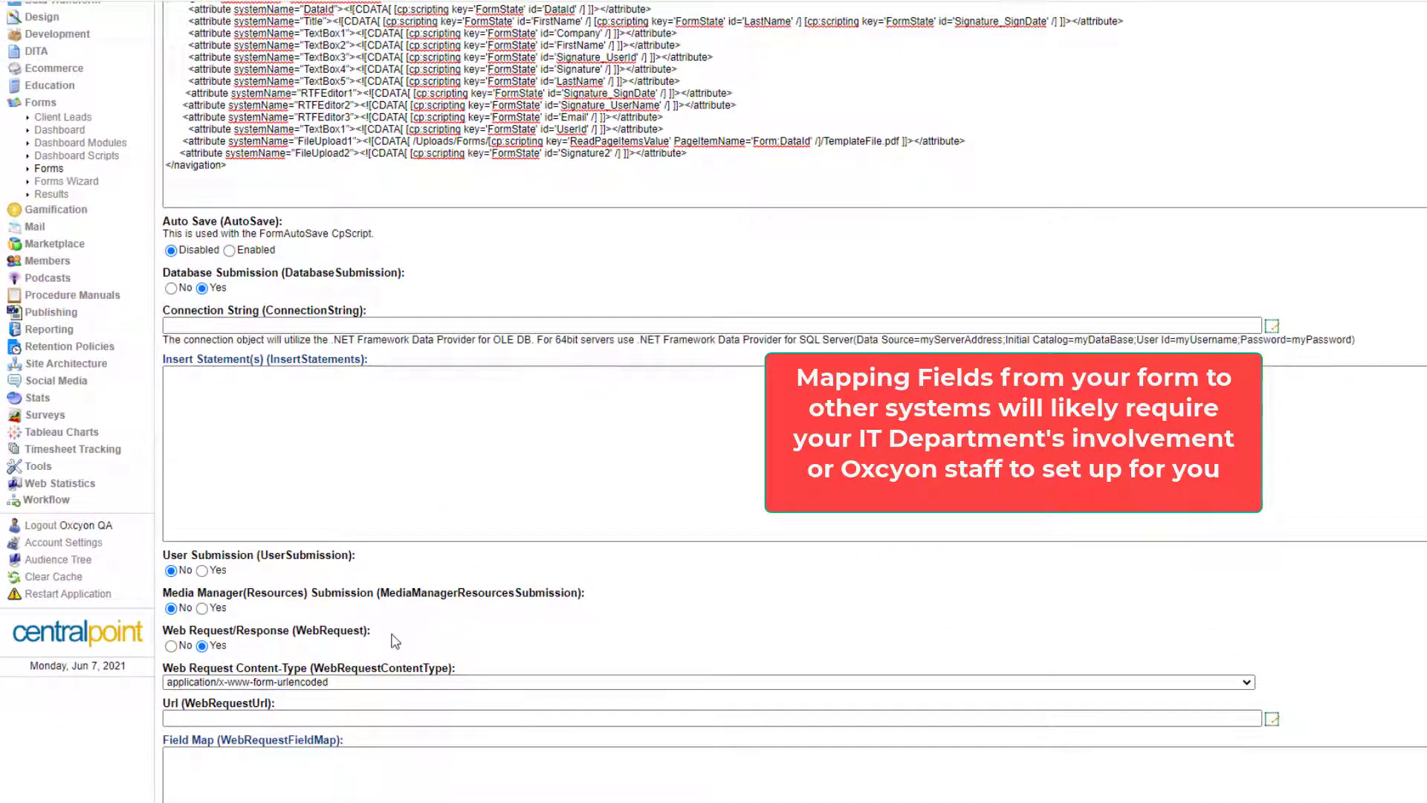
Highlight the Web Request settings, including its content-type and URL labels.
{"action": "left_click_drag", "start_coordinate": [369, 631], "coordinate": [158, 640]}
{"action": "left_click_drag", "start_coordinate": [579, 669], "coordinate": [161, 670]}
{"action": "left_click_drag", "start_coordinate": [281, 705], "coordinate": [160, 705]}
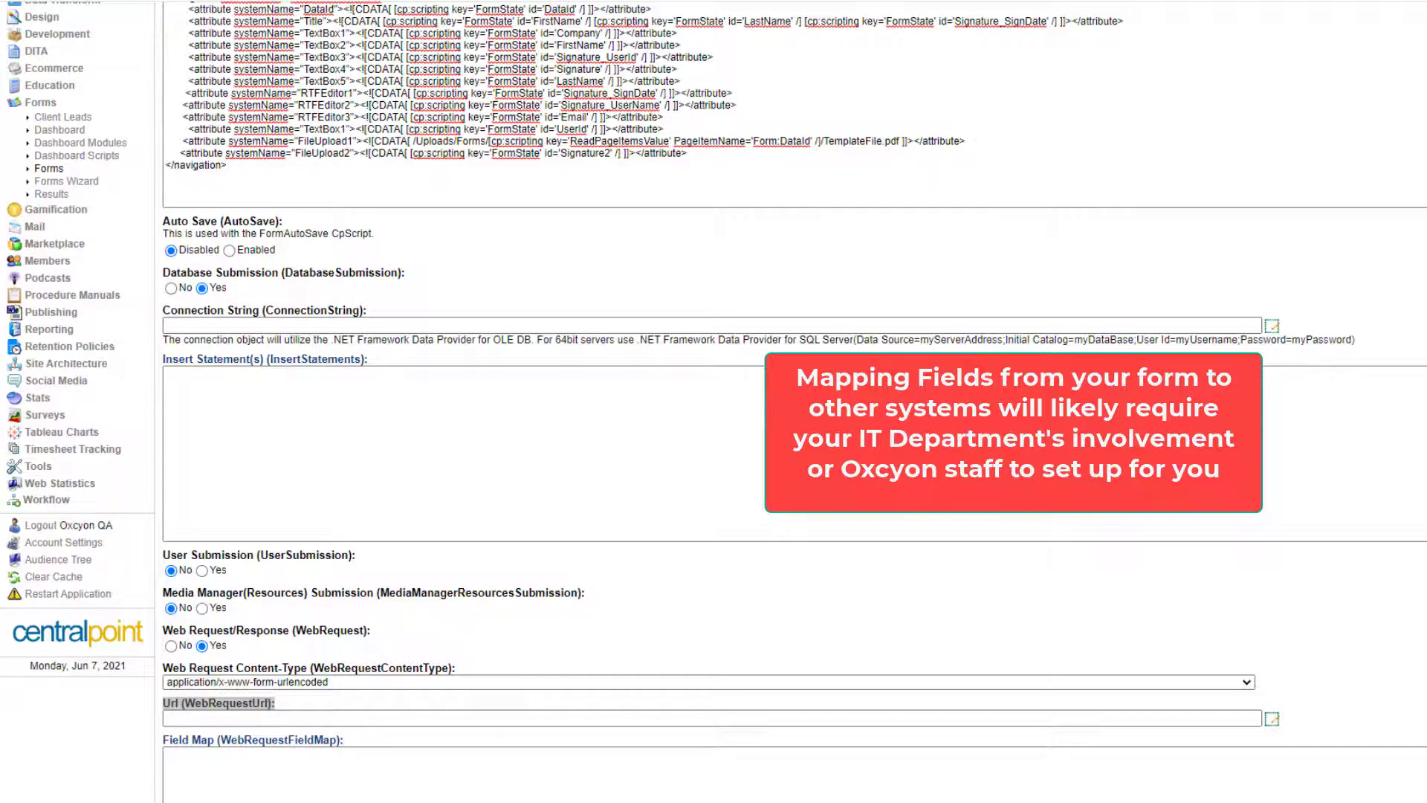
{"action": "scroll", "coordinate": [452, 465], "scroll_direction": "down", "scroll_amount": 4}
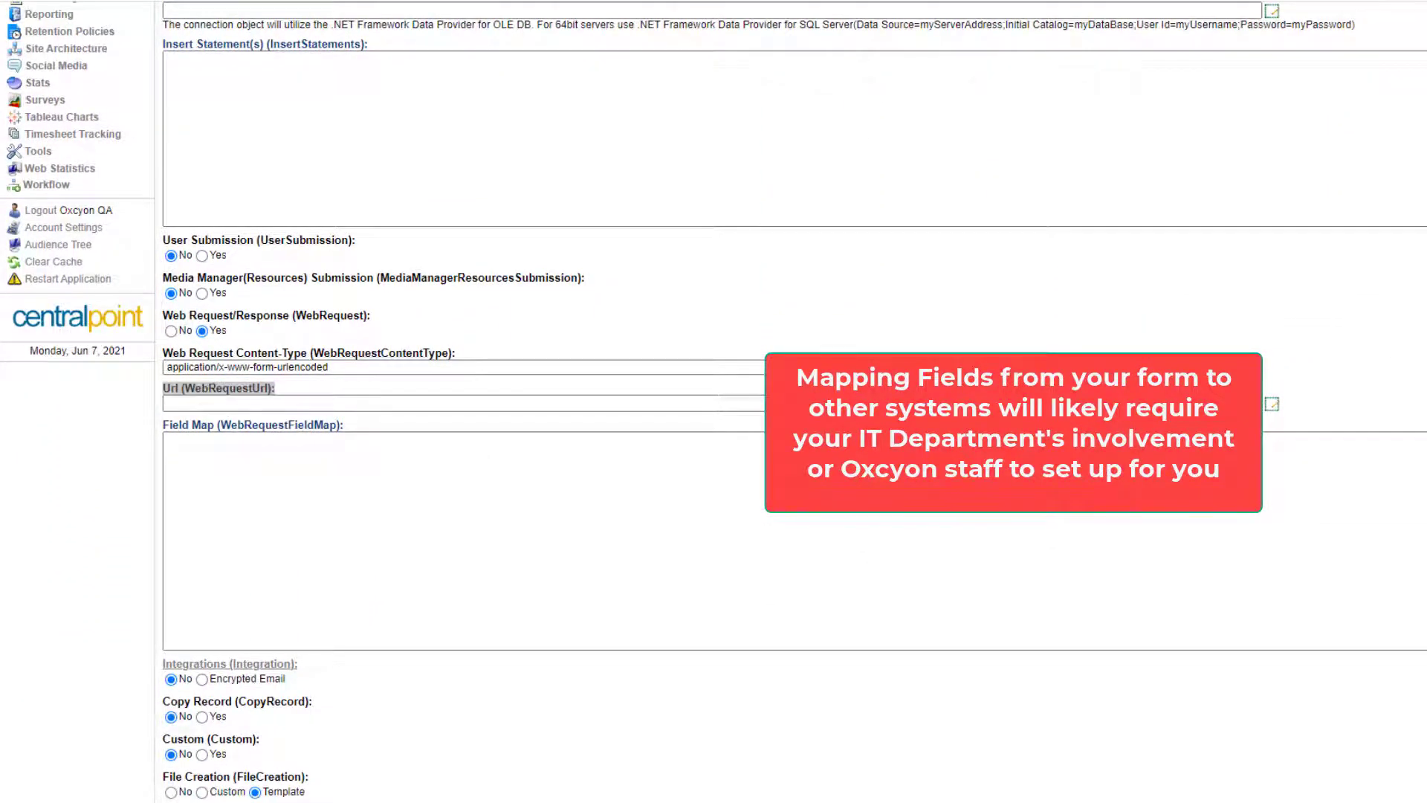
{"action": "scroll", "coordinate": [1056, 107], "scroll_direction": "up", "scroll_amount": 8}
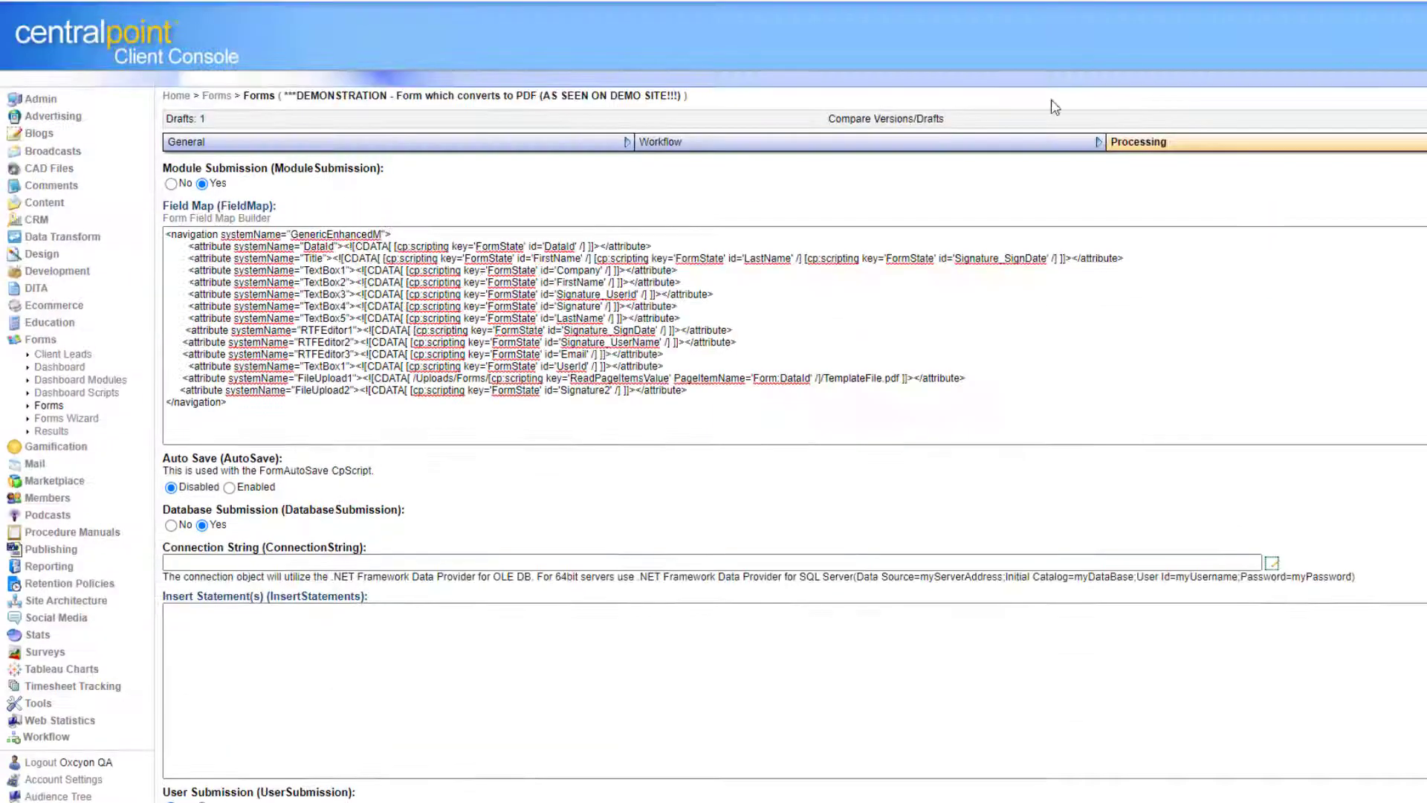
In the Forms list, mark the dynamic proposal form and leave the copy page.
{"action": "left_click", "coordinate": [61, 409]}
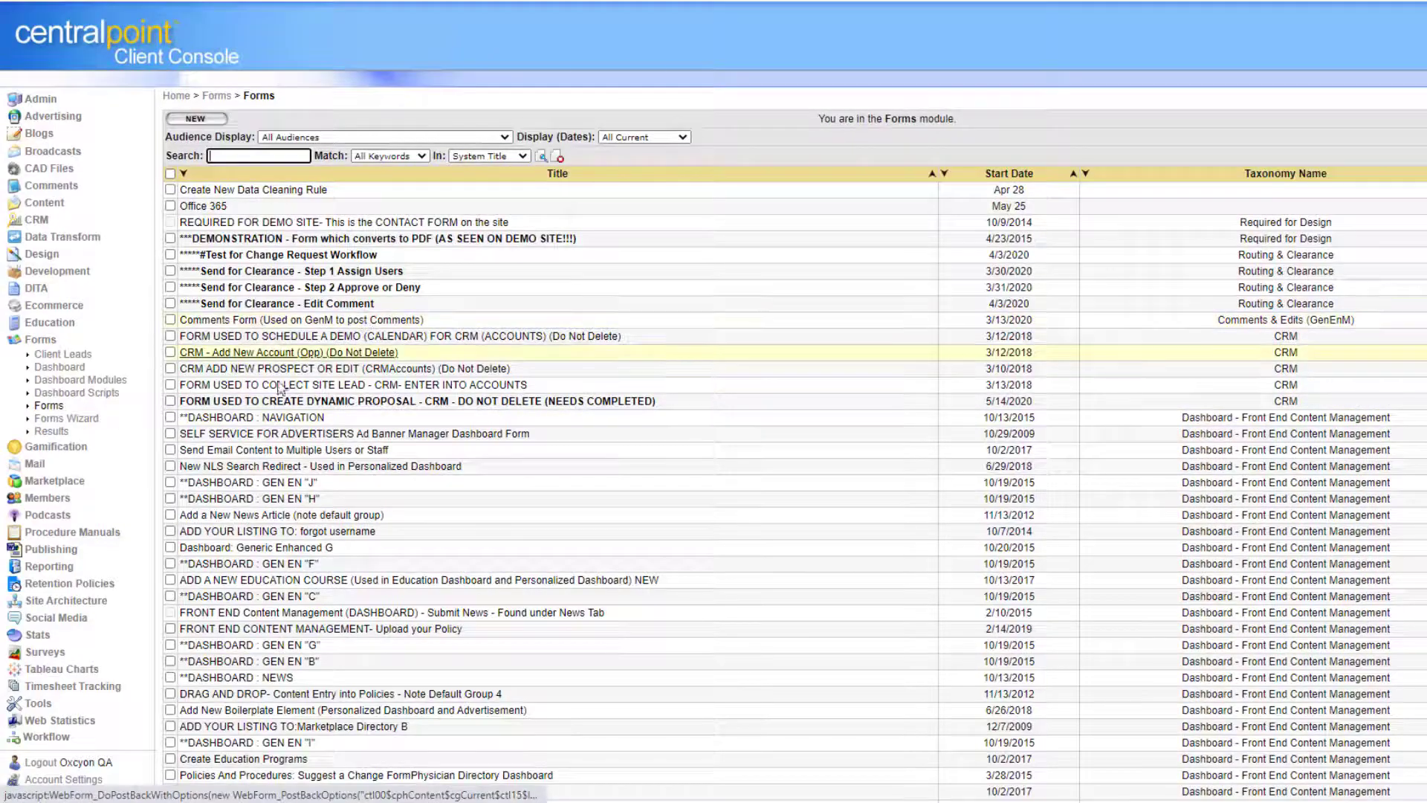
{"action": "left_click", "coordinate": [170, 401]}
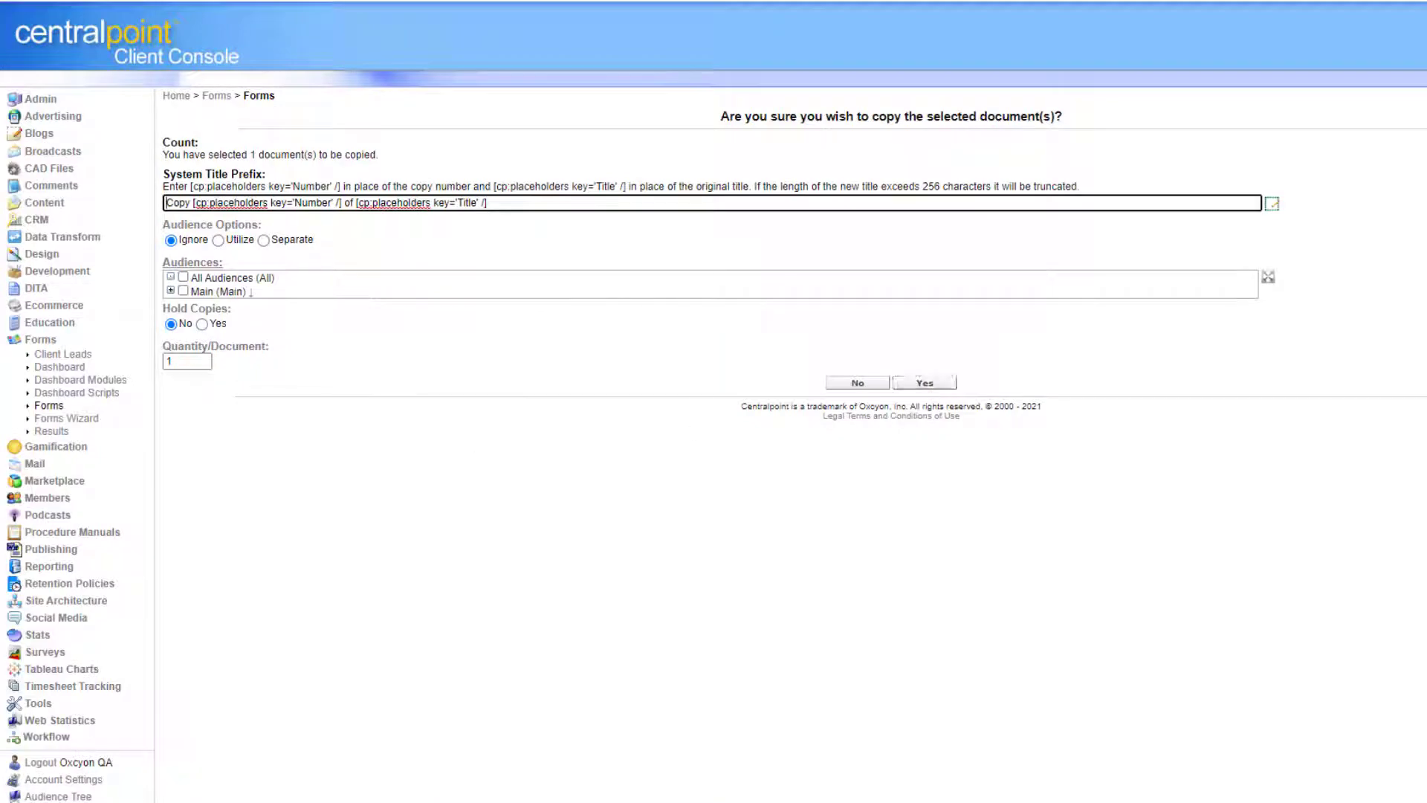
{"action": "left_click", "coordinate": [56, 409]}
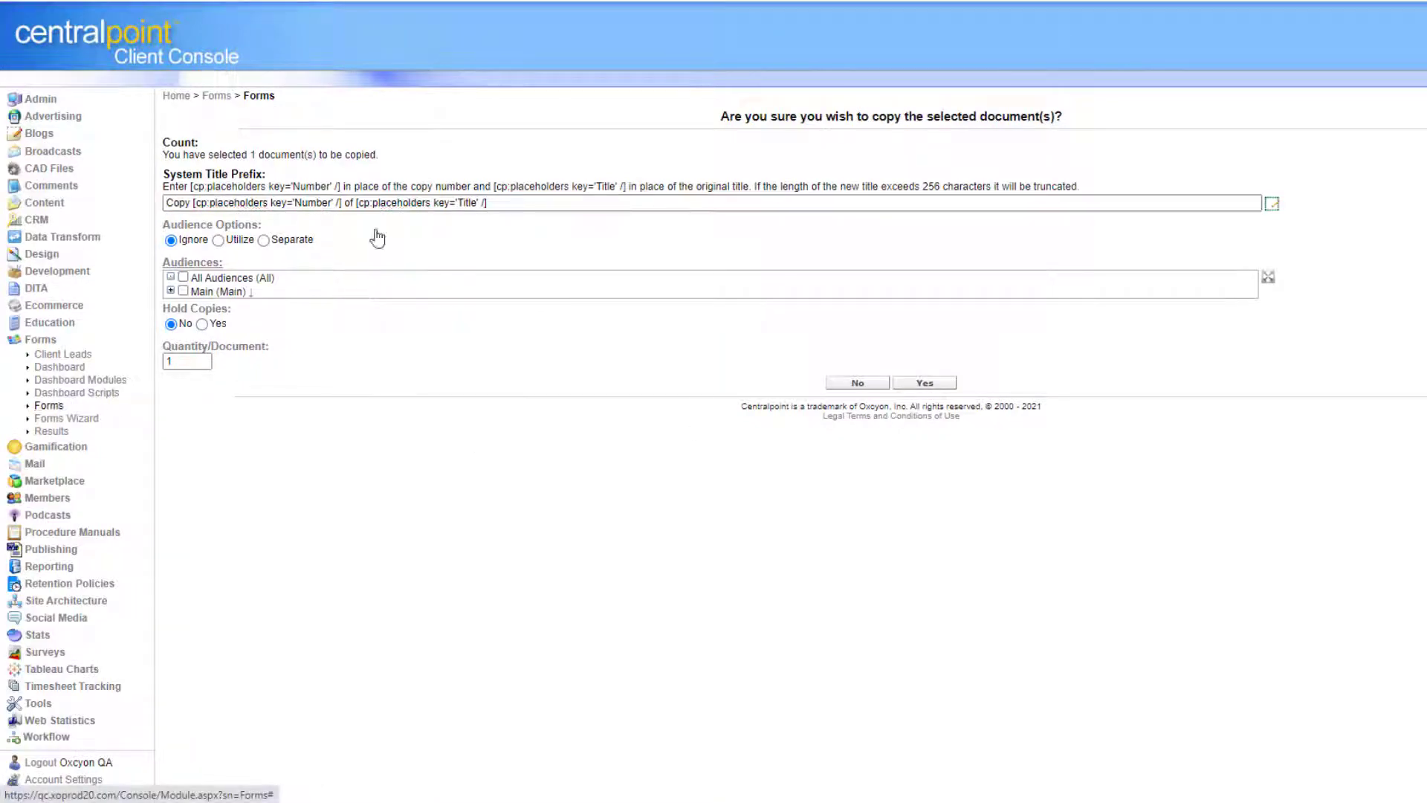
Return to the forms list and launch the Forms Wizard.
{"action": "left_click", "coordinate": [216, 97]}
{"action": "left_click", "coordinate": [212, 120]}
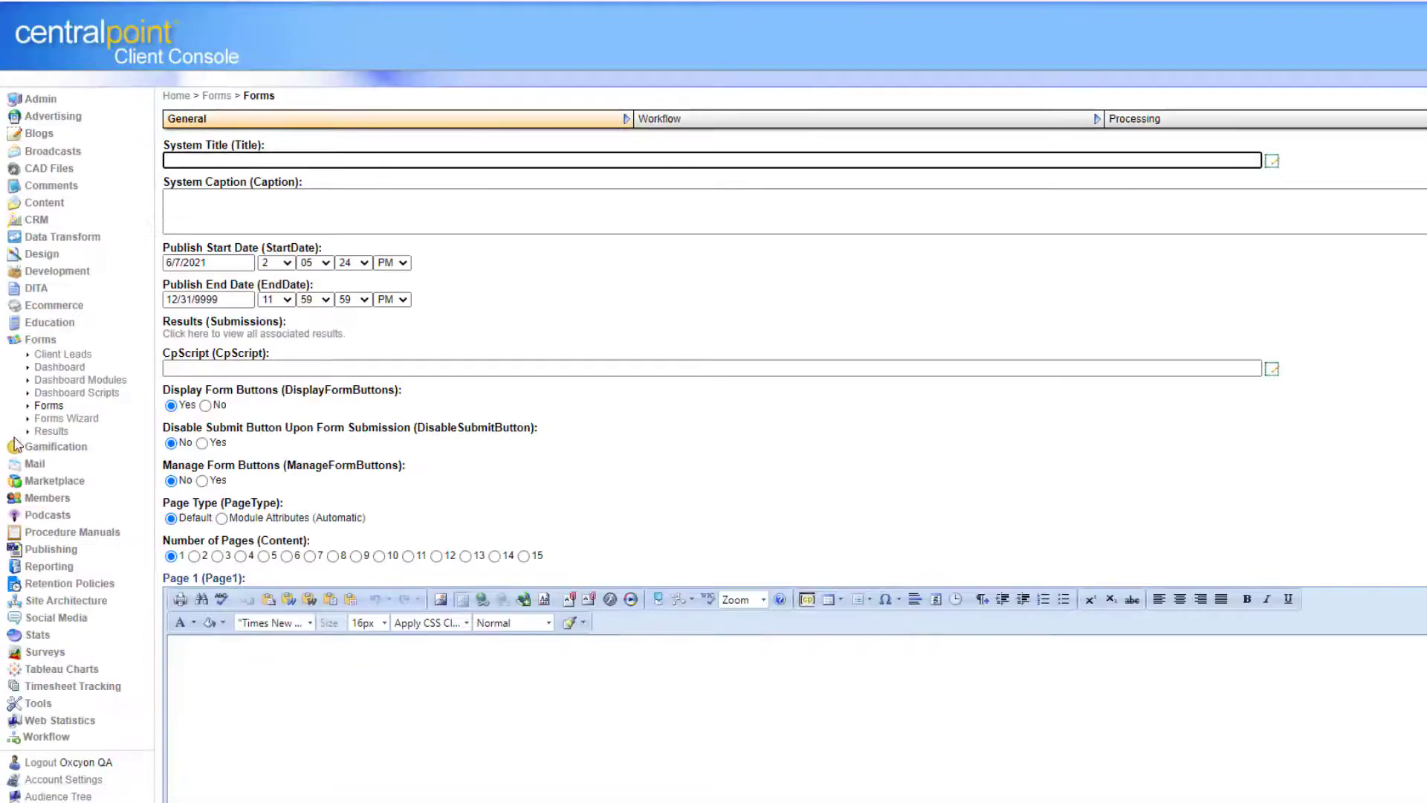
{"action": "left_click", "coordinate": [62, 420]}
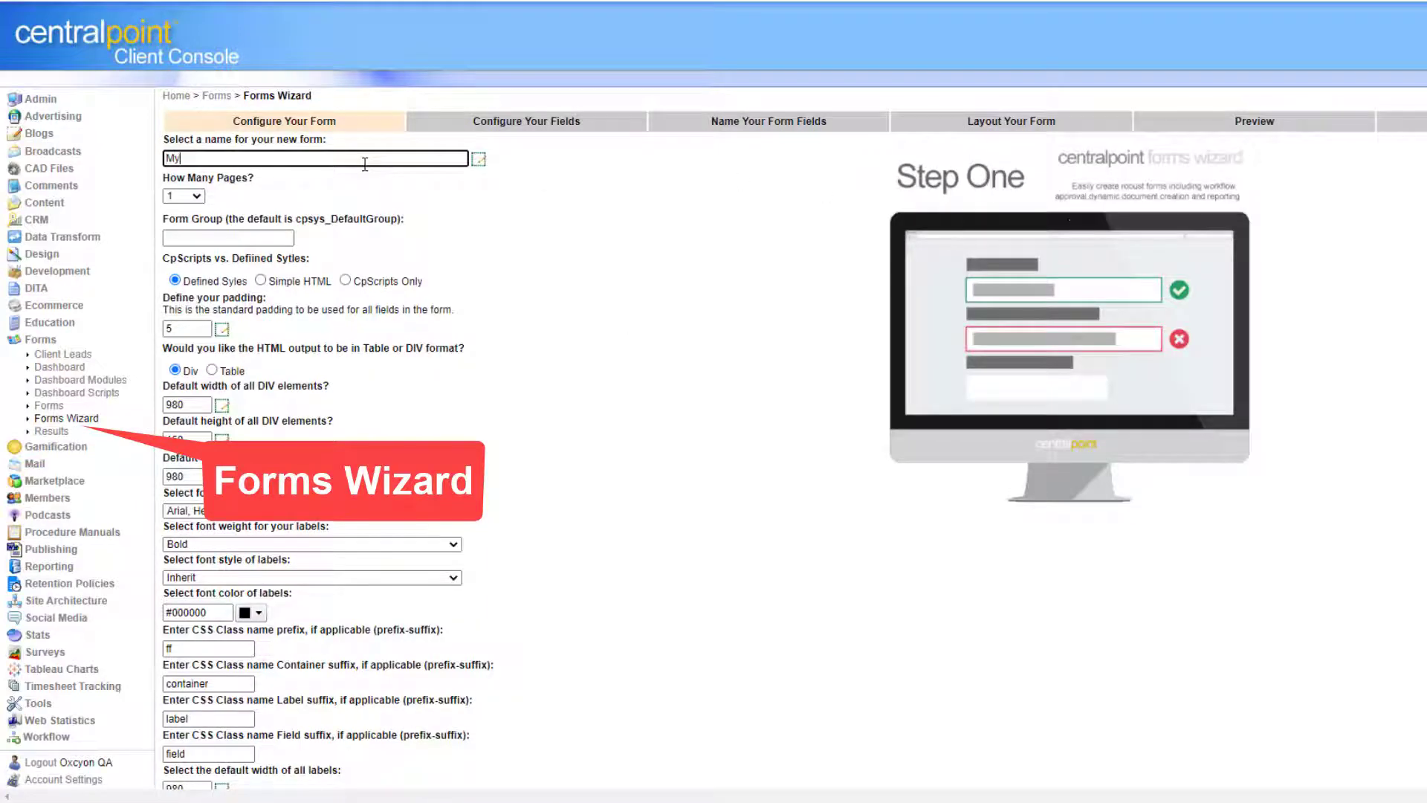
Name the new form 'My New Form', check the MyNewForm group default, and go Next.
{"action": "left_click", "coordinate": [365, 163]}
{"action": "type", "text": "My New Form"}
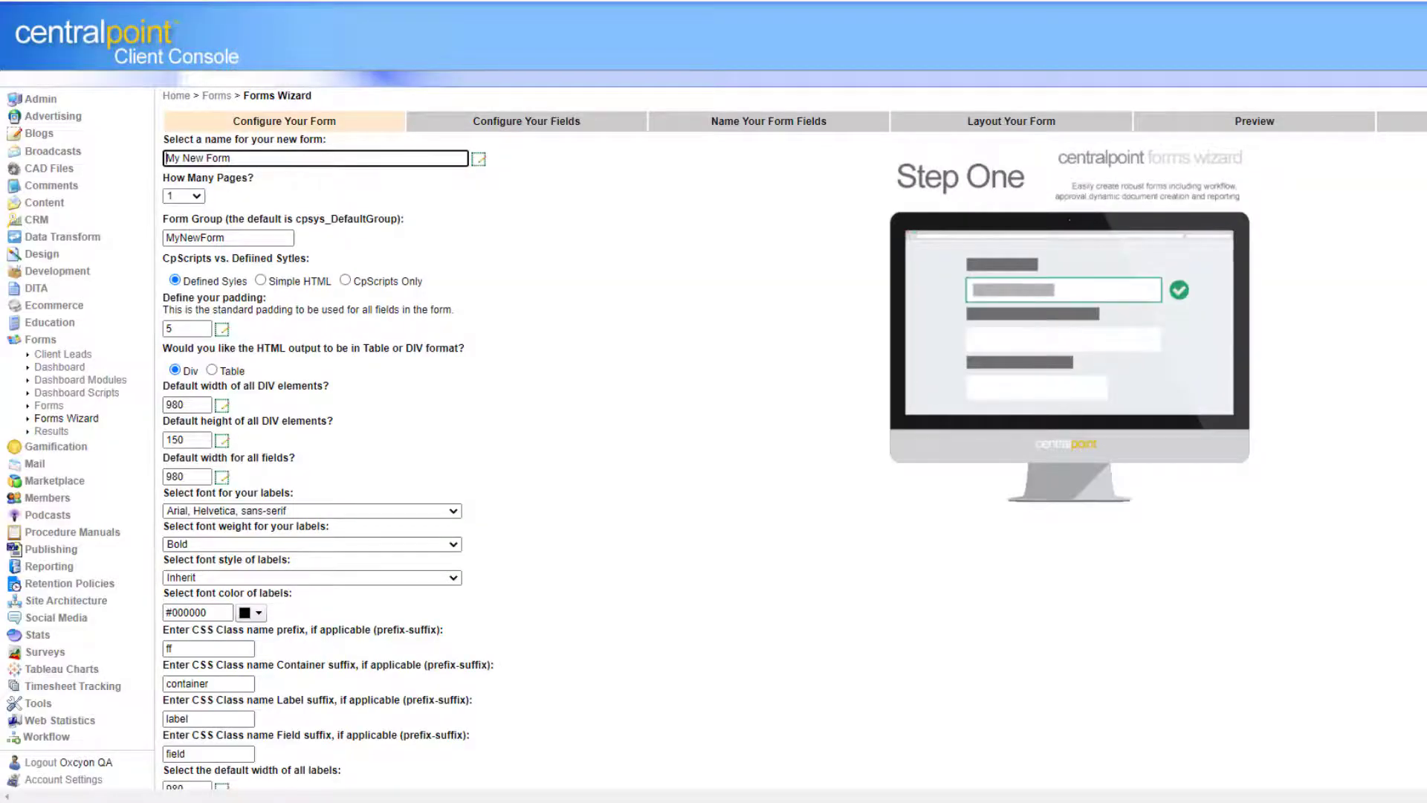
{"action": "scroll", "coordinate": [714, 402], "scroll_direction": "down", "scroll_amount": 1}
{"action": "scroll", "coordinate": [714, 402], "scroll_direction": "down", "scroll_amount": 1}
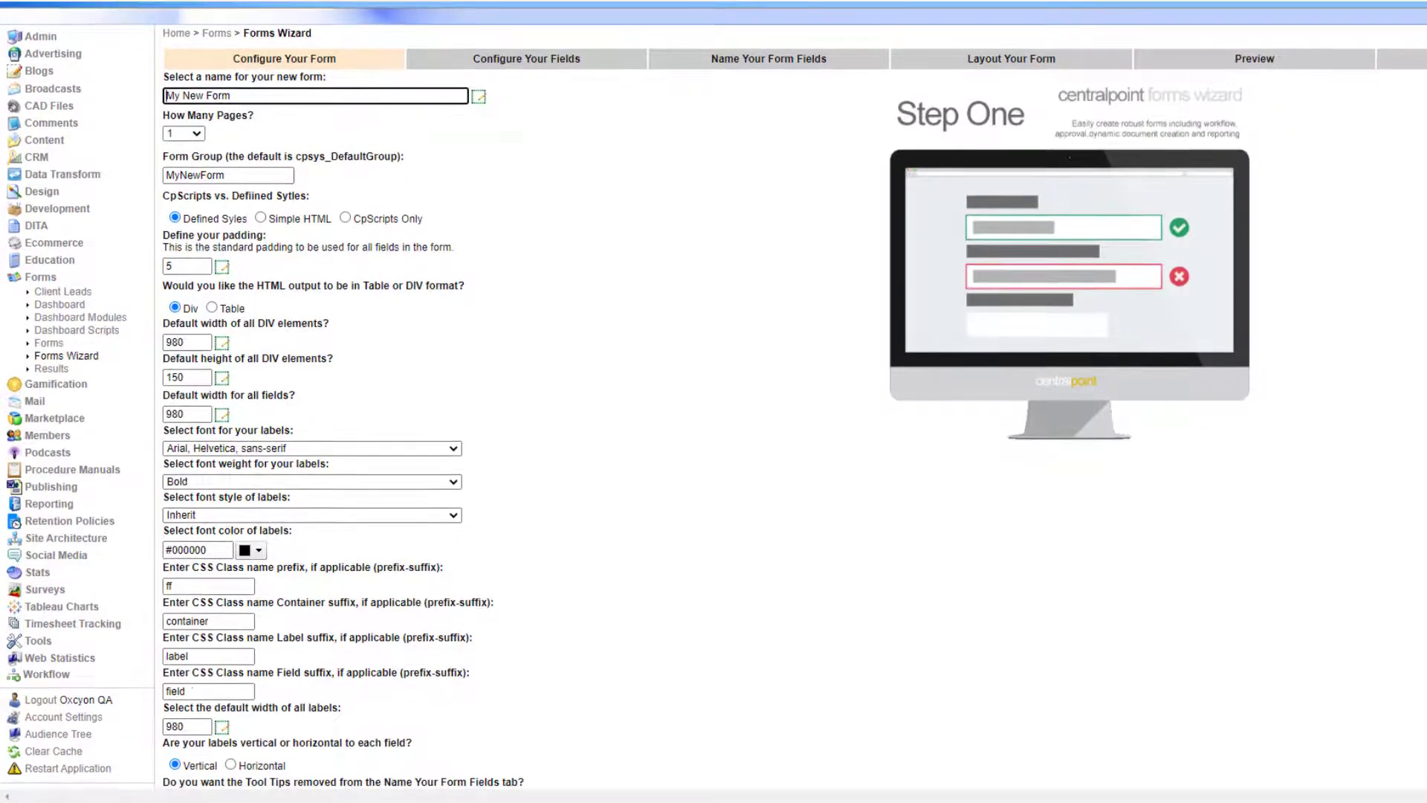
{"action": "left_click_drag", "start_coordinate": [251, 96], "coordinate": [113, 97]}
{"action": "left_click", "coordinate": [675, 355]}
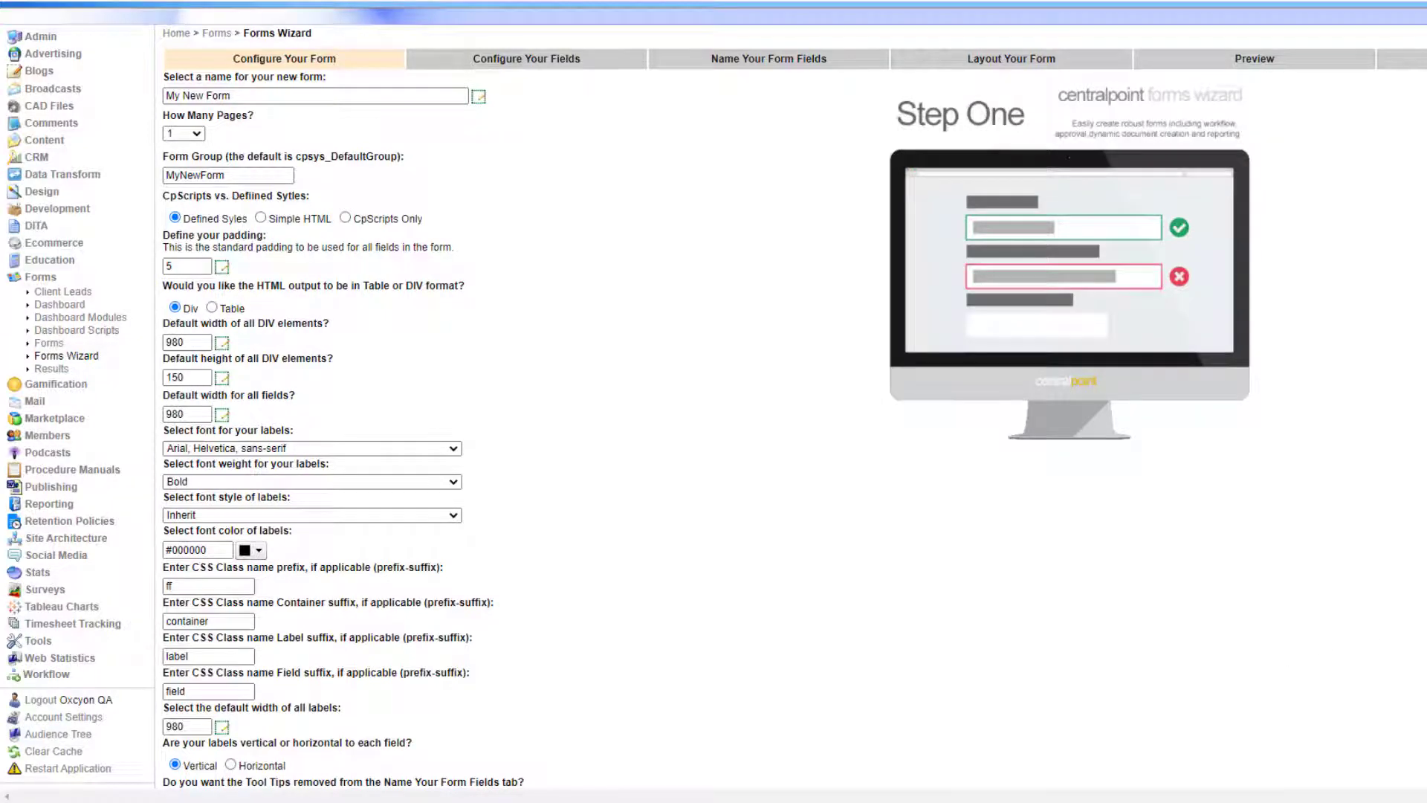
{"action": "scroll", "coordinate": [1024, 690], "scroll_direction": "down", "scroll_amount": 2}
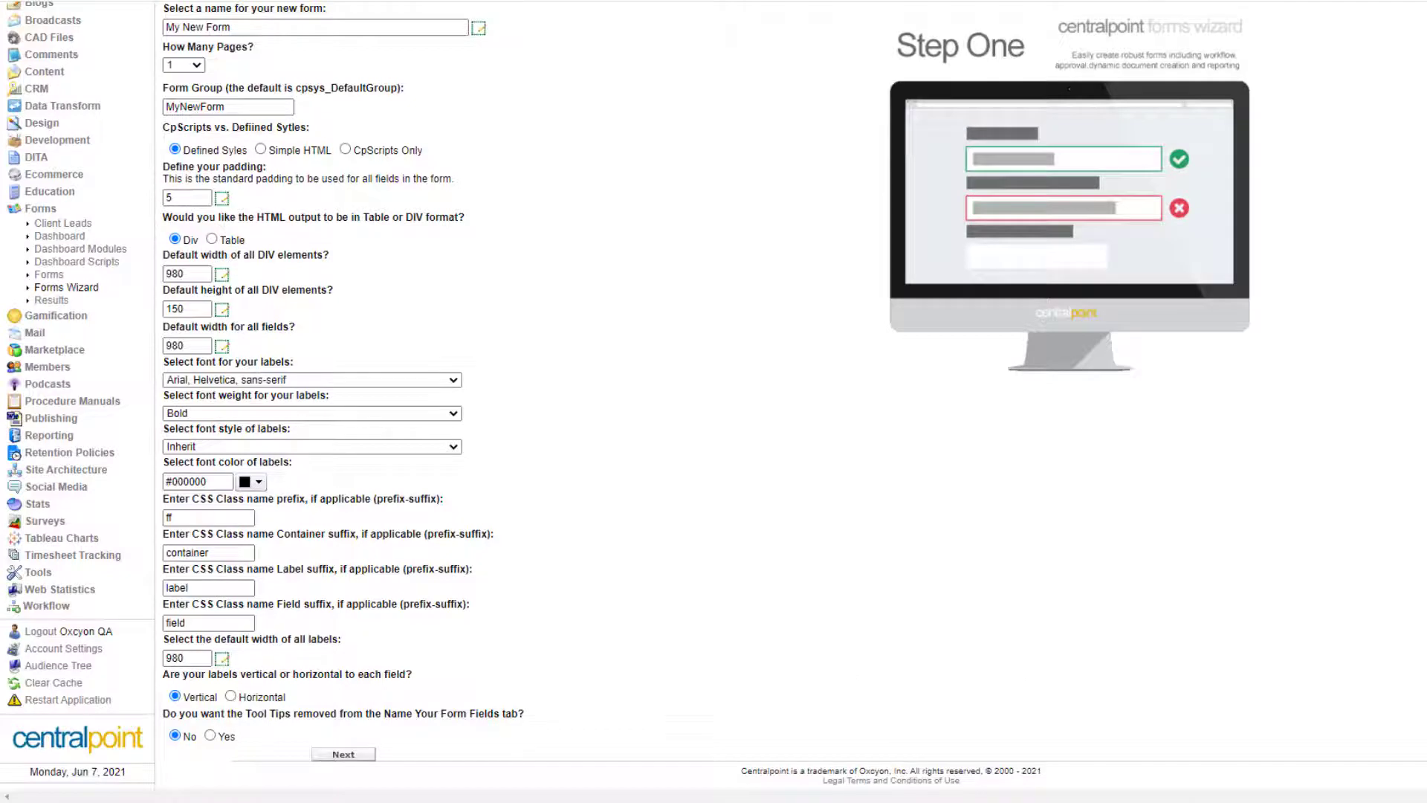
{"action": "scroll", "coordinate": [666, 487], "scroll_direction": "up", "scroll_amount": 4}
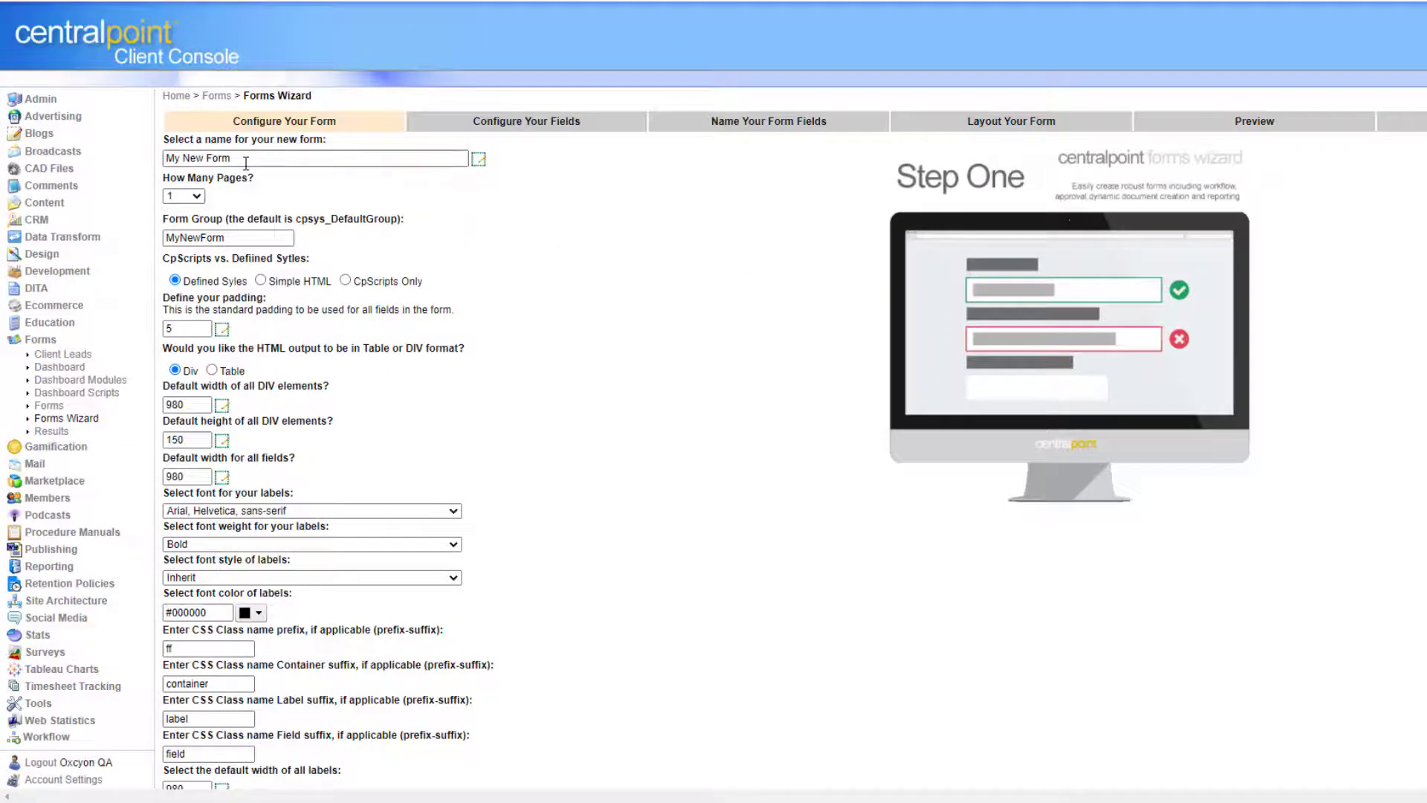
{"action": "left_click_drag", "start_coordinate": [246, 163], "coordinate": [109, 150]}
{"action": "left_click", "coordinate": [770, 441]}
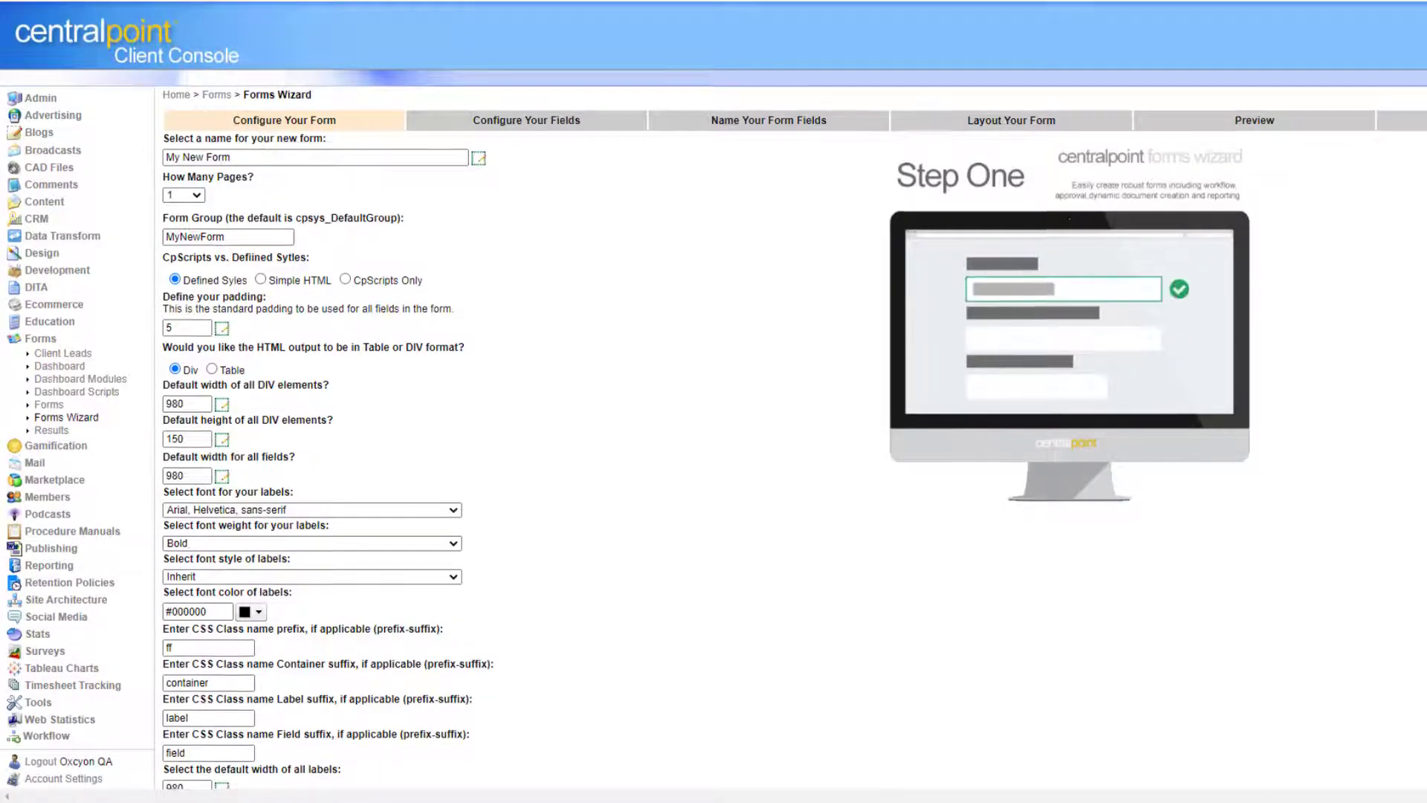
{"action": "scroll", "coordinate": [744, 520], "scroll_direction": "down", "scroll_amount": 2}
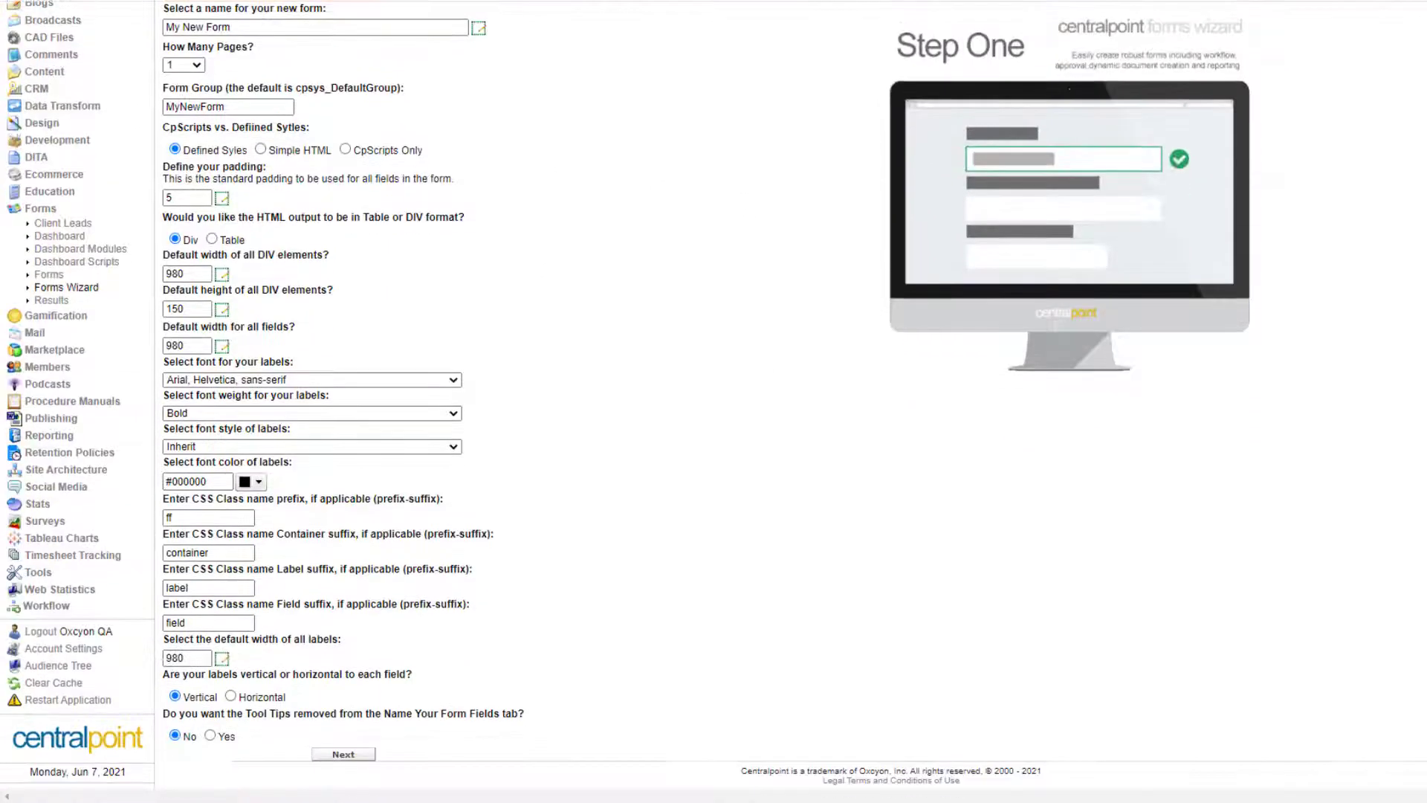
{"action": "left_click", "coordinate": [343, 755]}
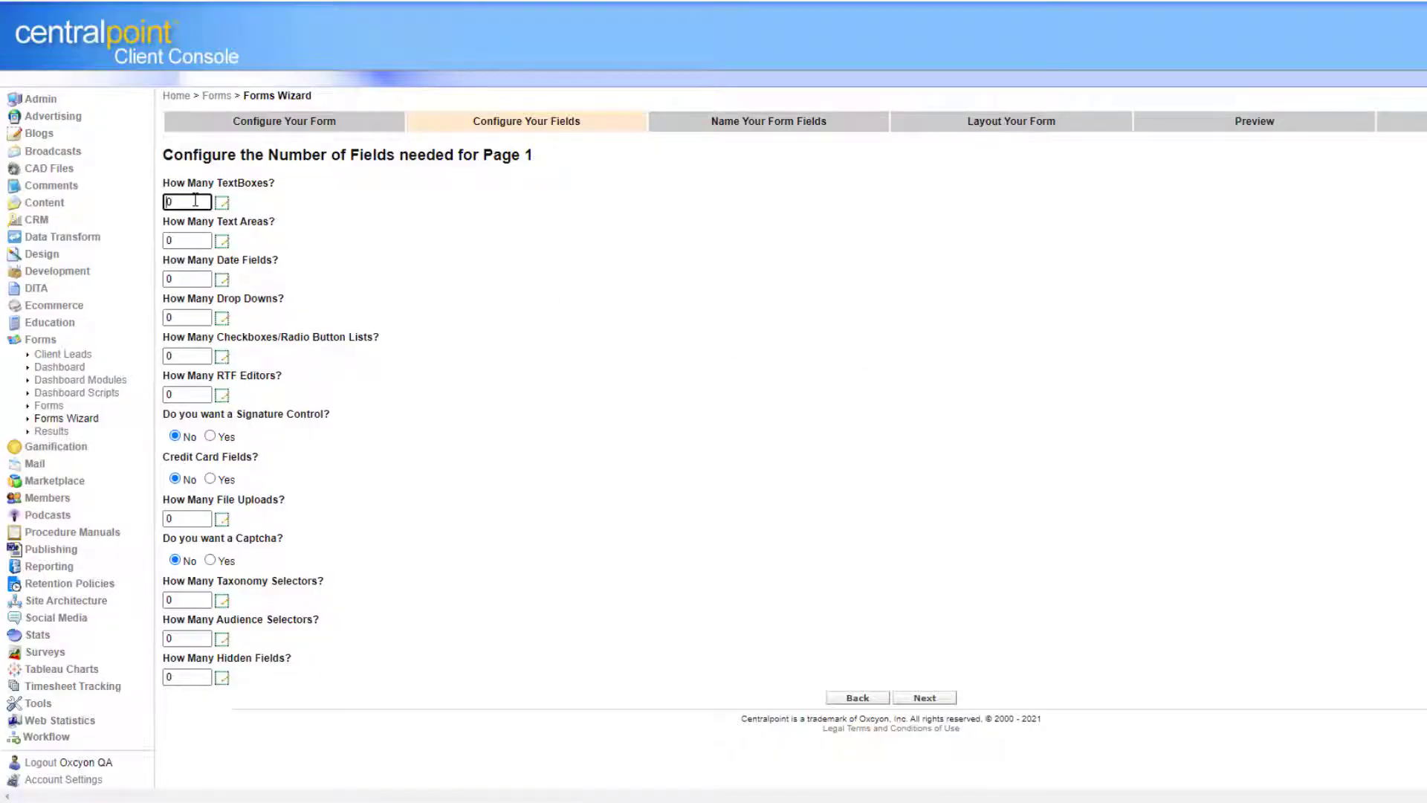
Set page 1 to 2 text boxes, 1 date field, 1 drop-down and 1 RTF editor.
{"action": "double_click", "coordinate": [195, 200]}
{"action": "type", "text": "2"}
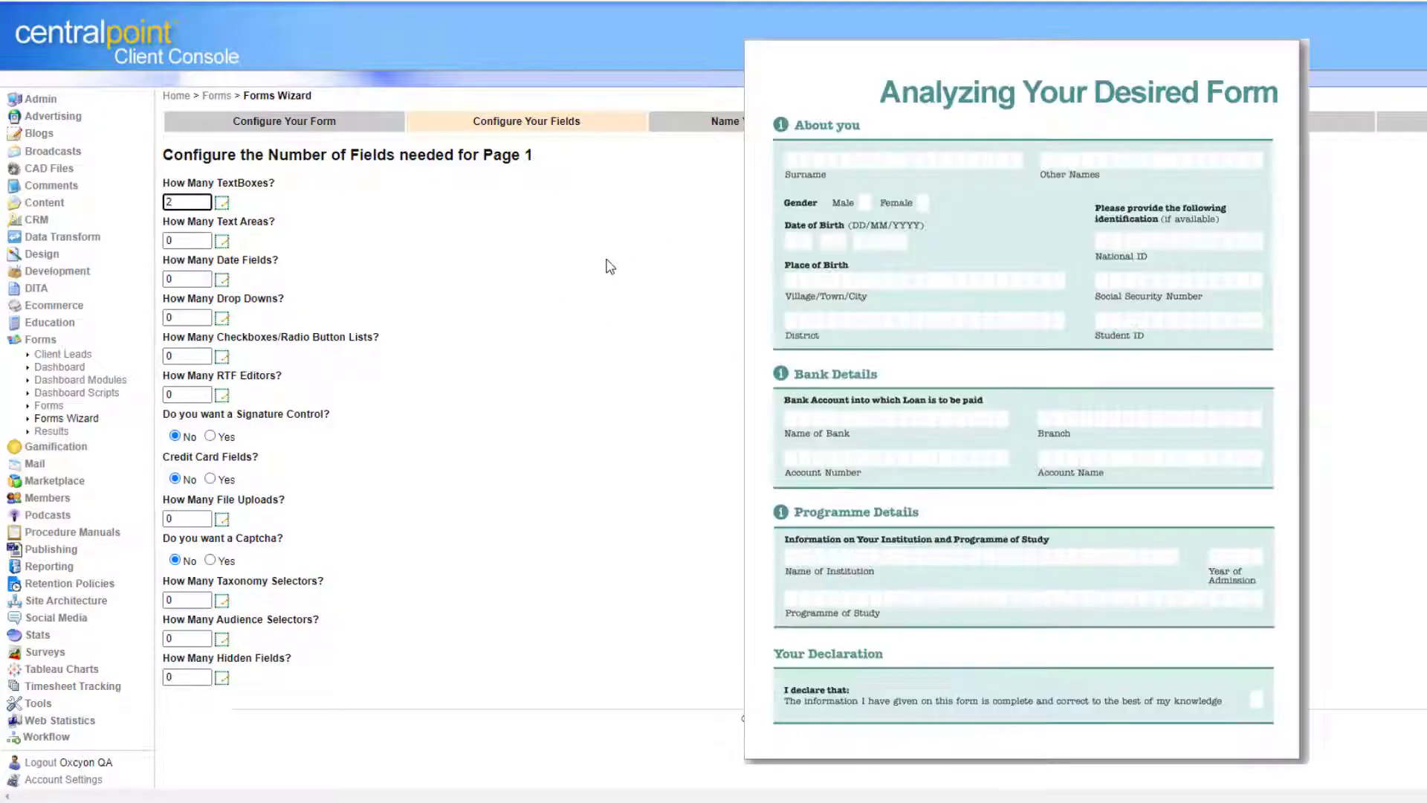
{"action": "double_click", "coordinate": [188, 241]}
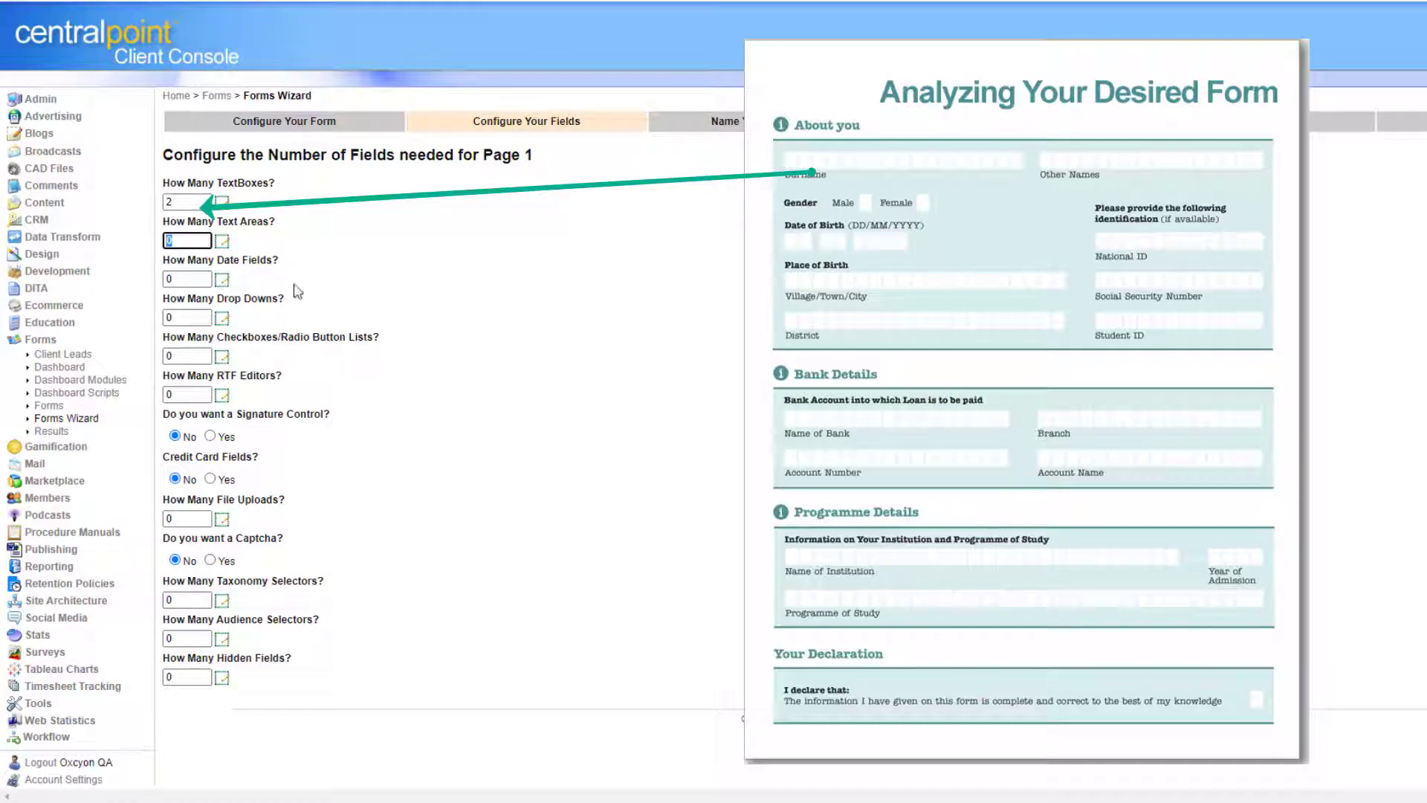
{"action": "double_click", "coordinate": [194, 279]}
{"action": "type", "text": "1"}
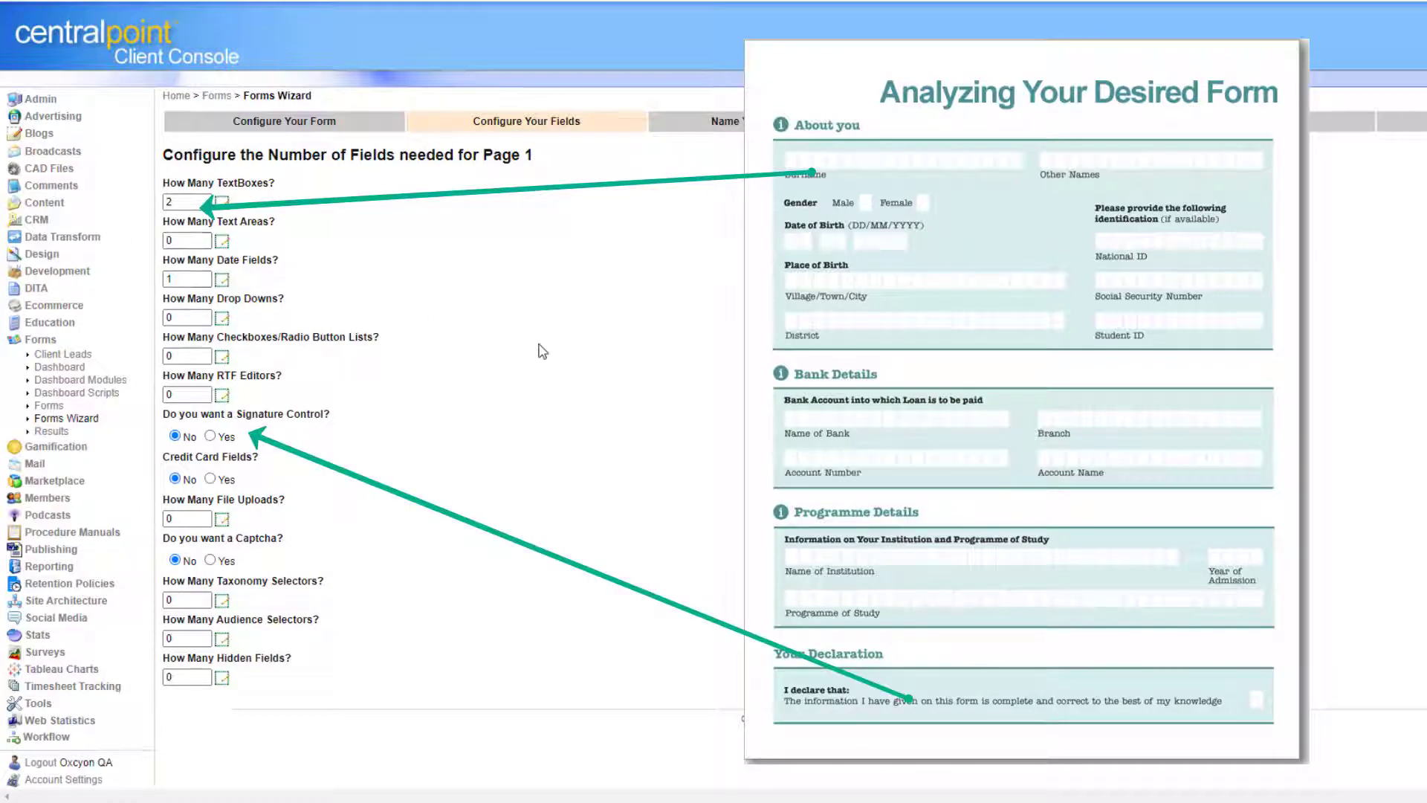
{"action": "double_click", "coordinate": [194, 317]}
{"action": "type", "text": "1"}
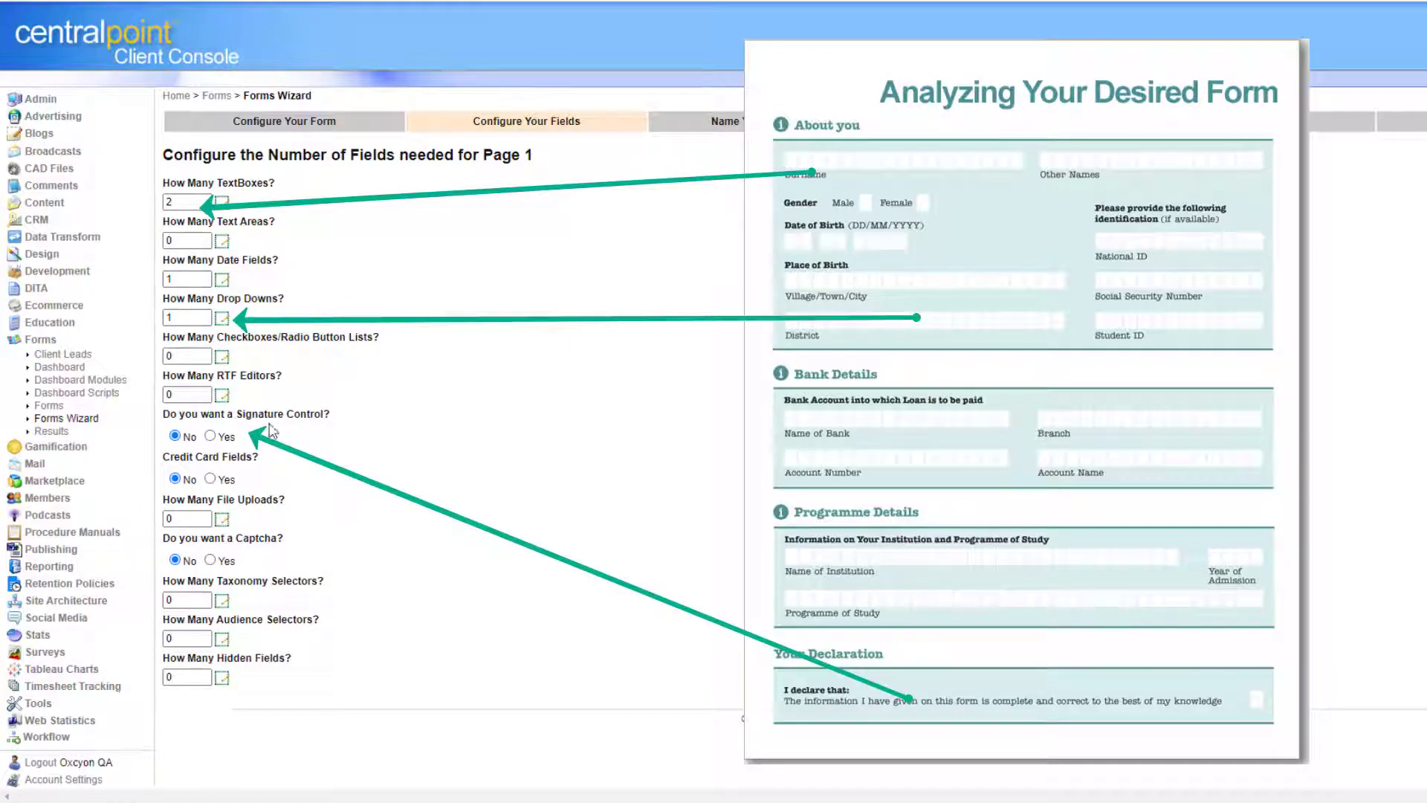
{"action": "double_click", "coordinate": [181, 394]}
{"action": "type", "text": "1"}
Add 2 file uploads and a signature control, then advance to field naming.
{"action": "double_click", "coordinate": [186, 520]}
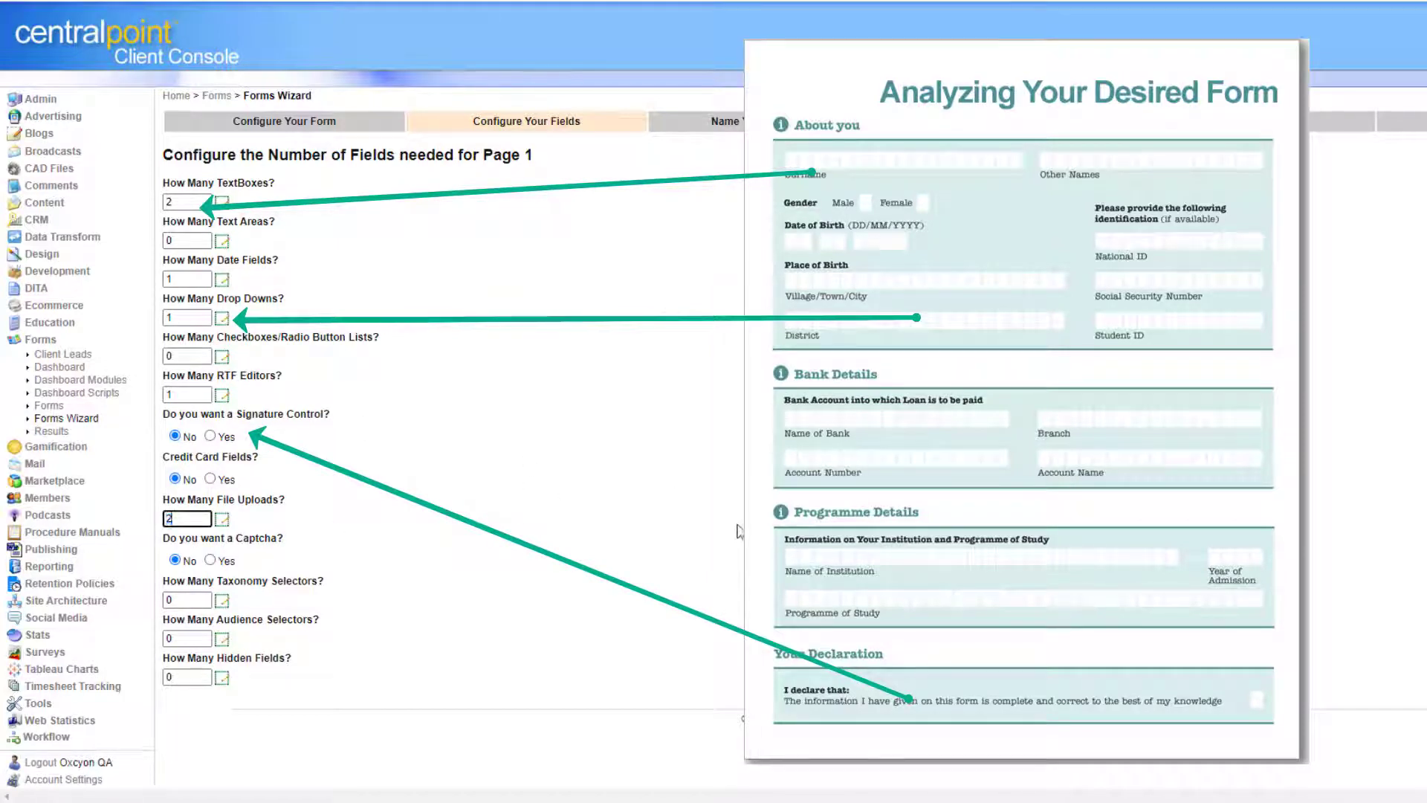
{"action": "type", "text": "2"}
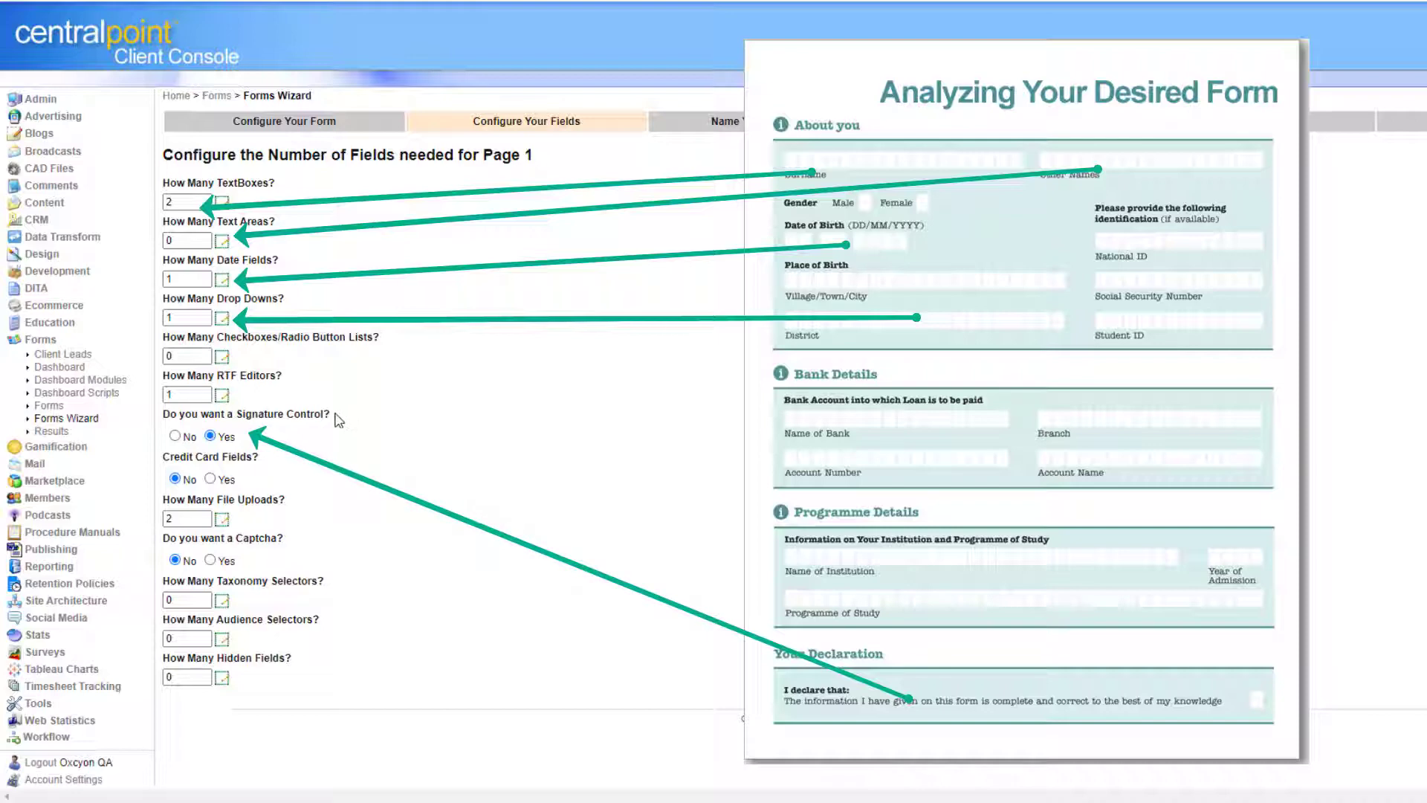
{"action": "left_click_drag", "start_coordinate": [331, 414], "coordinate": [171, 414]}
{"action": "left_click", "coordinate": [636, 460]}
{"action": "left_click", "coordinate": [942, 699]}
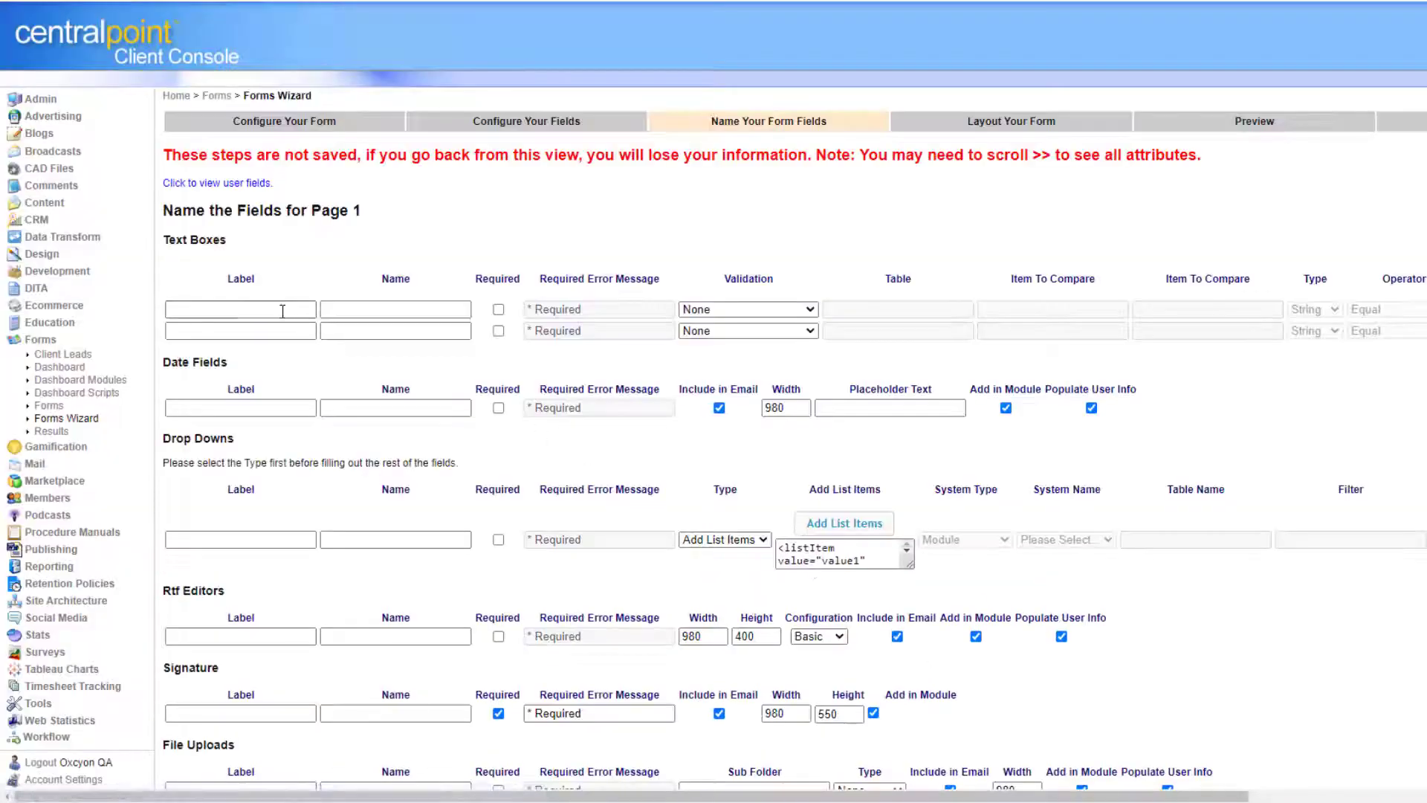
Label the first text box First Name with system name Fname and make it required.
{"action": "left_click", "coordinate": [281, 311]}
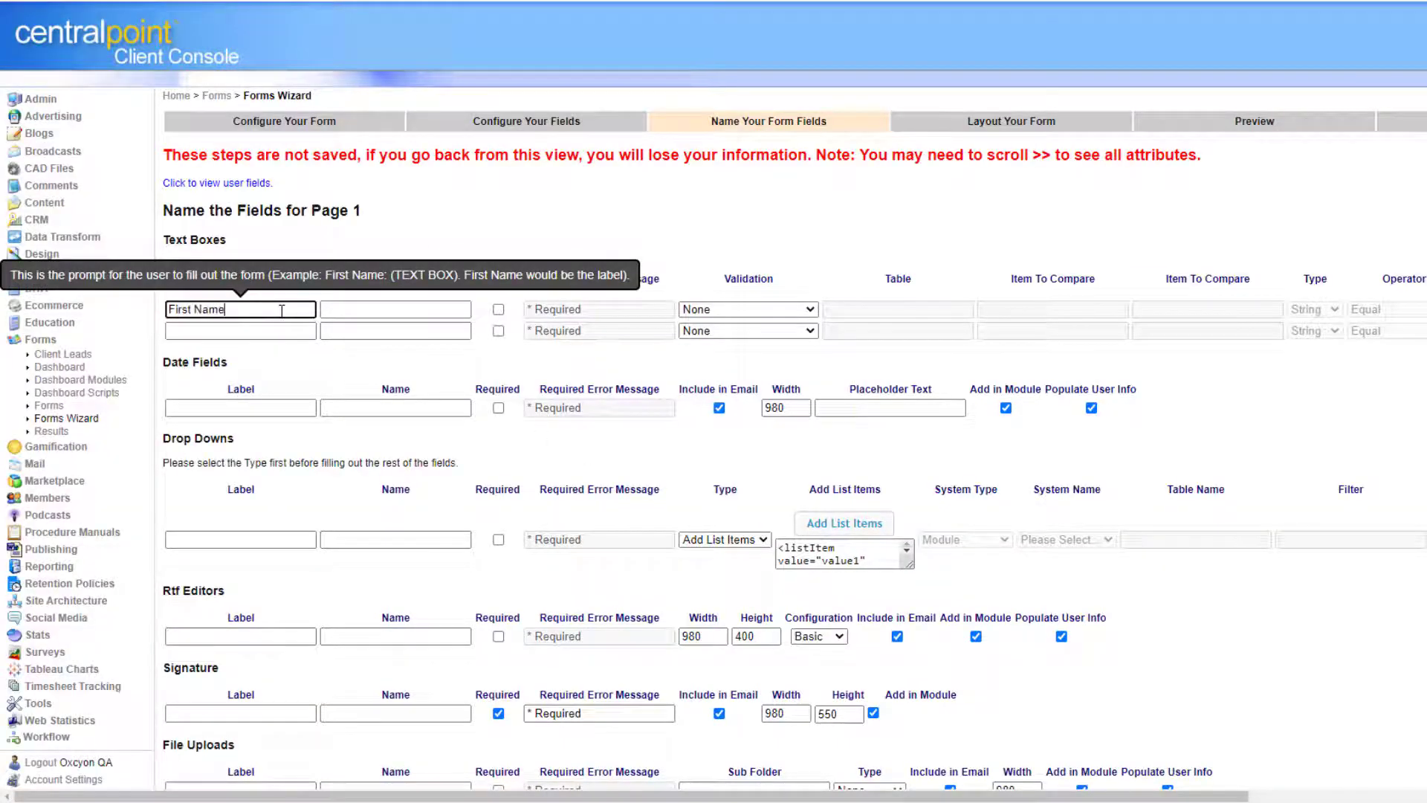
{"action": "left_click", "coordinate": [437, 311]}
{"action": "type", "text": "FirstNameF"}
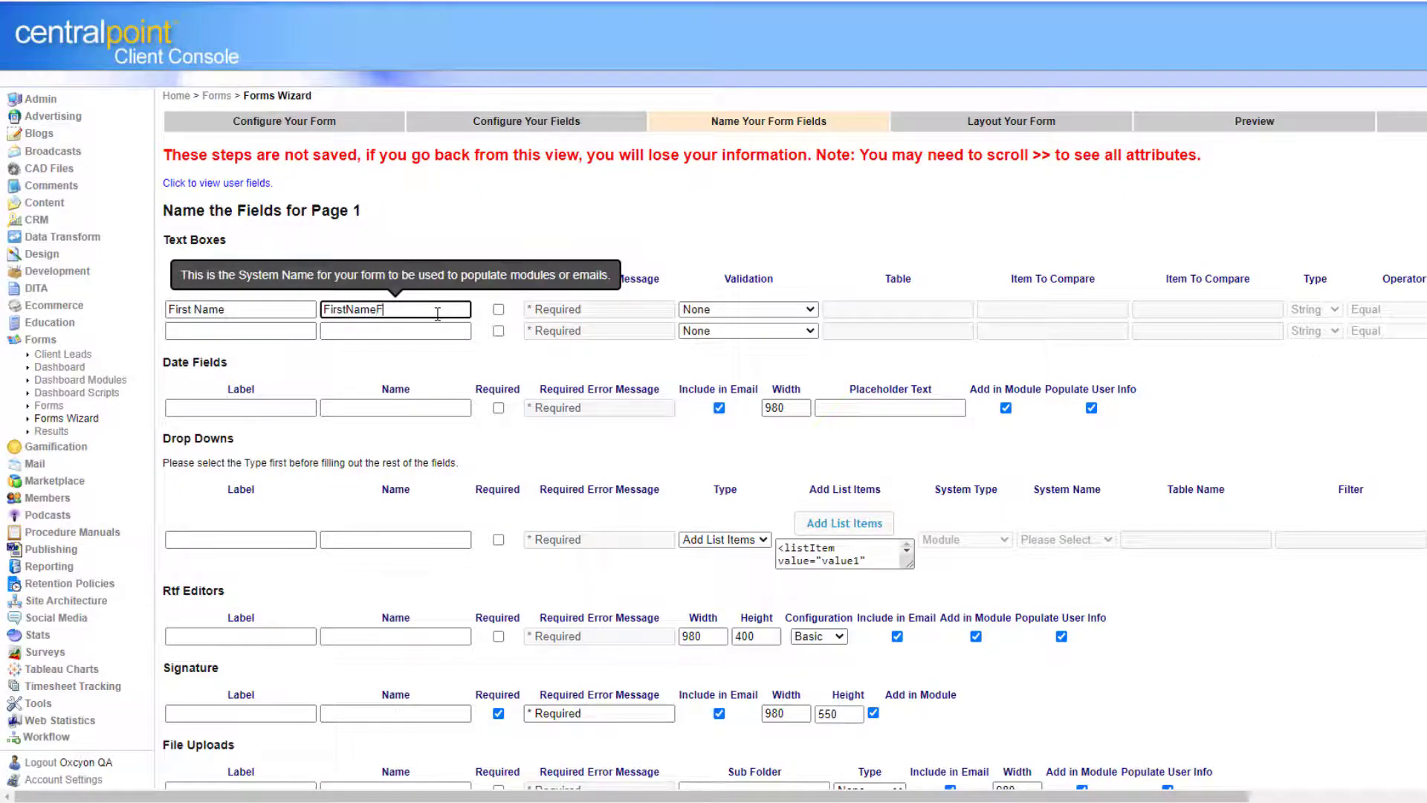
{"action": "type", "text": "name"}
{"action": "key", "text": "ctrl+a"}
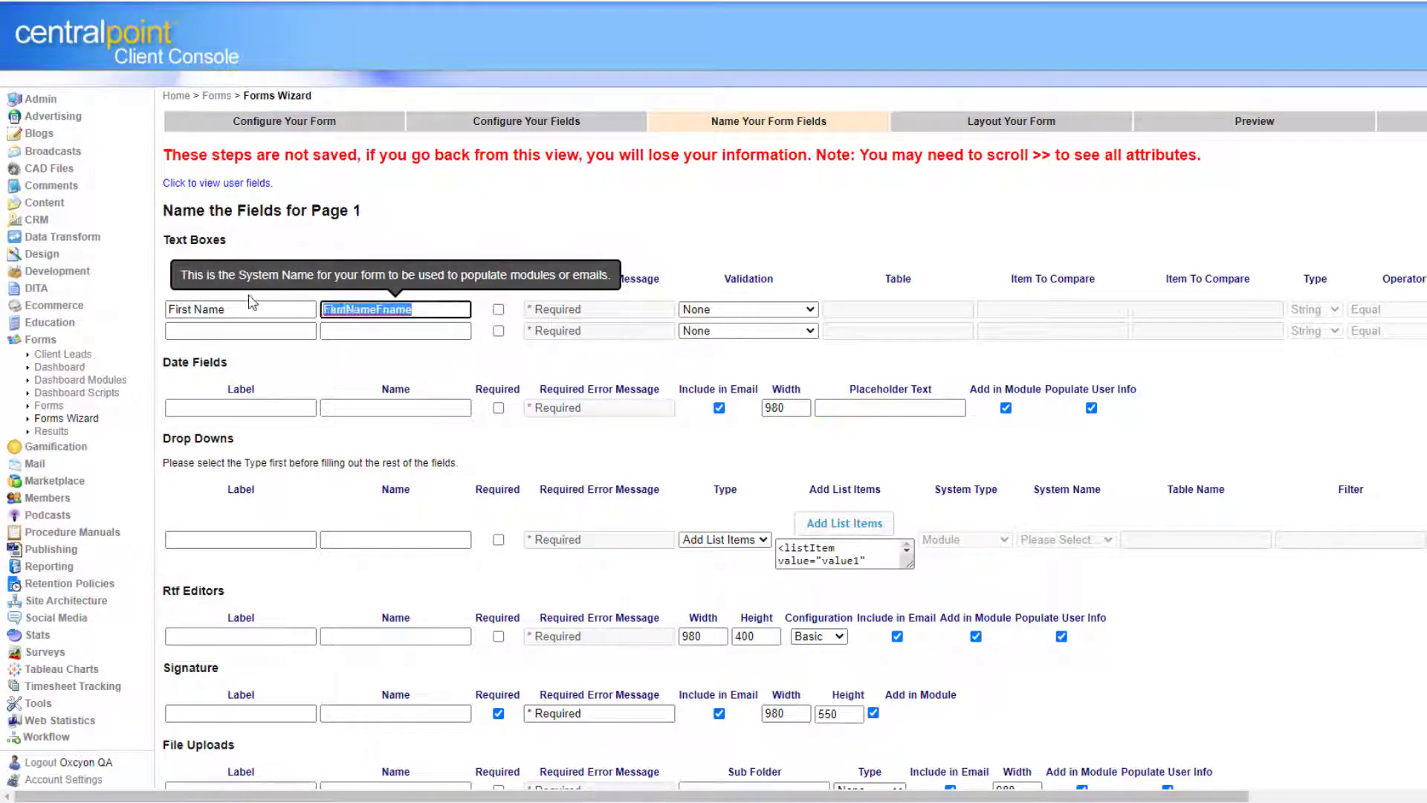
{"action": "type", "text": "Fr"}
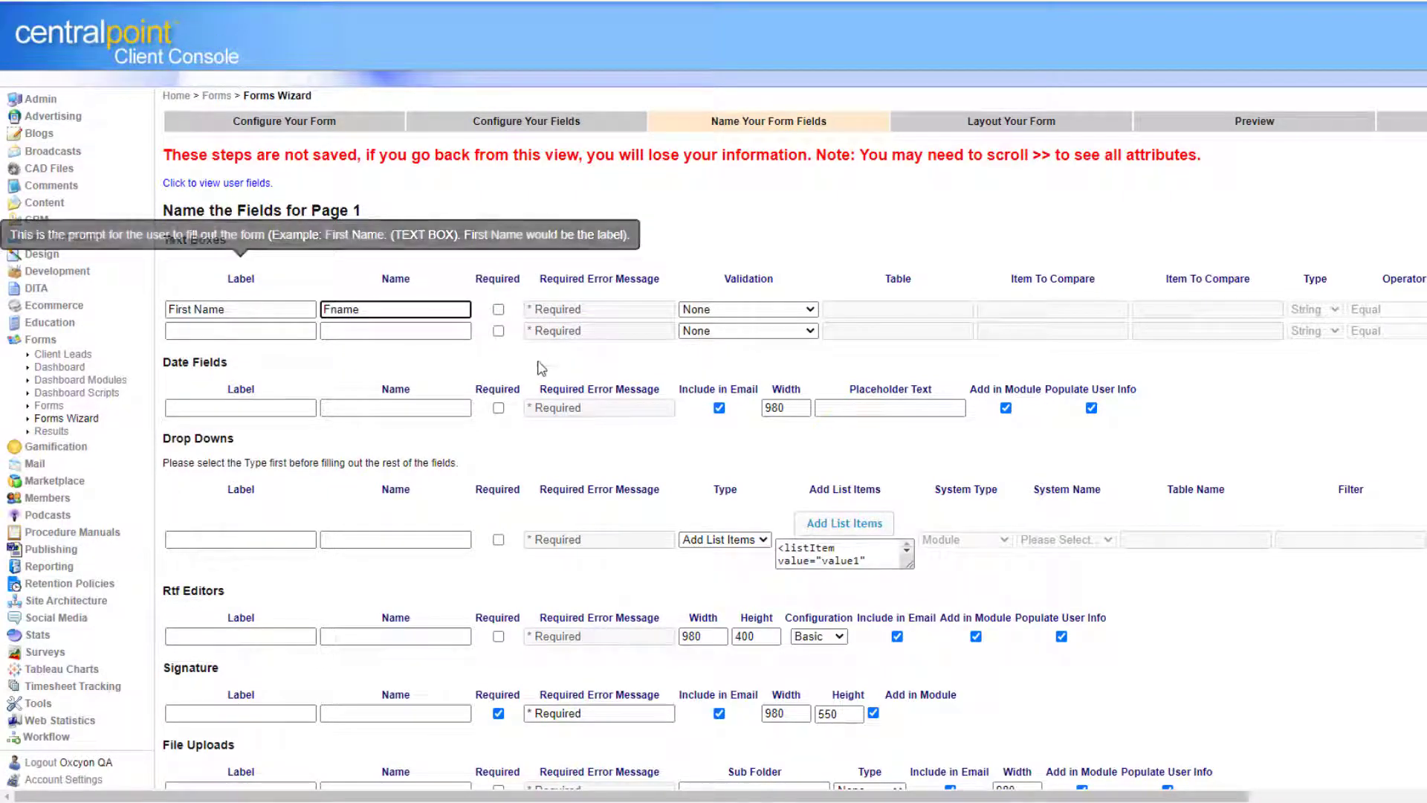
{"action": "left_click", "coordinate": [498, 309]}
Label the second text box Last Name, name it, and make it required.
{"action": "left_click", "coordinate": [219, 340]}
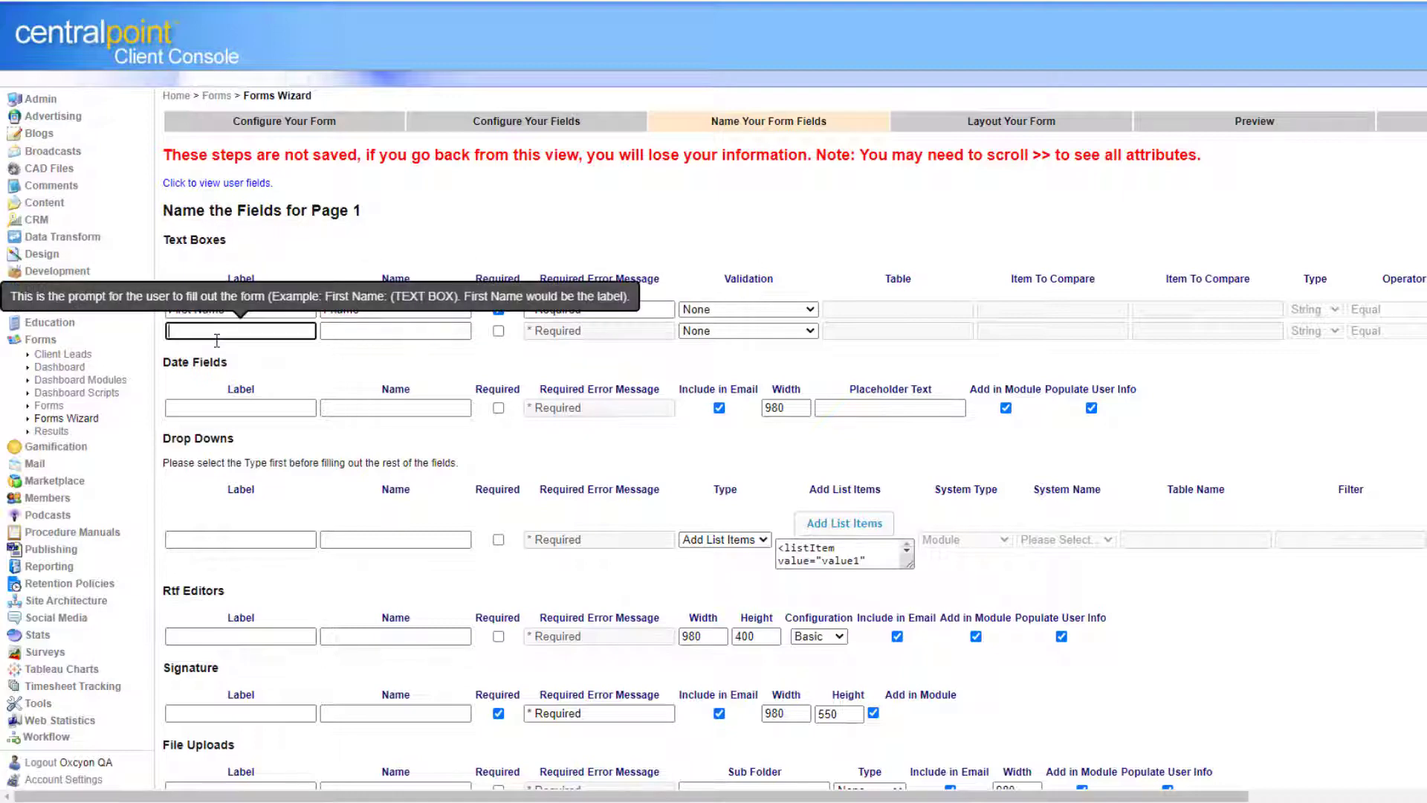
{"action": "type", "text": "Last Name"}
{"action": "key", "text": "Tab"}
{"action": "type", "text": "LastName"}
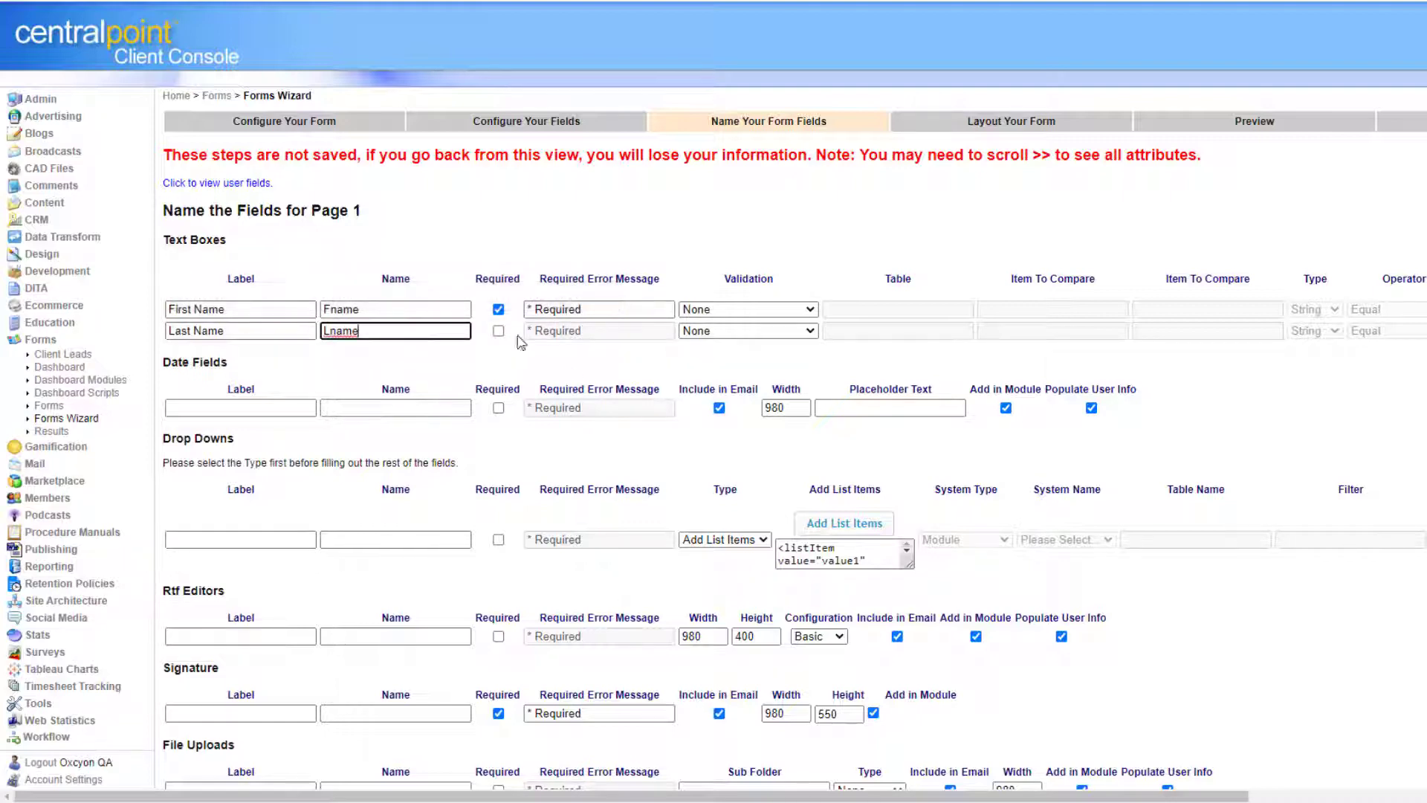
{"action": "left_click", "coordinate": [498, 330]}
Label the date field Date and the drop-down a required 'Select from list'.
{"action": "left_click", "coordinate": [264, 408]}
{"action": "type", "text": "Date"}
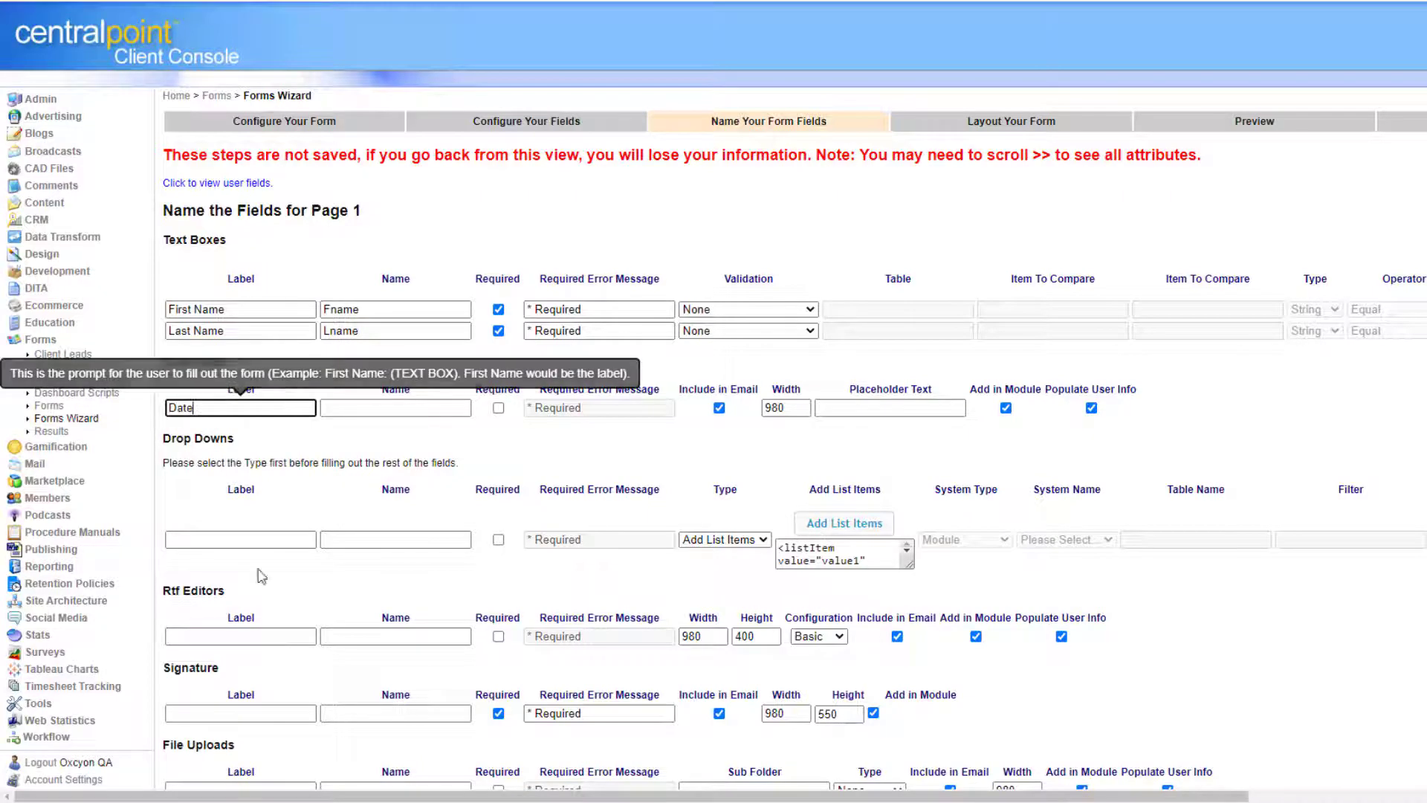
{"action": "left_click", "coordinate": [247, 540]}
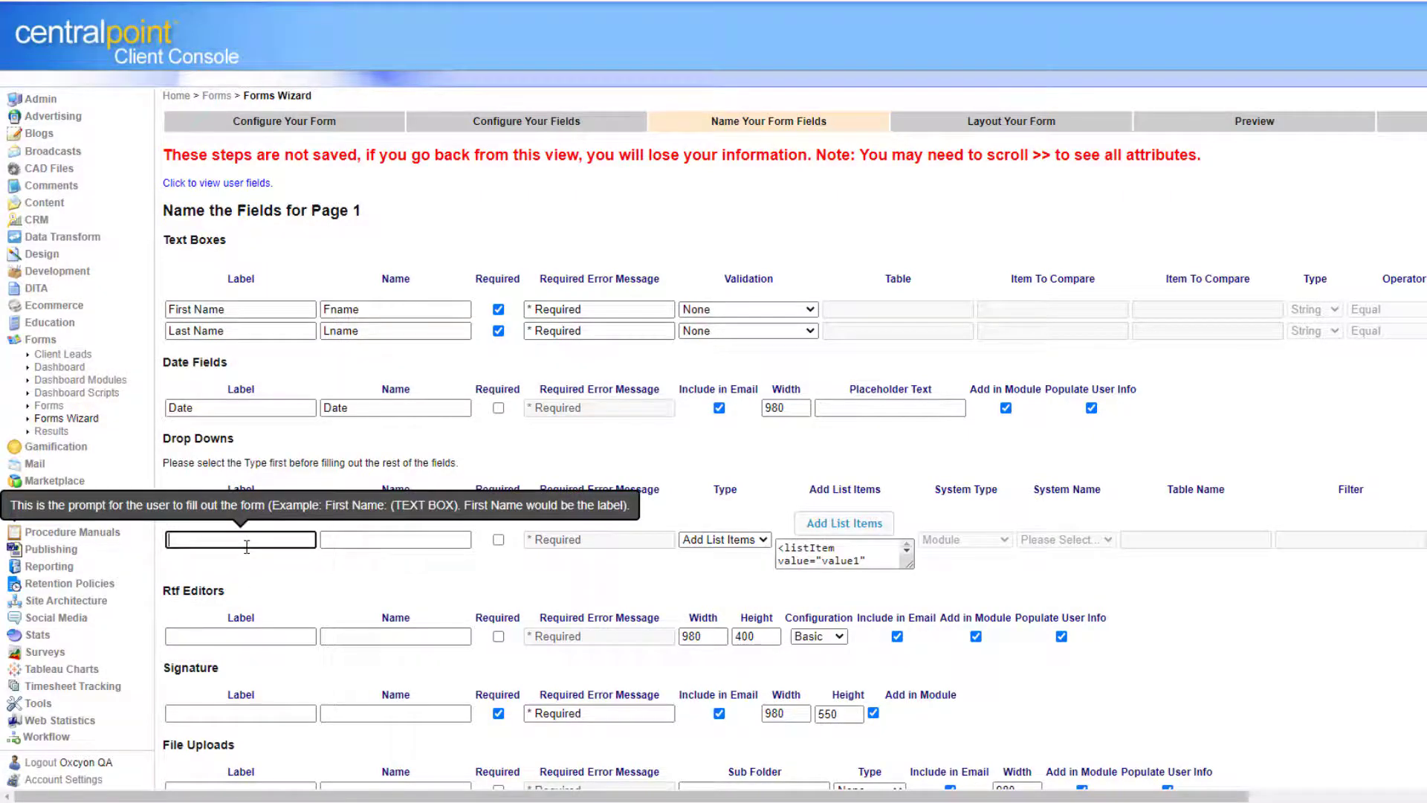
{"action": "type", "text": "Sel"}
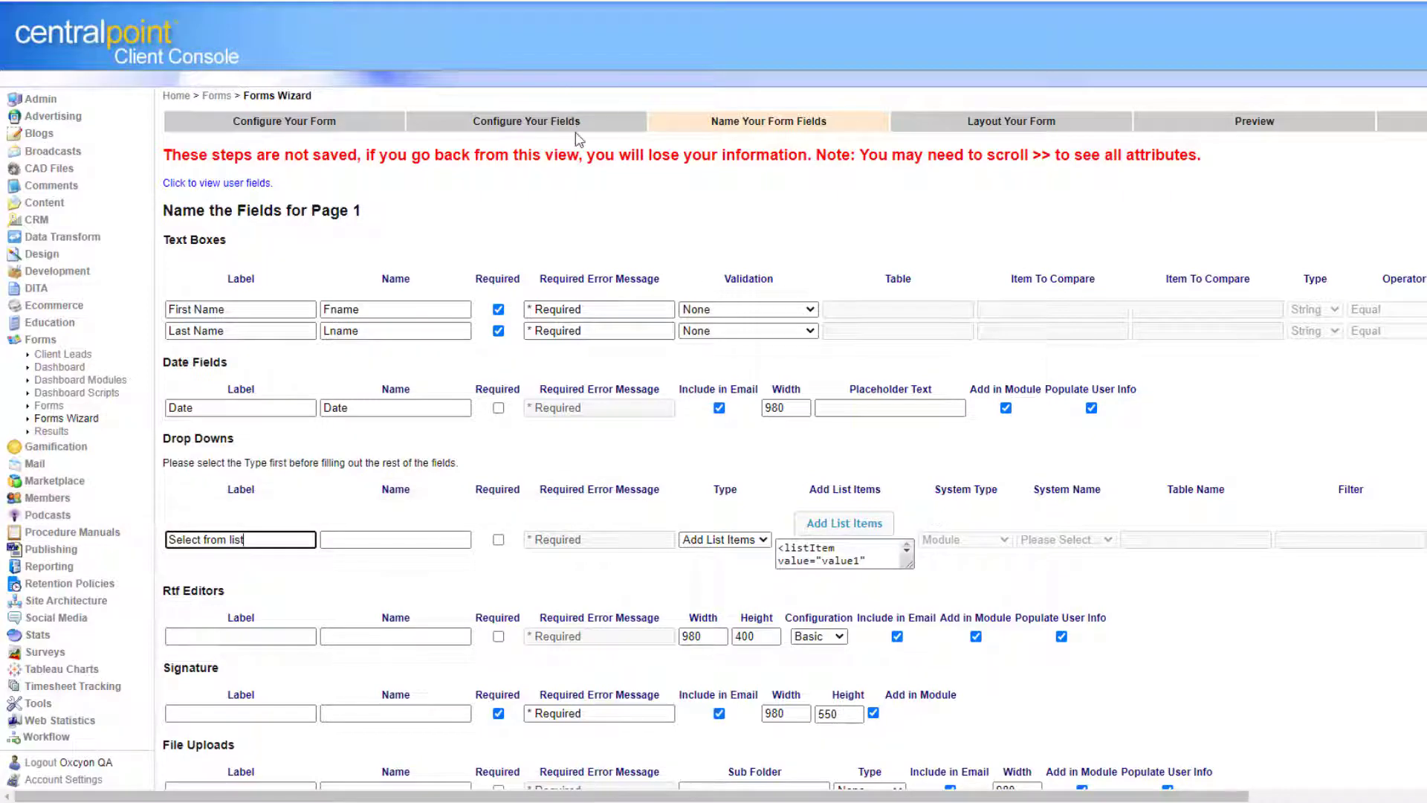
{"action": "type", "text": "ect from list"}
{"action": "left_click", "coordinate": [498, 540]}
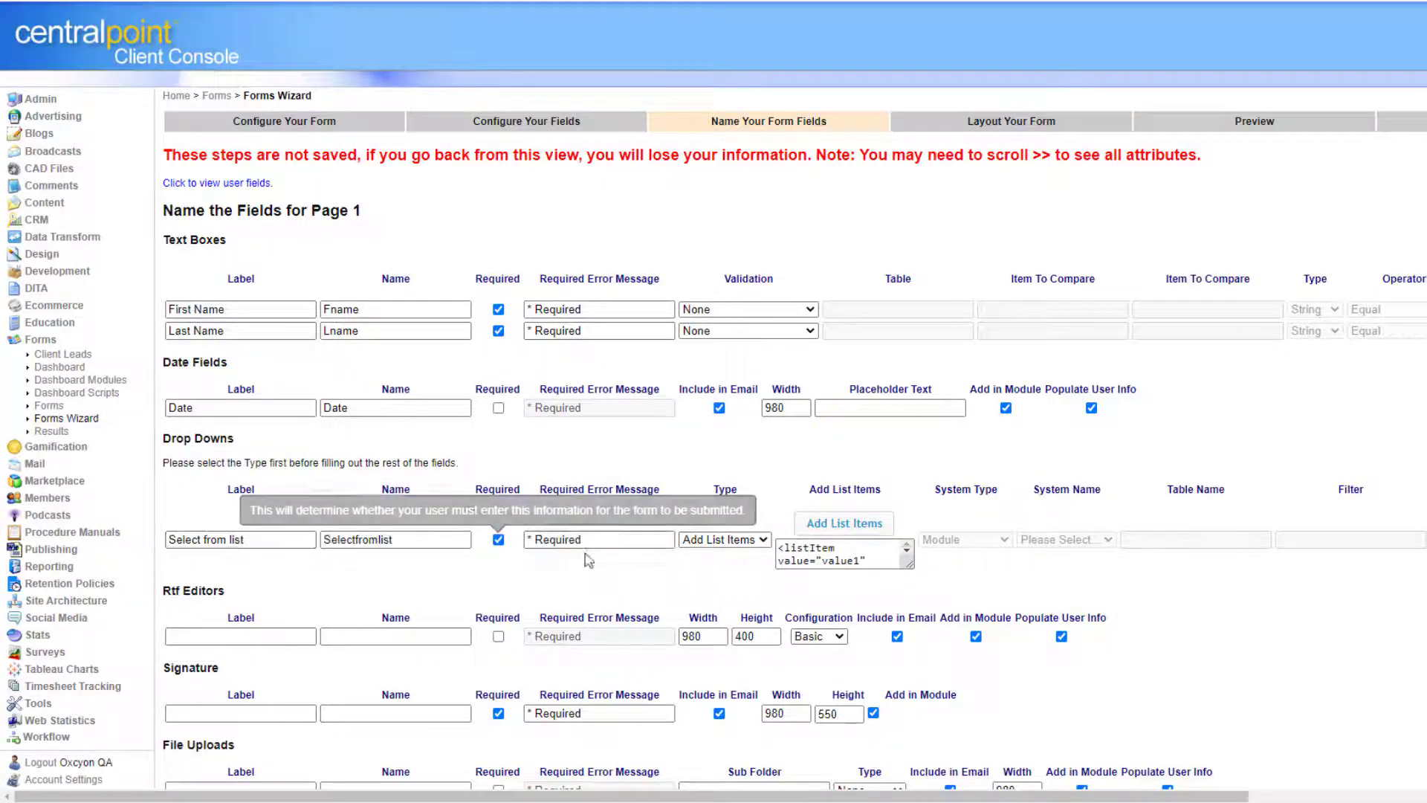
{"action": "left_click", "coordinate": [870, 524]}
Add Option 1 and Option 2 to the drop-down's list items and save them.
{"action": "left_click", "coordinate": [595, 90]}
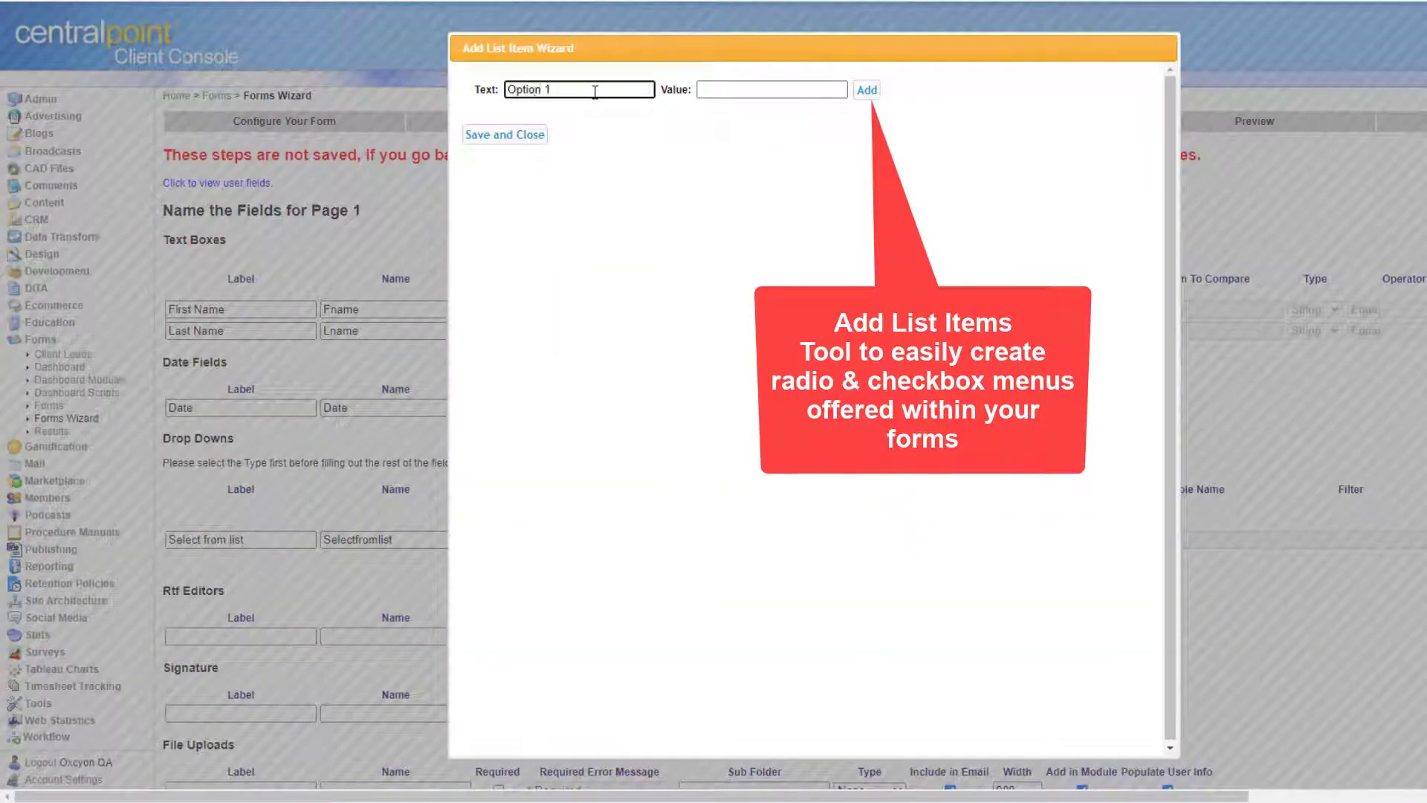
{"action": "type", "text": "Option 1"}
{"action": "key", "text": "Tab"}
{"action": "left_click", "coordinate": [867, 90]}
{"action": "left_click", "coordinate": [610, 90]}
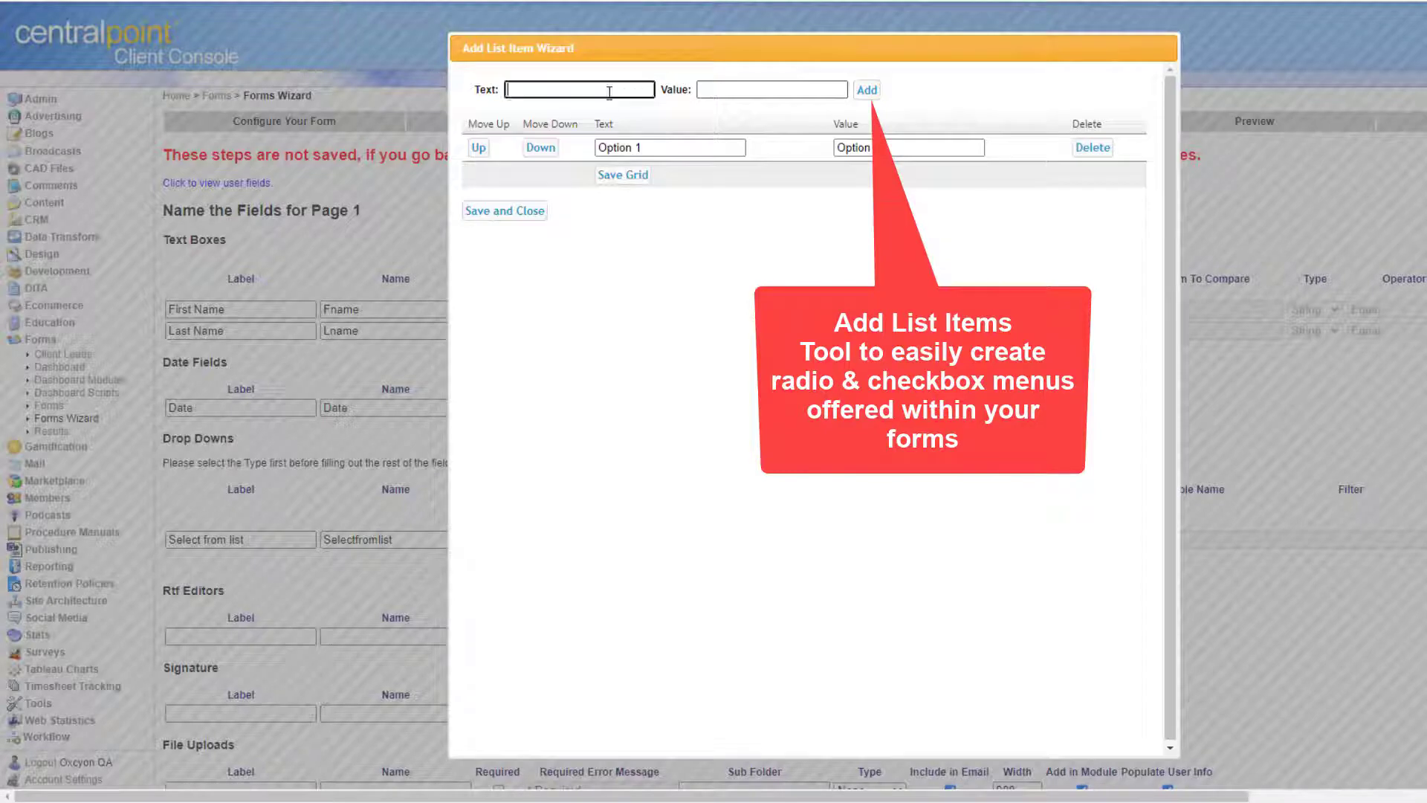
{"action": "type", "text": "Option 2"}
{"action": "key", "text": "Tab"}
{"action": "left_click", "coordinate": [867, 90]}
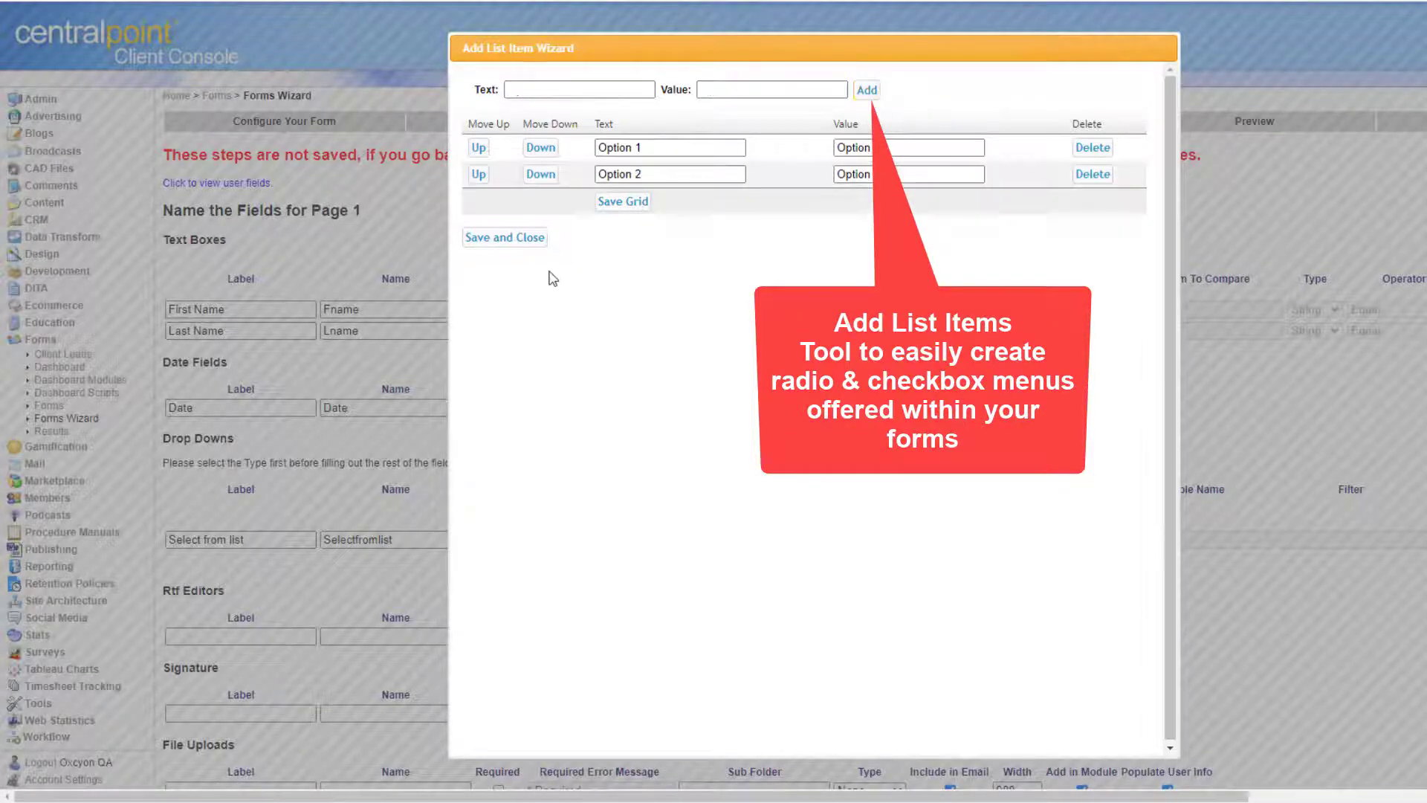
{"action": "left_click", "coordinate": [529, 237]}
{"action": "left_click", "coordinate": [259, 639]}
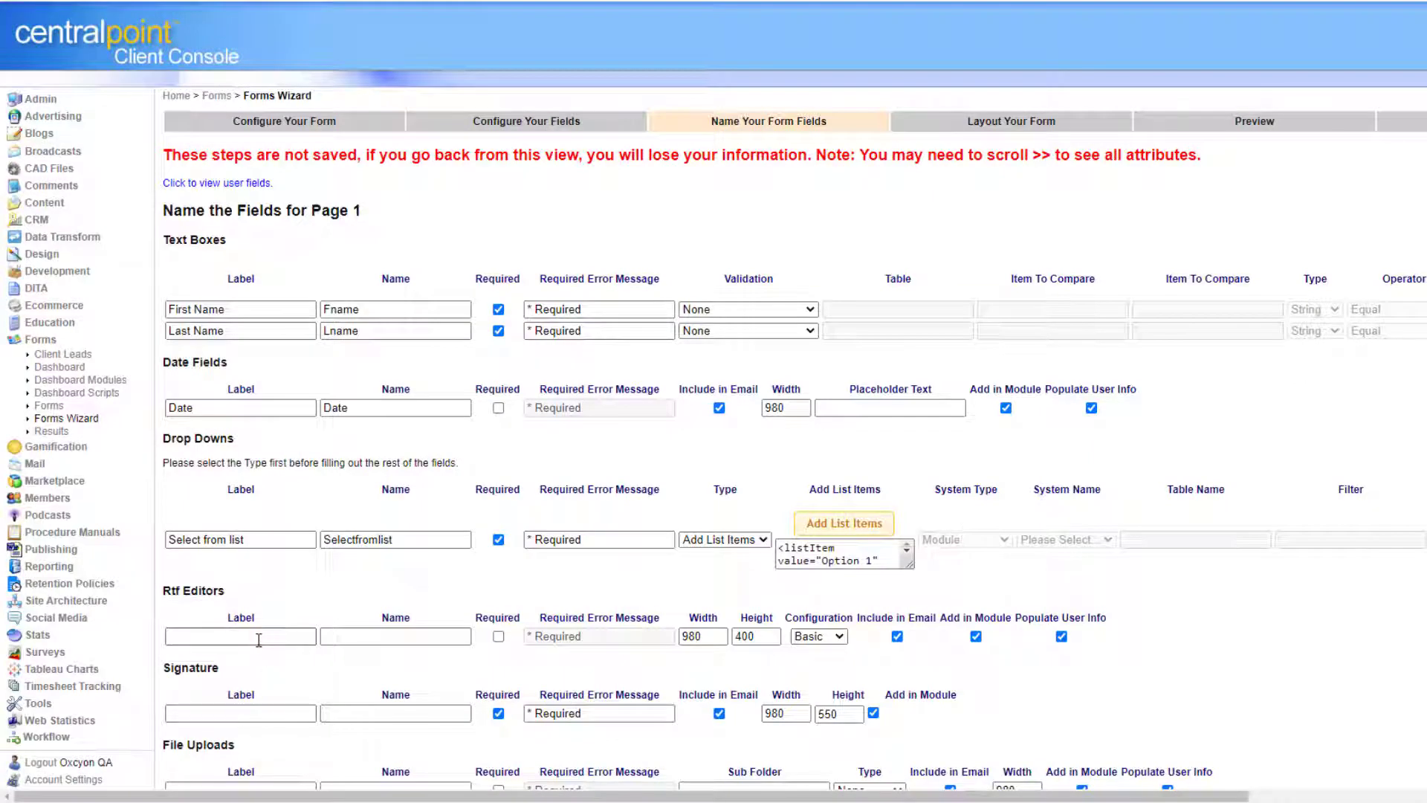
Label the notes 'Enter notes', signature 'Sign your name', and uploads 'Upload Photo 1' and 'Upload Photo 2'.
{"action": "type", "text": "Enter notes"}
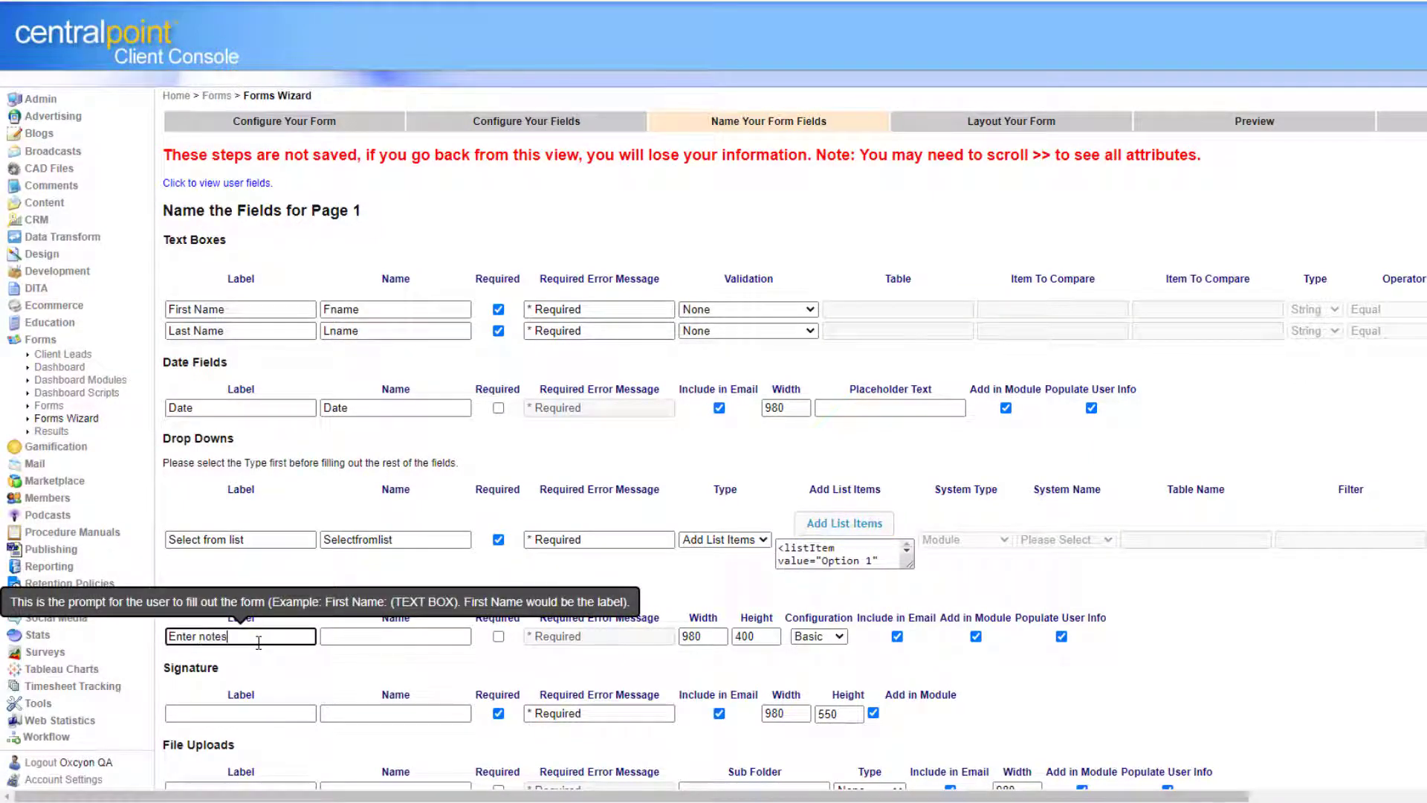
{"action": "left_click", "coordinate": [229, 712]}
{"action": "type", "text": "Sign your name"}
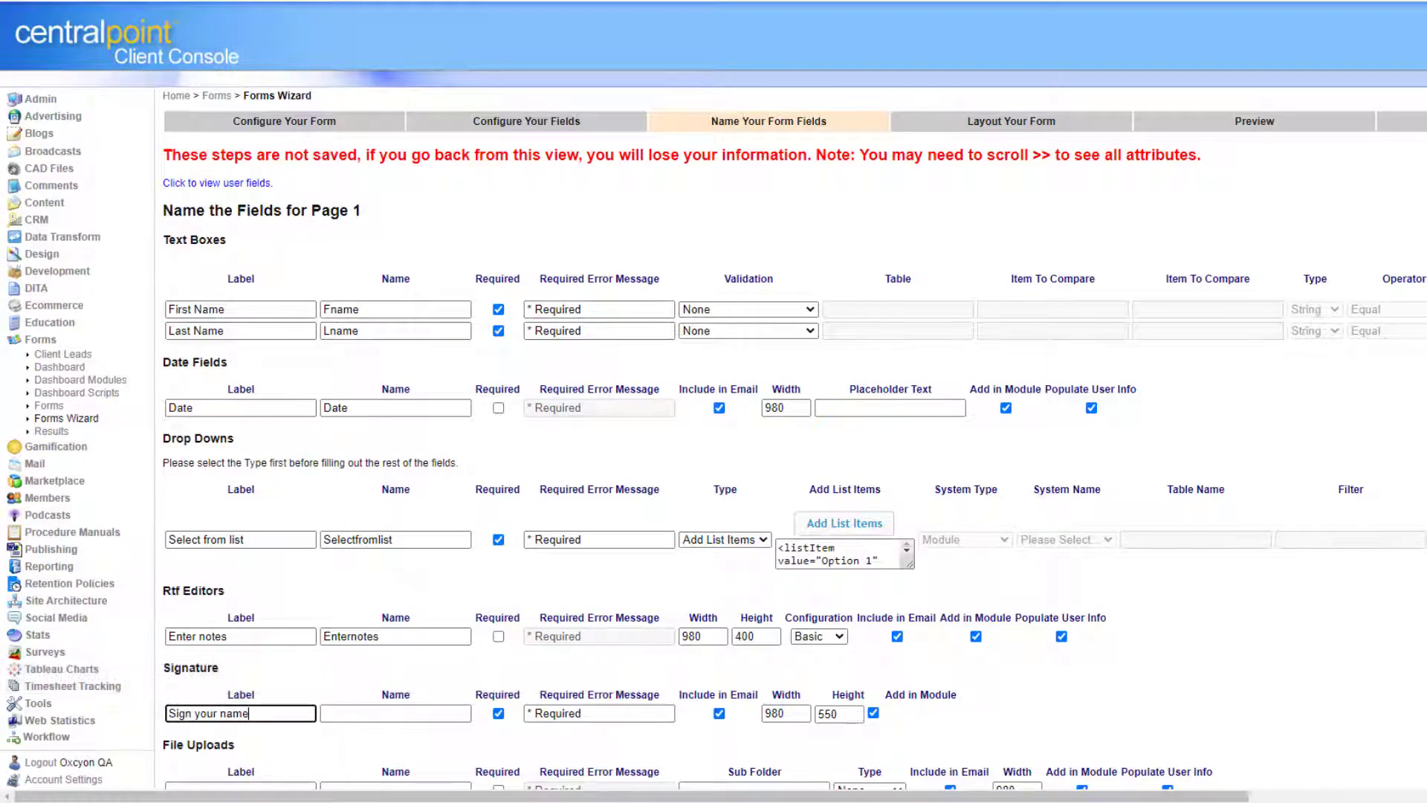
{"action": "scroll", "coordinate": [1174, 799], "scroll_direction": "down", "scroll_amount": 3}
{"action": "left_click", "coordinate": [254, 666]}
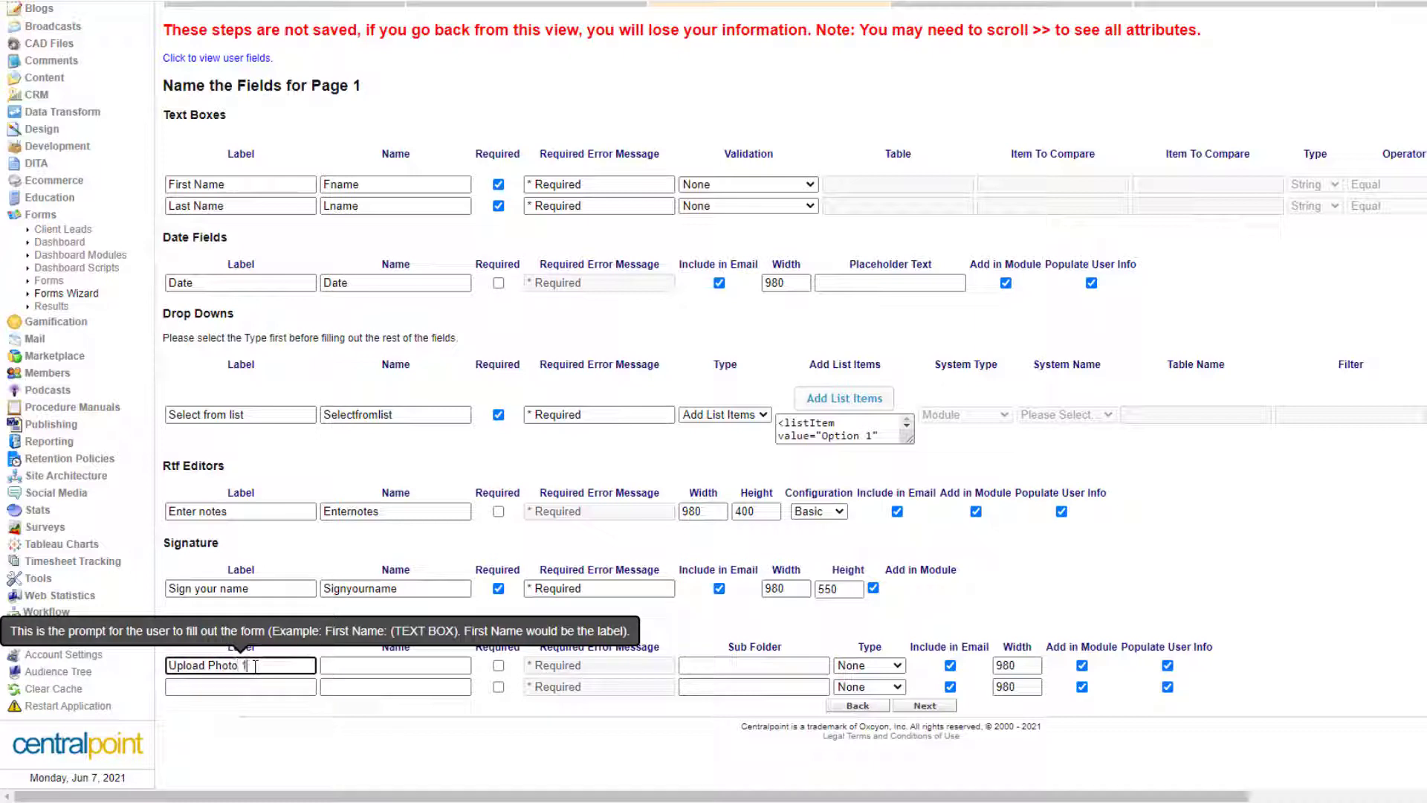
{"action": "type", "text": "Upload Photo 1"}
{"action": "left_click", "coordinate": [270, 688]}
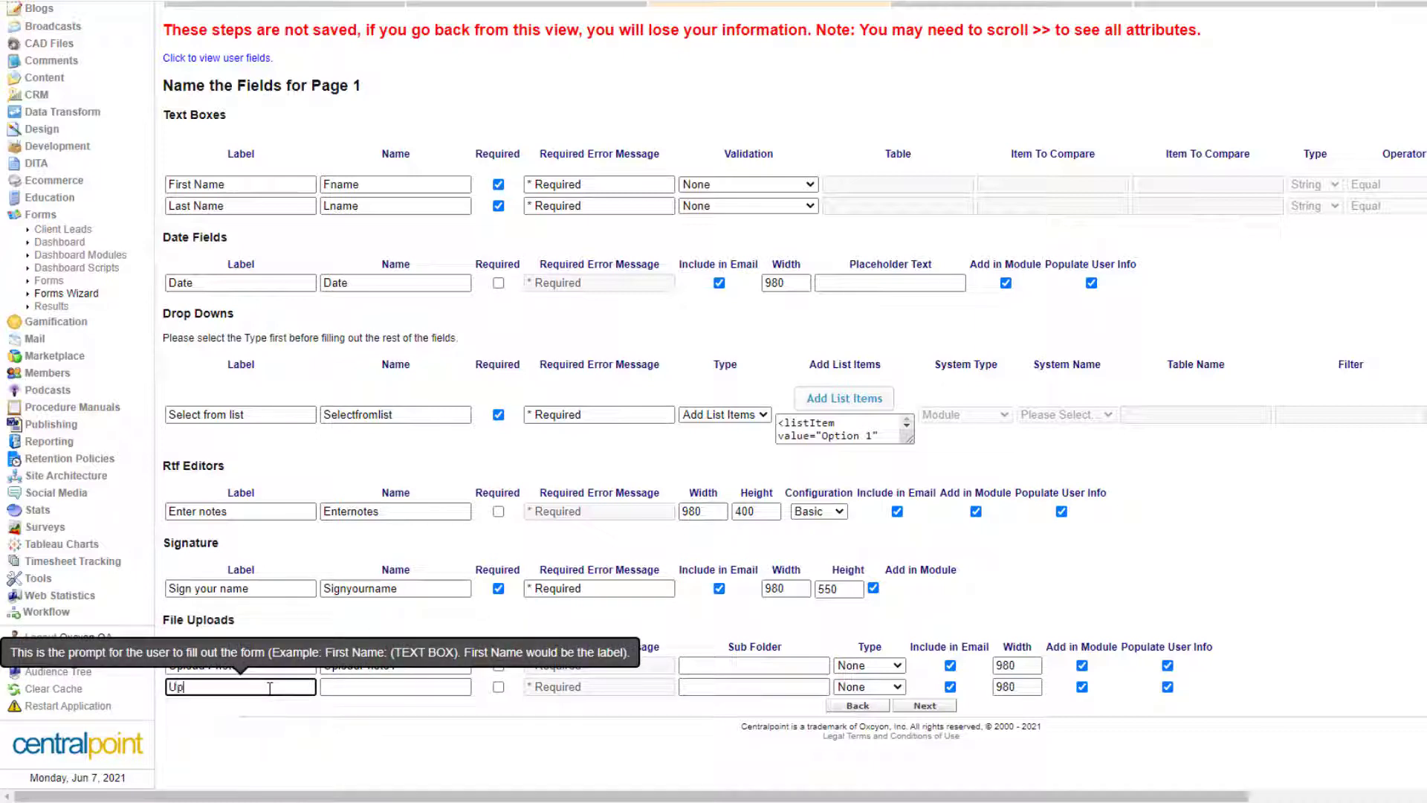
{"action": "type", "text": "Upload photo 2"}
Keep validation as None for First Name and Last Name, then continue to row layout.
{"action": "left_click", "coordinate": [763, 185]}
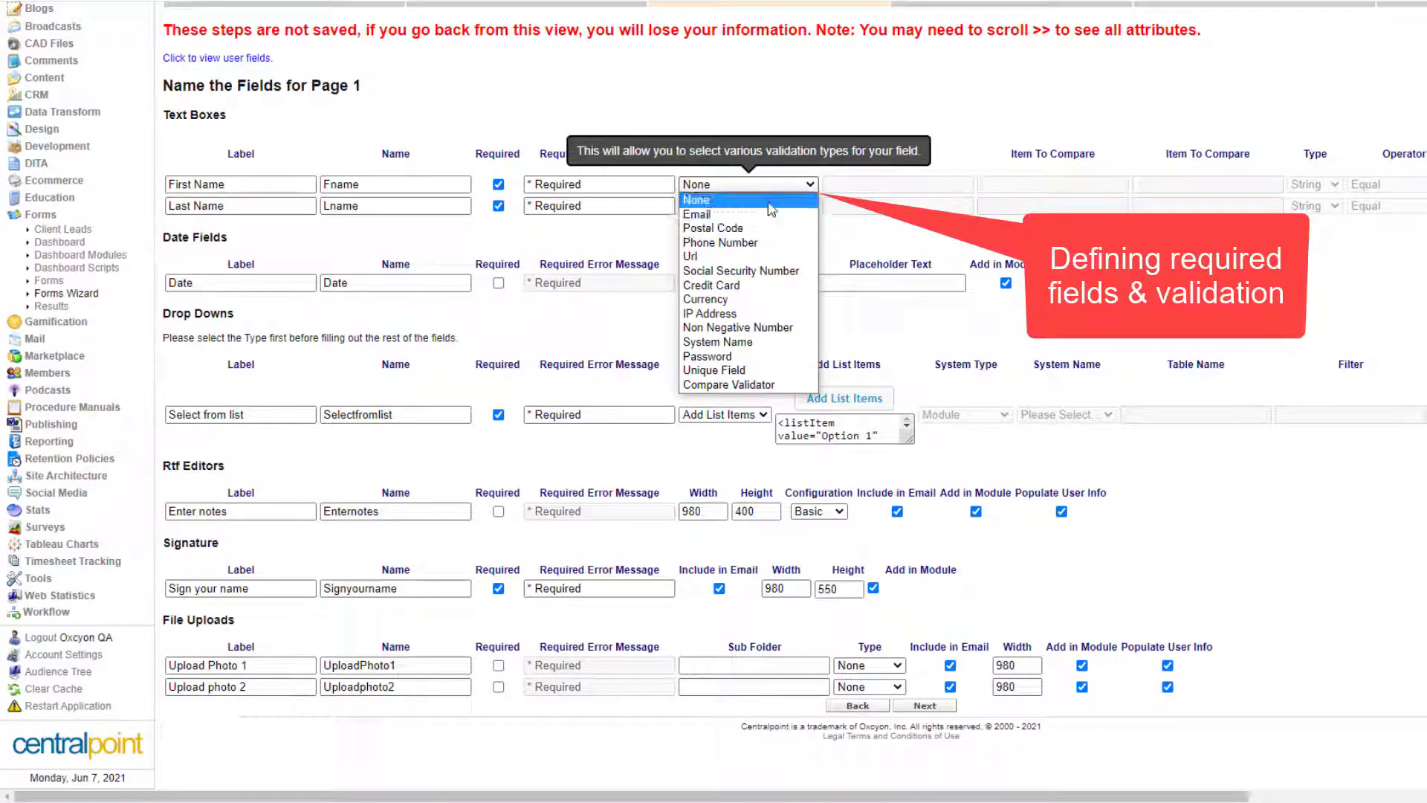
{"action": "left_click", "coordinate": [770, 199]}
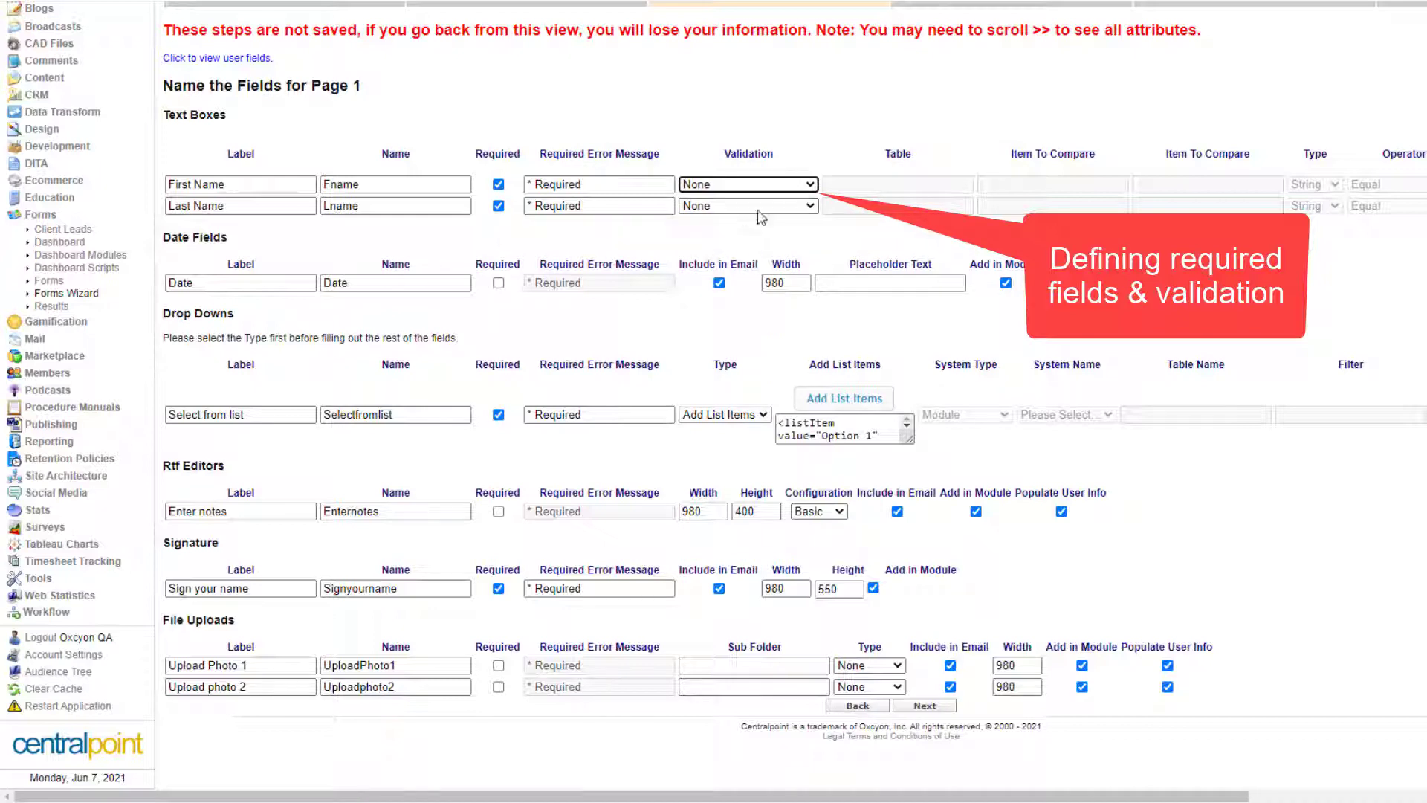
{"action": "left_click", "coordinate": [760, 205]}
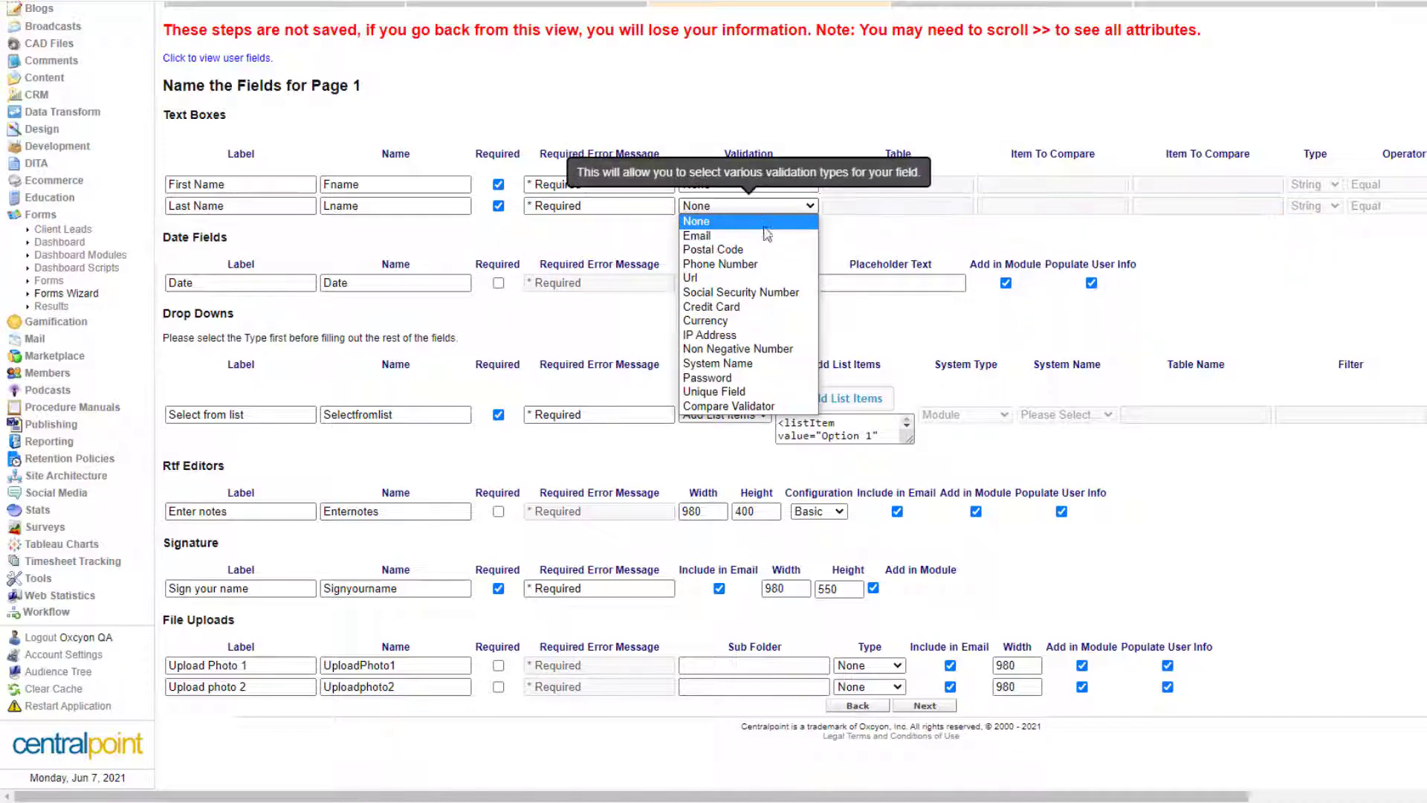
{"action": "left_click", "coordinate": [766, 227]}
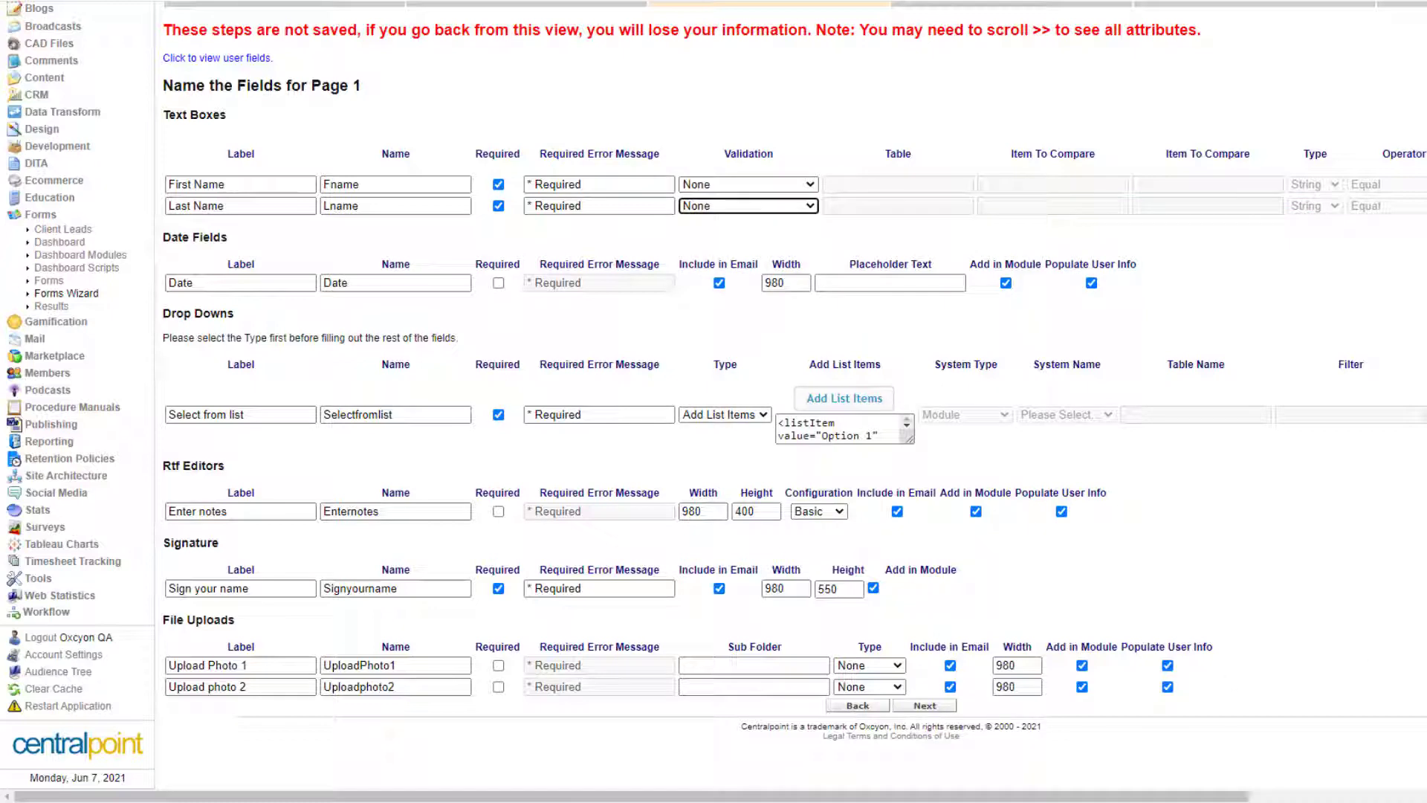
{"action": "left_click", "coordinate": [1401, 733]}
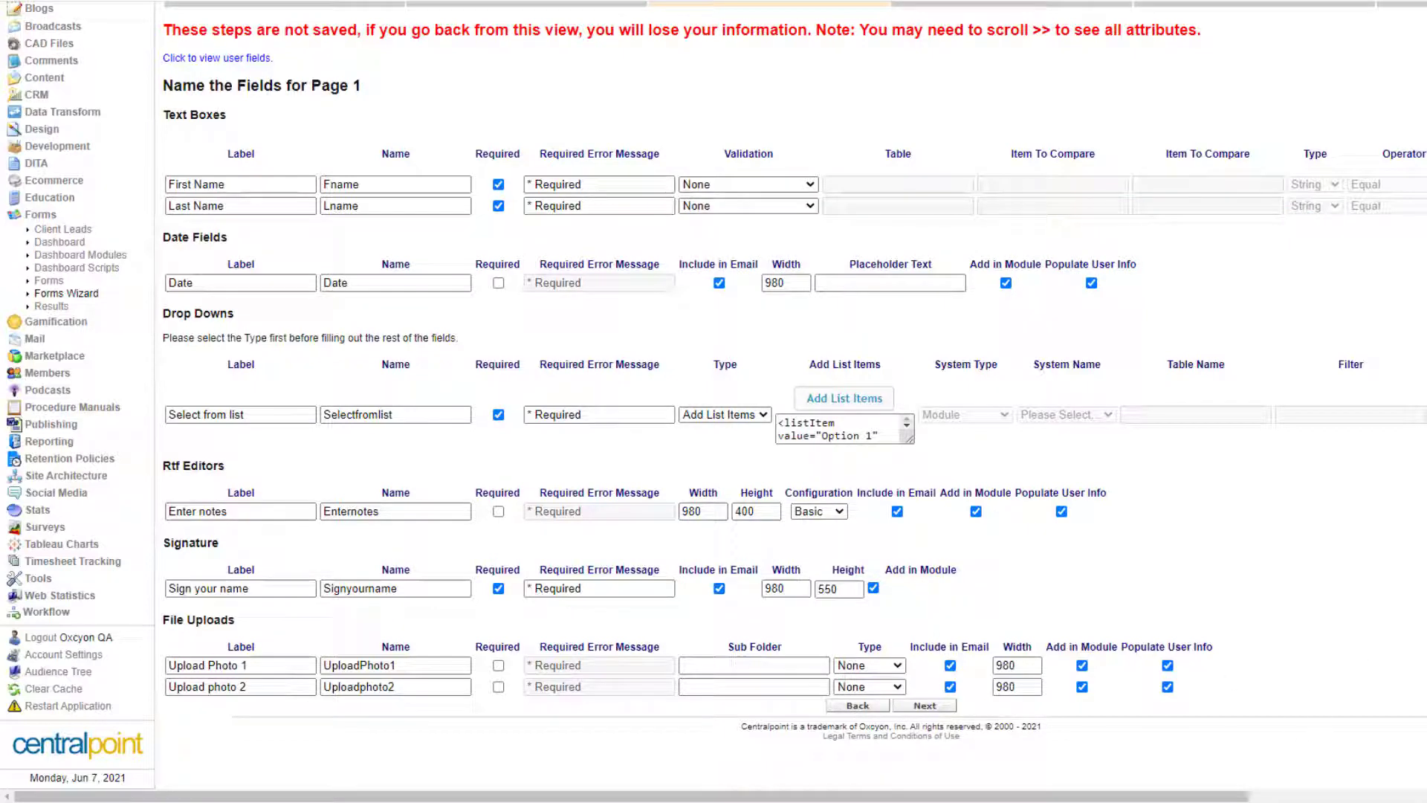
{"action": "left_click", "coordinate": [344, 235]}
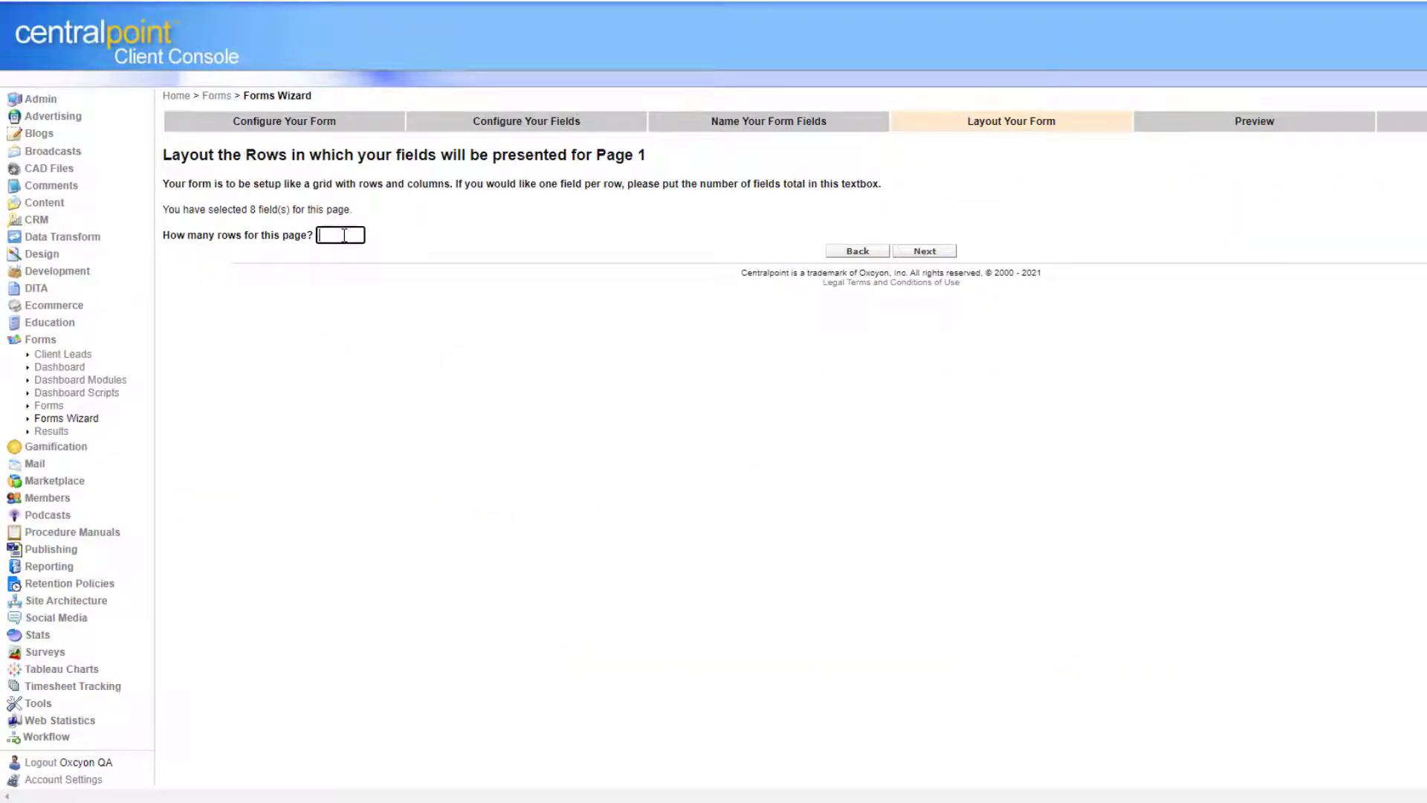
Advance to field placement and put Fname, Lname and Date in rows one to three.
{"action": "left_click", "coordinate": [924, 252]}
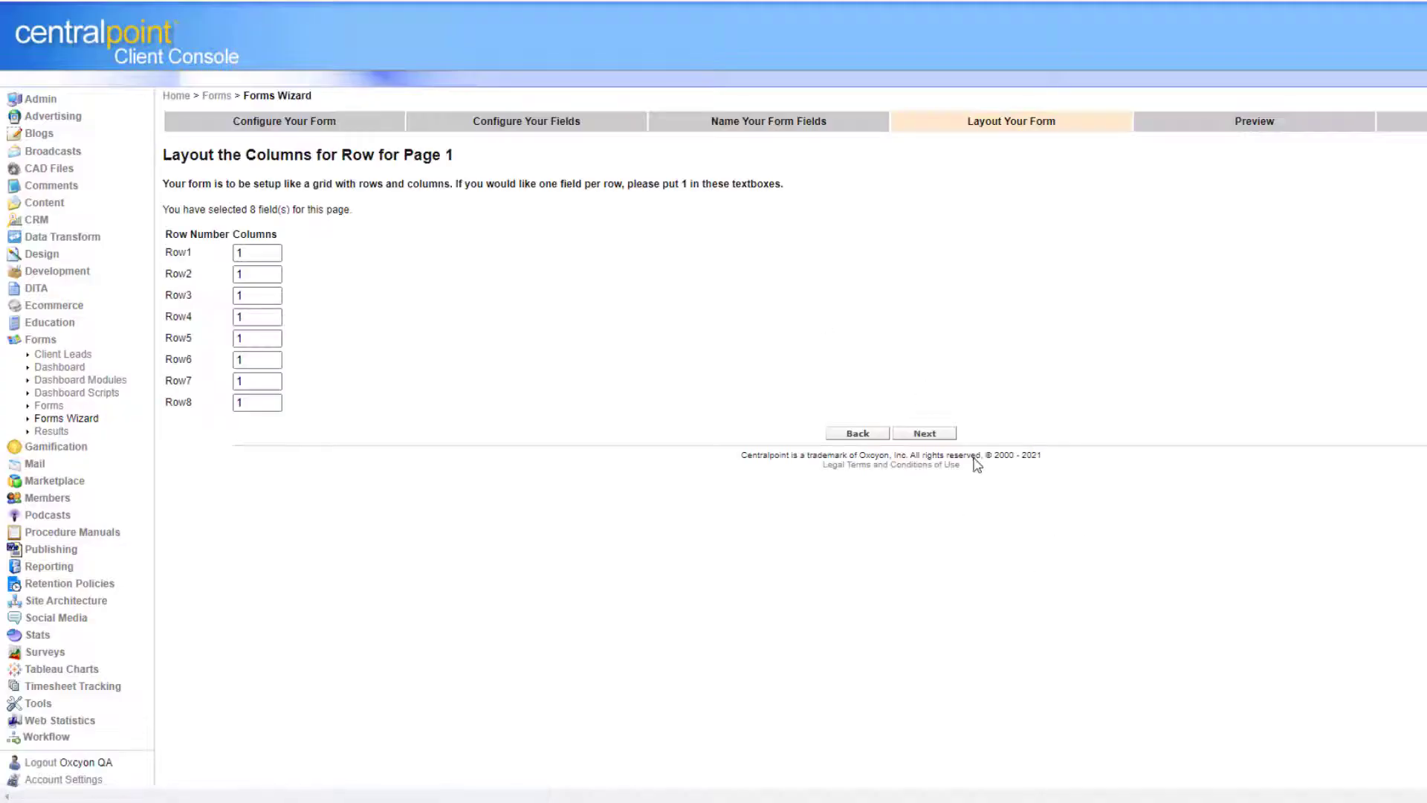
{"action": "left_click", "coordinate": [925, 433]}
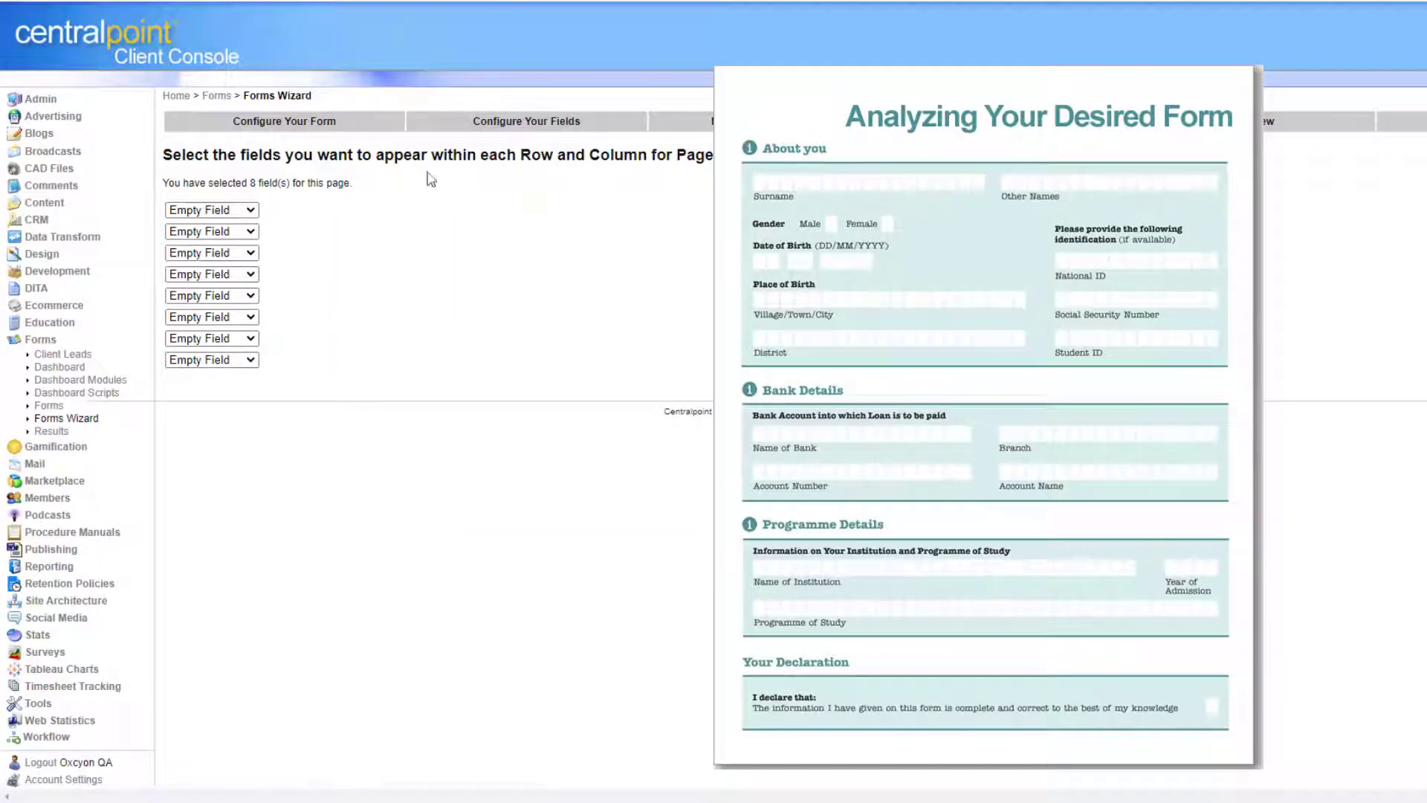
{"action": "left_click", "coordinate": [245, 211]}
{"action": "left_click", "coordinate": [245, 241]}
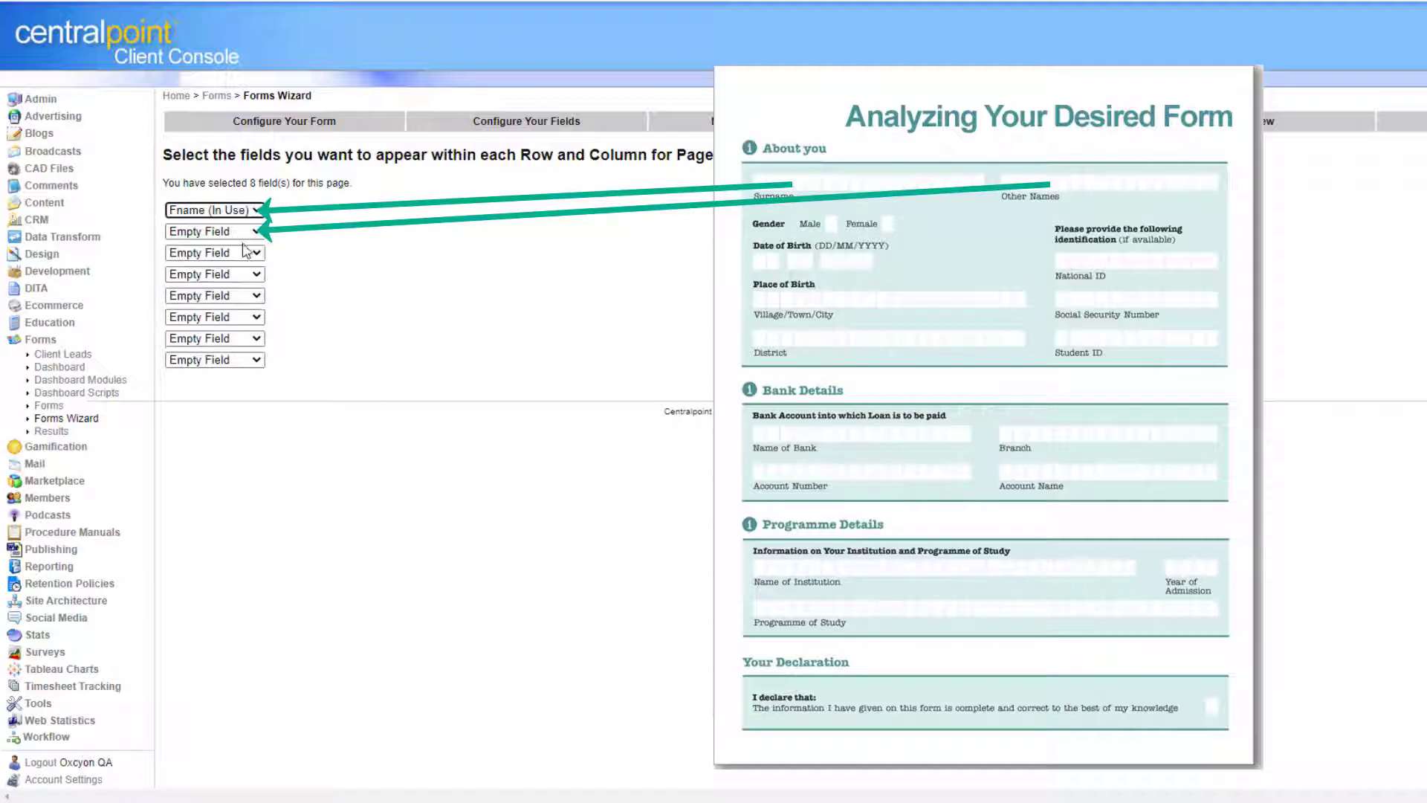
{"action": "left_click", "coordinate": [245, 233]}
{"action": "left_click", "coordinate": [243, 277]}
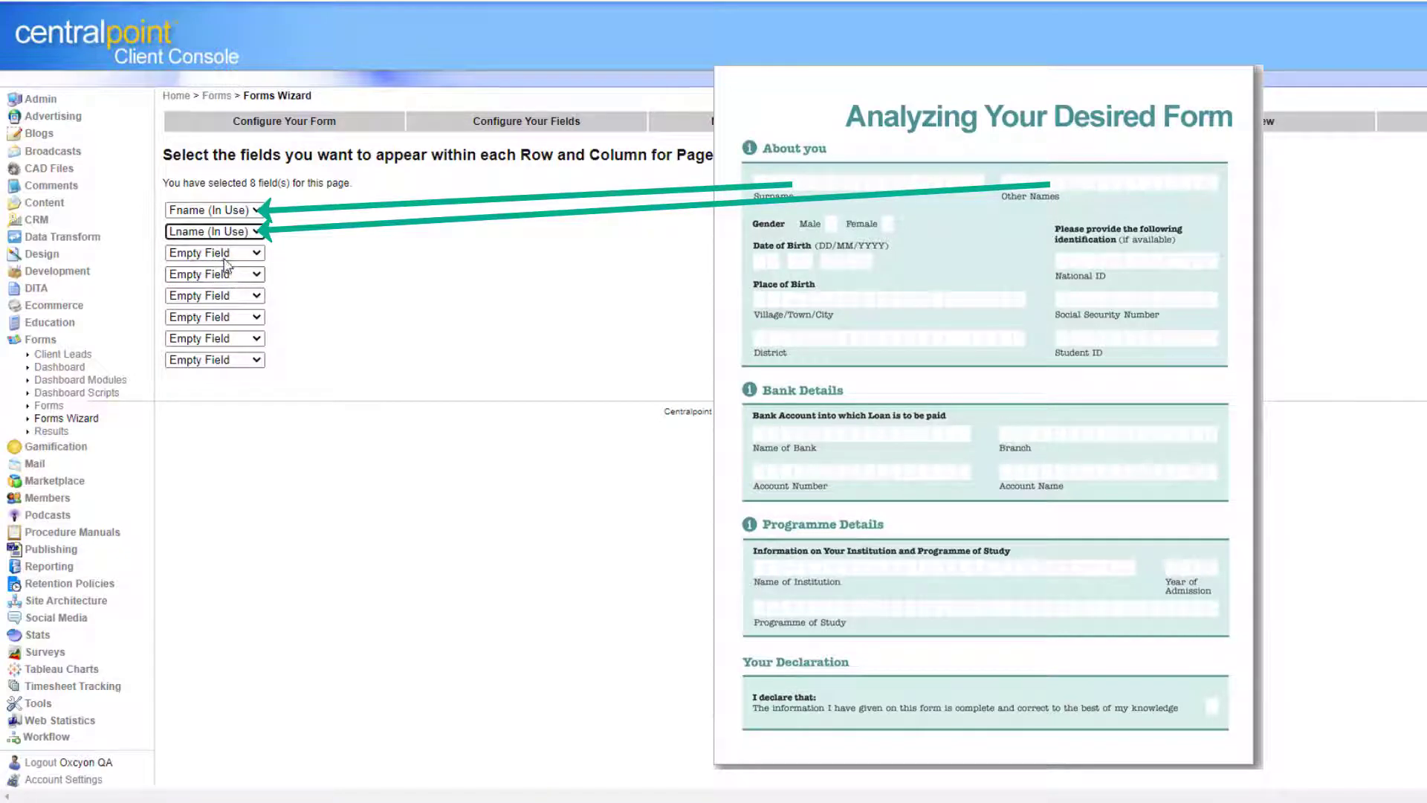
{"action": "left_click", "coordinate": [226, 253]}
{"action": "left_click", "coordinate": [230, 312]}
Place Selectfromlist, UploadPhoto1, Uploadphoto2, Enternotes and Signyourname in rows four to eight.
{"action": "left_click", "coordinate": [249, 274]}
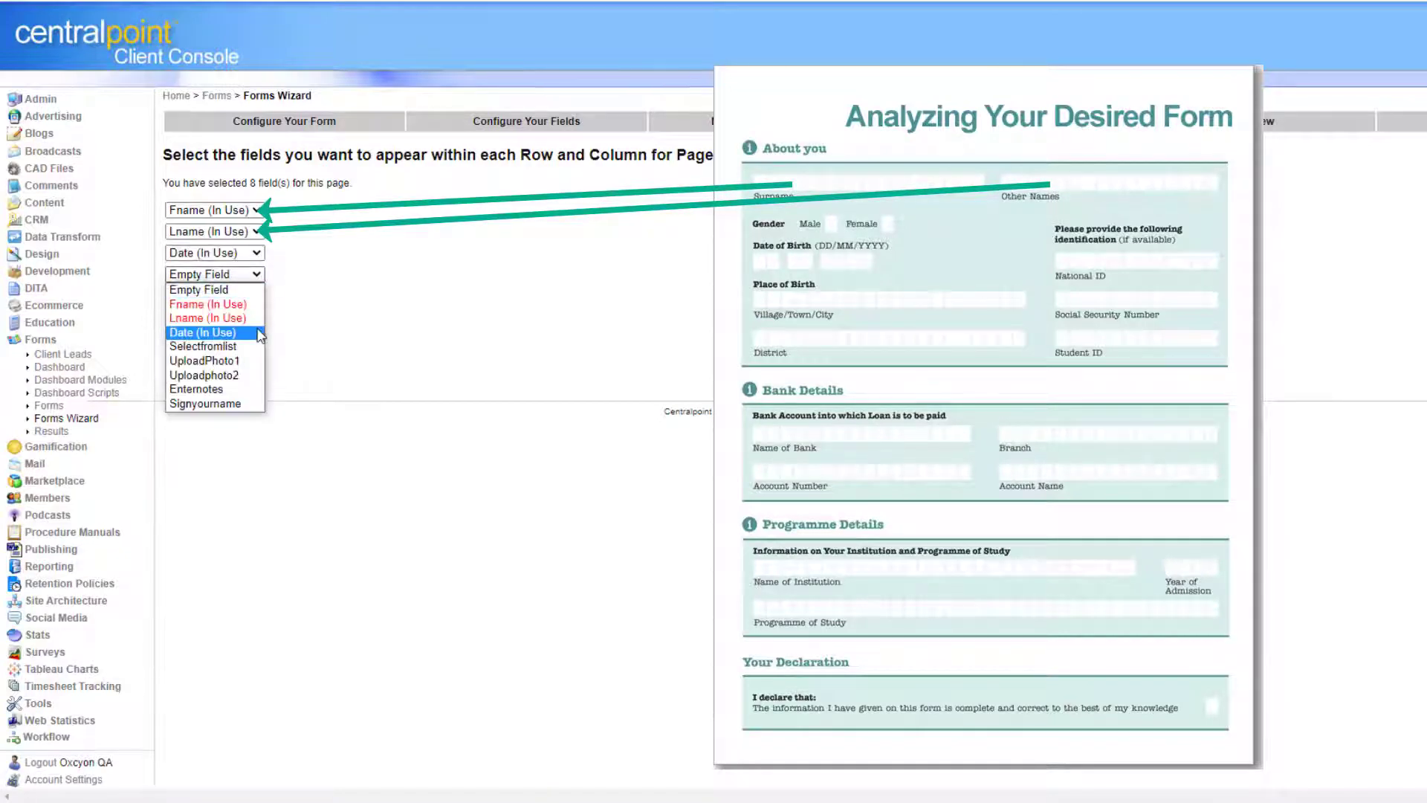
{"action": "left_click", "coordinate": [261, 346]}
{"action": "left_click", "coordinate": [249, 296]}
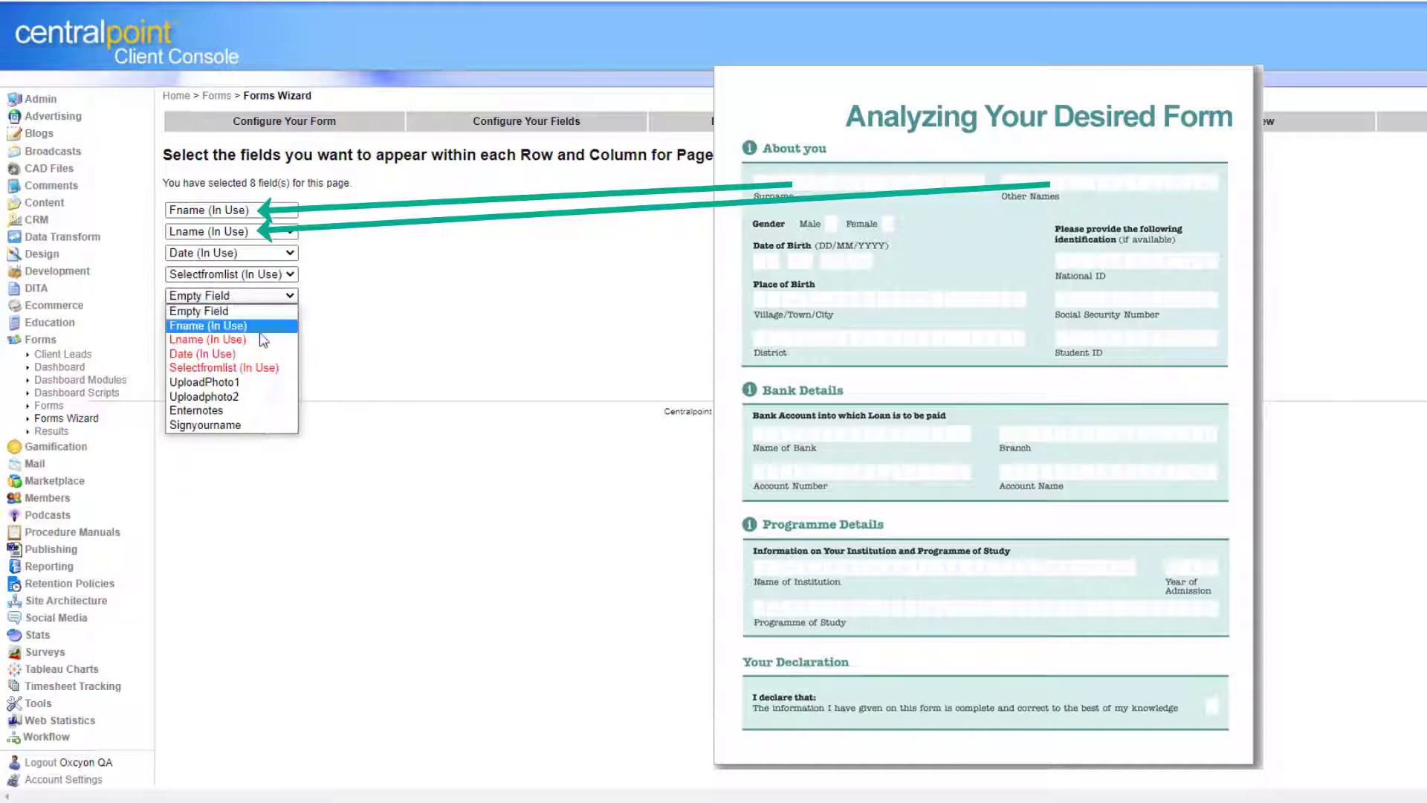
{"action": "left_click", "coordinate": [270, 383]}
{"action": "left_click", "coordinate": [268, 318]}
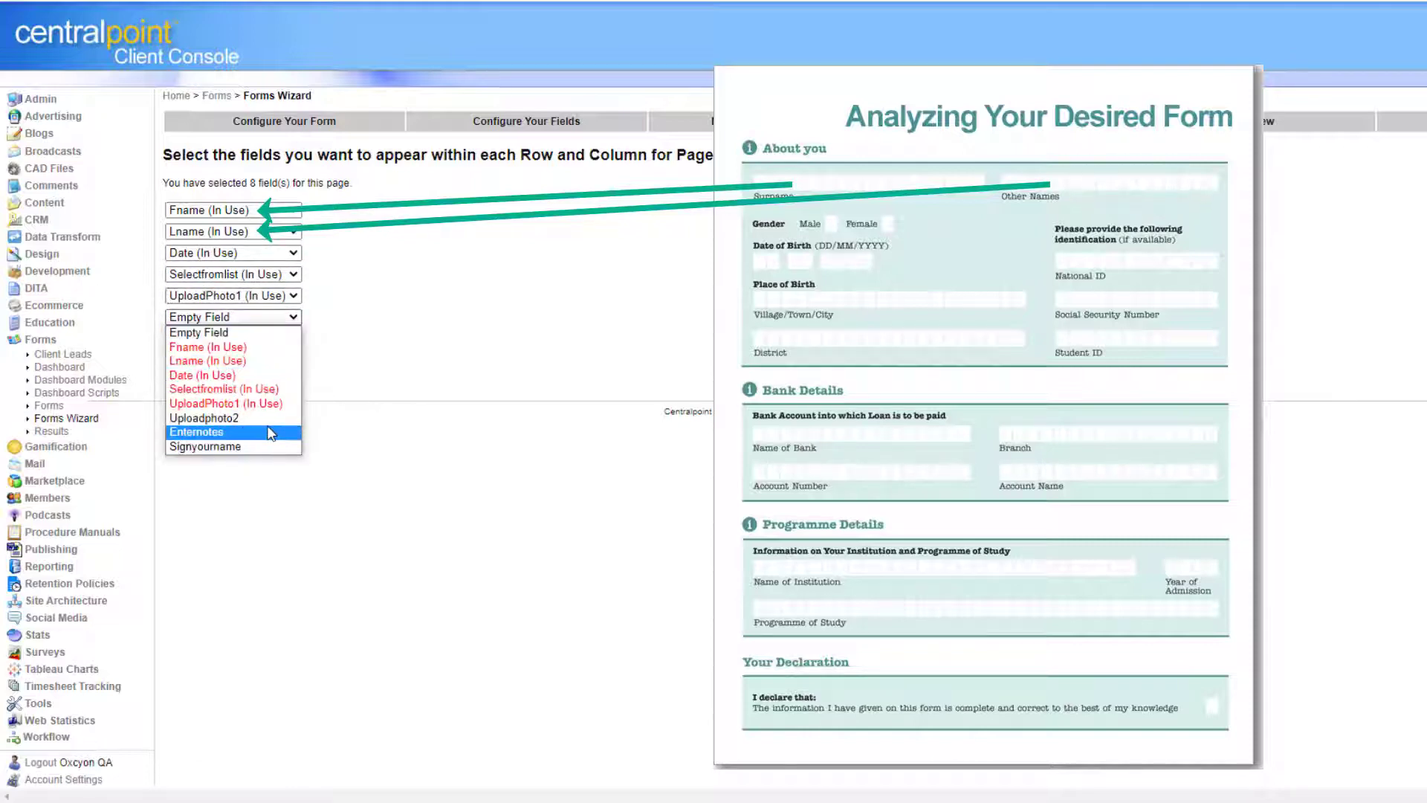
{"action": "left_click", "coordinate": [273, 420]}
{"action": "left_click", "coordinate": [268, 342]}
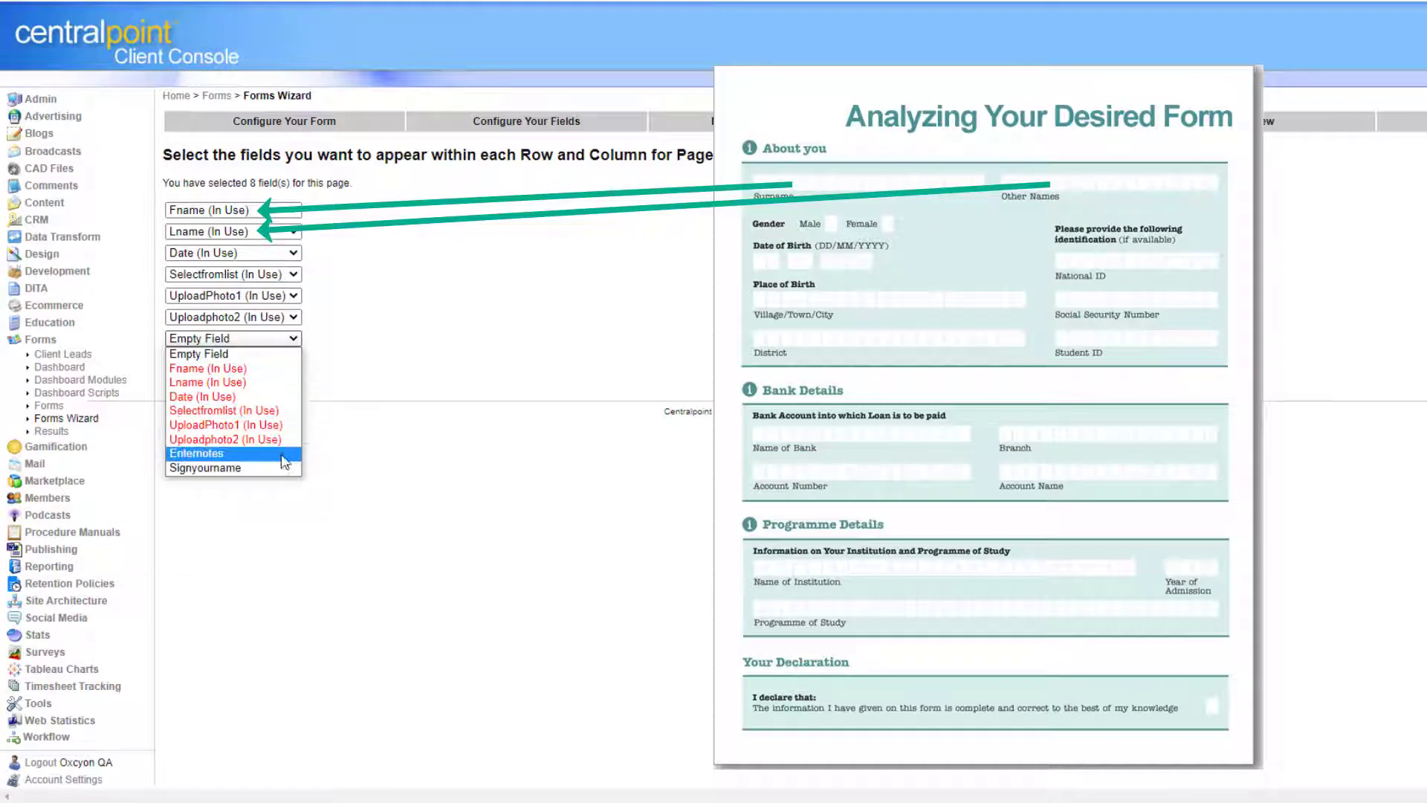
{"action": "left_click", "coordinate": [281, 455]}
{"action": "left_click", "coordinate": [269, 361]}
{"action": "left_click", "coordinate": [246, 489]}
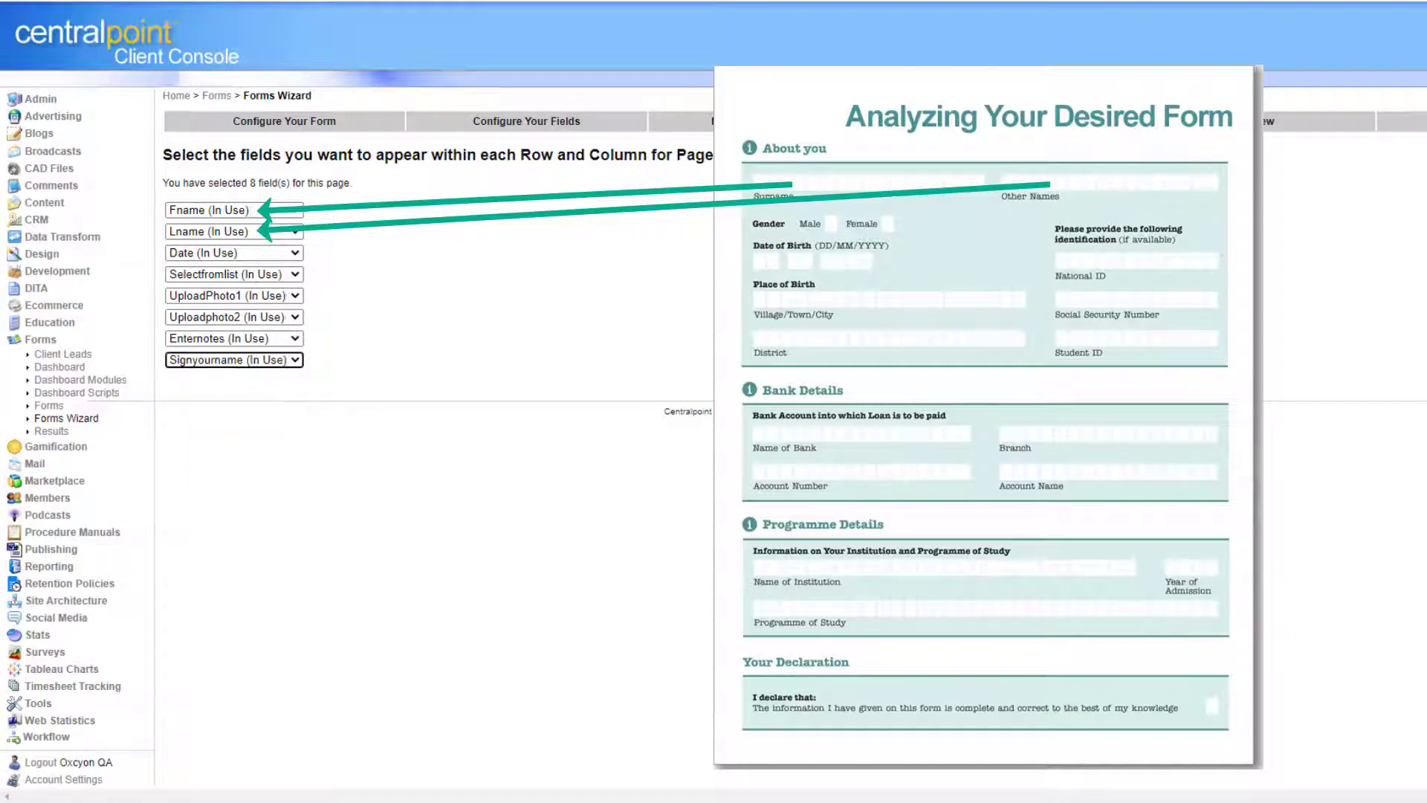
Review the preview of page 1's eight fields and continue to form configuration.
{"action": "left_click", "coordinate": [943, 385]}
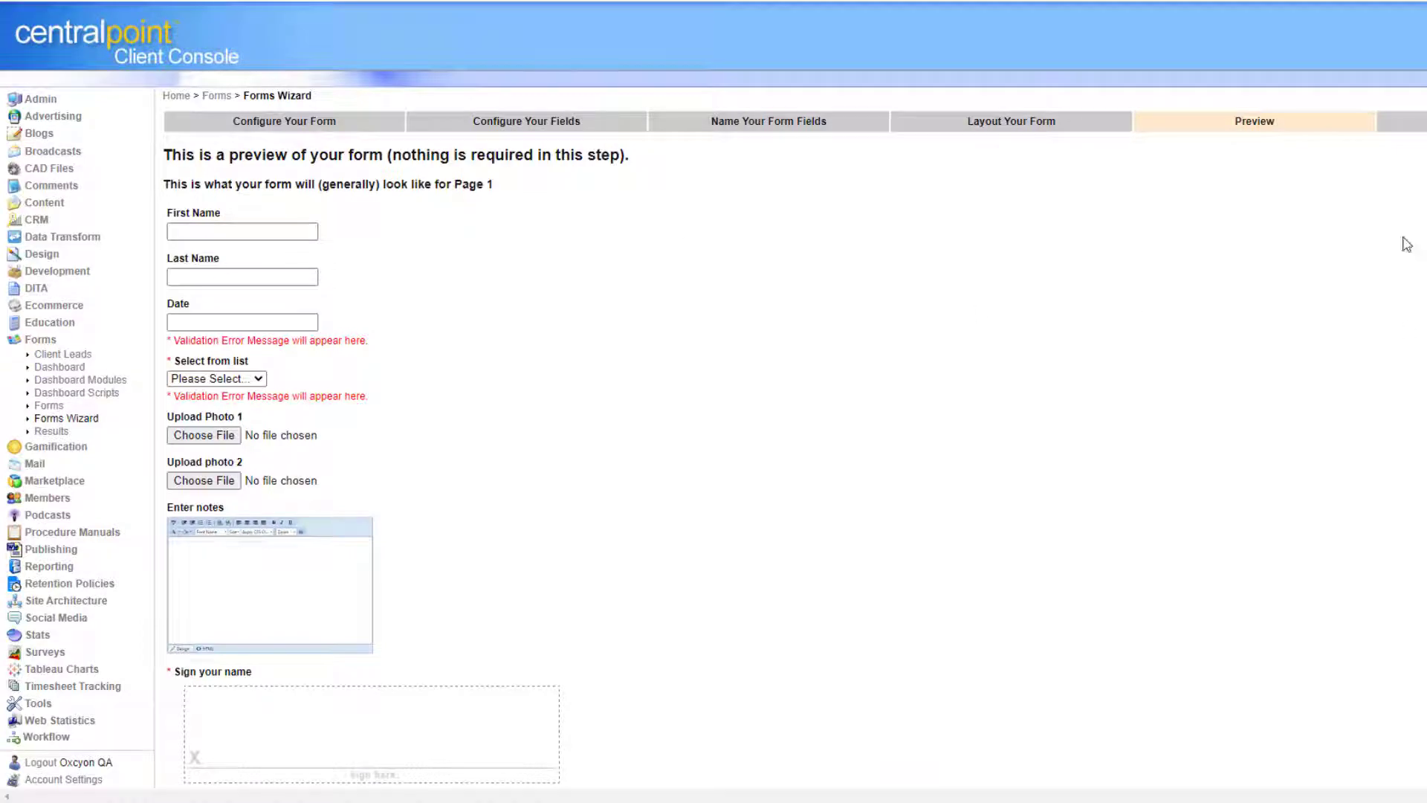
{"action": "scroll", "coordinate": [825, 668], "scroll_direction": "down", "scroll_amount": 4}
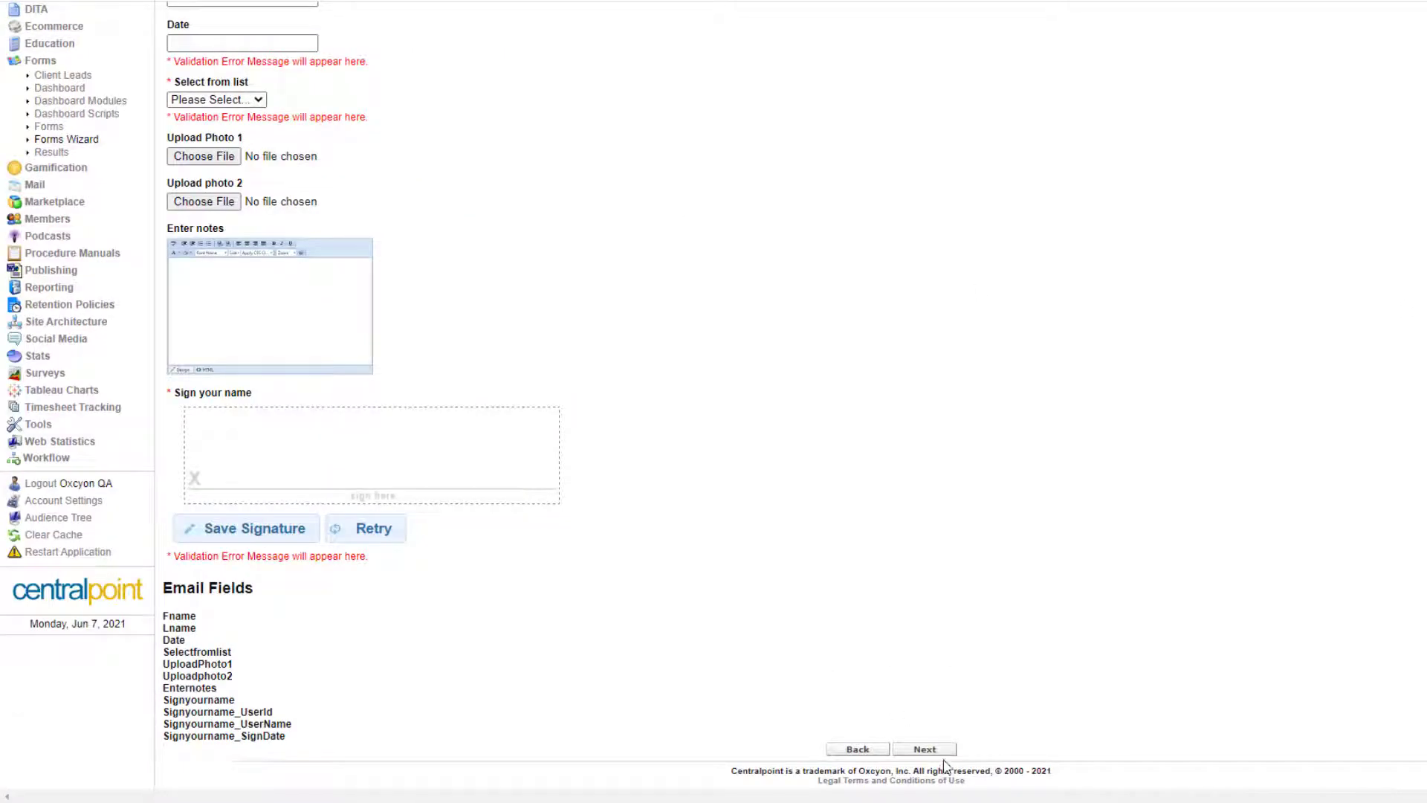
{"action": "left_click", "coordinate": [941, 751]}
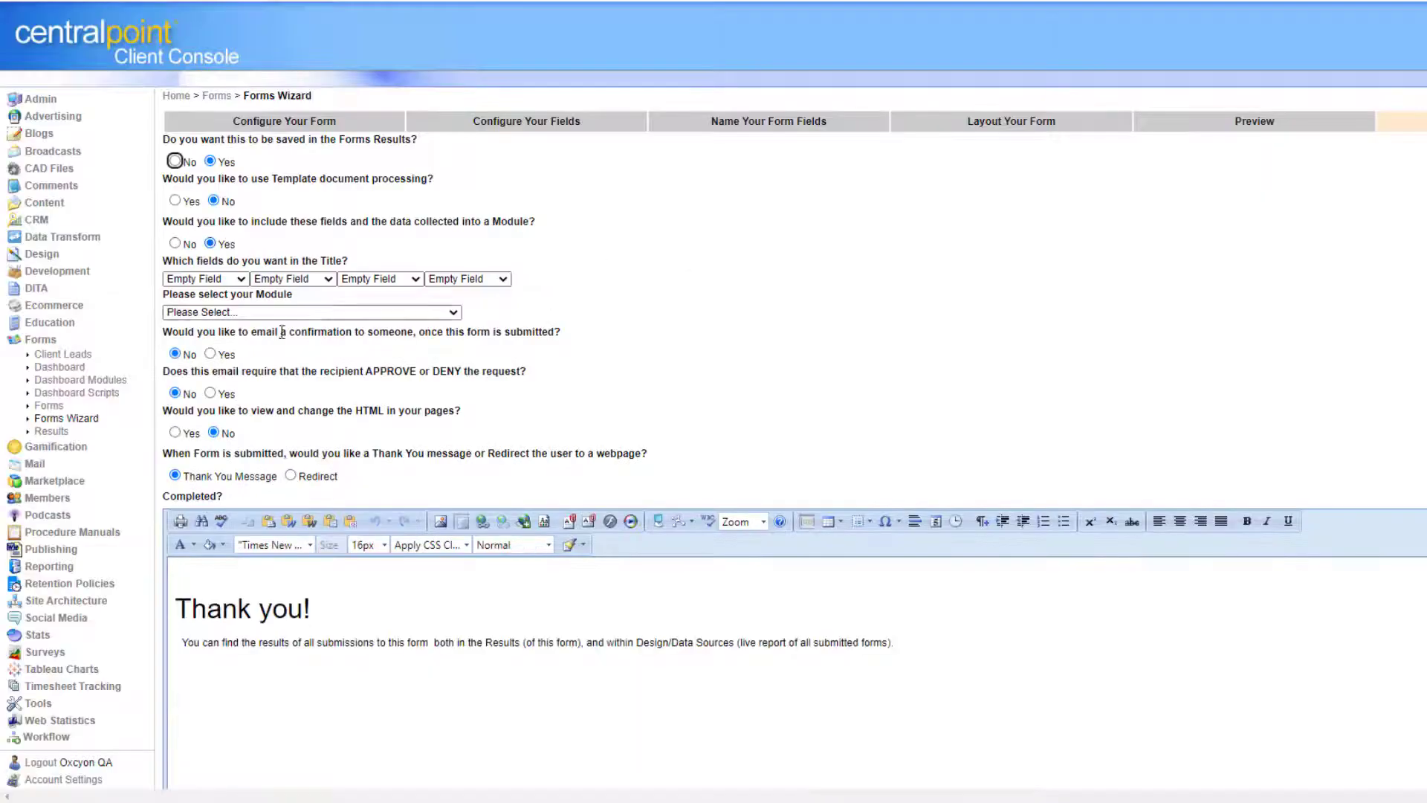
Store the form's results in the Generic Enhanced M module.
{"action": "left_click", "coordinate": [315, 312]}
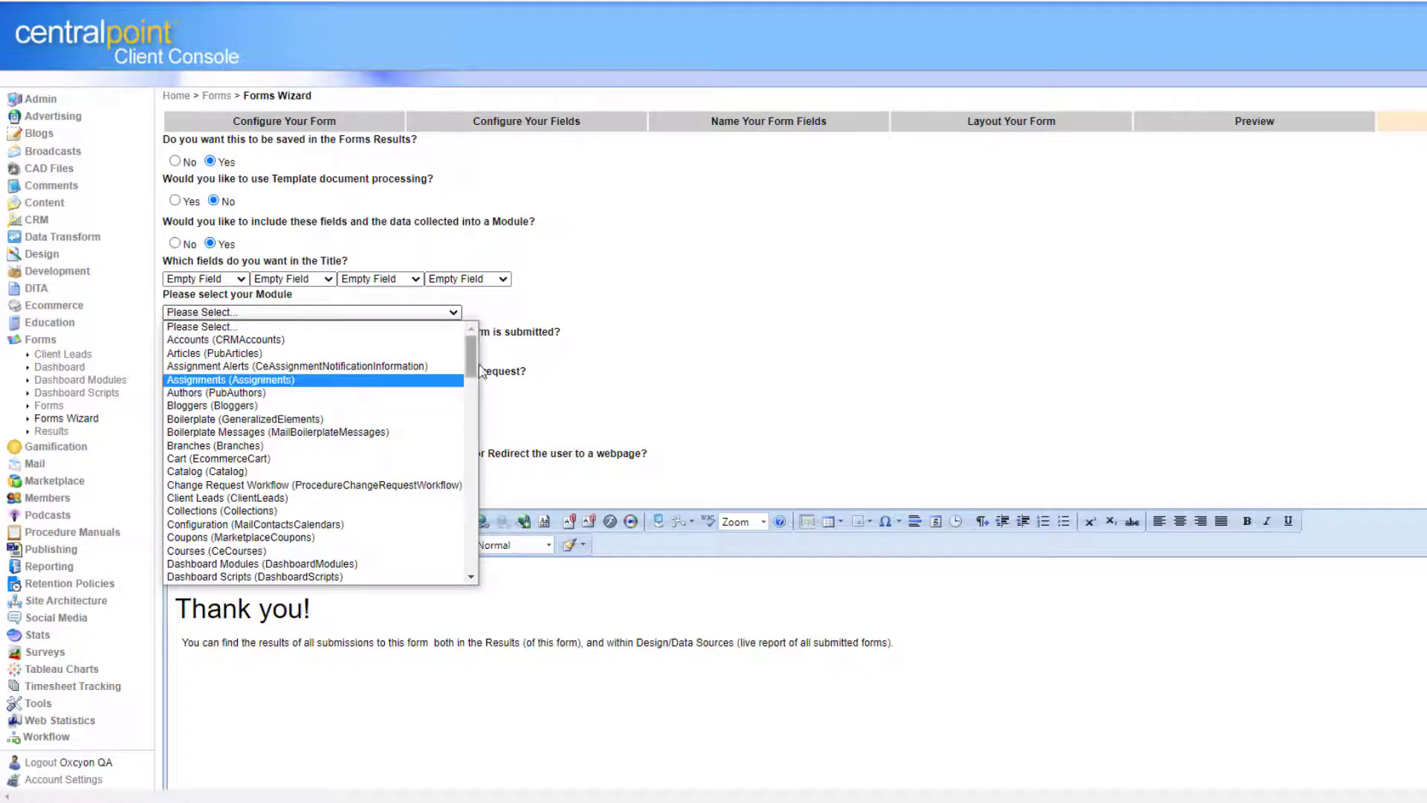
{"action": "left_click_drag", "start_coordinate": [473, 359], "coordinate": [470, 469]}
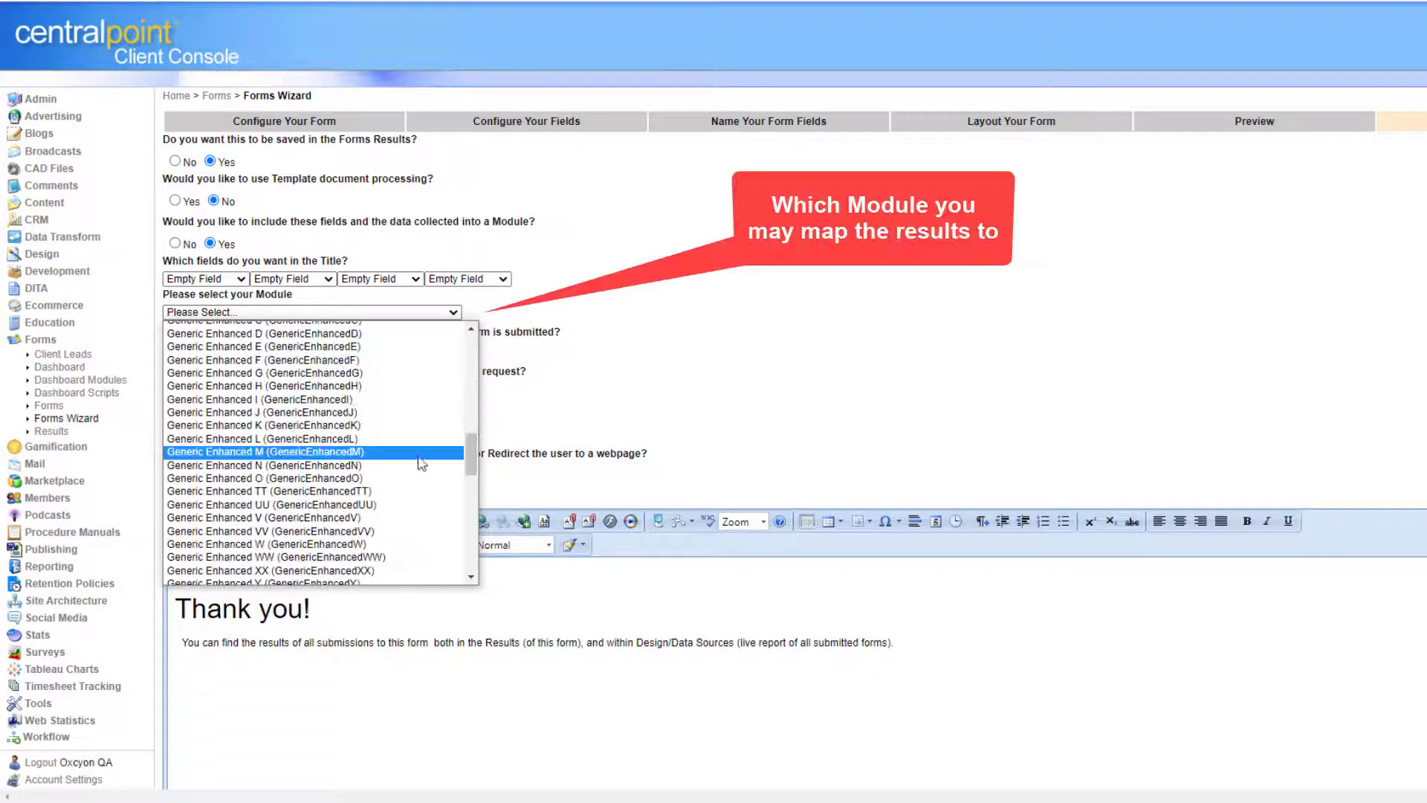
{"action": "left_click", "coordinate": [384, 452]}
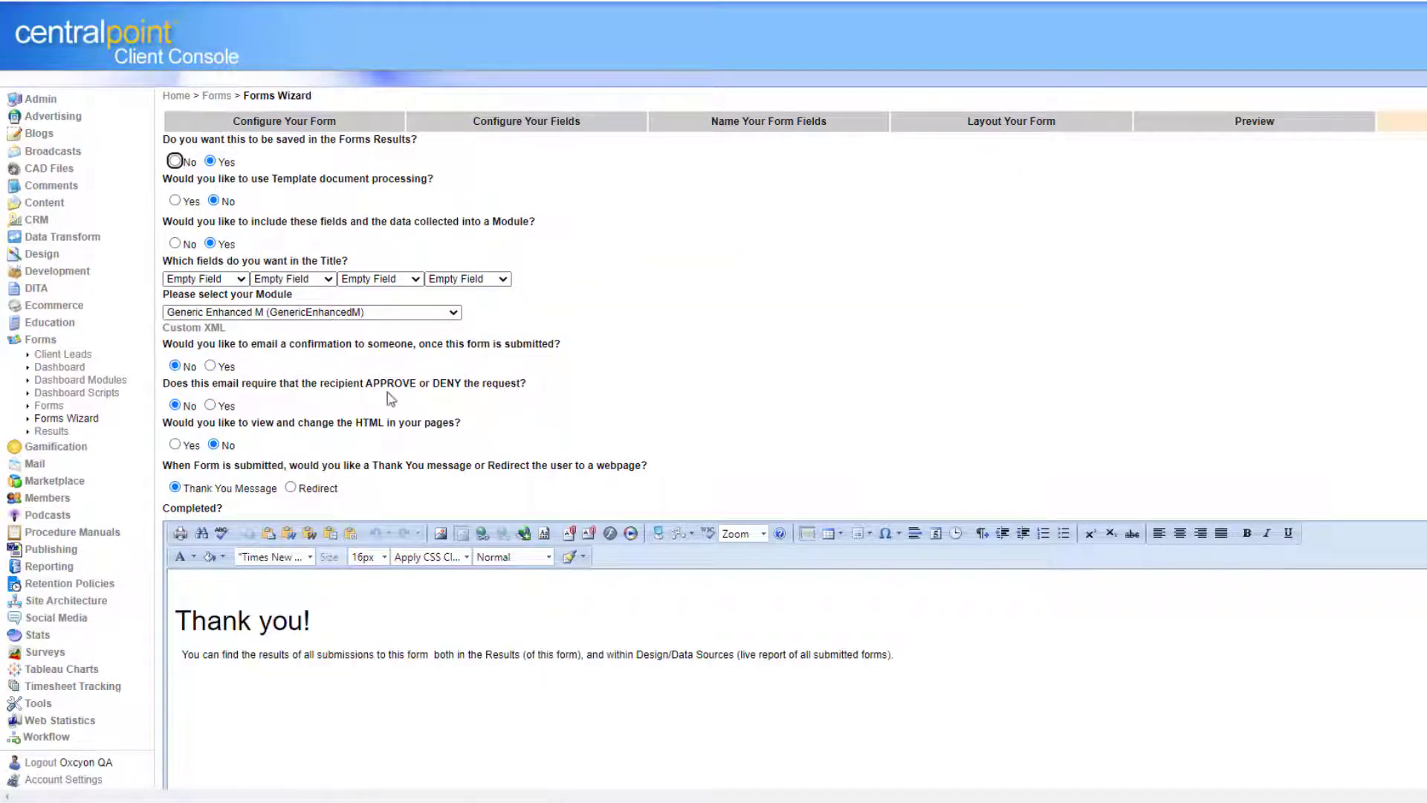
Save the Custom XML file, select the Thank you! message, and require recipient approval.
{"action": "right_click", "coordinate": [208, 328]}
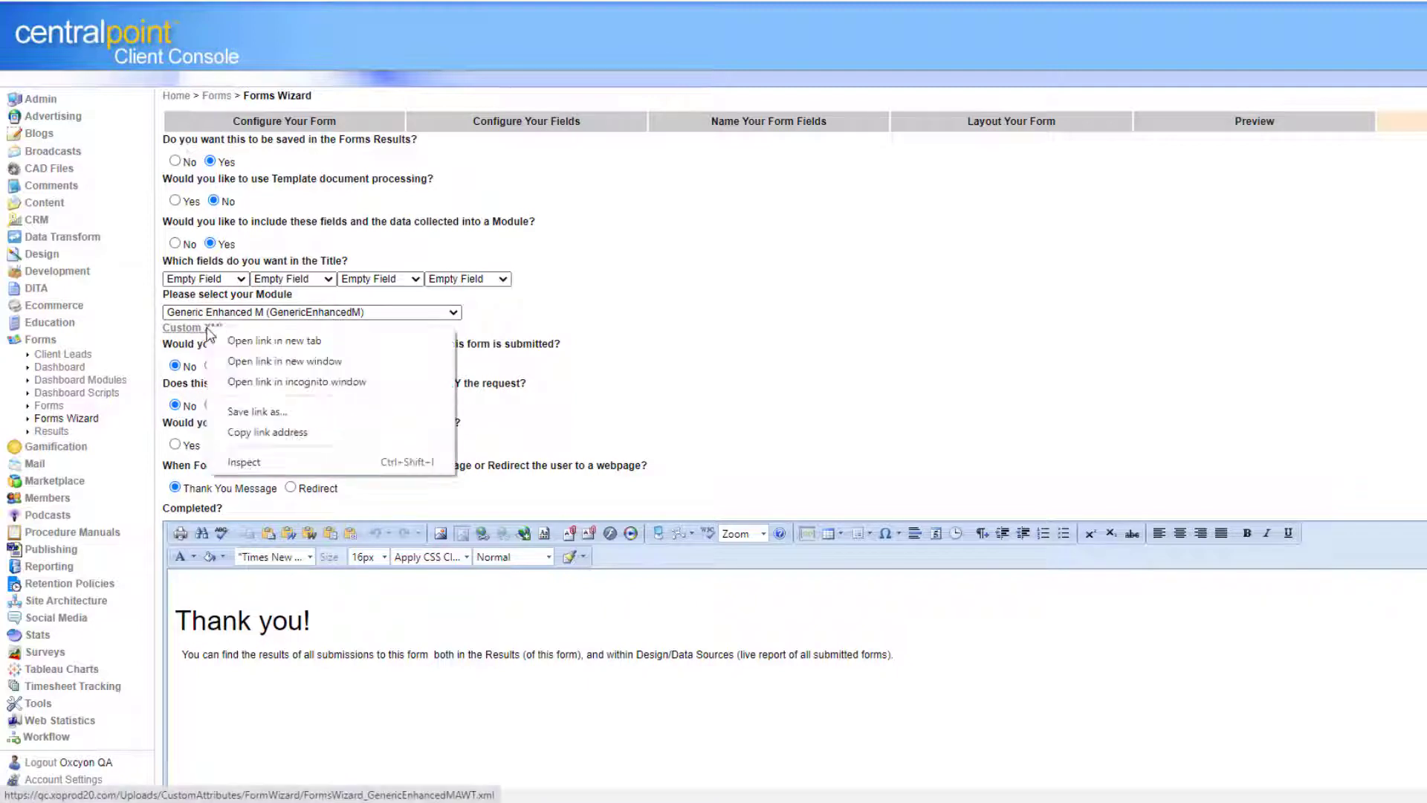
{"action": "left_click", "coordinate": [282, 414]}
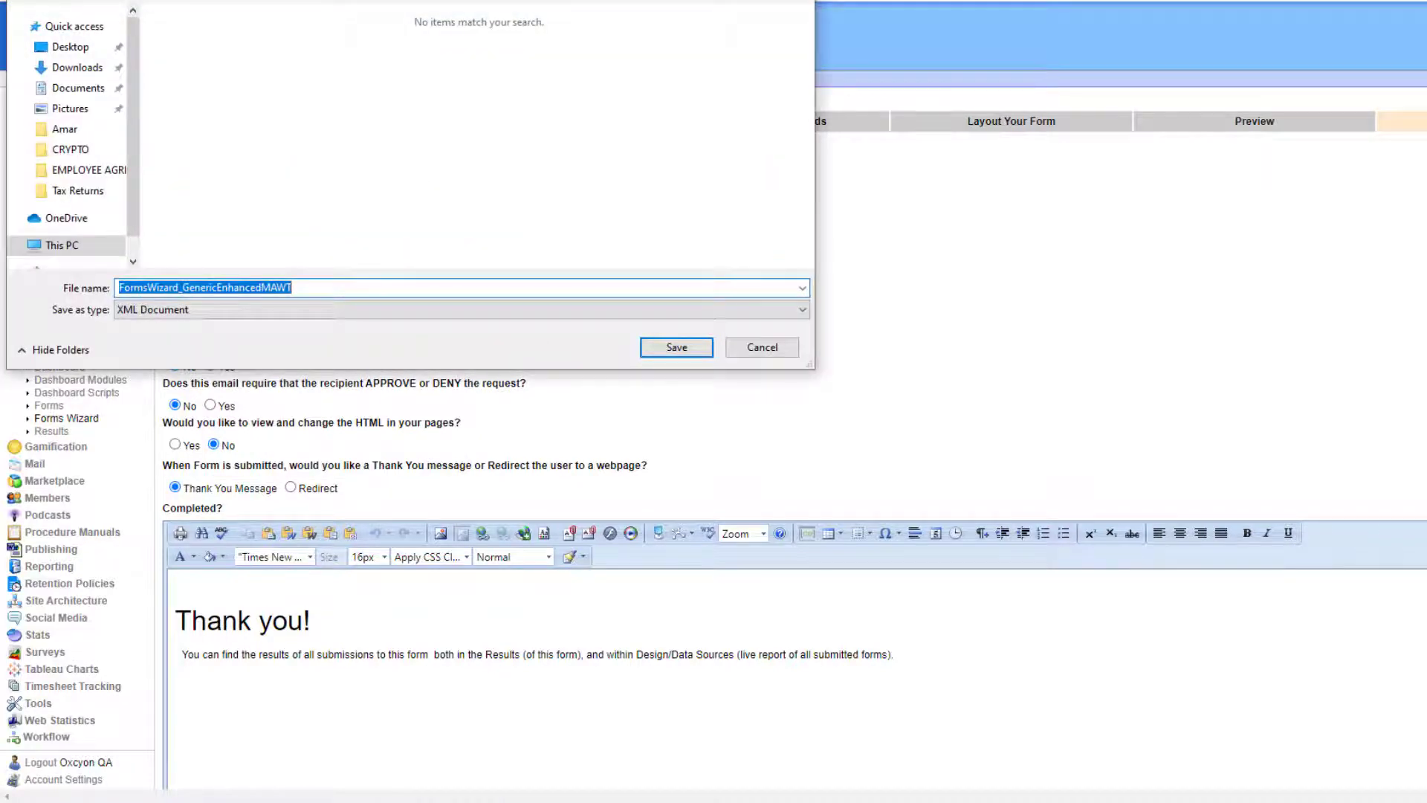
{"action": "key", "text": "Return"}
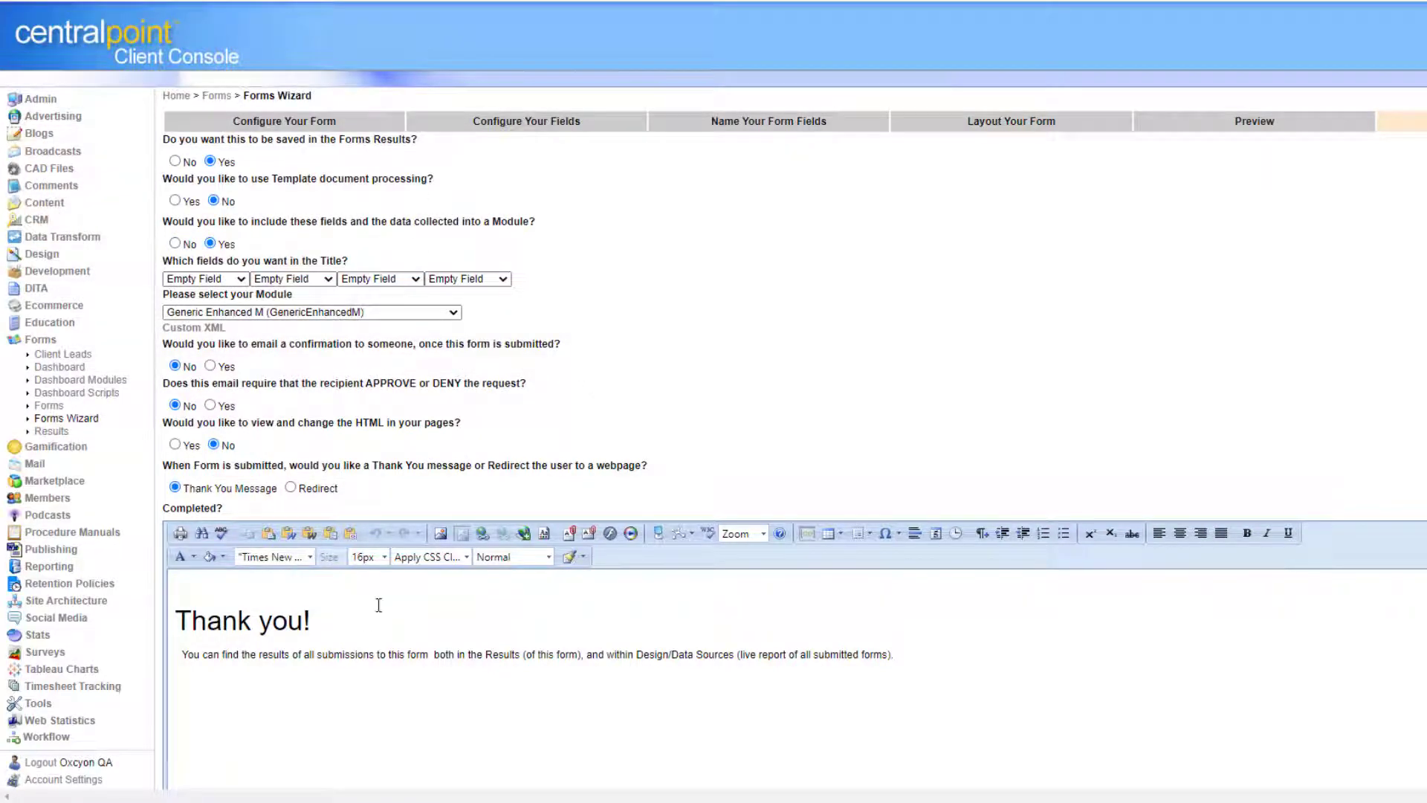
{"action": "left_click_drag", "start_coordinate": [346, 627], "coordinate": [137, 605]}
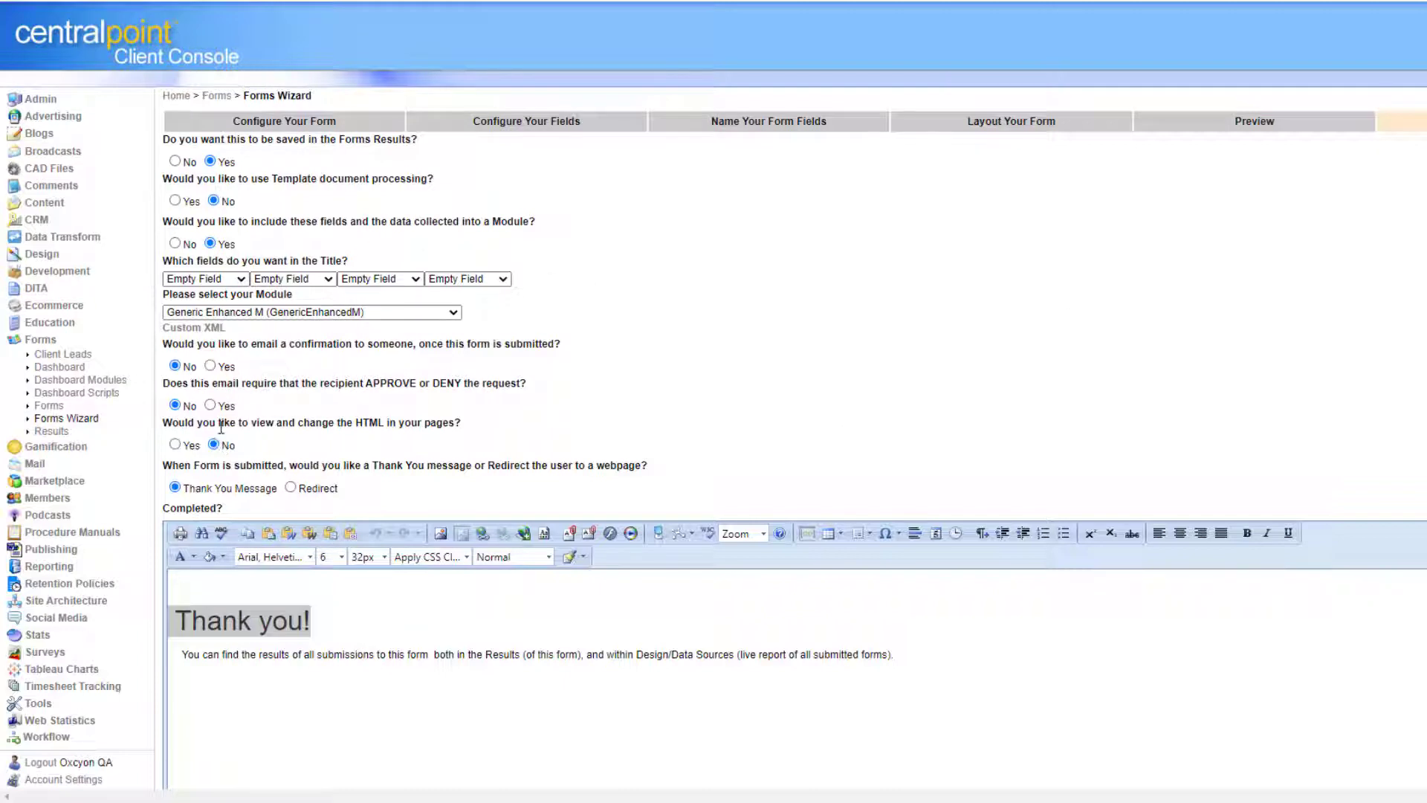
{"action": "left_click", "coordinate": [211, 405]}
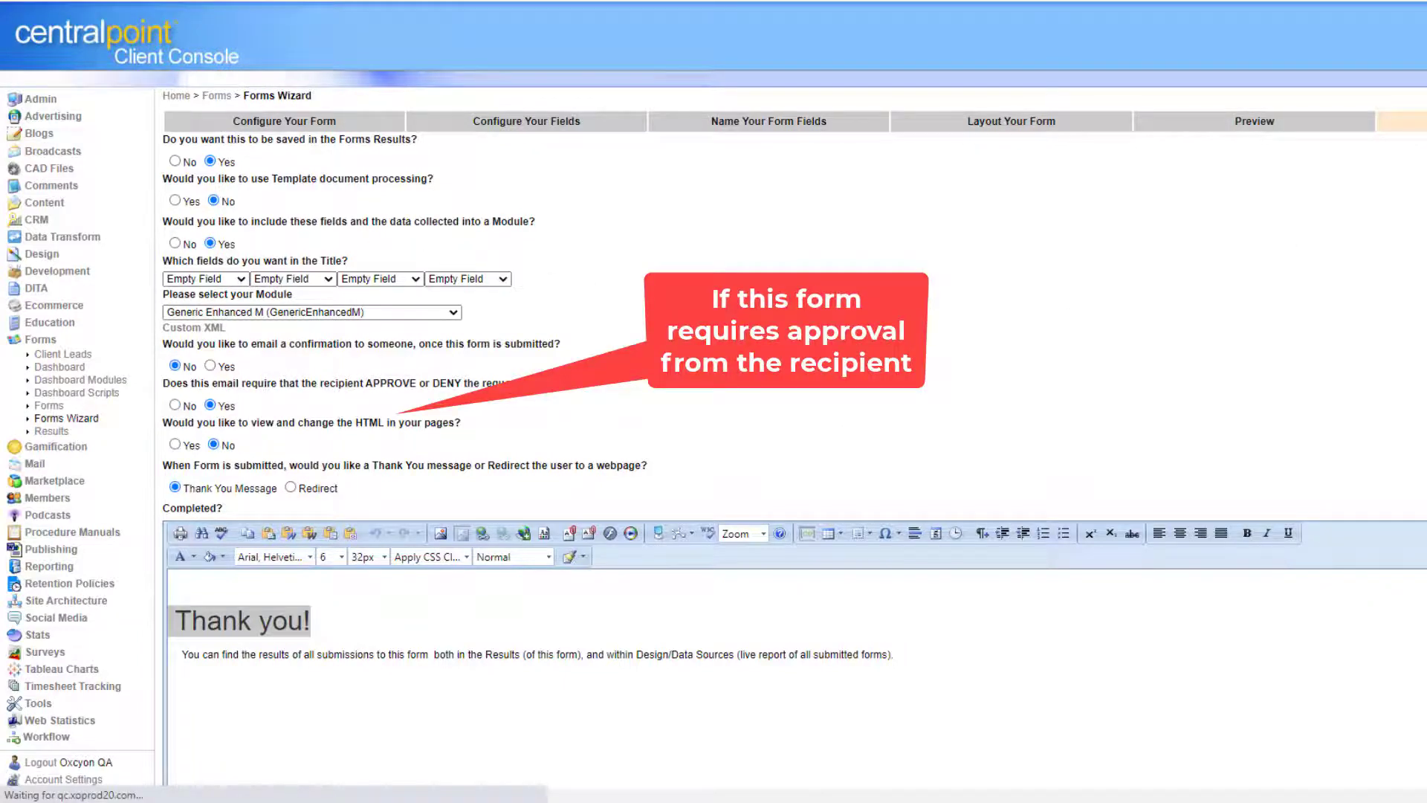
{"action": "scroll", "coordinate": [673, 268], "scroll_direction": "down", "scroll_amount": 4}
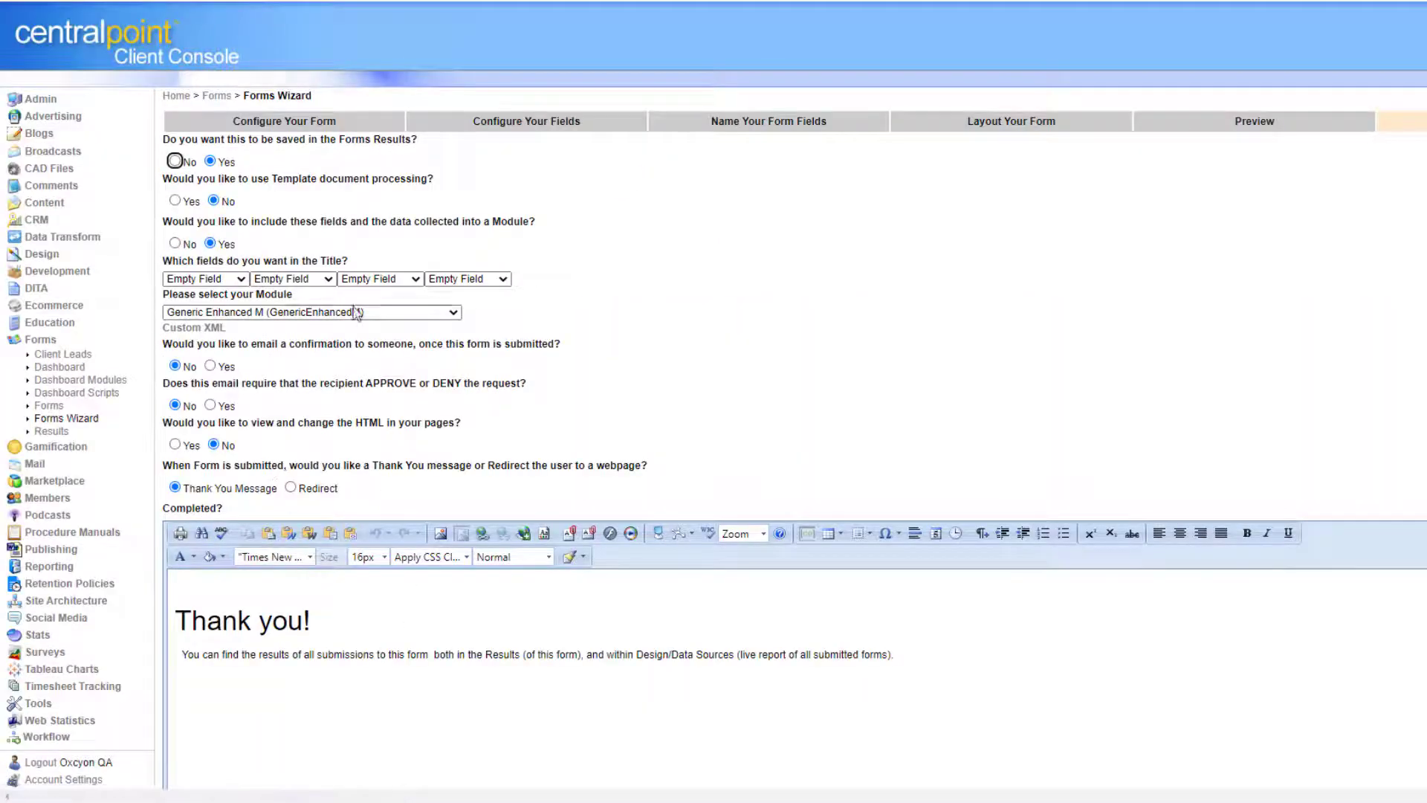
Turn on template document processing, select the field placeholders, and download and open BlankTemplate.docx.
{"action": "left_click", "coordinate": [174, 201]}
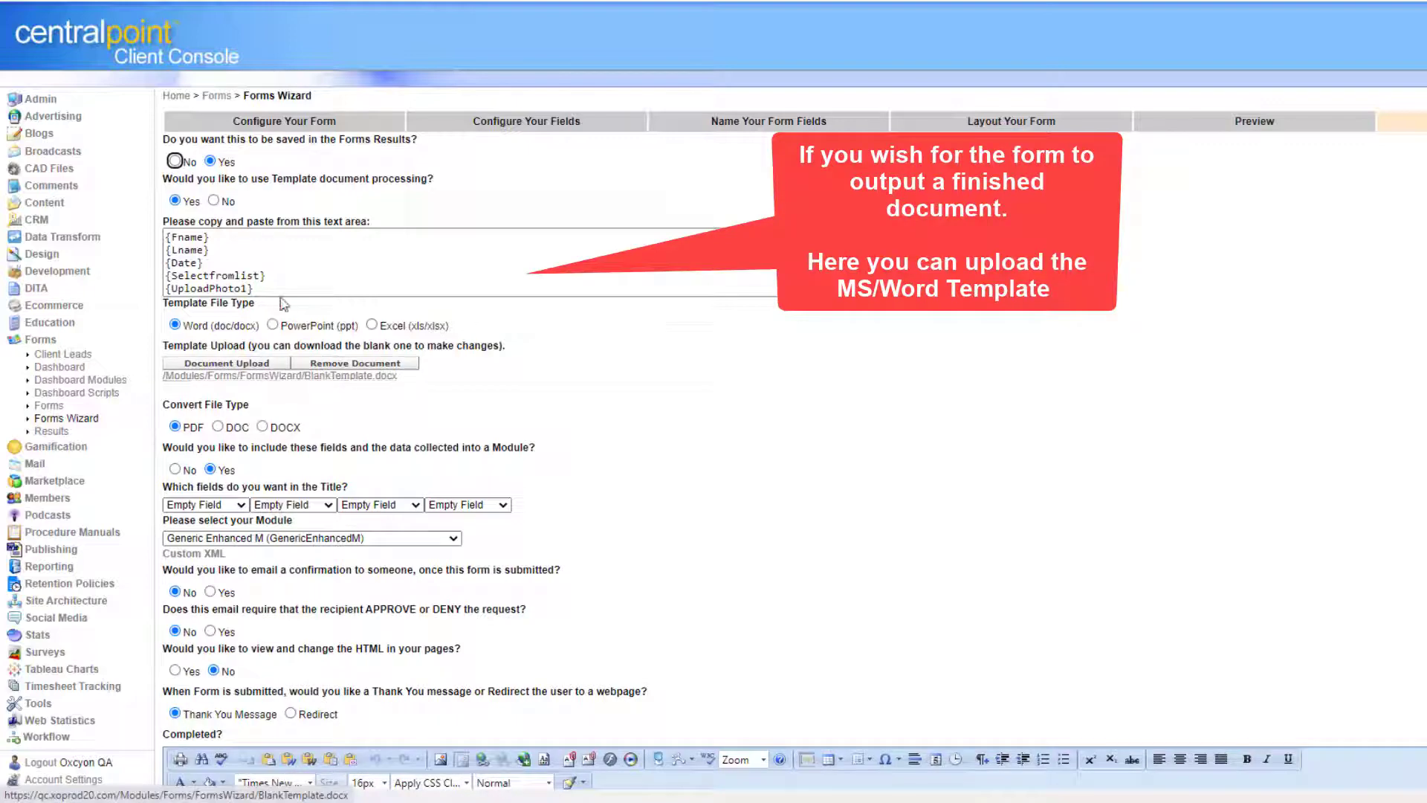
{"action": "left_click", "coordinate": [282, 292]}
{"action": "key", "text": "ctrl+a"}
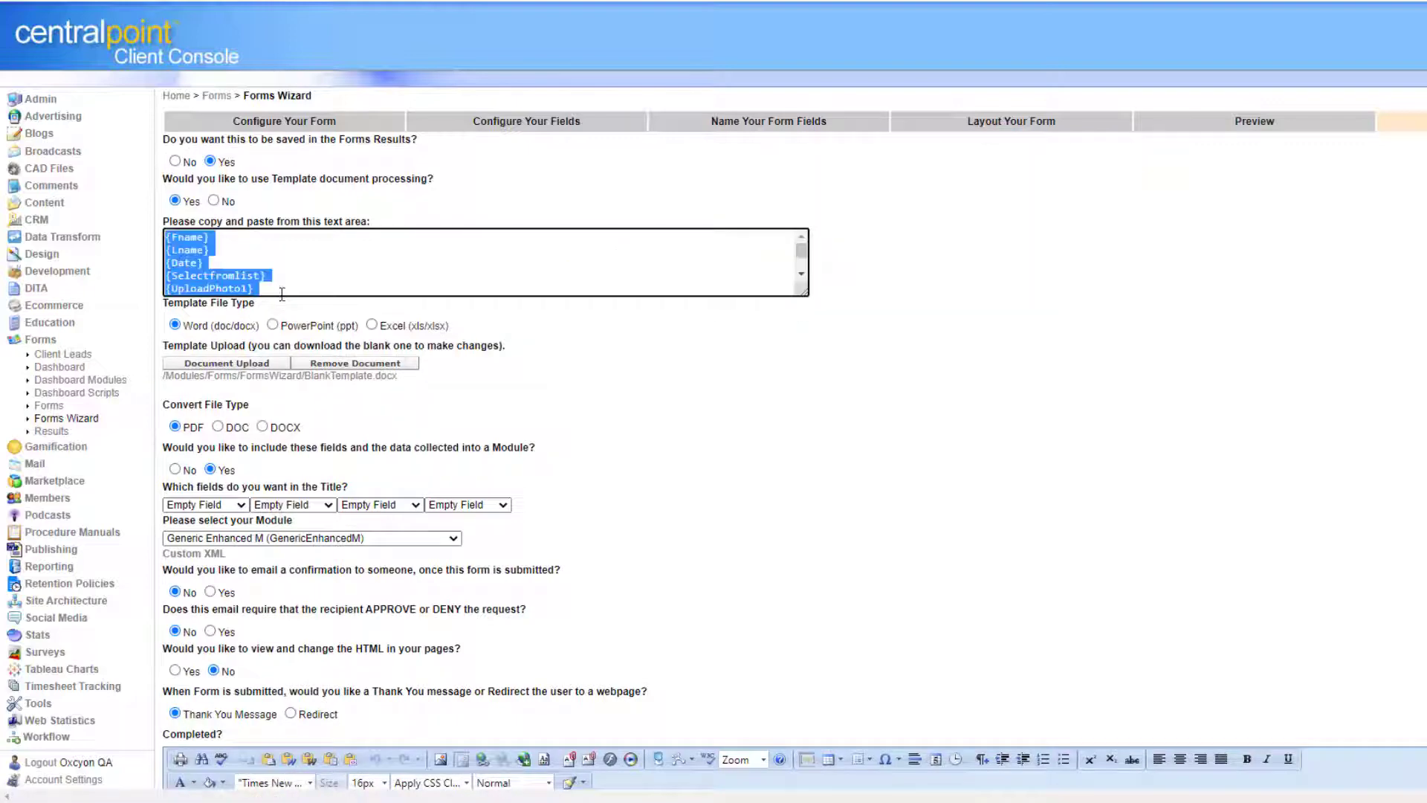
{"action": "left_click", "coordinate": [346, 382]}
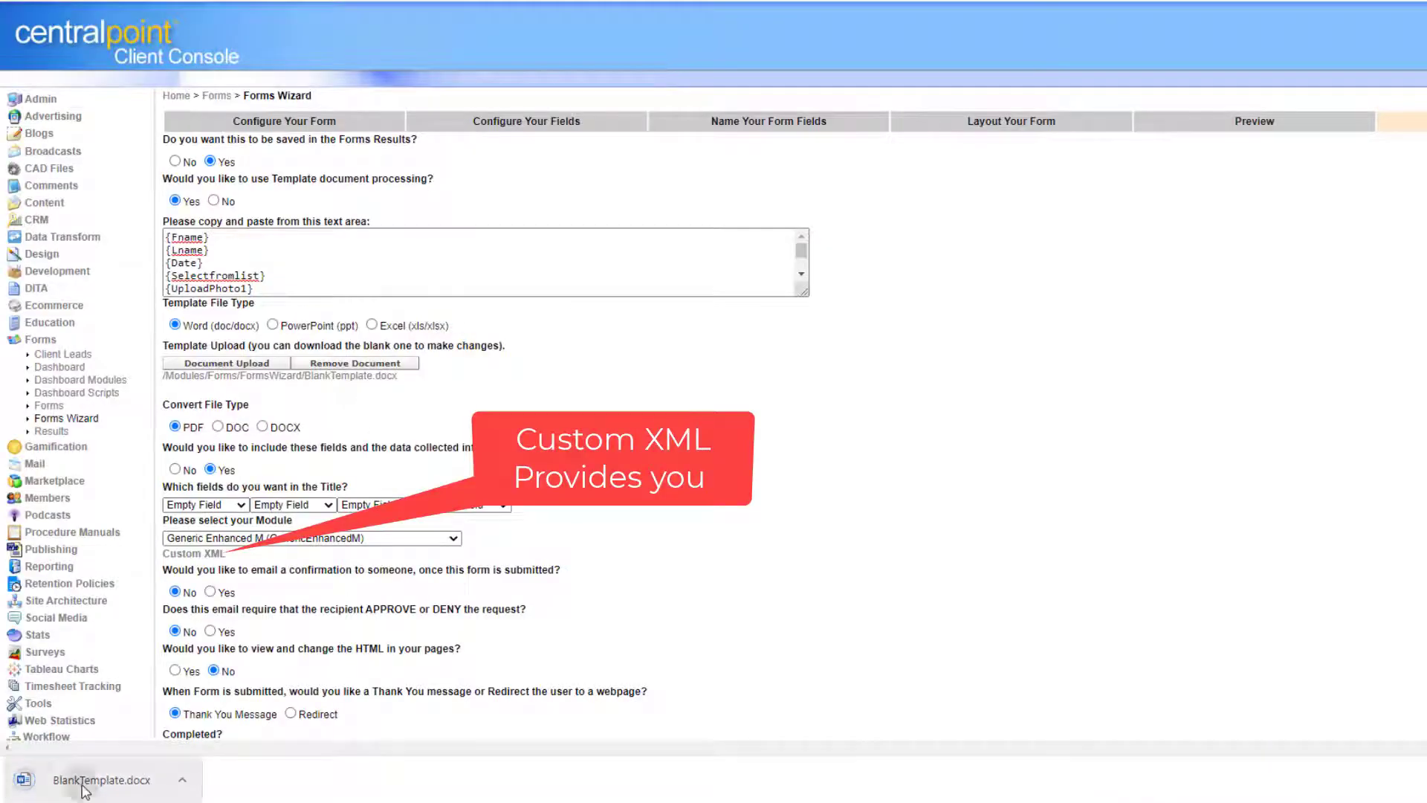
{"action": "left_click", "coordinate": [37, 781]}
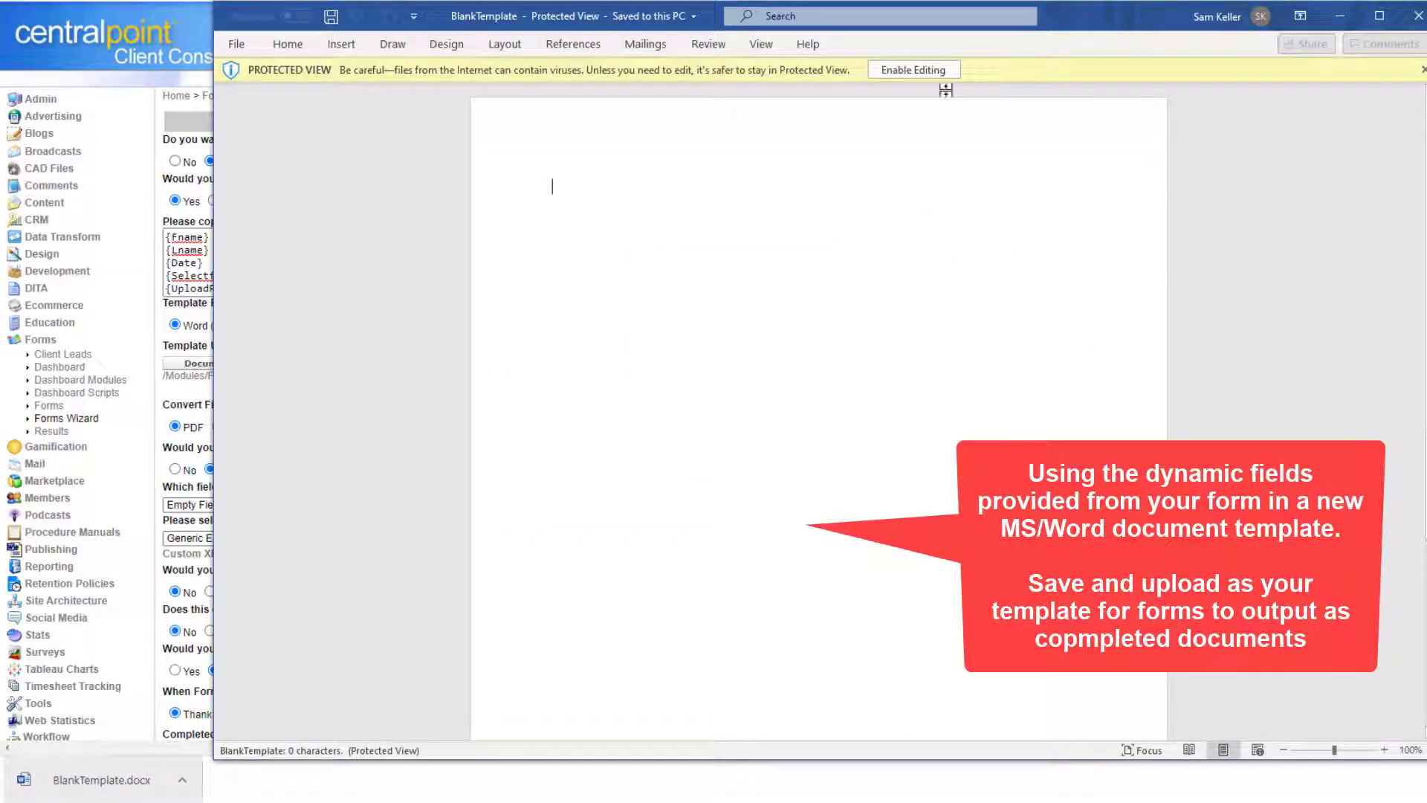
Paste the form's {field} placeholders into the Word template and save it under a new name.
{"action": "left_click", "coordinate": [924, 74]}
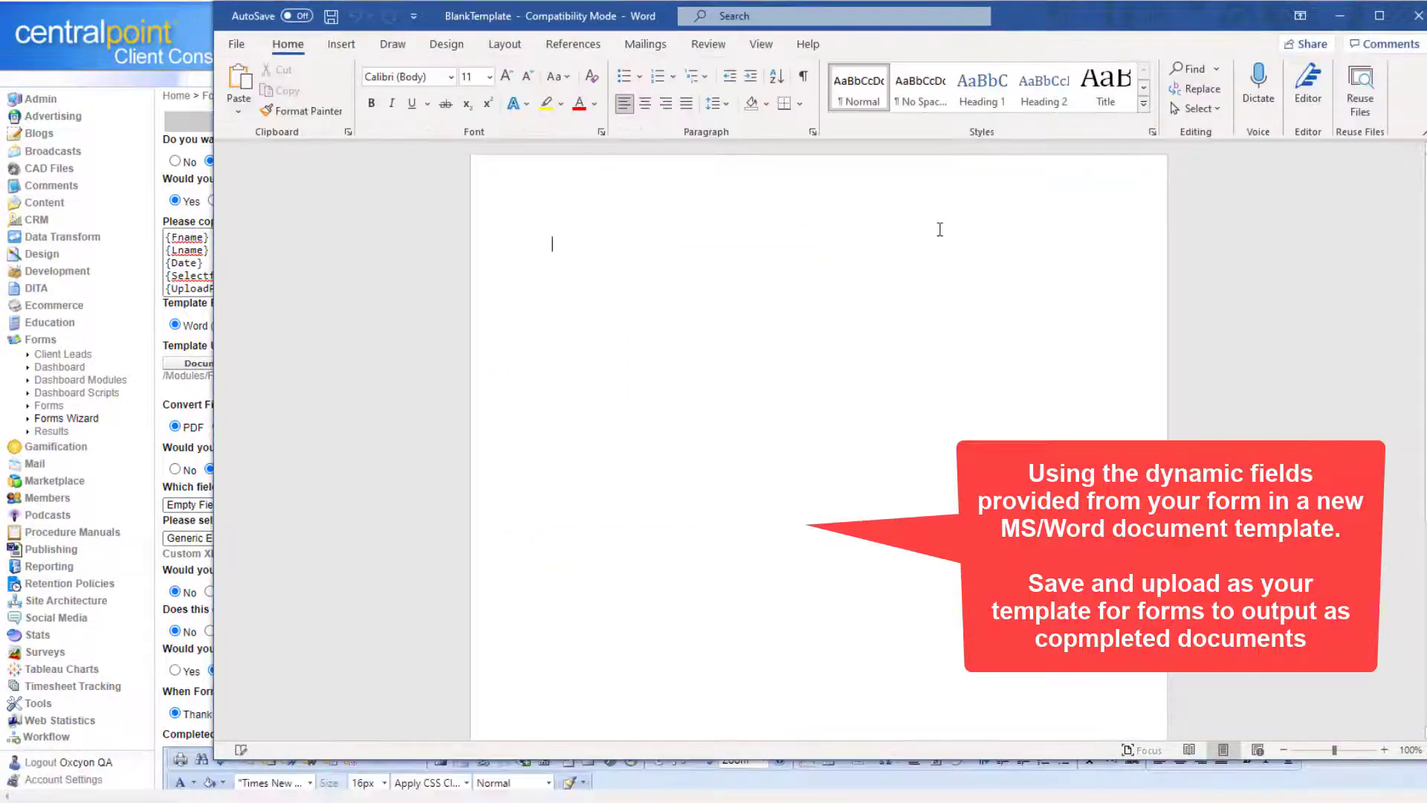
{"action": "key", "text": "ctrl+v"}
{"action": "left_click", "coordinate": [237, 44]}
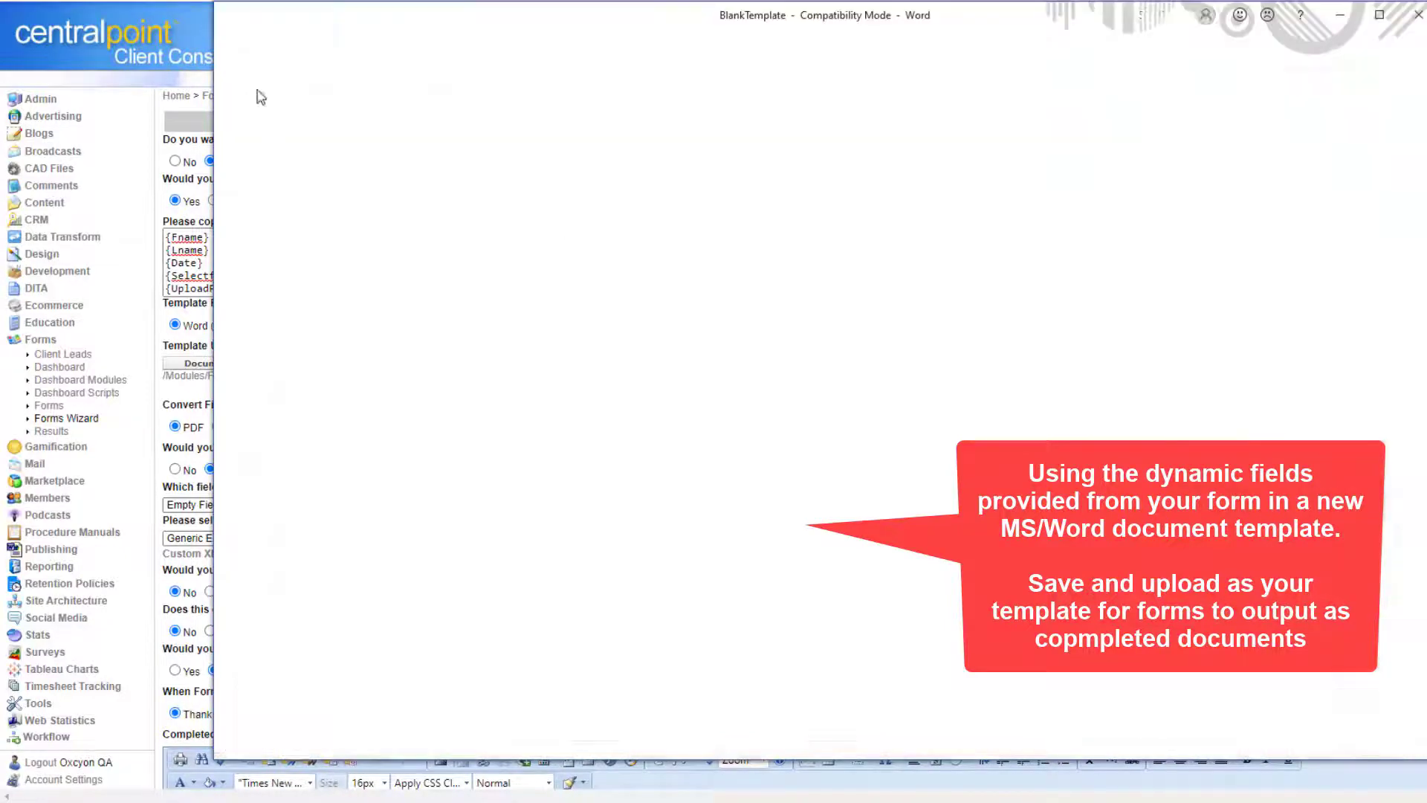
{"action": "left_click", "coordinate": [279, 278]}
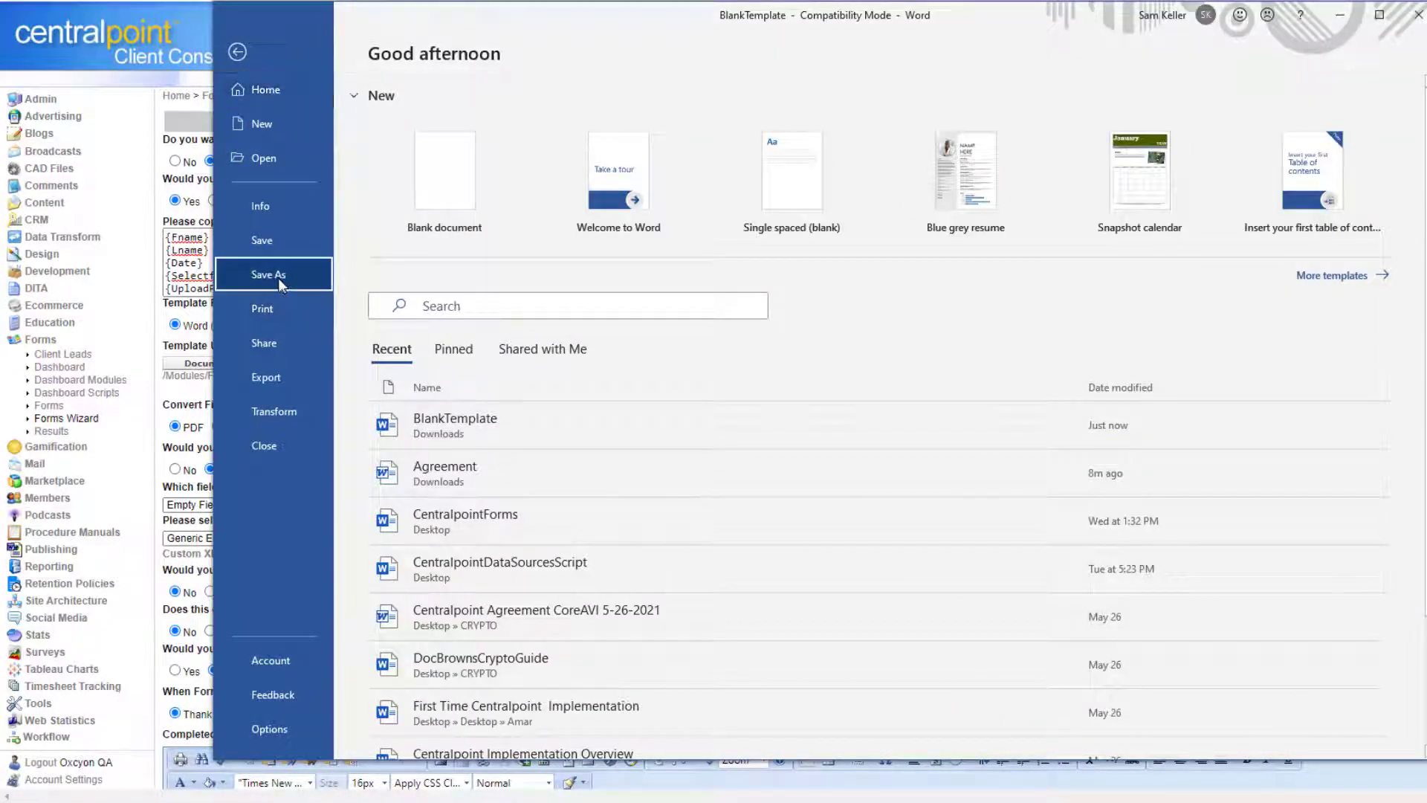
{"action": "left_click_drag", "start_coordinate": [611, 29], "coordinate": [0, 29]}
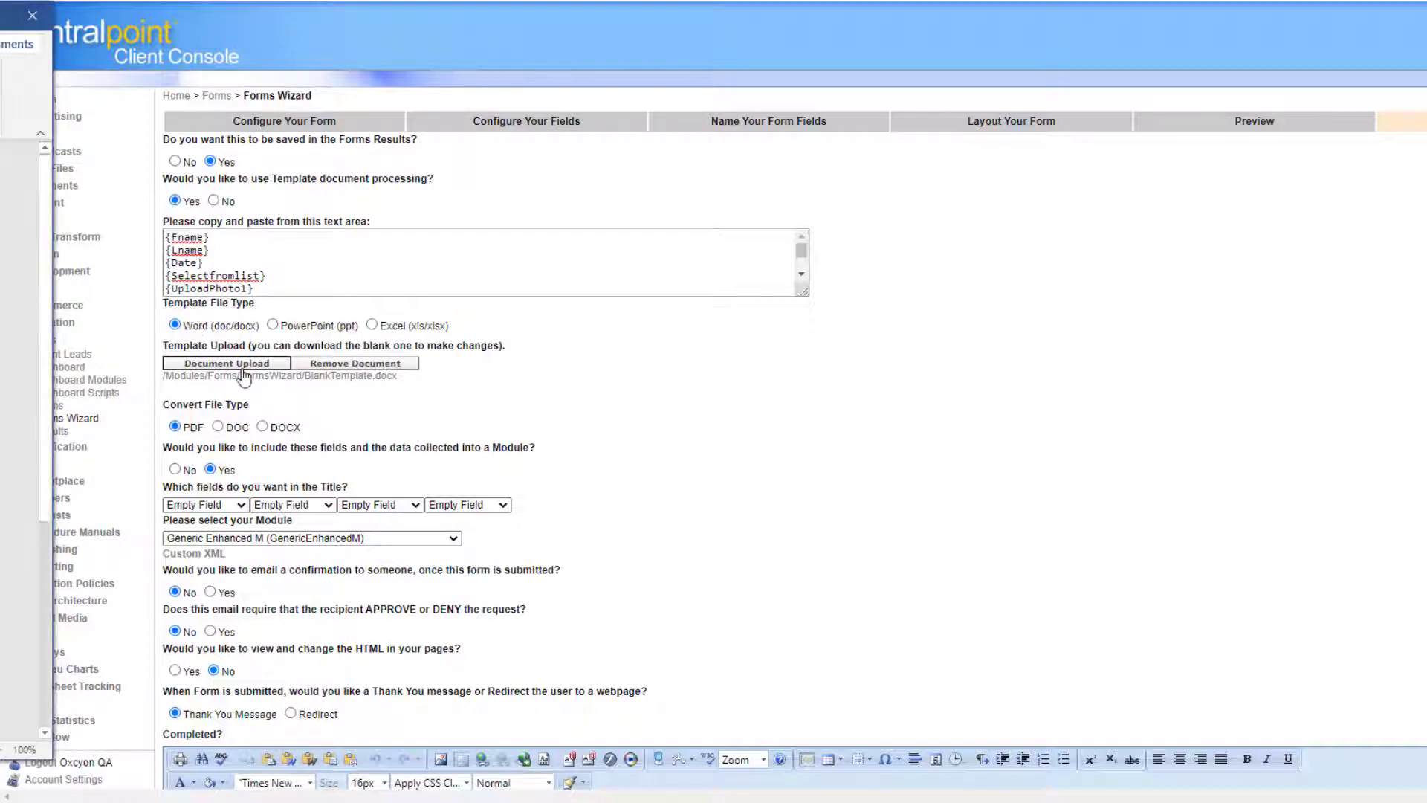
Upload the edited BlankTemplate.docx as the form's template and save the form.
{"action": "left_click", "coordinate": [285, 364]}
{"action": "left_click_drag", "start_coordinate": [721, 132], "coordinate": [0, 133]}
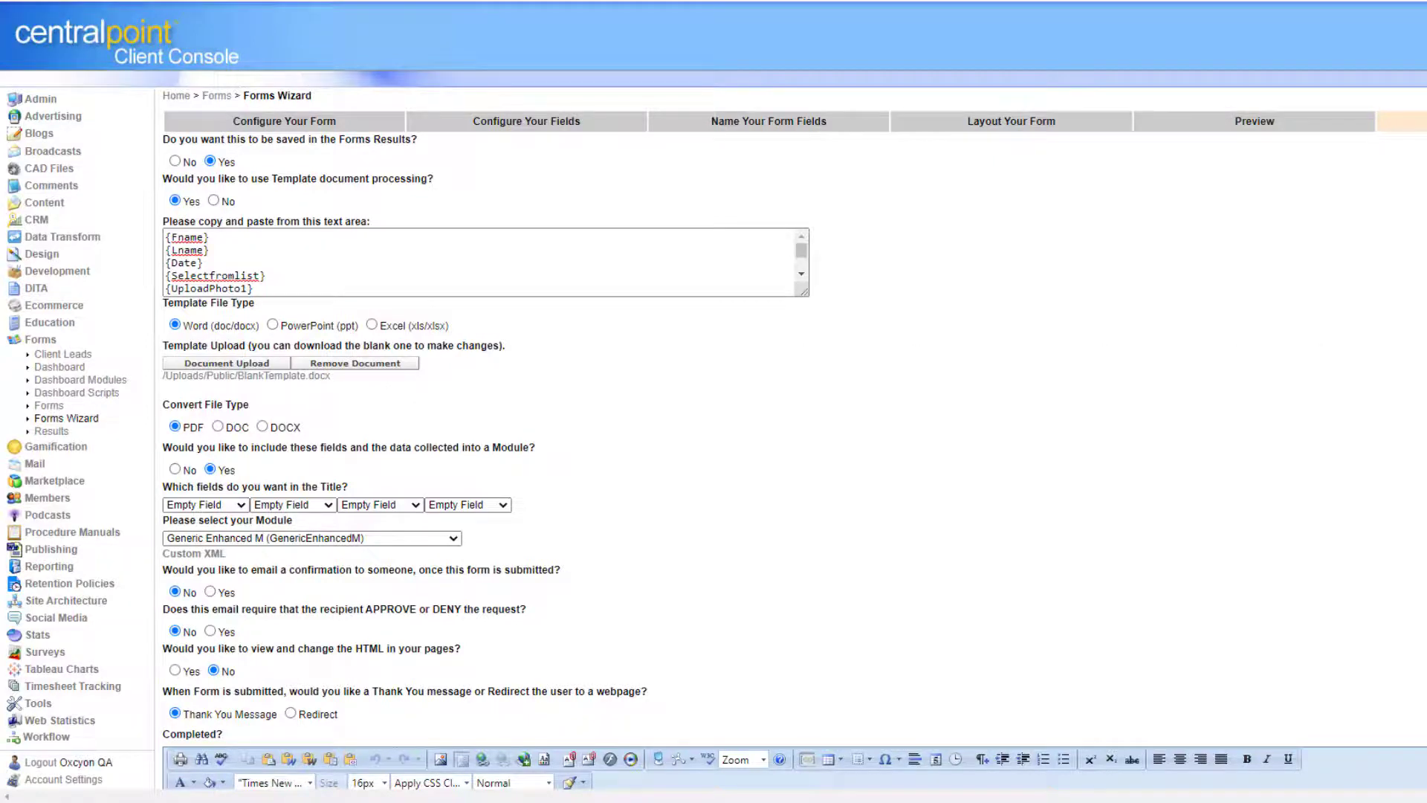
{"action": "scroll", "coordinate": [714, 402], "scroll_direction": "down", "scroll_amount": 5}
{"action": "left_click", "coordinate": [925, 751]}
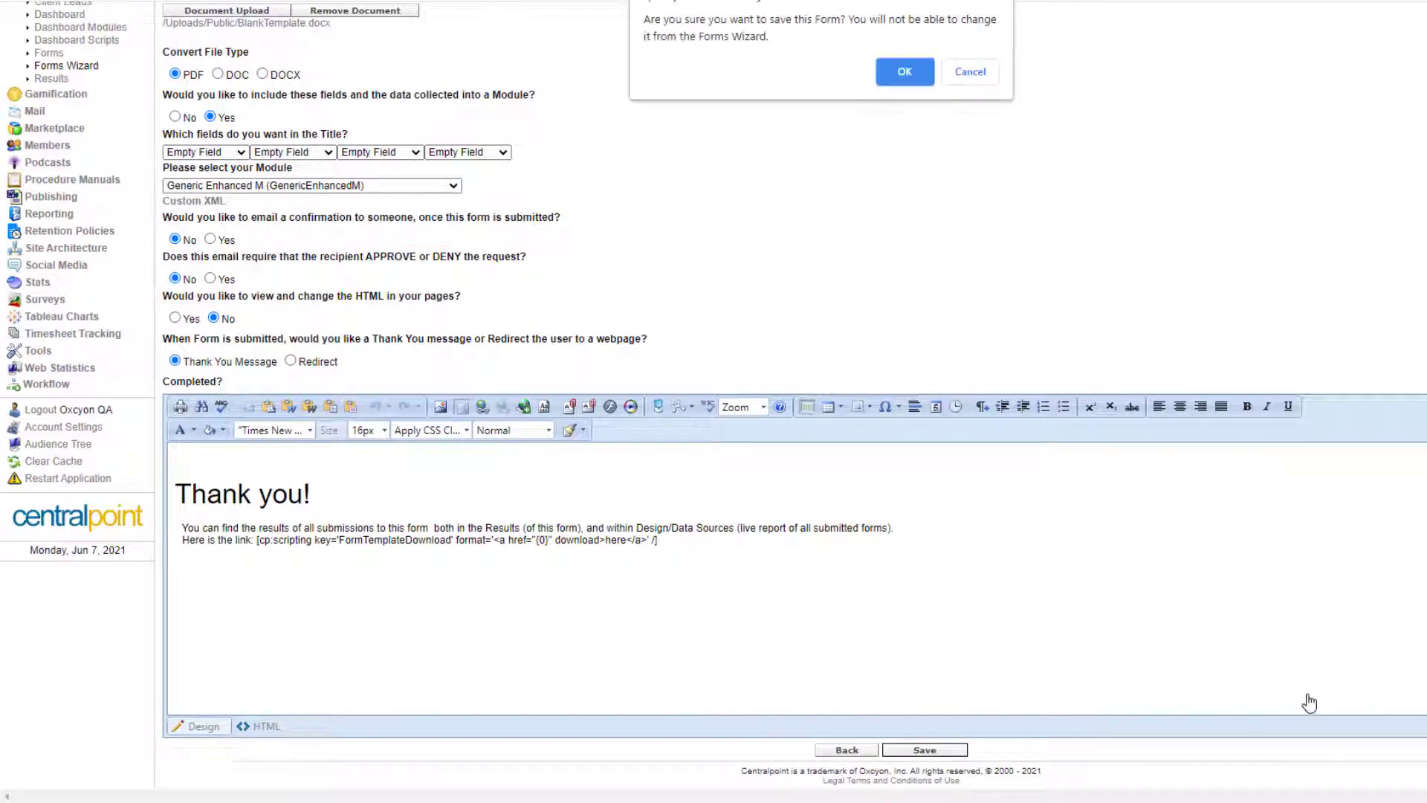
Save My New Form and look over its preview.
{"action": "left_click", "coordinate": [918, 72]}
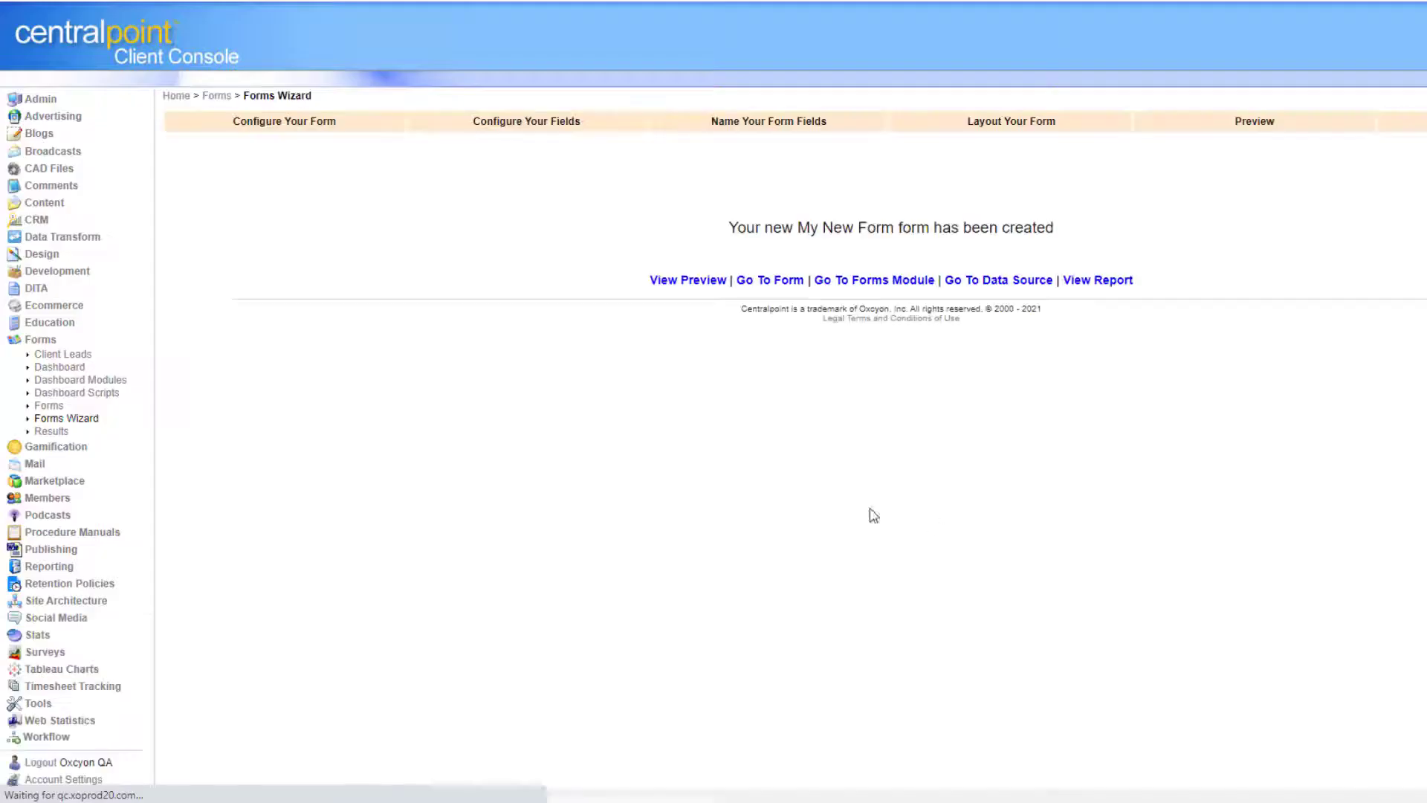
{"action": "left_click", "coordinate": [711, 285]}
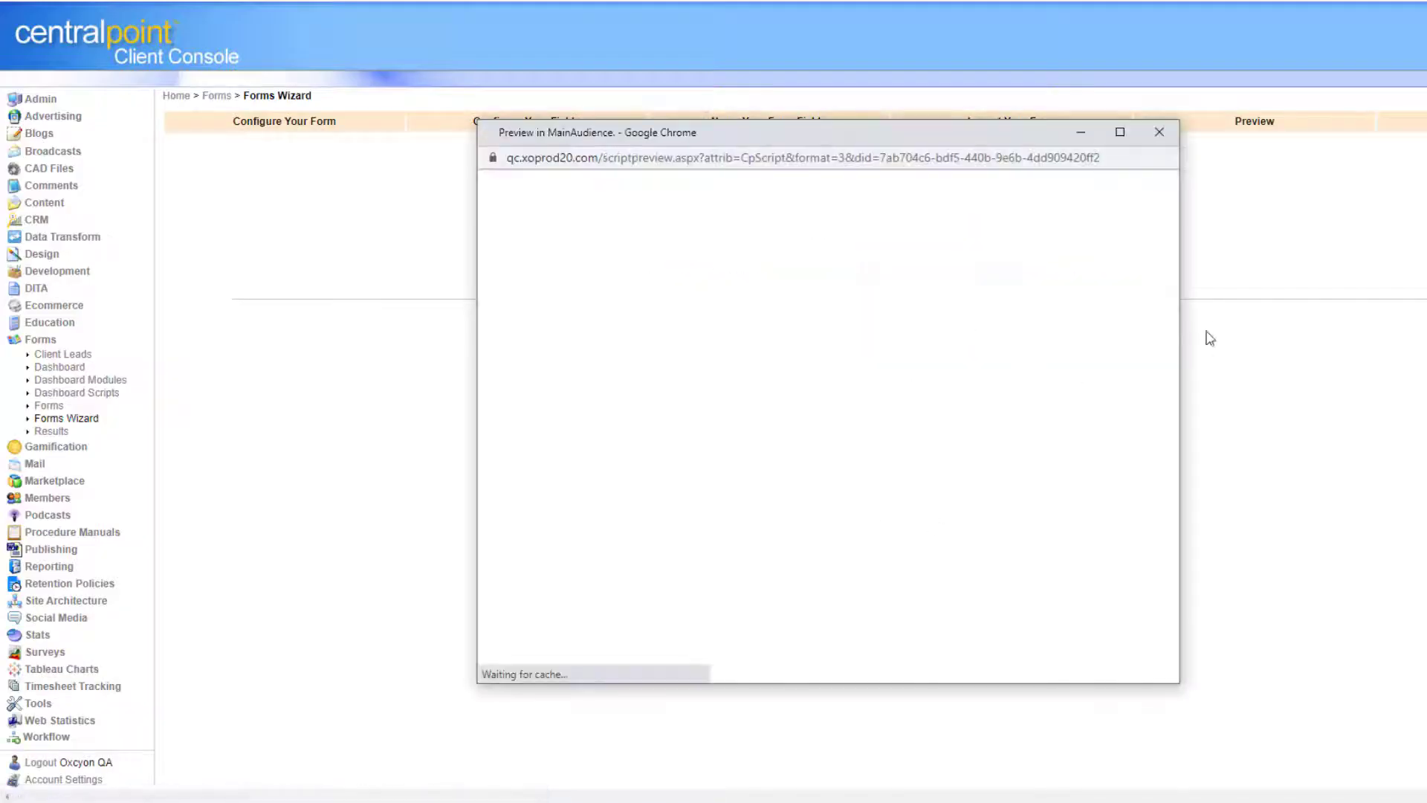
{"action": "scroll", "coordinate": [1145, 446], "scroll_direction": "down", "scroll_amount": 10}
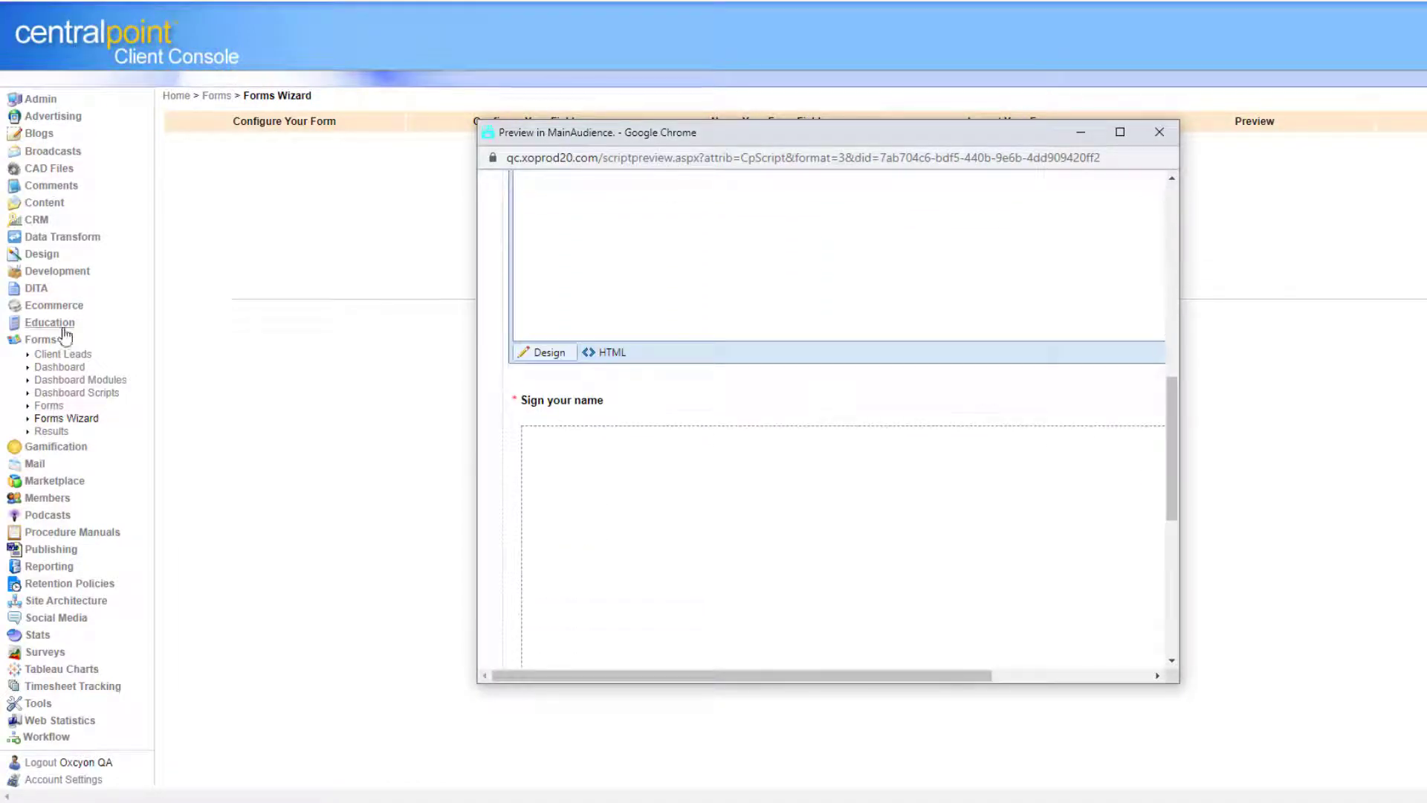
{"action": "left_click", "coordinate": [40, 340]}
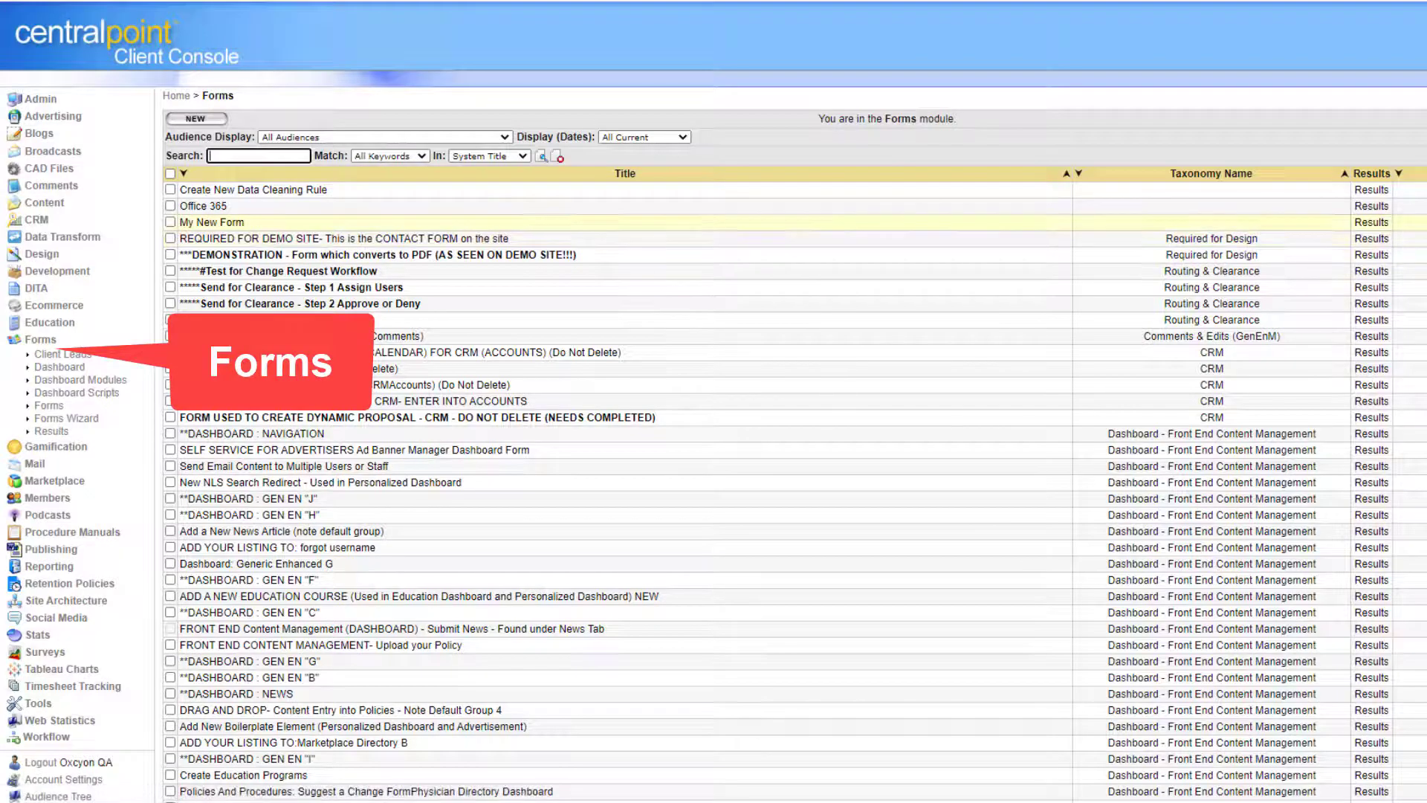
Copy the form's embed script from its widened preview window, then go to Site Architecture.
{"action": "left_click", "coordinate": [1418, 222]}
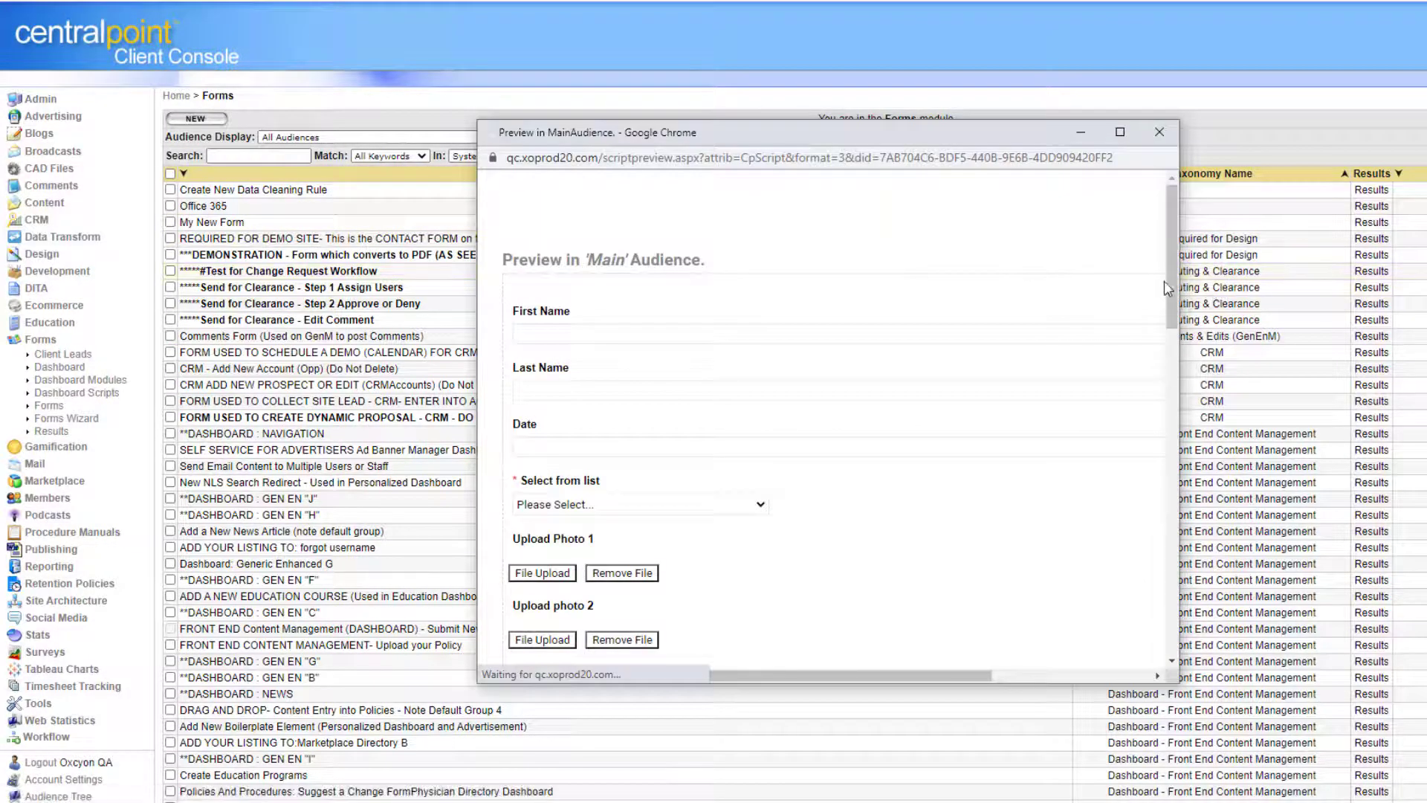
{"action": "left_click_drag", "start_coordinate": [1165, 287], "coordinate": [1426, 268]}
{"action": "scroll", "coordinate": [1412, 420], "scroll_direction": "down", "scroll_amount": 6}
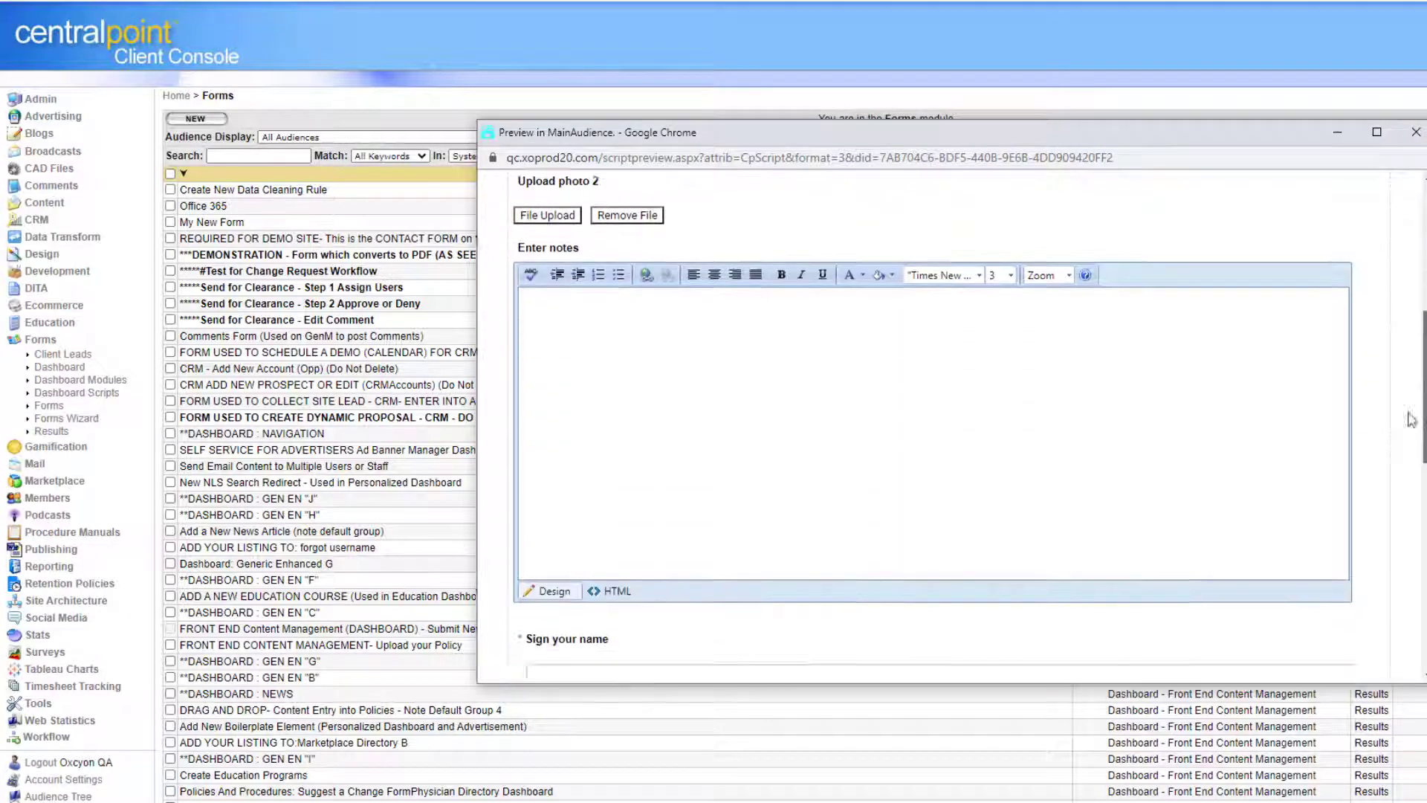
{"action": "scroll", "coordinate": [1398, 505], "scroll_direction": "down", "scroll_amount": 8}
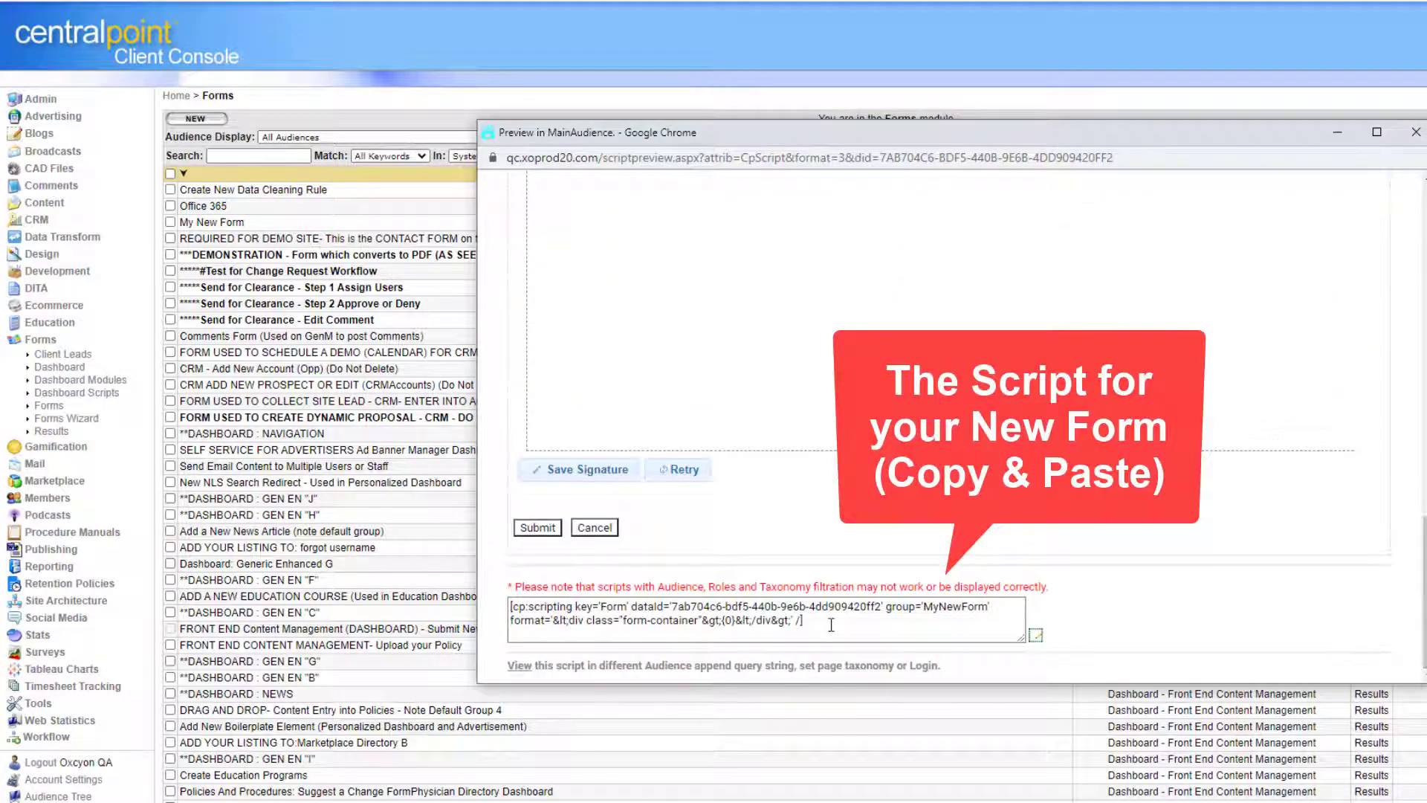
{"action": "triple_click", "coordinate": [831, 624]}
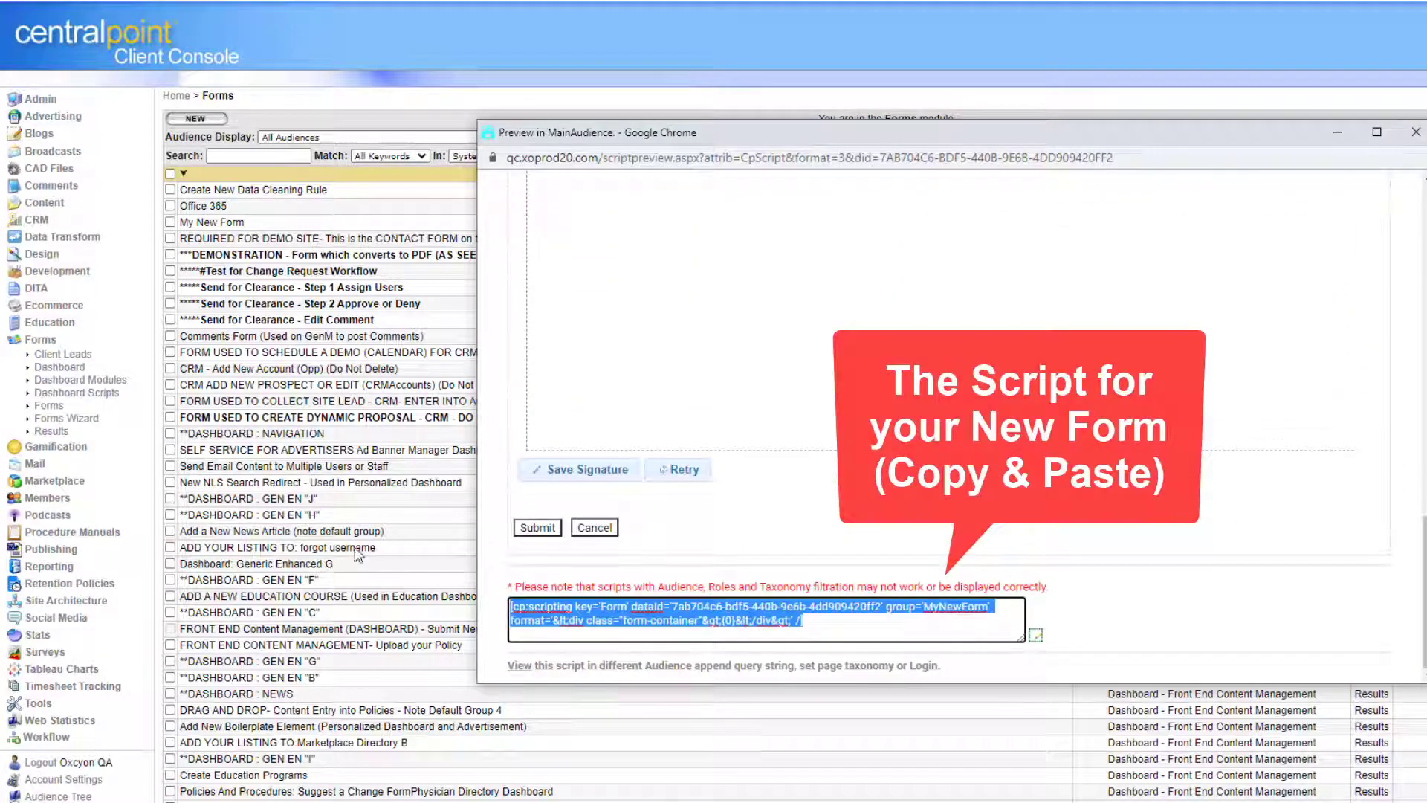
{"action": "left_click", "coordinate": [71, 606]}
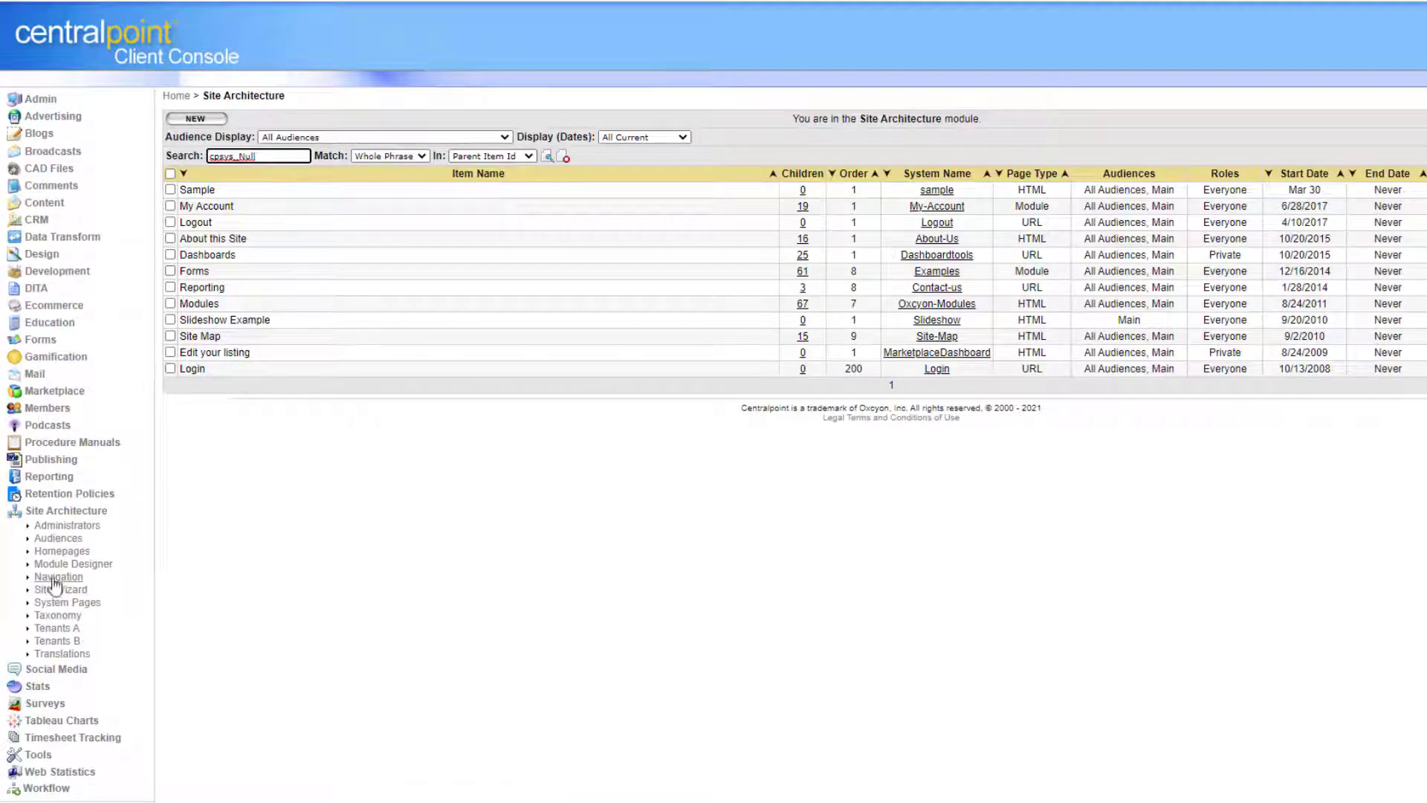
Create a new Navigation page under About this Site titled 'My New Form'.
{"action": "left_click", "coordinate": [56, 584]}
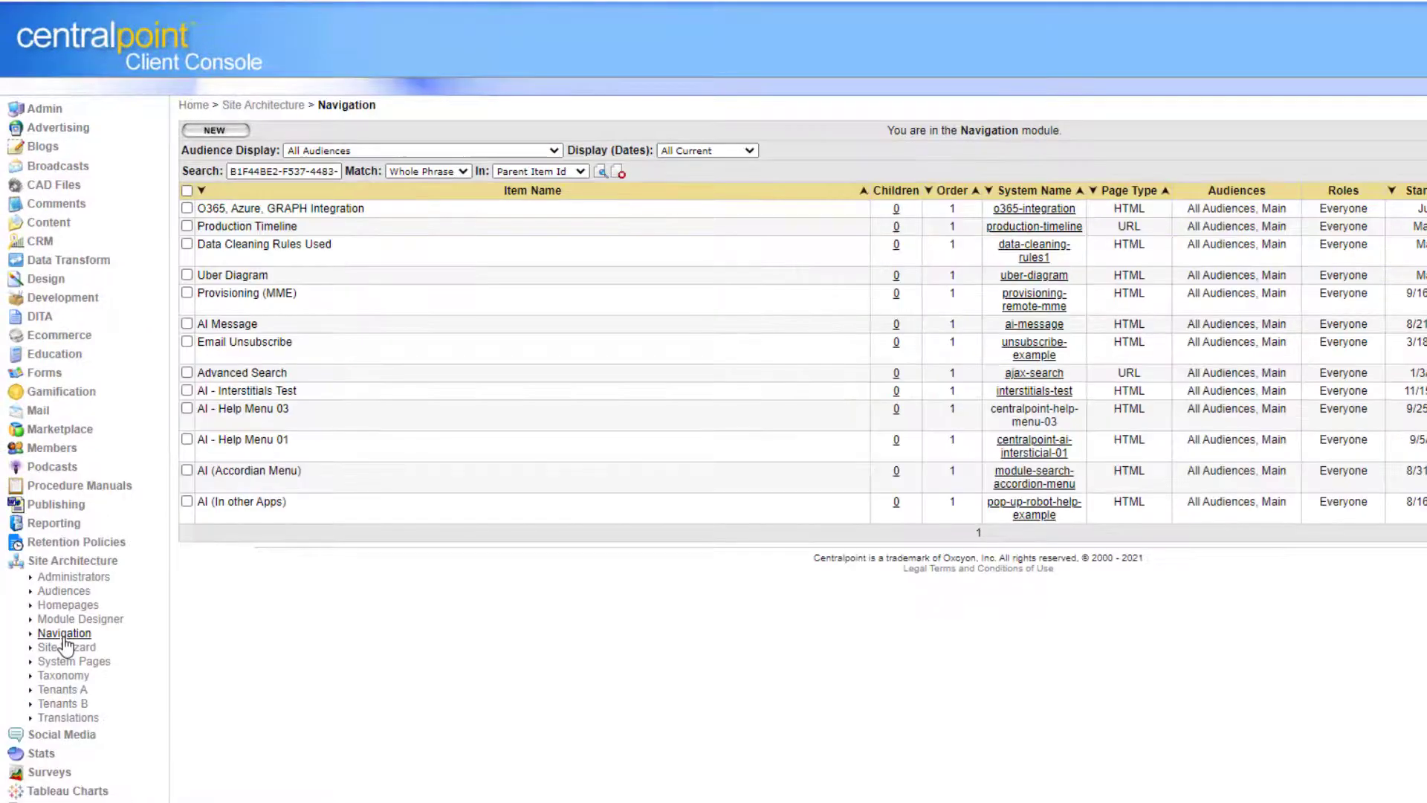
{"action": "left_click", "coordinate": [65, 637]}
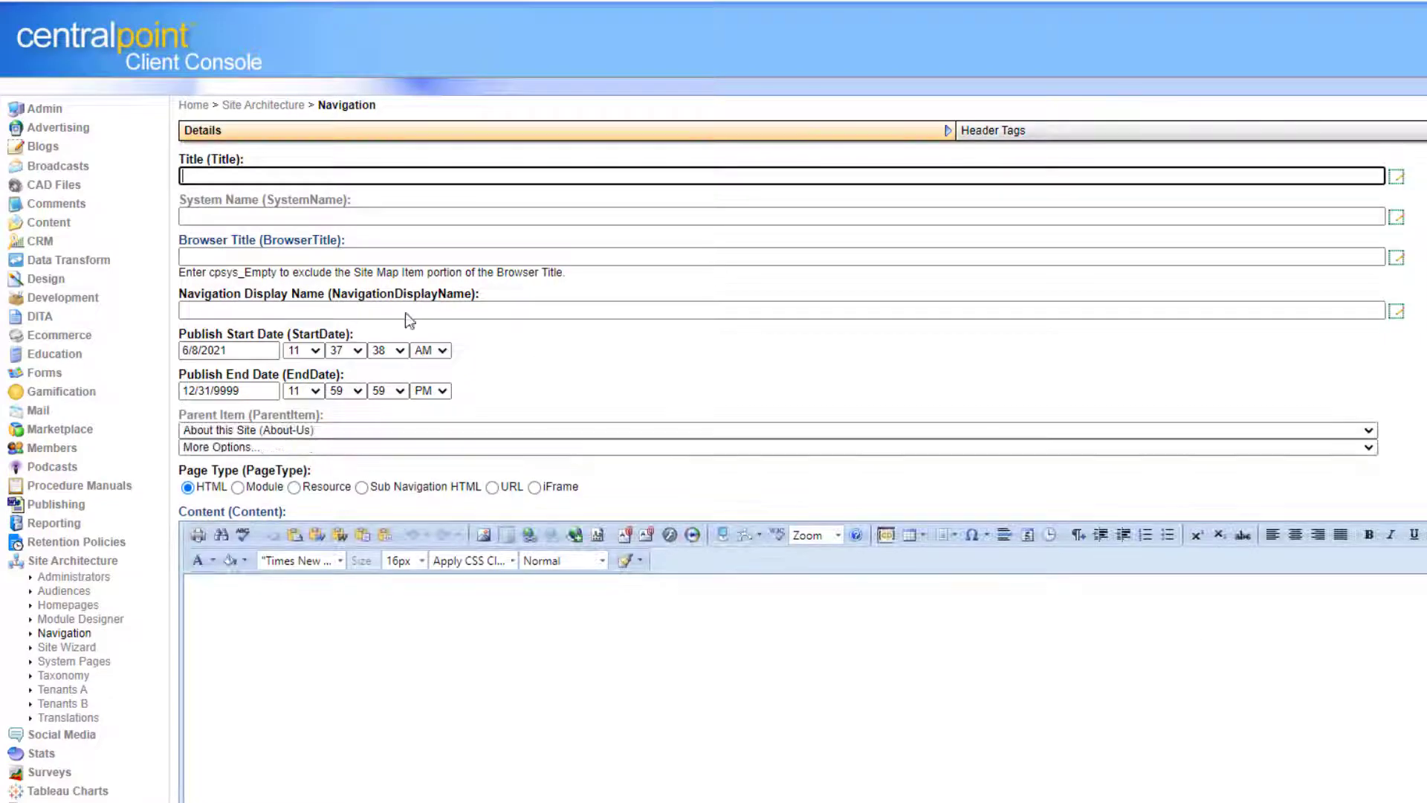
{"action": "left_click", "coordinate": [276, 175]}
{"action": "type", "text": "My New Form"}
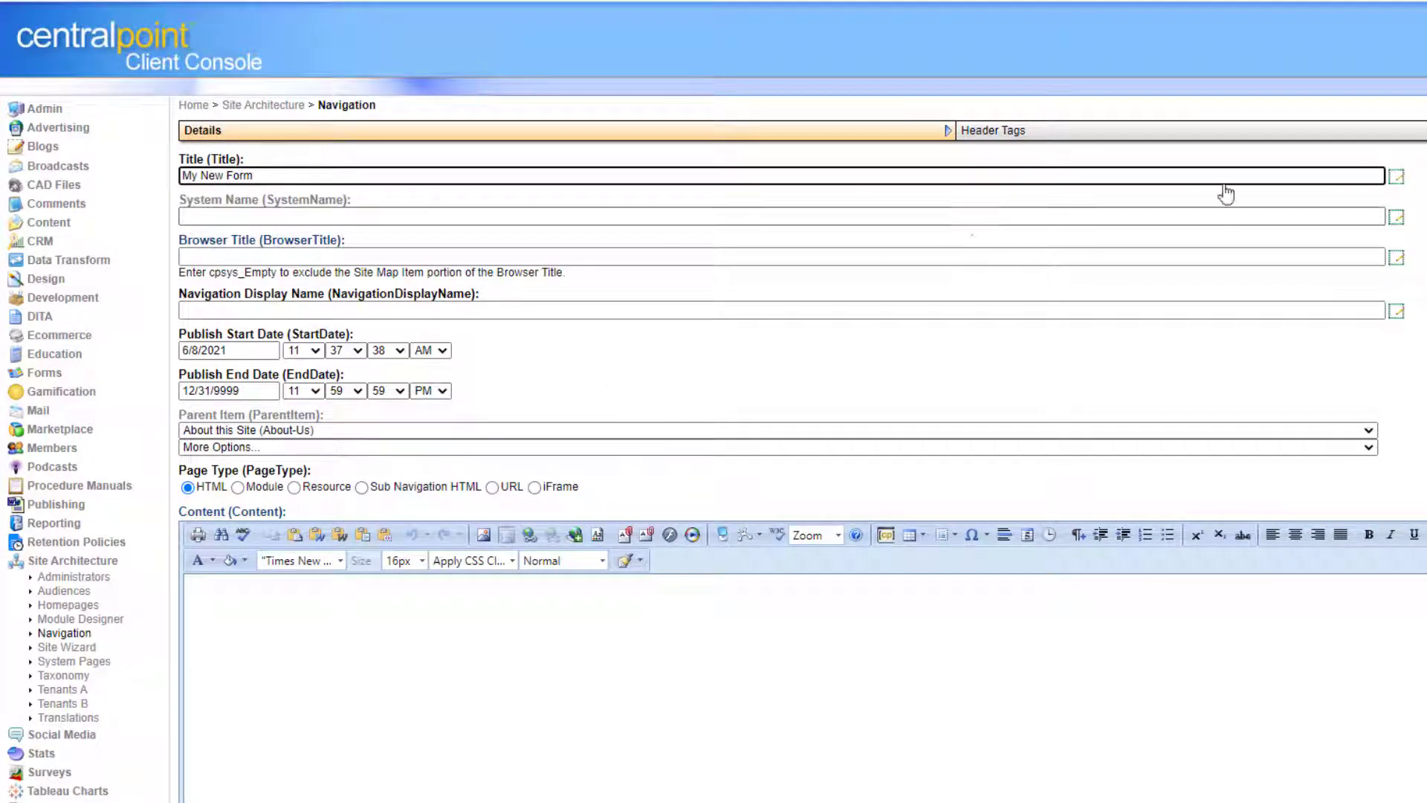
{"action": "scroll", "coordinate": [370, 583], "scroll_direction": "down", "scroll_amount": 4}
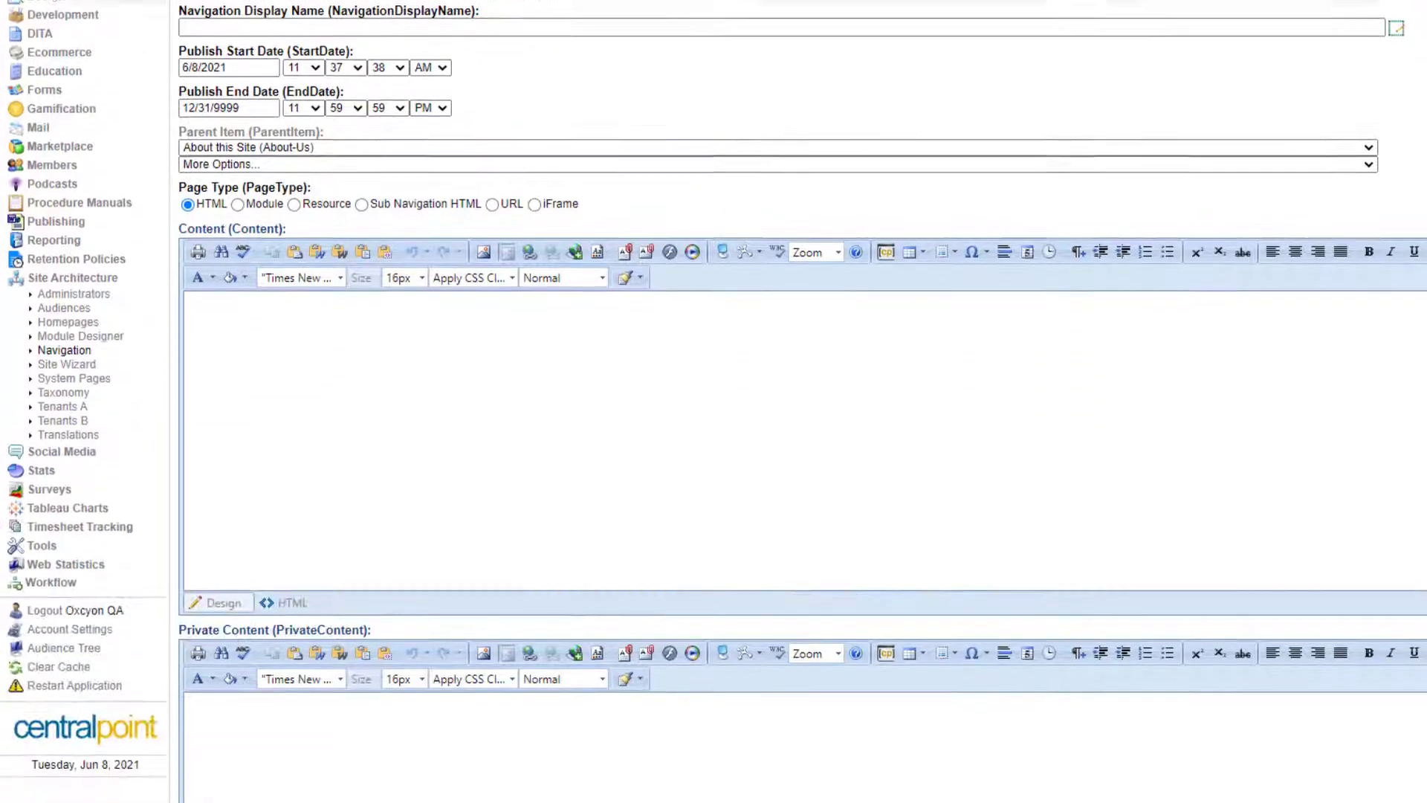
Paste the form's cp:scripting tag into the page Content through the HTML view.
{"action": "left_click", "coordinate": [292, 575]}
{"action": "key", "text": "ctrl+v"}
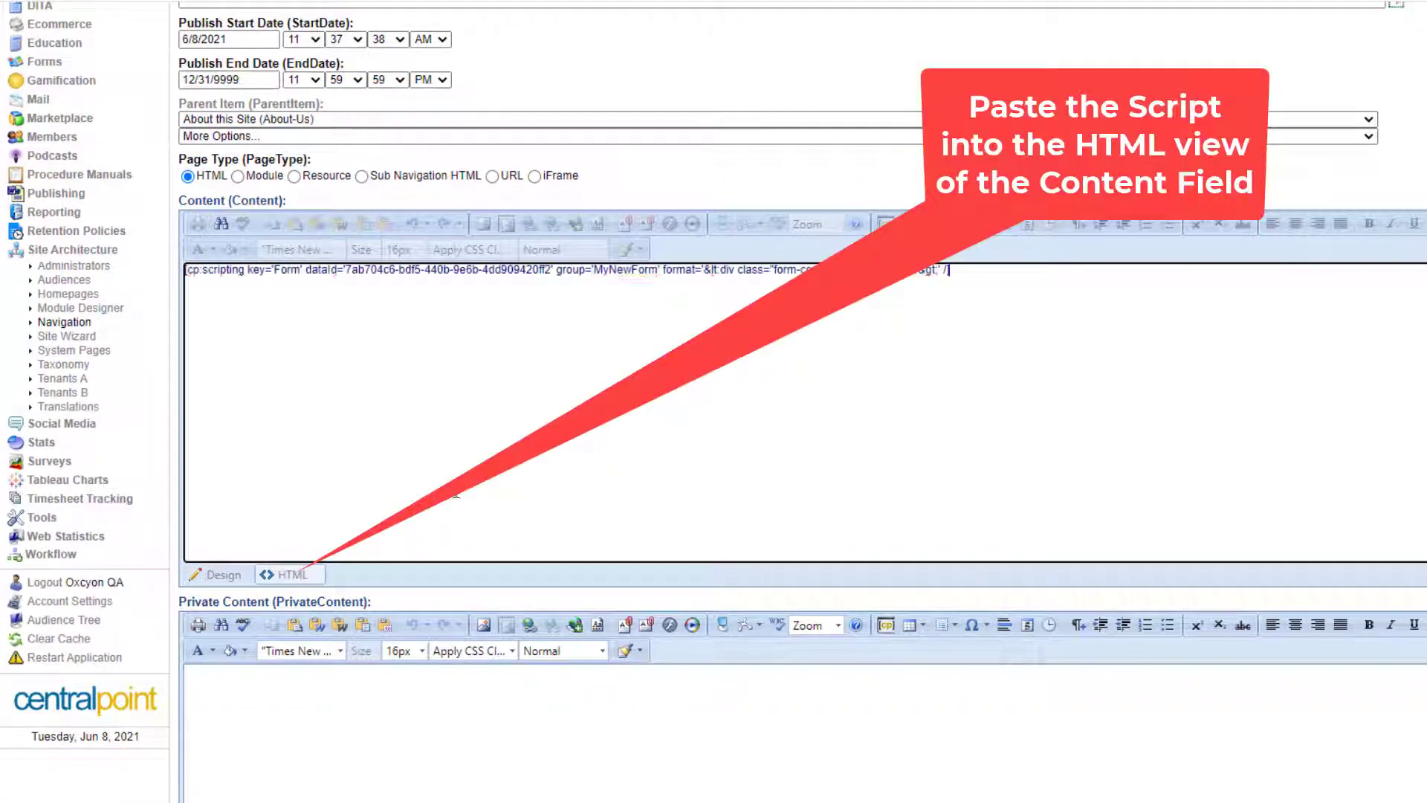
{"action": "left_click", "coordinate": [232, 576]}
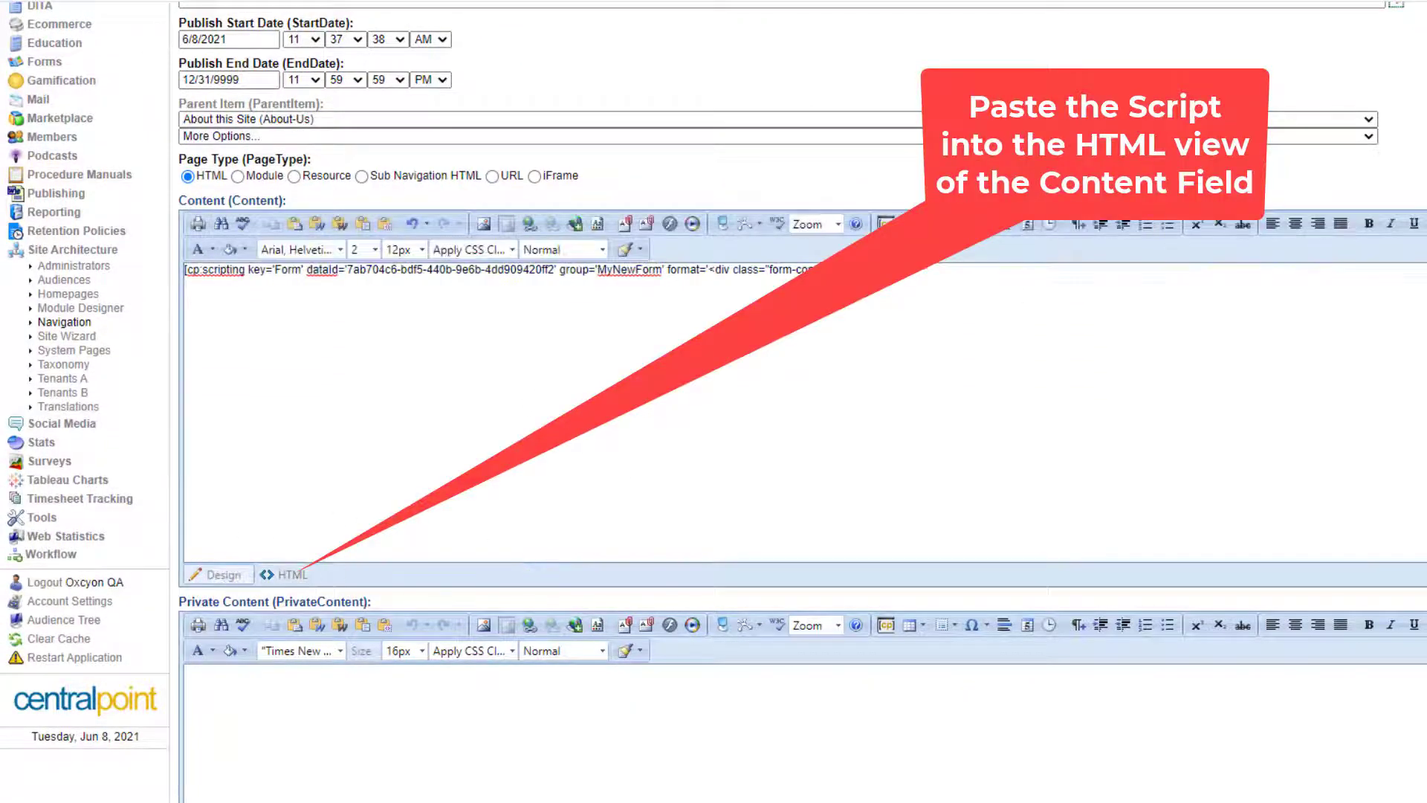
Set the page's Requires HTTPS option to No.
{"action": "scroll", "coordinate": [889, 587], "scroll_direction": "down", "scroll_amount": 10}
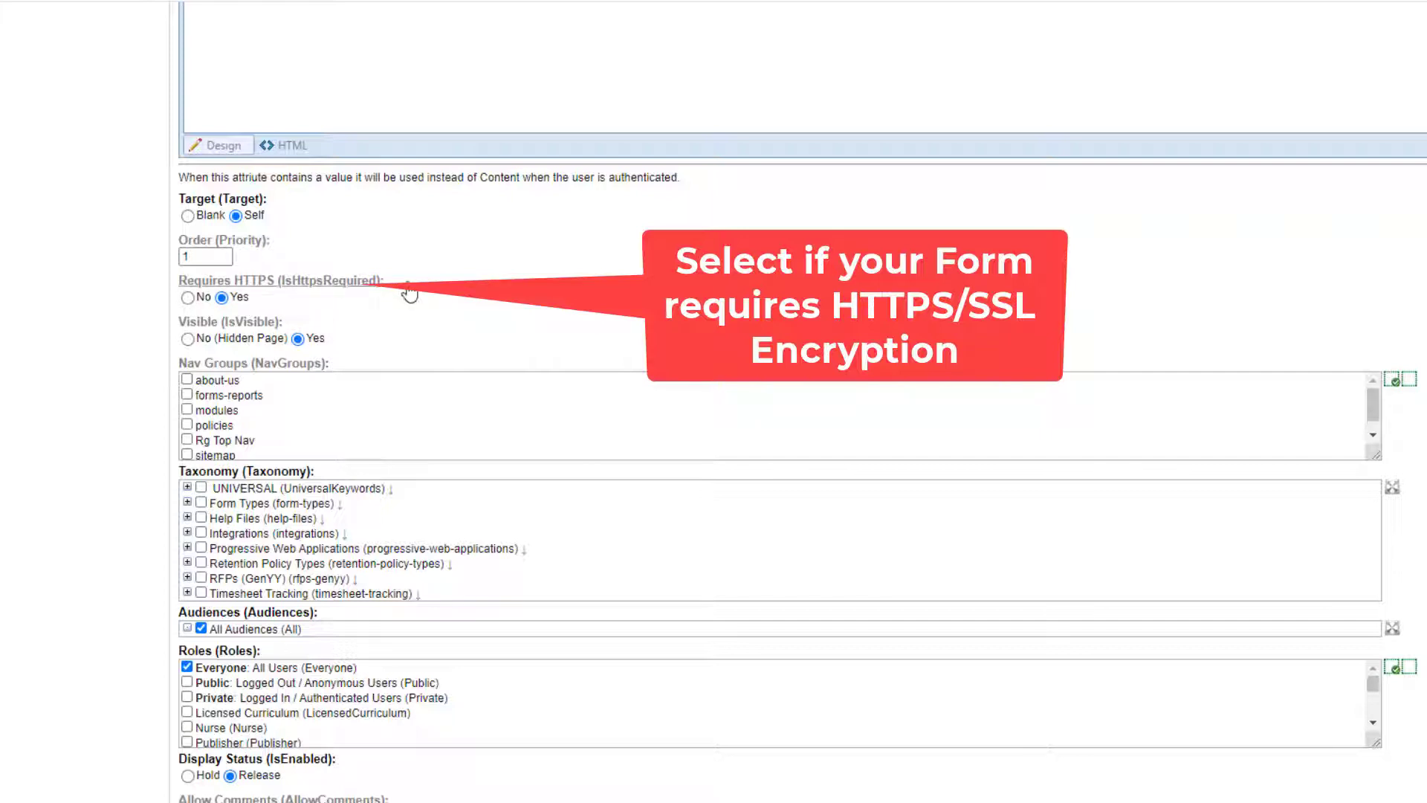
{"action": "left_click_drag", "start_coordinate": [179, 281], "coordinate": [379, 284]}
{"action": "left_click", "coordinate": [285, 298]}
{"action": "left_click", "coordinate": [188, 298]}
{"action": "scroll", "coordinate": [803, 402], "scroll_direction": "up", "scroll_amount": 10}
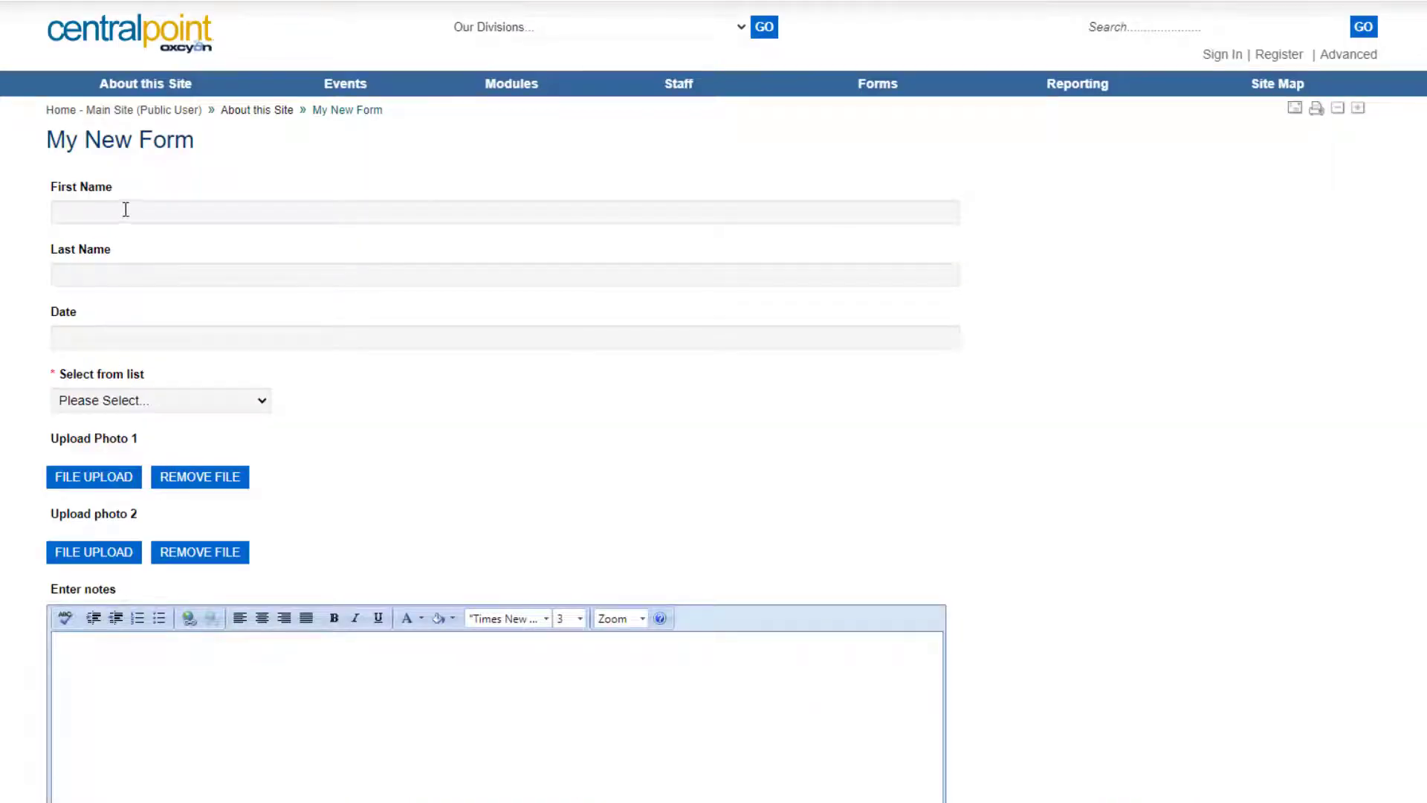
Fill in the test entry: First Name 'T', Last Name 'Te', date June 9, Option 1, notes 'asd'.
{"action": "left_click", "coordinate": [125, 209]}
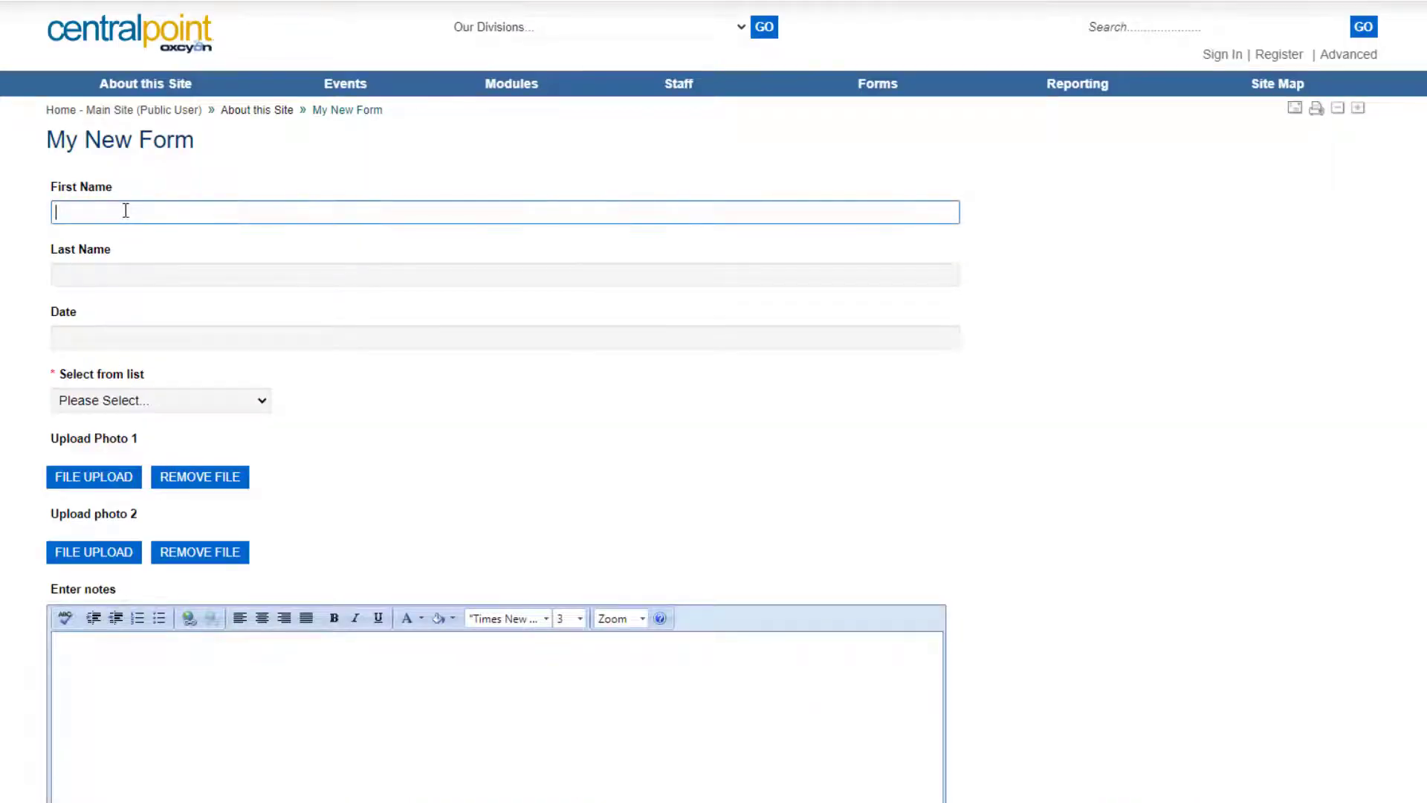
{"action": "type", "text": "Test"}
{"action": "left_click", "coordinate": [133, 276]}
{"action": "type", "text": "Te"}
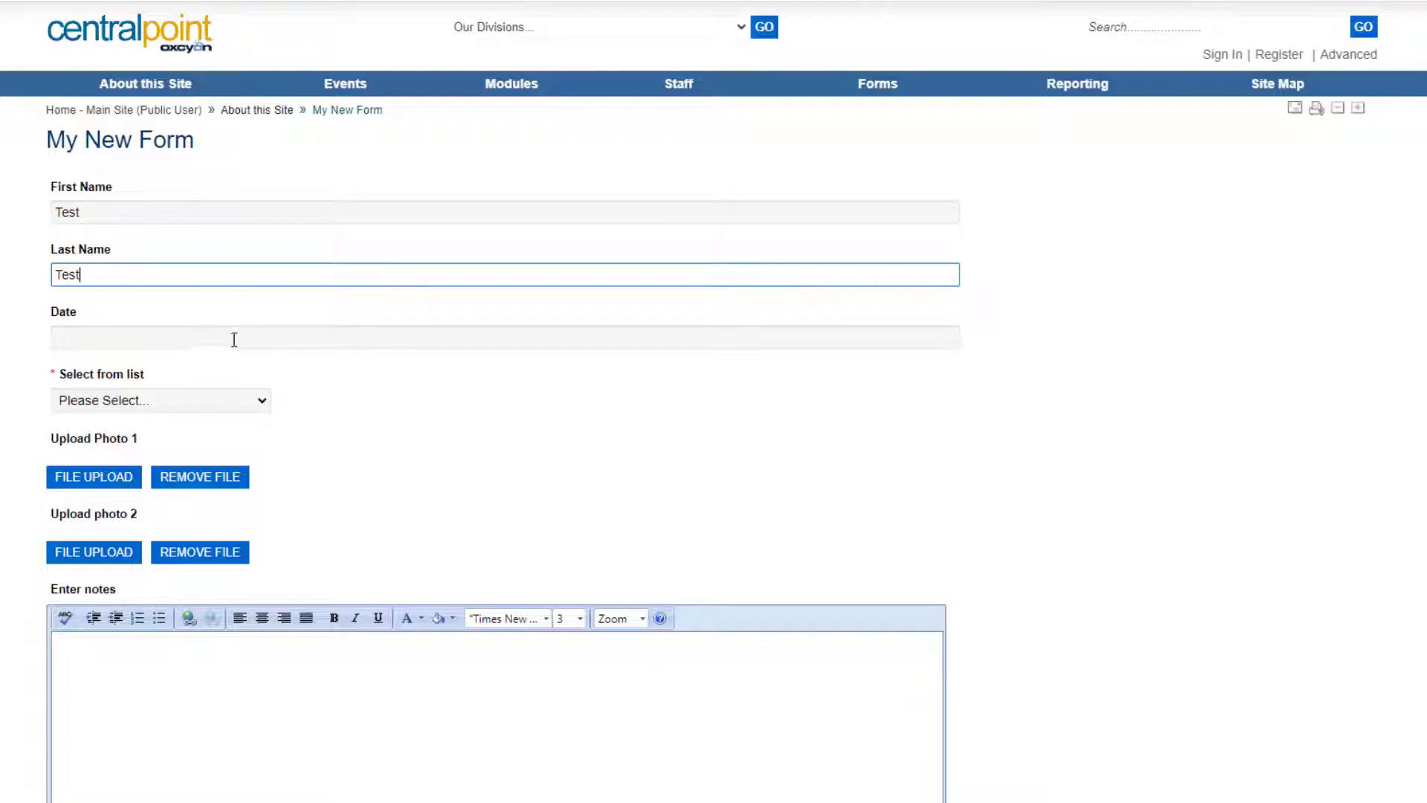
{"action": "left_click", "coordinate": [234, 340]}
{"action": "left_click", "coordinate": [176, 445]}
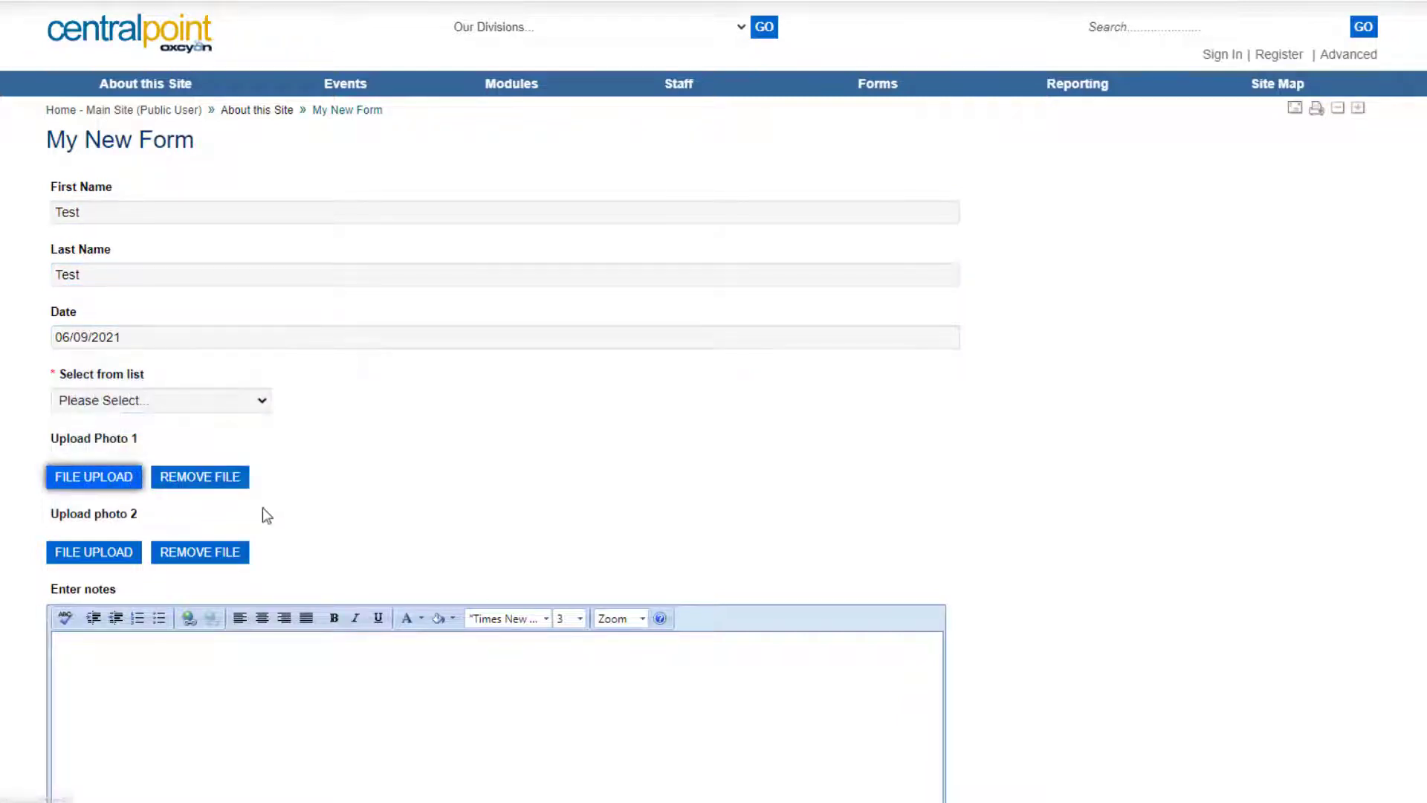
{"action": "left_click", "coordinate": [196, 412]}
{"action": "left_click", "coordinate": [187, 444]}
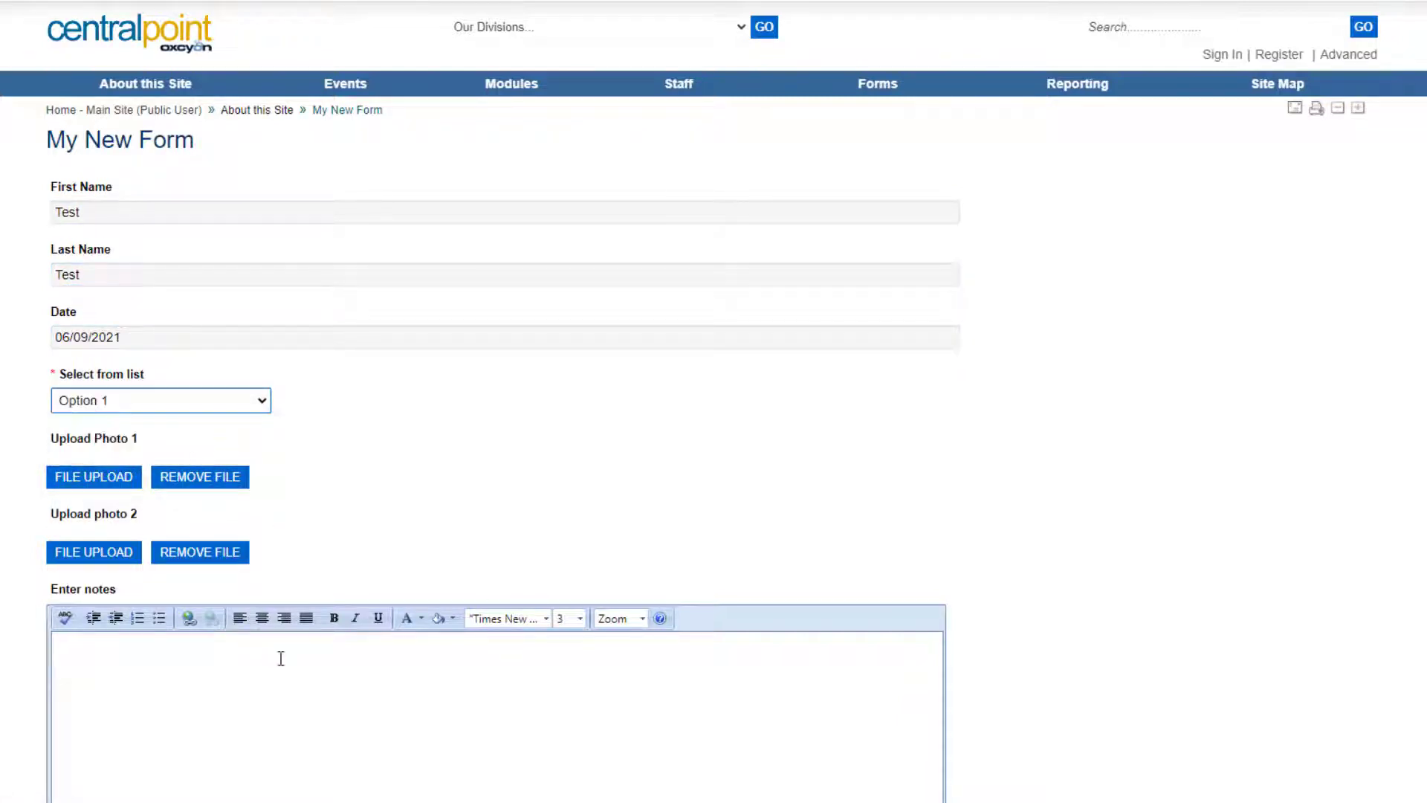
{"action": "left_click", "coordinate": [281, 659]}
{"action": "type", "text": "asdfasdfasdfads"}
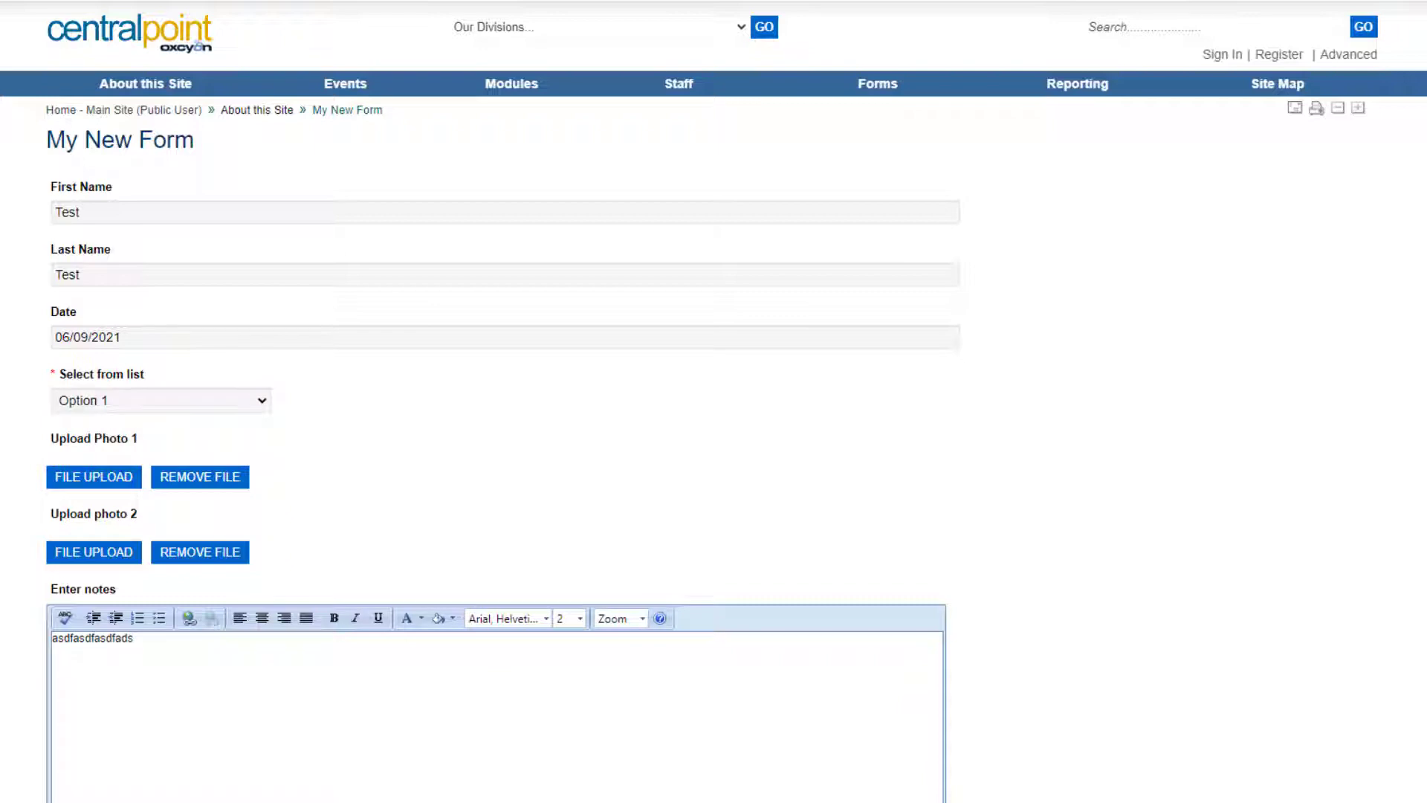
Draw and save a signature, submit the test form, and return to Forms.
{"action": "scroll", "coordinate": [714, 402], "scroll_direction": "down", "scroll_amount": 15}
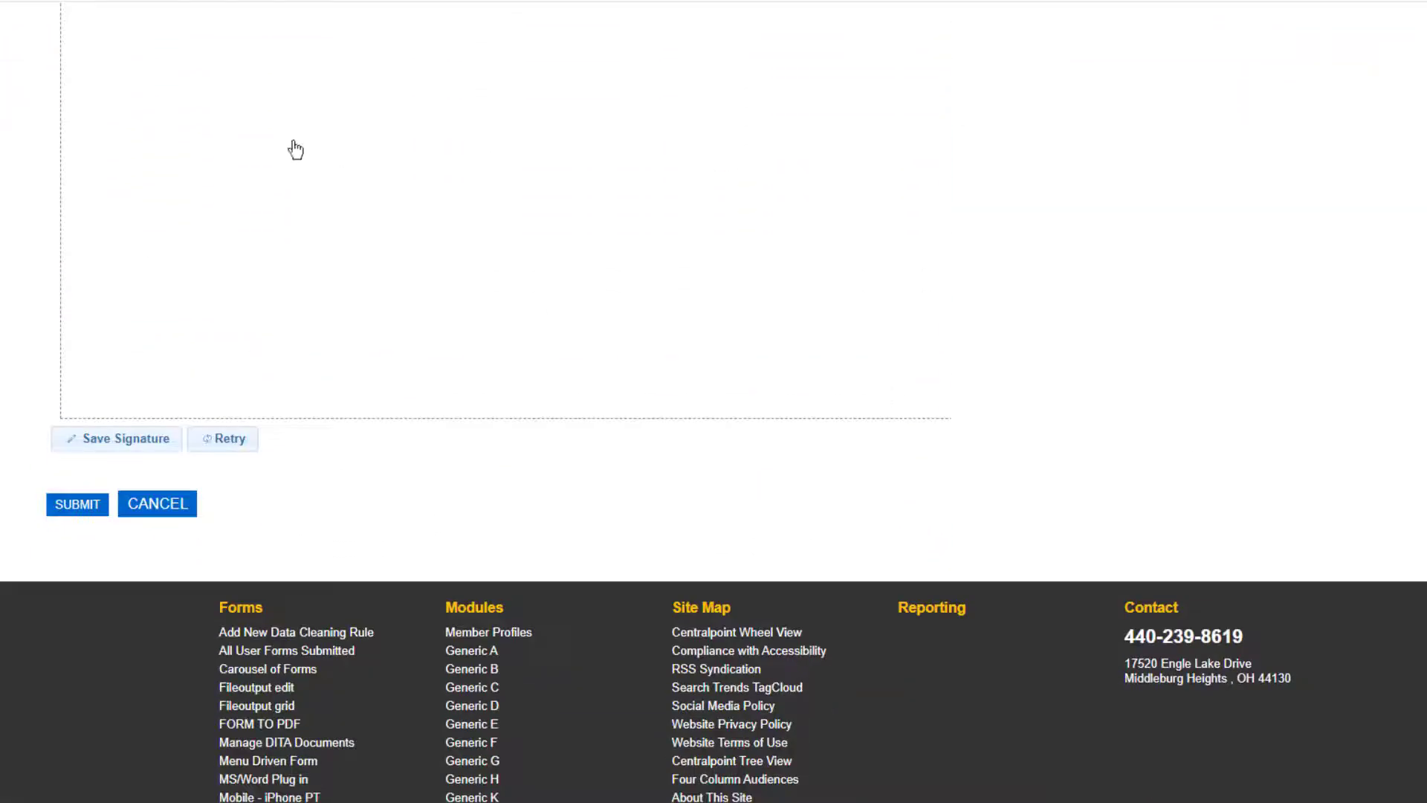
{"action": "mouse_move", "coordinate": [295, 149]}
{"action": "left_mouse_down"}
{"action": "mouse_move", "coordinate": [337, 360]}
{"action": "mouse_move", "coordinate": [389, 283]}
{"action": "mouse_move", "coordinate": [614, 366]}
{"action": "left_mouse_up"}
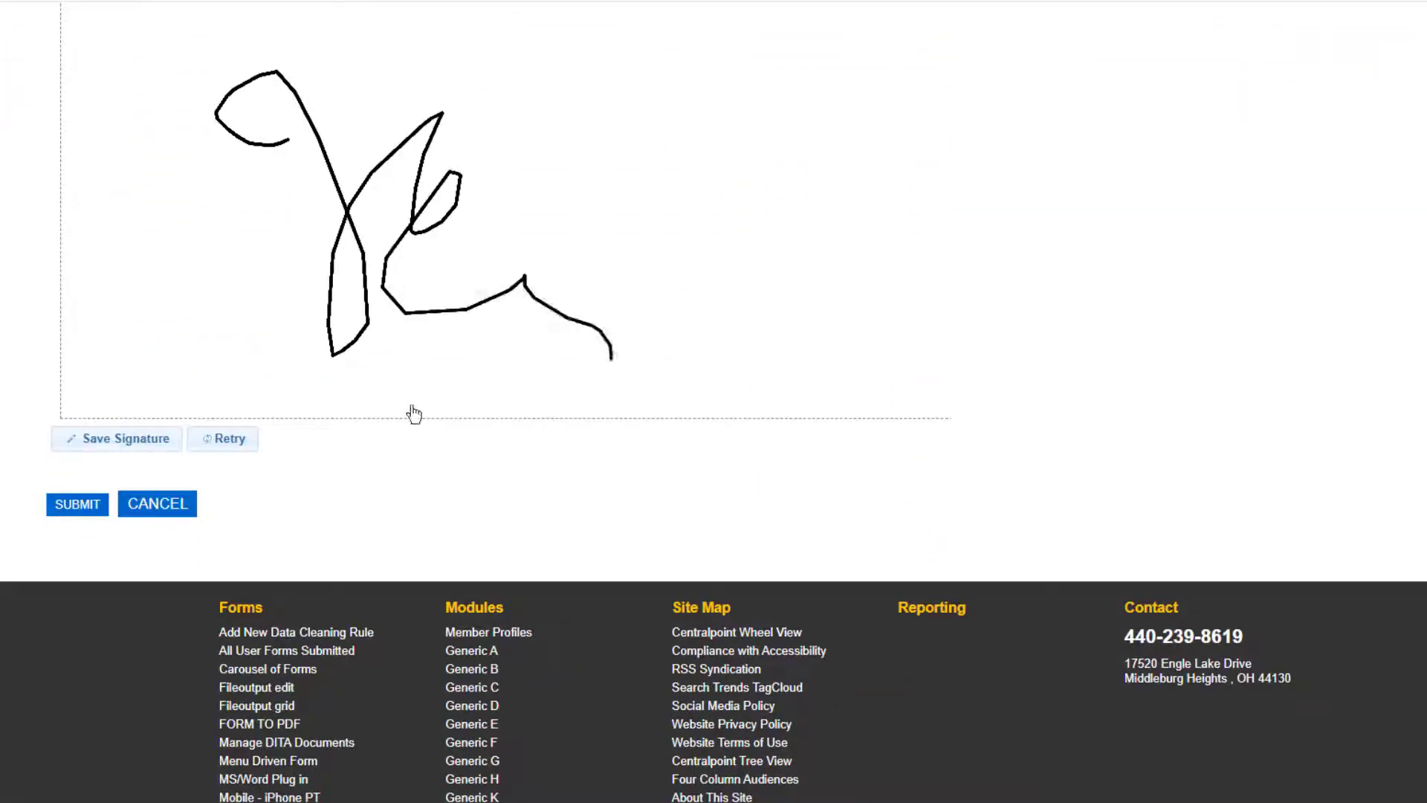
{"action": "left_click", "coordinate": [133, 443]}
{"action": "left_click", "coordinate": [77, 505]}
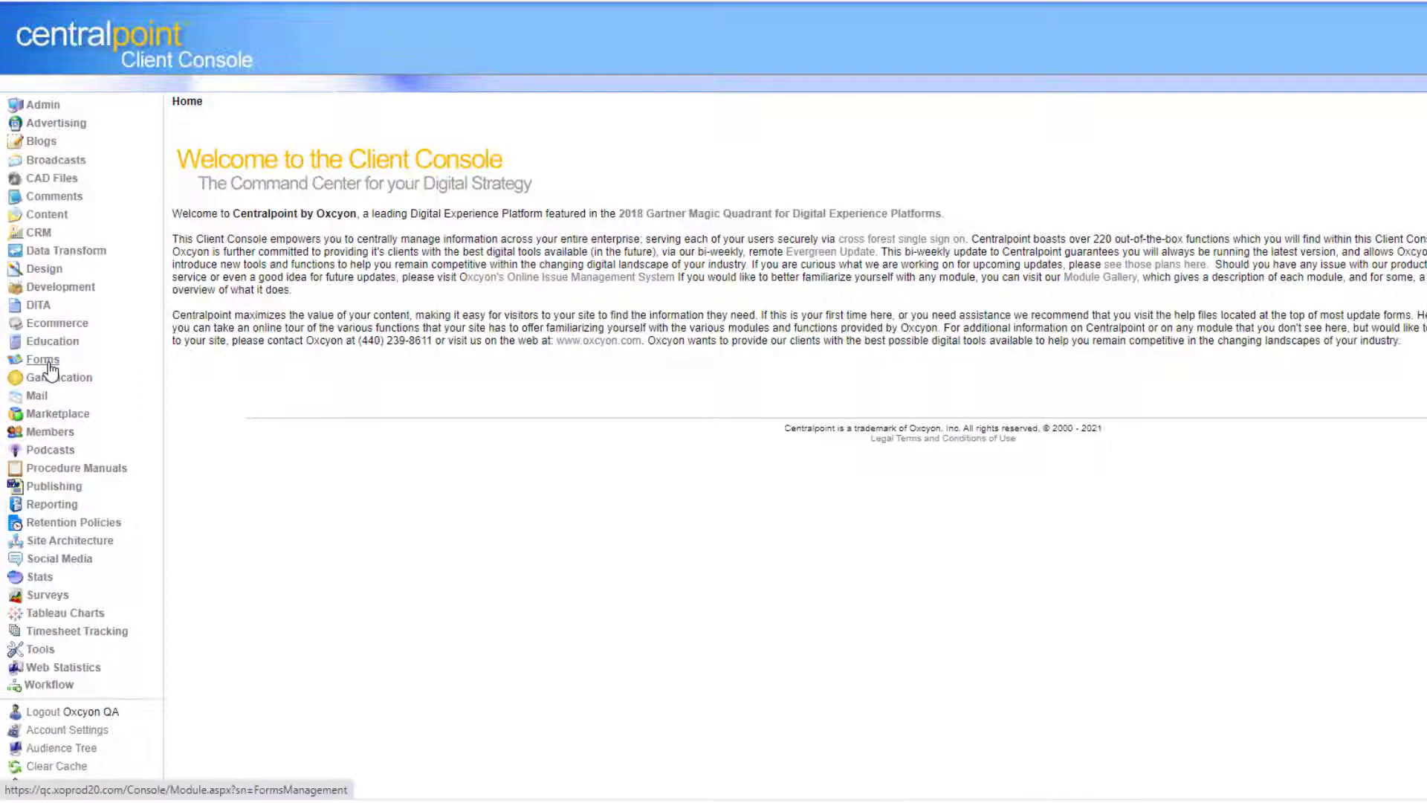
{"action": "left_click", "coordinate": [49, 364]}
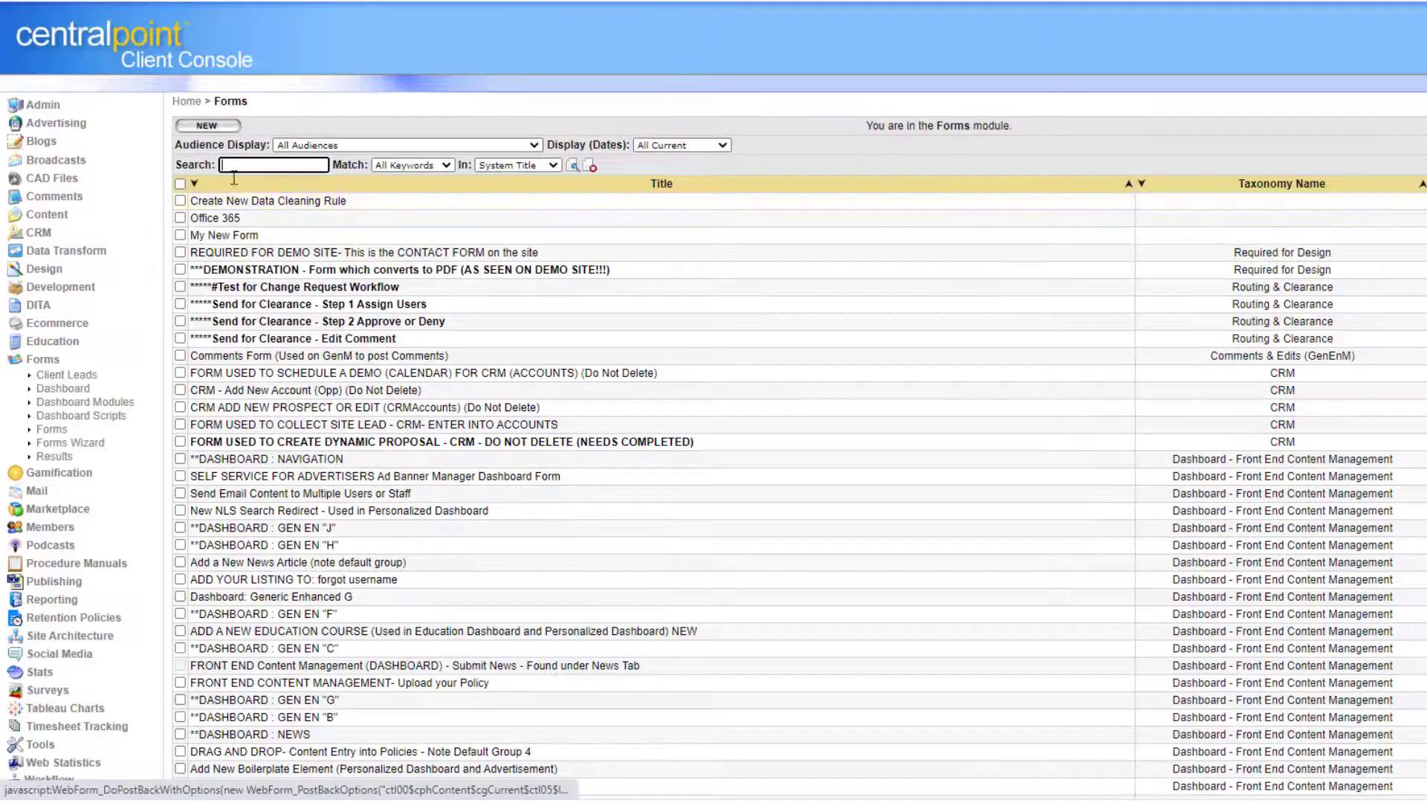
Review My New Form's four submission results, then open Design > Data Sources.
{"action": "left_click", "coordinate": [1401, 238]}
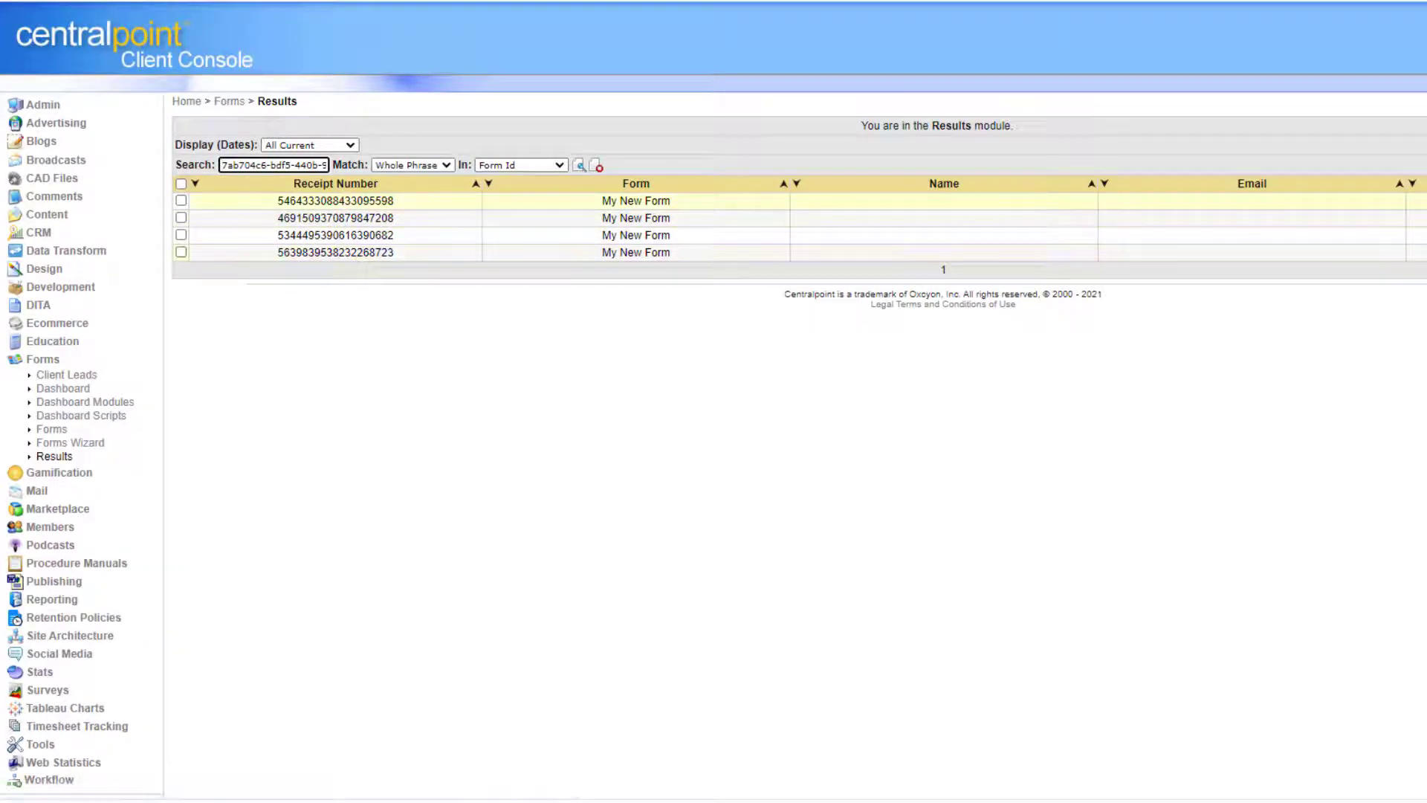
{"action": "left_click", "coordinate": [44, 269]}
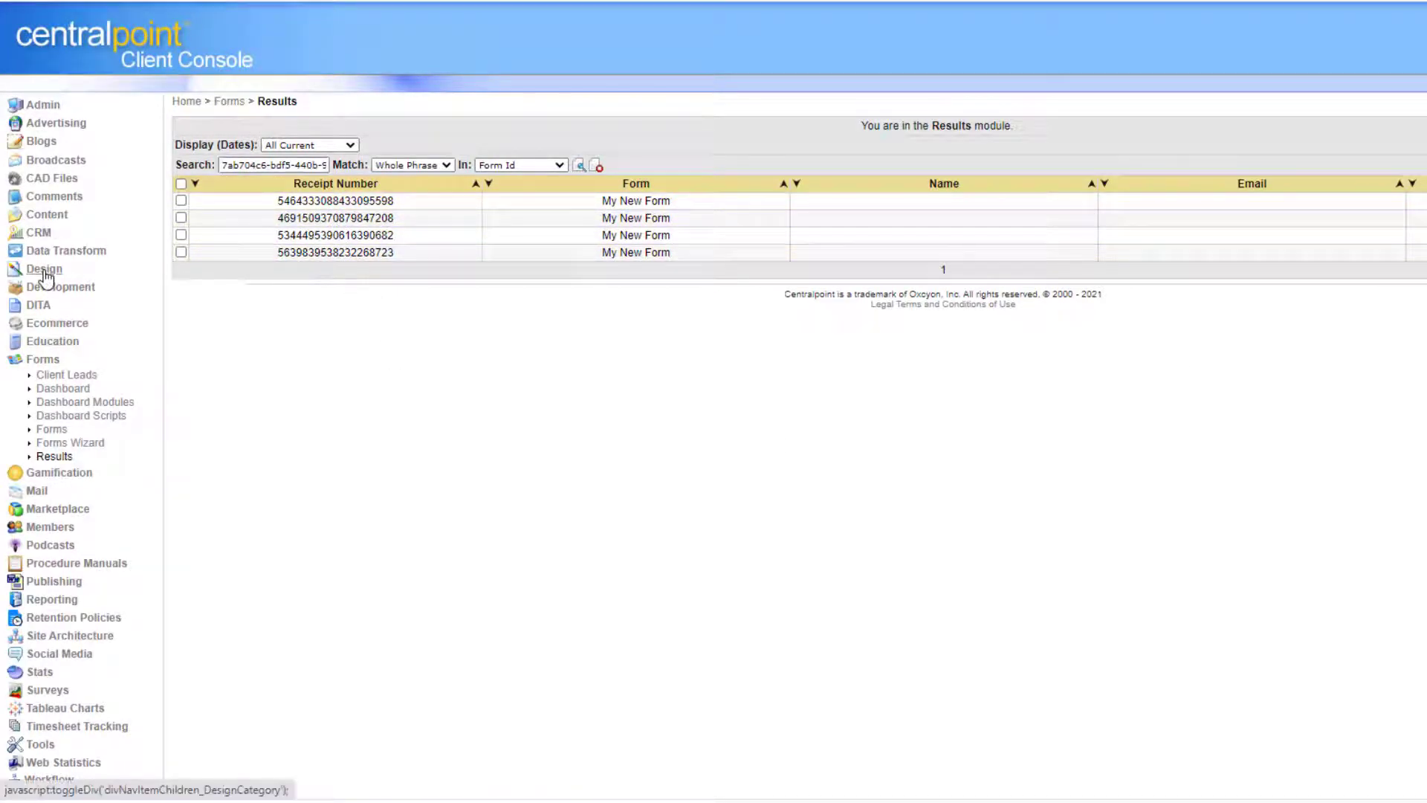
{"action": "left_click", "coordinate": [83, 286]}
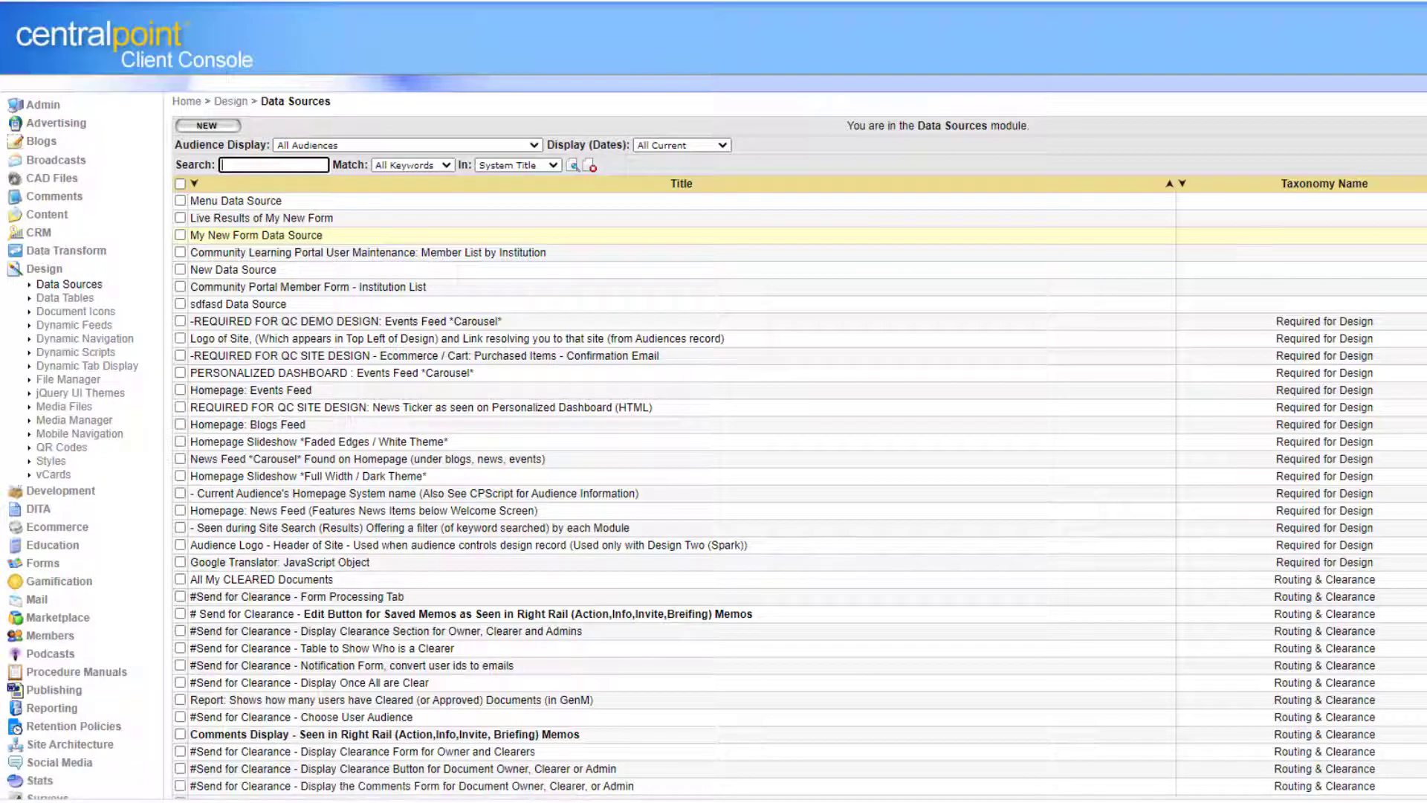
Preview the My New Form Data Source output in a widened, repositioned window.
{"action": "left_click", "coordinate": [1422, 235]}
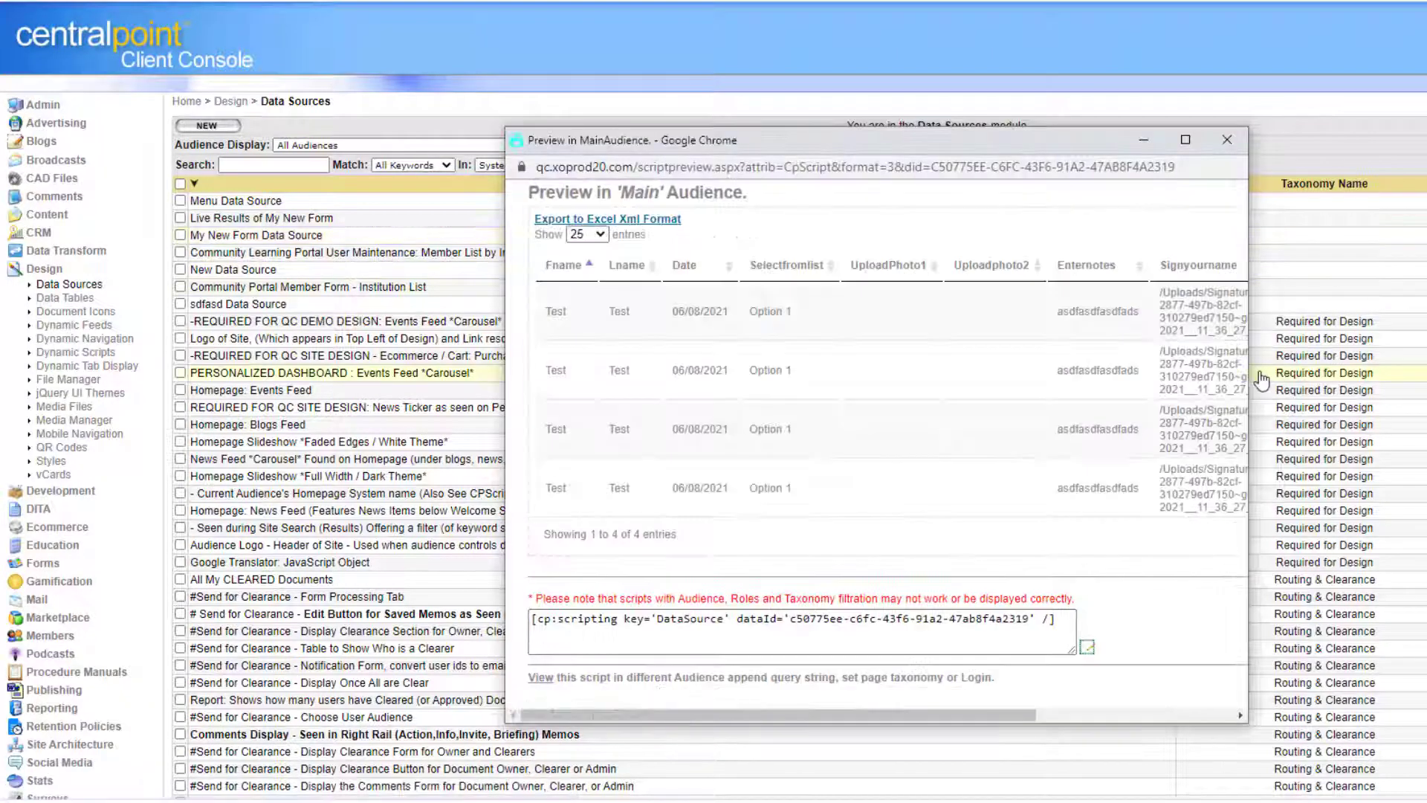
{"action": "left_click_drag", "start_coordinate": [1248, 375], "coordinate": [1426, 376]}
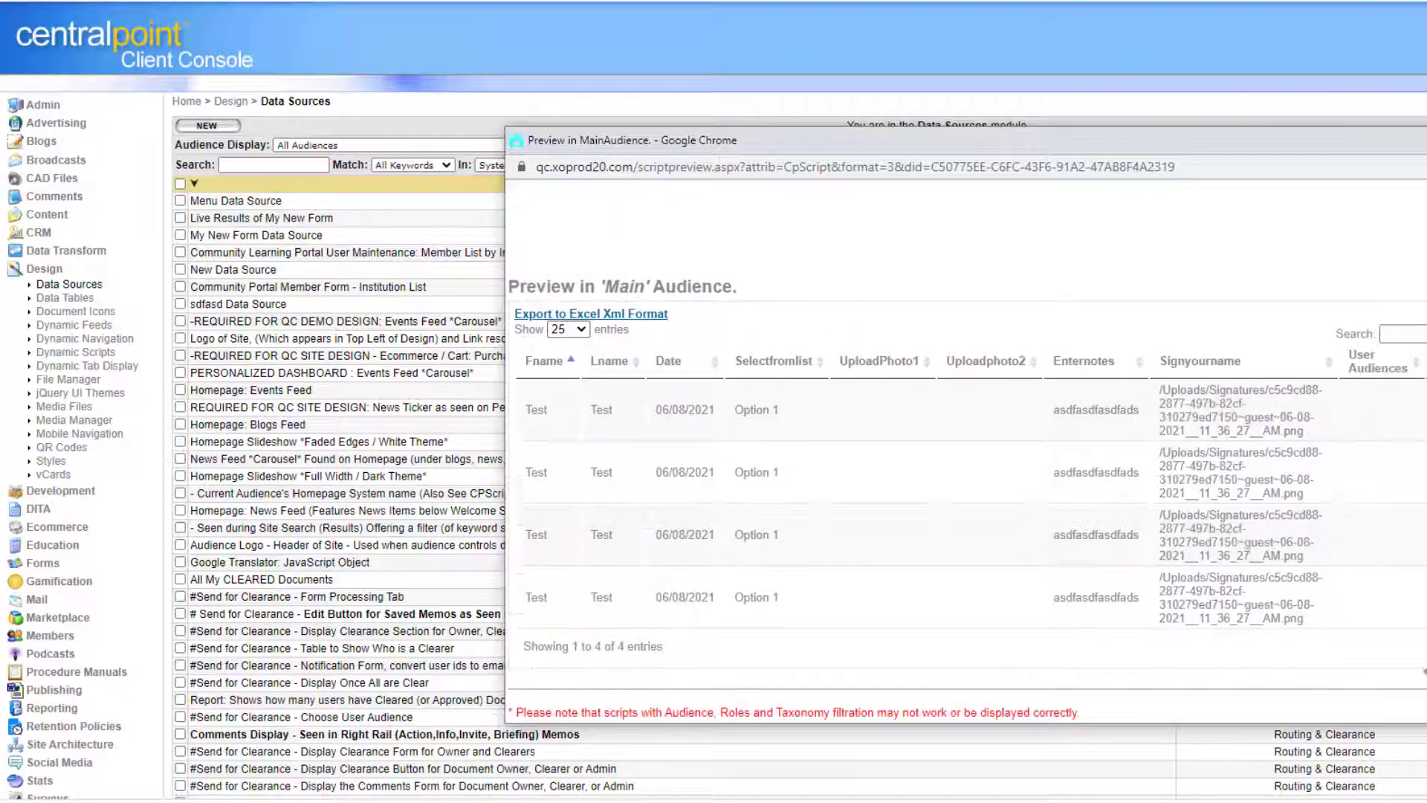
{"action": "left_click_drag", "start_coordinate": [1317, 143], "coordinate": [951, 69]}
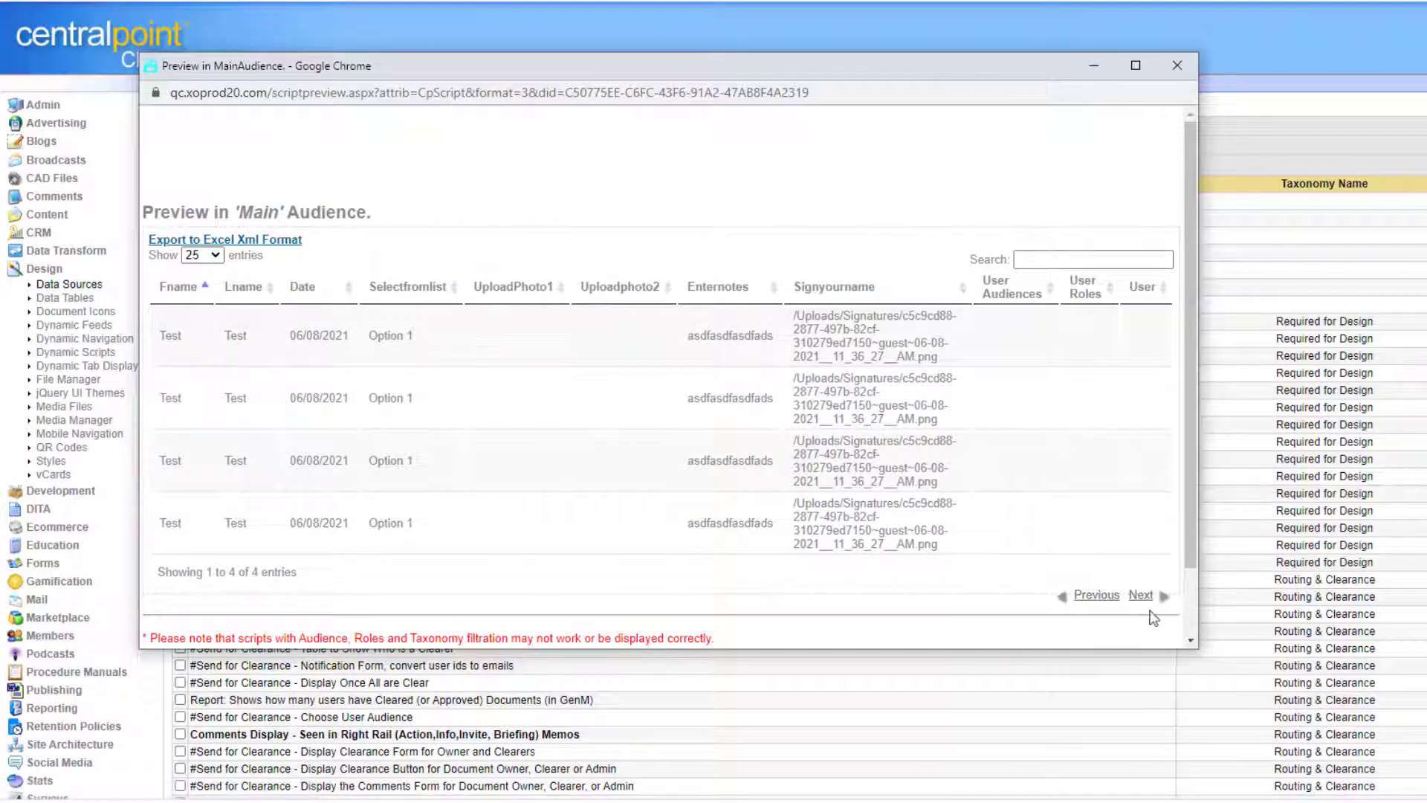
{"action": "scroll", "coordinate": [1189, 500], "scroll_direction": "down", "scroll_amount": 2}
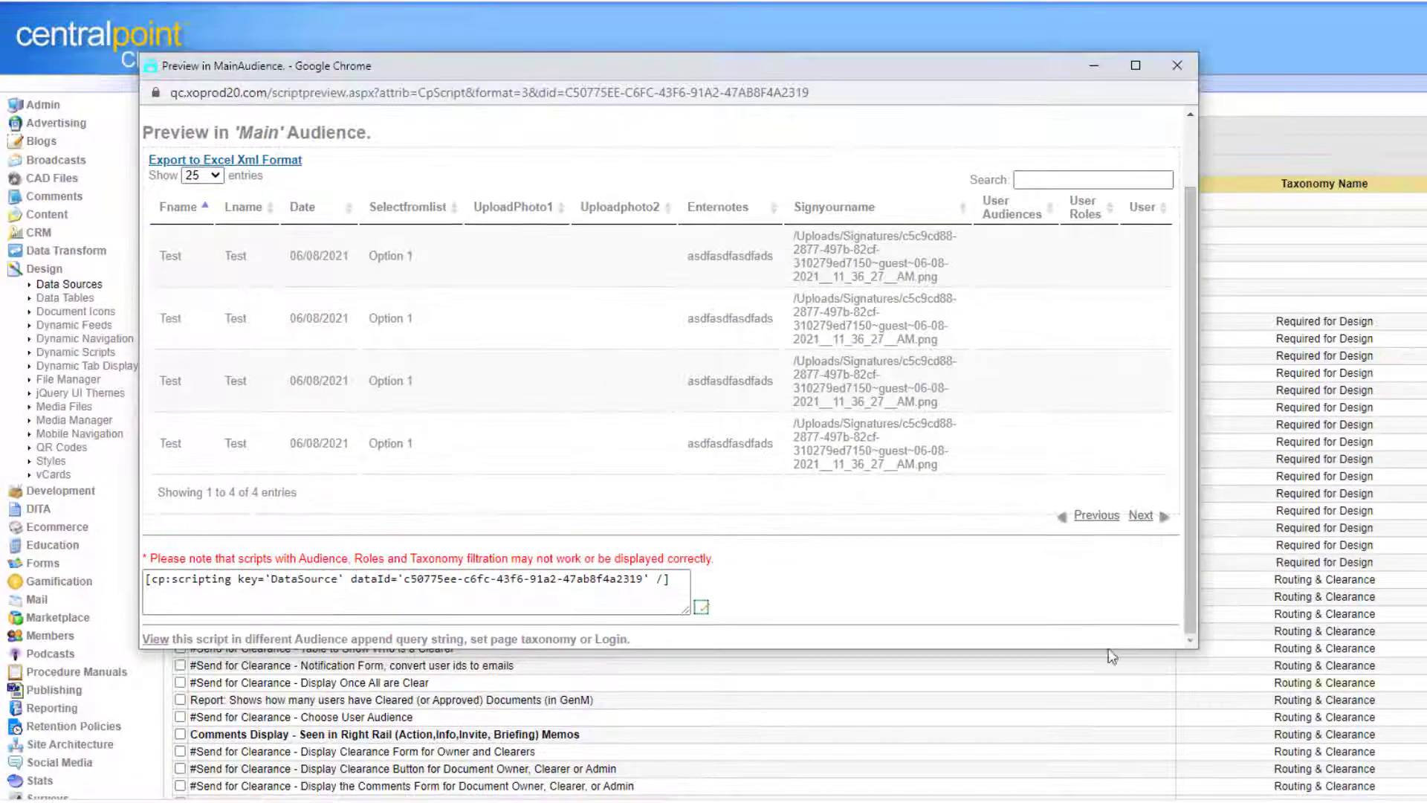
{"action": "left_click_drag", "start_coordinate": [680, 574], "coordinate": [2, 568]}
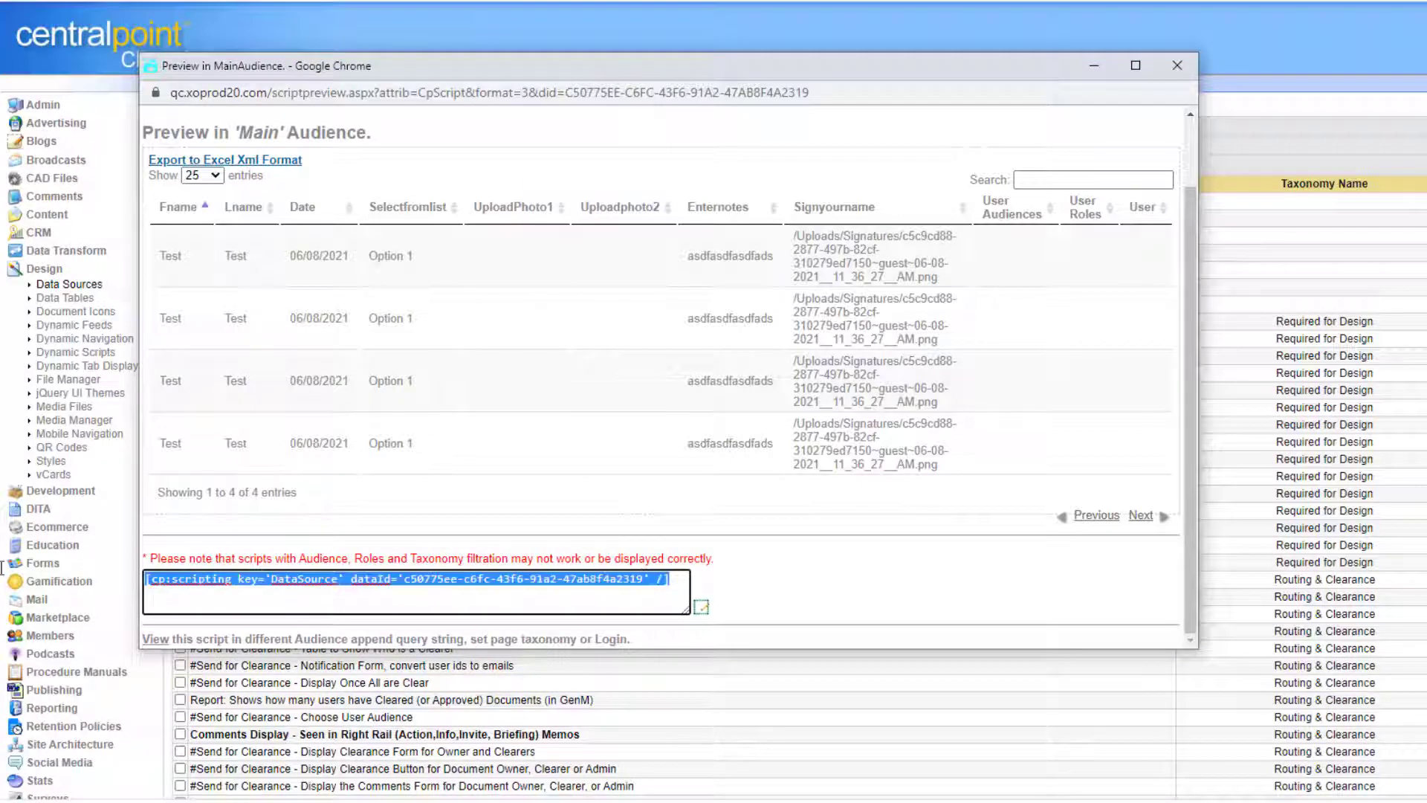
{"action": "left_click", "coordinate": [1189, 68]}
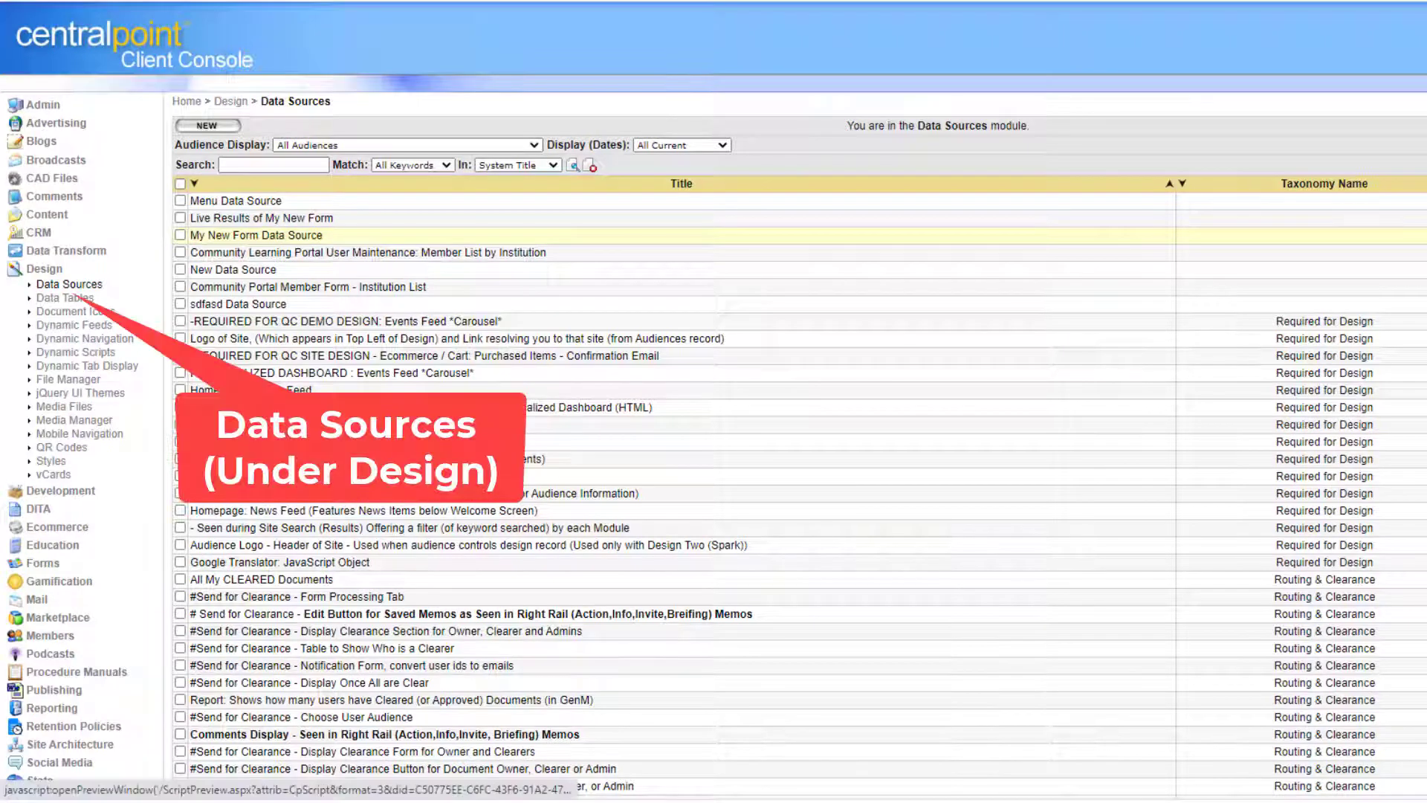
Reopen the data source preview, reveal all columns of the four Test submissions, and close it.
{"action": "left_click", "coordinate": [1423, 235]}
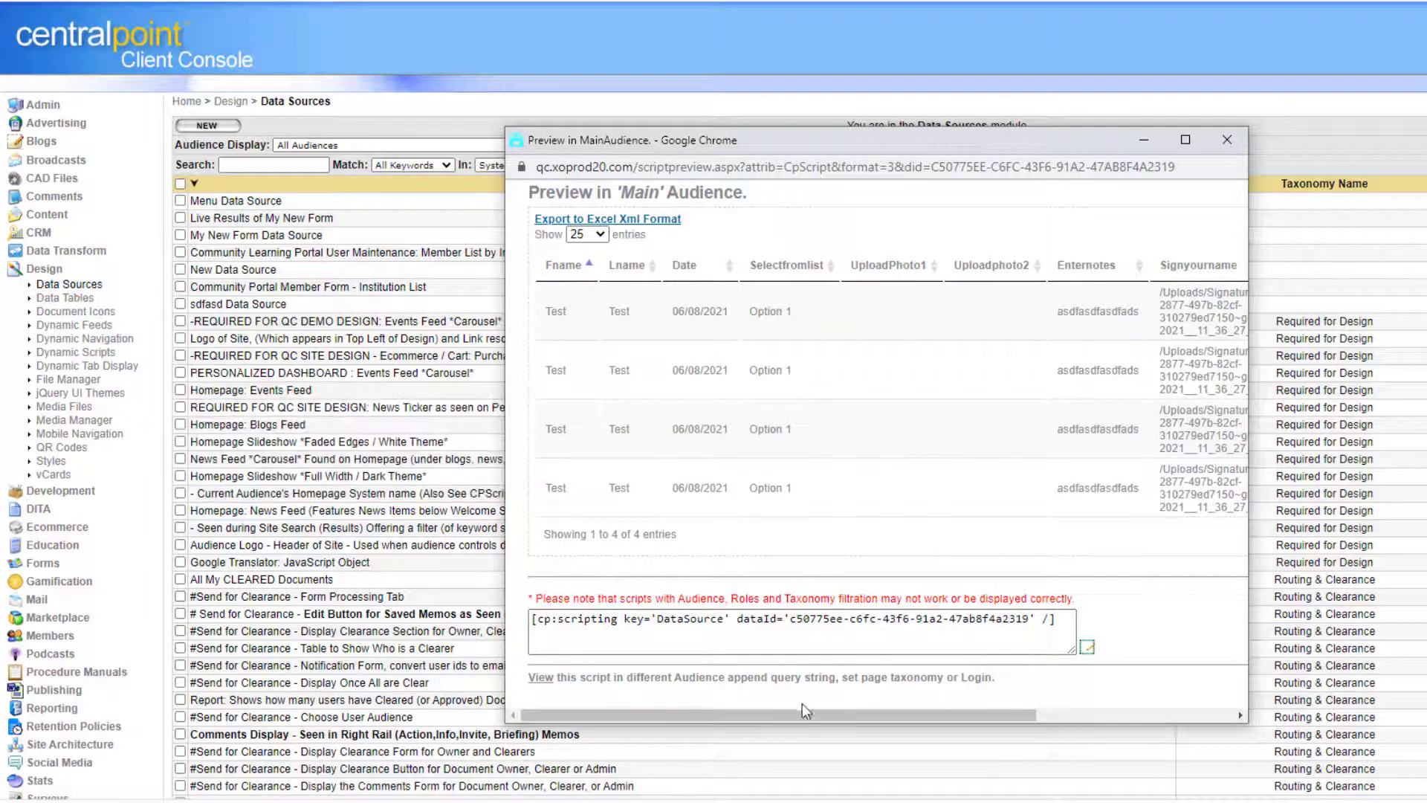
{"action": "left_click_drag", "start_coordinate": [803, 717], "coordinate": [773, 715]}
{"action": "left_click_drag", "start_coordinate": [504, 448], "coordinate": [234, 448]}
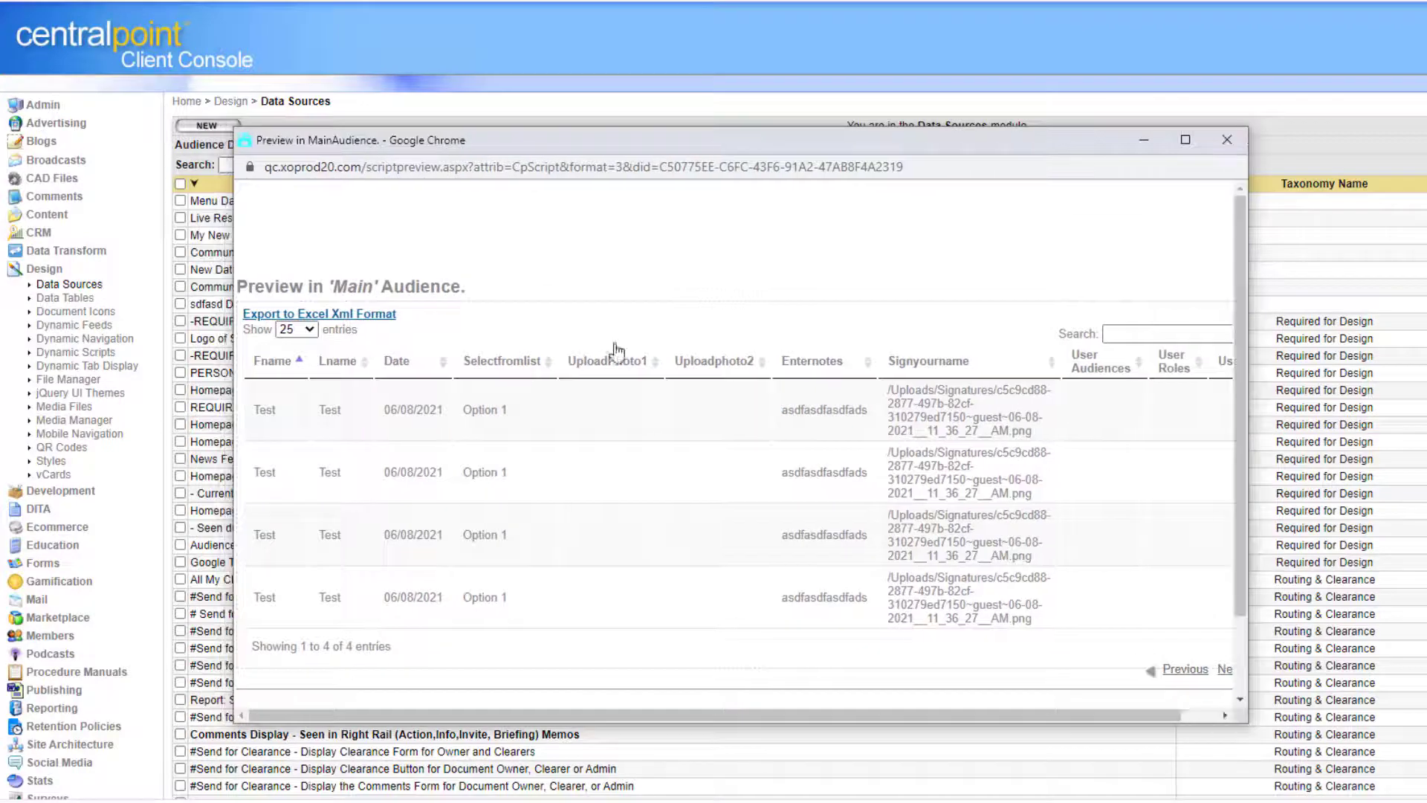
{"action": "left_click", "coordinate": [1227, 139]}
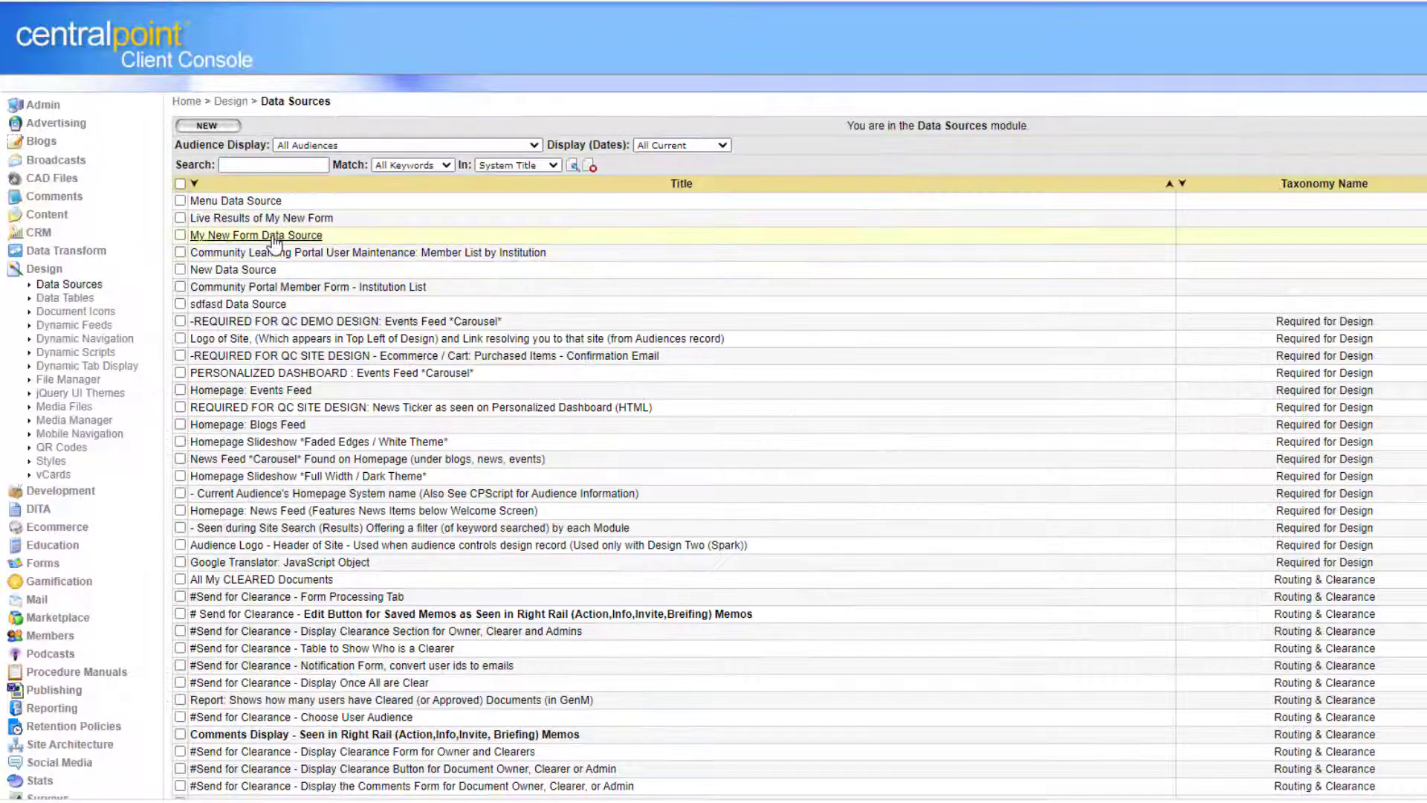
Open the My New Form Data Source record, then go to Site Architecture's Navigation list.
{"action": "left_click", "coordinate": [275, 236]}
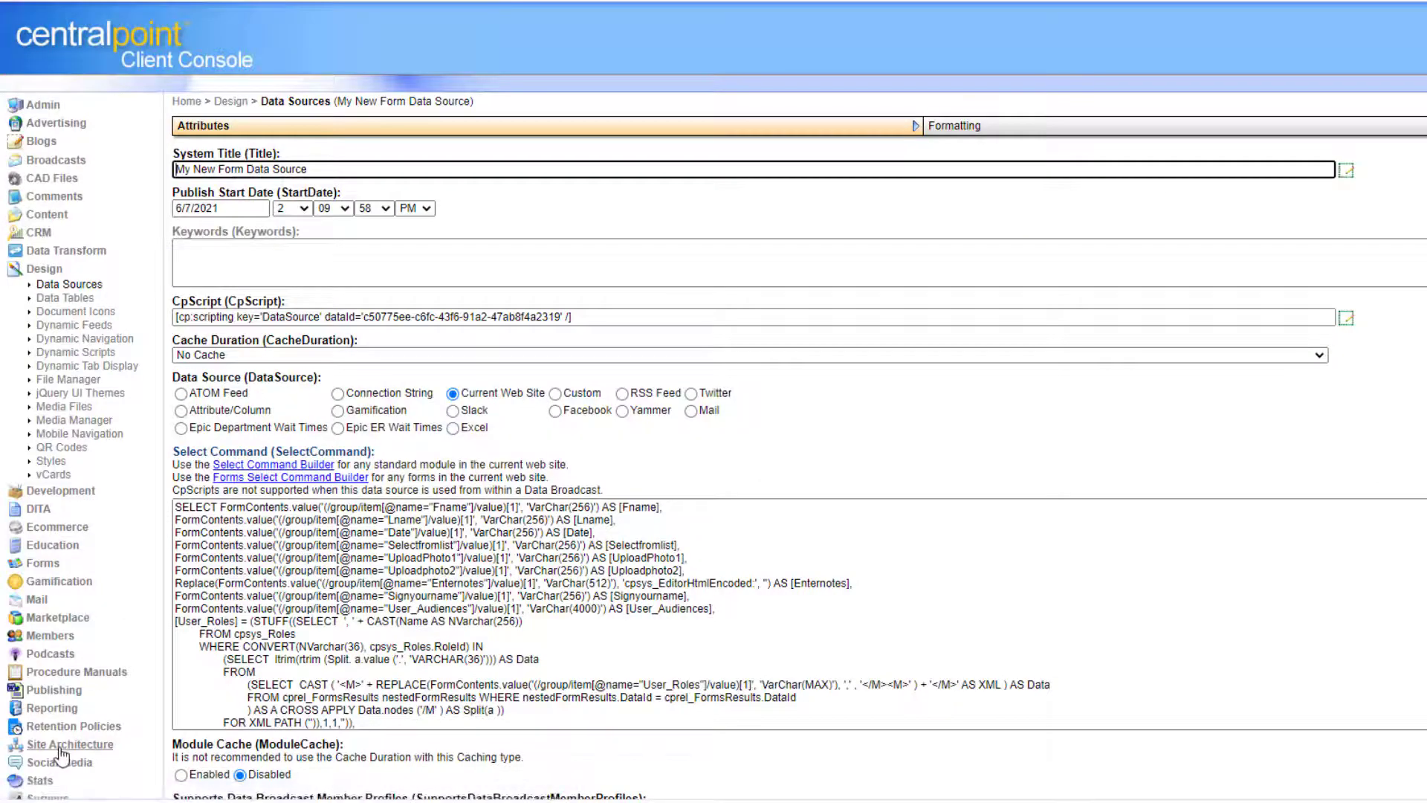
{"action": "left_click", "coordinate": [61, 747]}
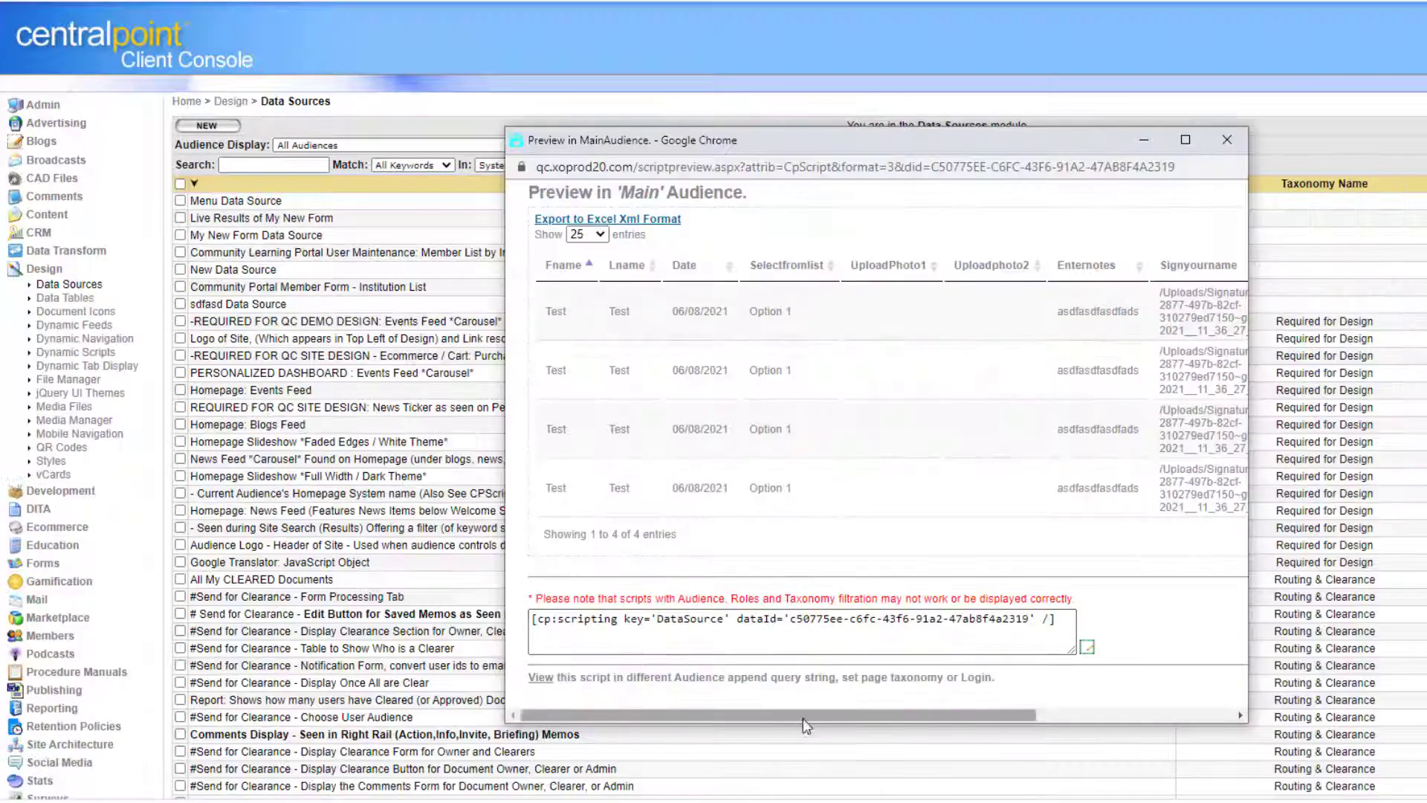
{"action": "left_click_drag", "start_coordinate": [803, 717], "coordinate": [733, 706]}
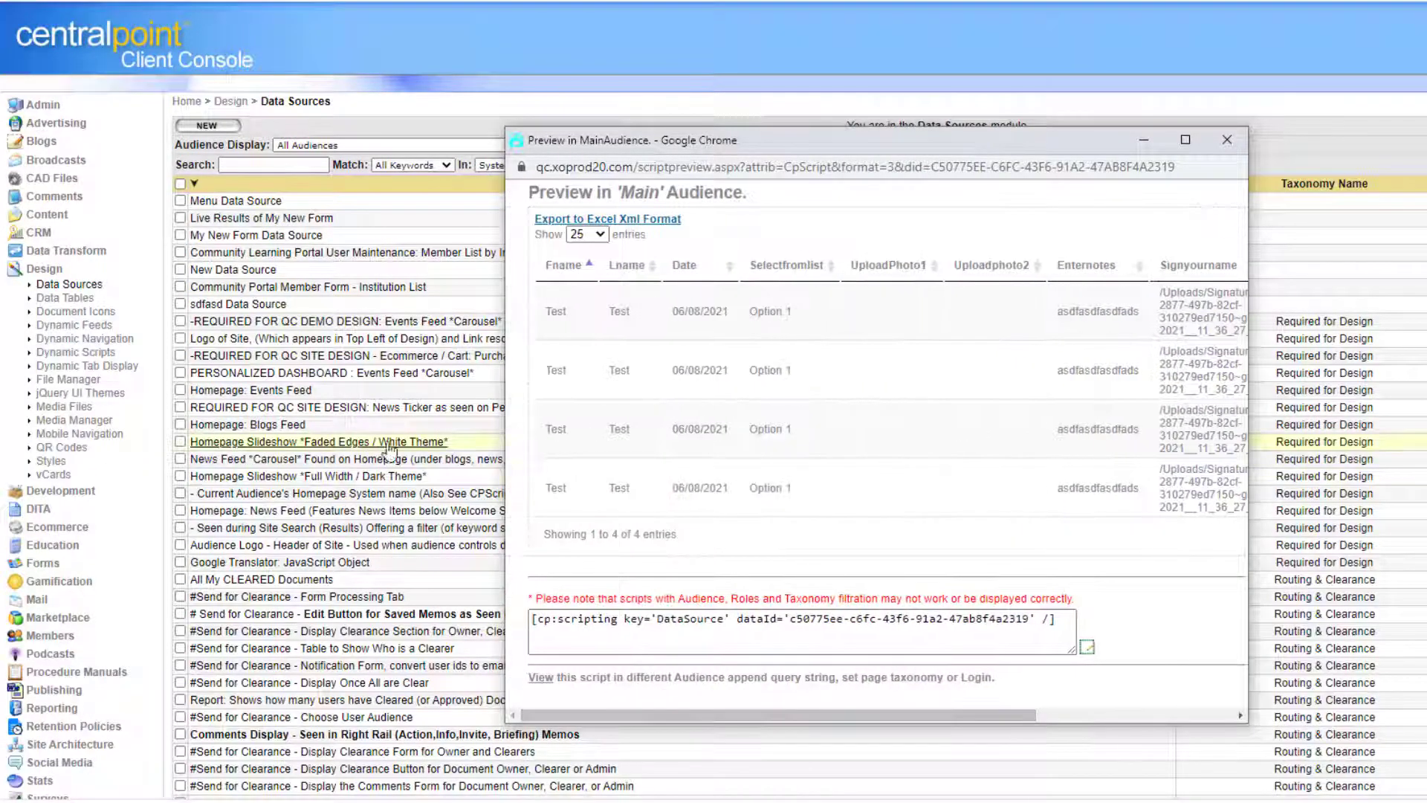
{"action": "left_click_drag", "start_coordinate": [503, 448], "coordinate": [232, 397]}
{"action": "left_click", "coordinate": [1225, 139]}
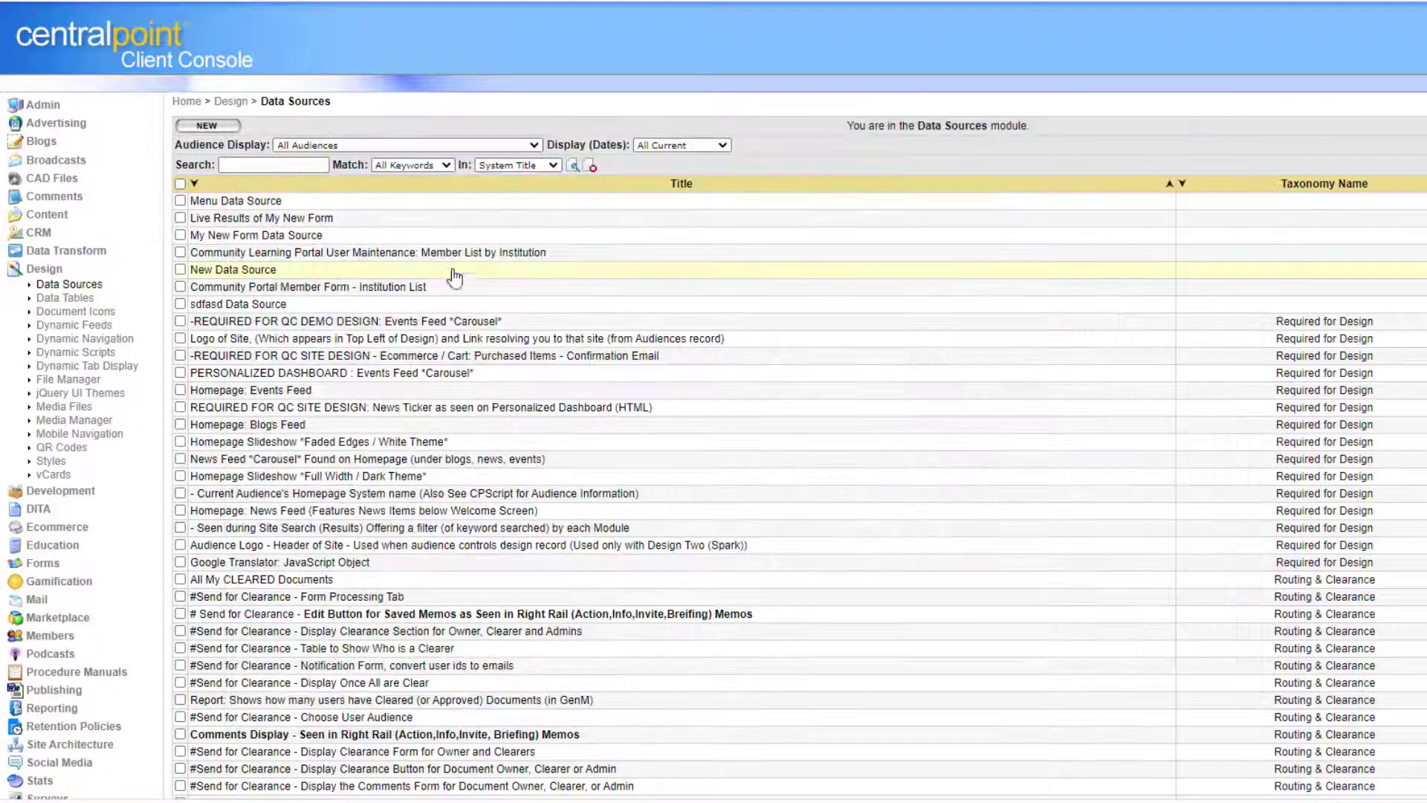
{"action": "left_click", "coordinate": [657, 243]}
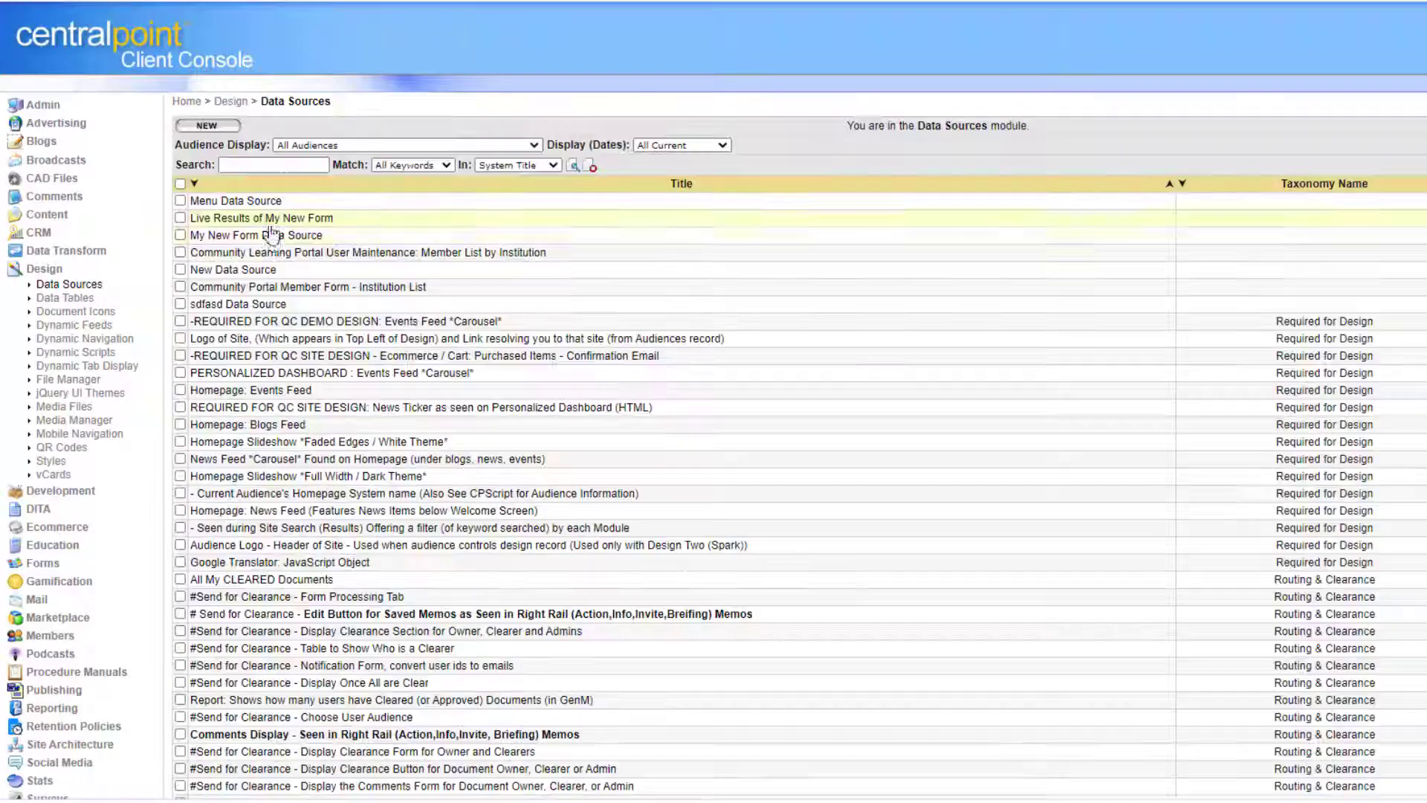
{"action": "left_click", "coordinate": [320, 237]}
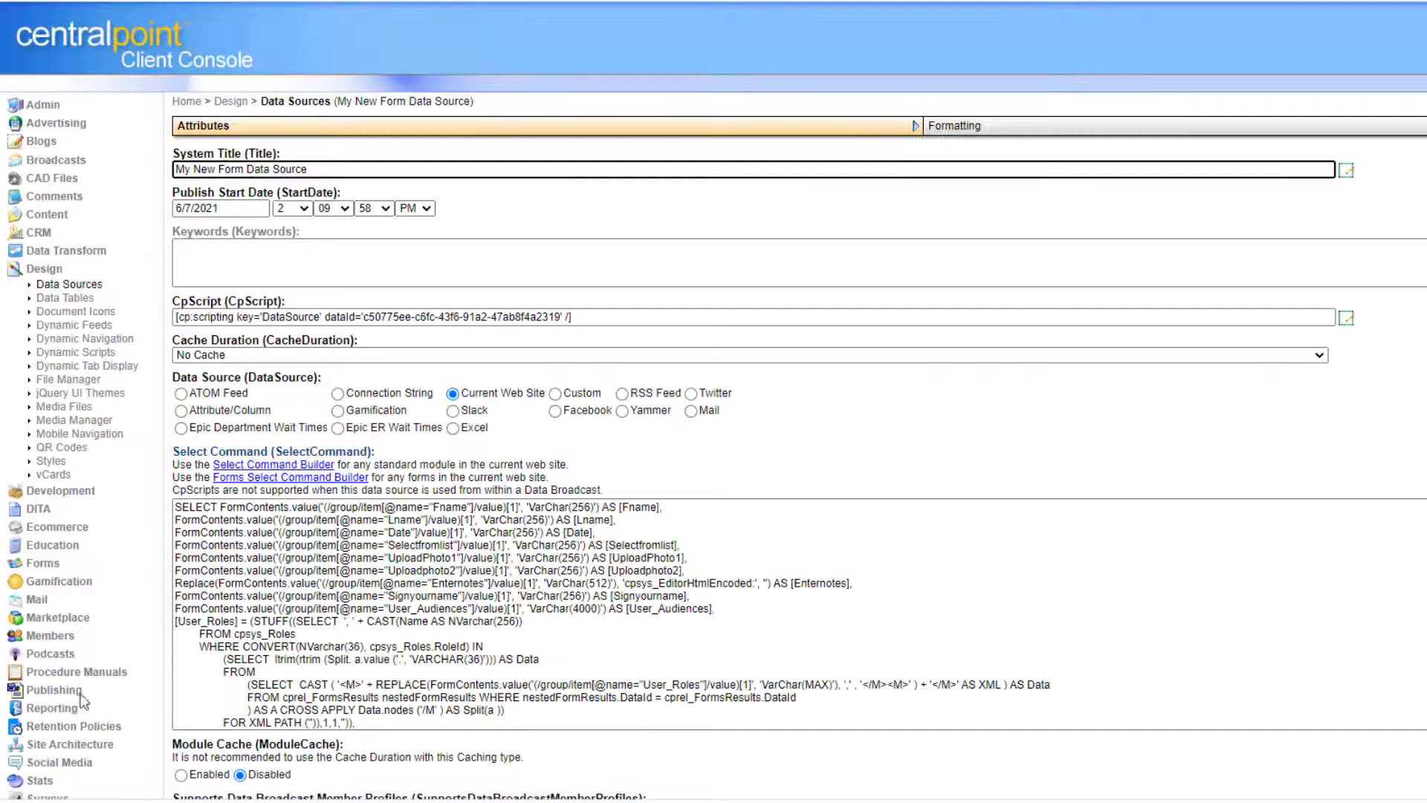
{"action": "left_click", "coordinate": [62, 746]}
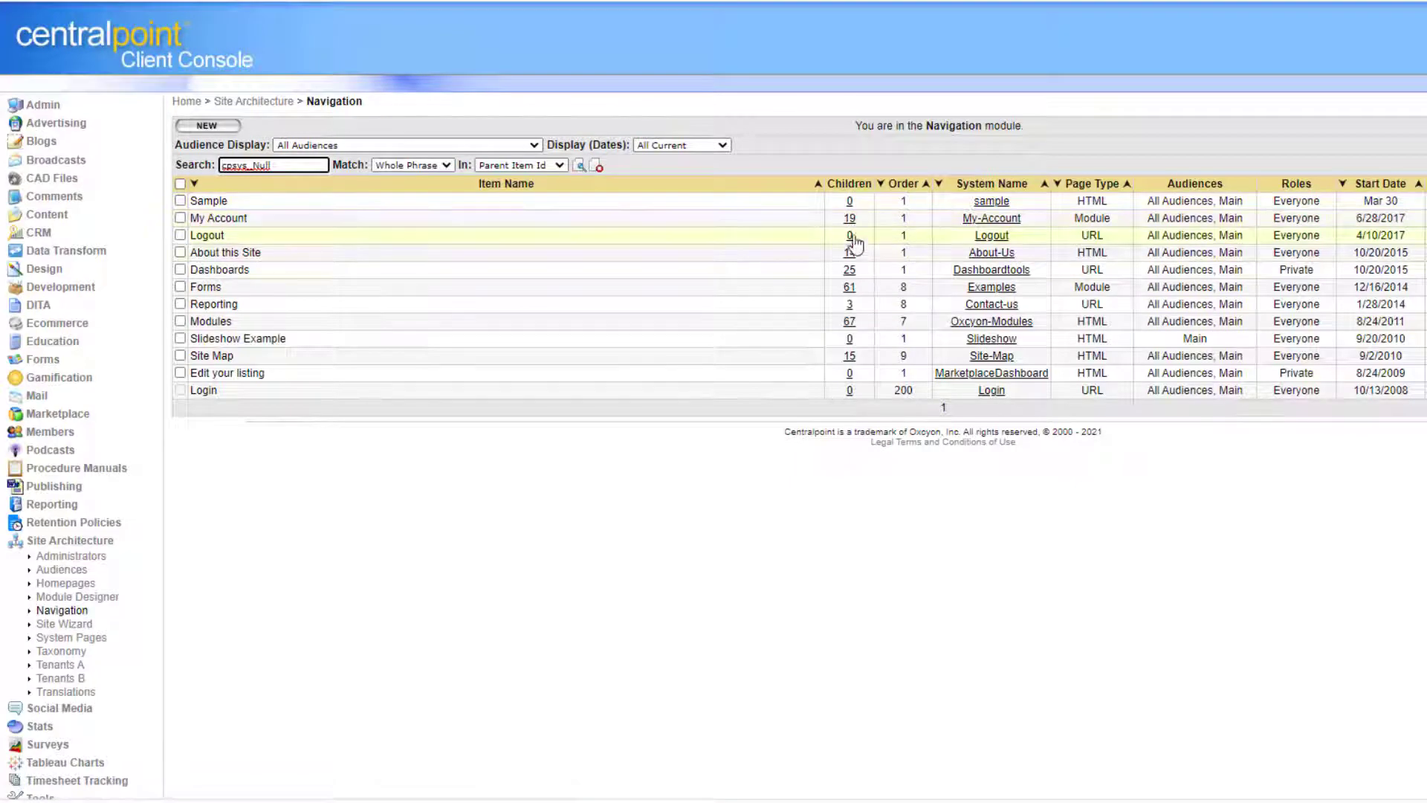
Add a 'Secret Report' page with the data source script as HTML content, restricted to the Private role.
{"action": "left_click", "coordinate": [850, 270]}
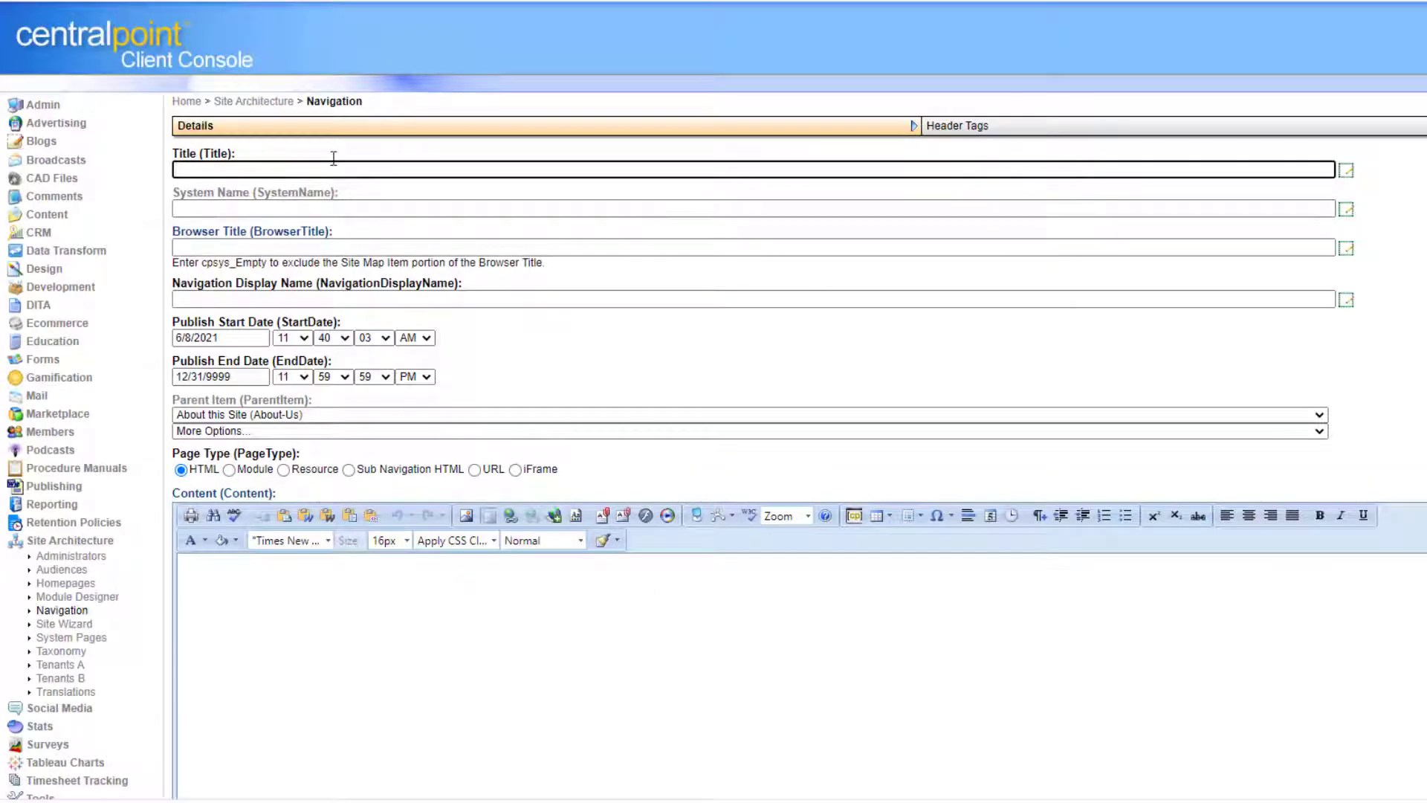
{"action": "type", "text": "Secret Report"}
{"action": "scroll", "coordinate": [339, 491], "scroll_direction": "down", "scroll_amount": 5}
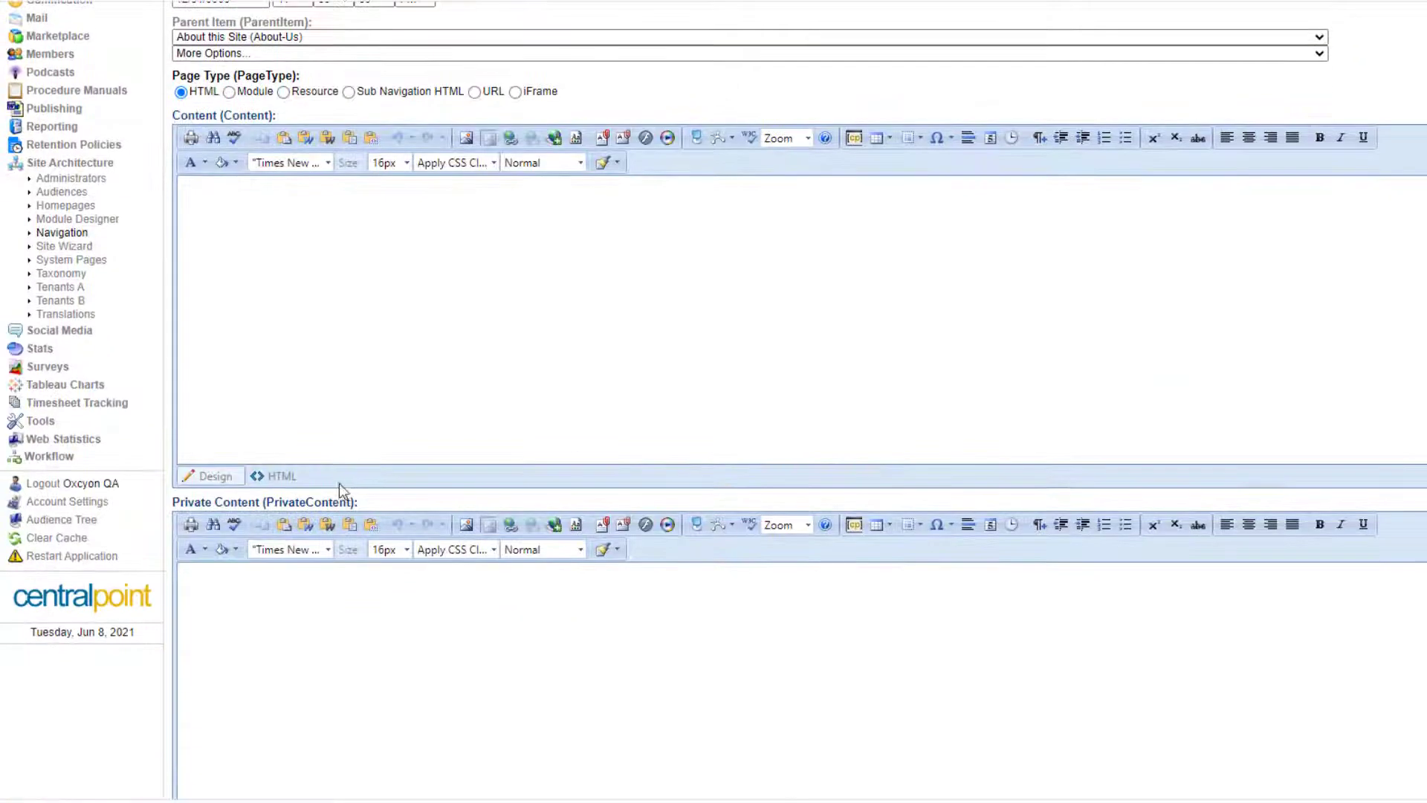
{"action": "left_click", "coordinate": [289, 484]}
{"action": "type", "text": "[cp:scripting key='DataSource' dataId='c50775ee-c6fc-43f6-91a2-47ab8f4a2319' /]"}
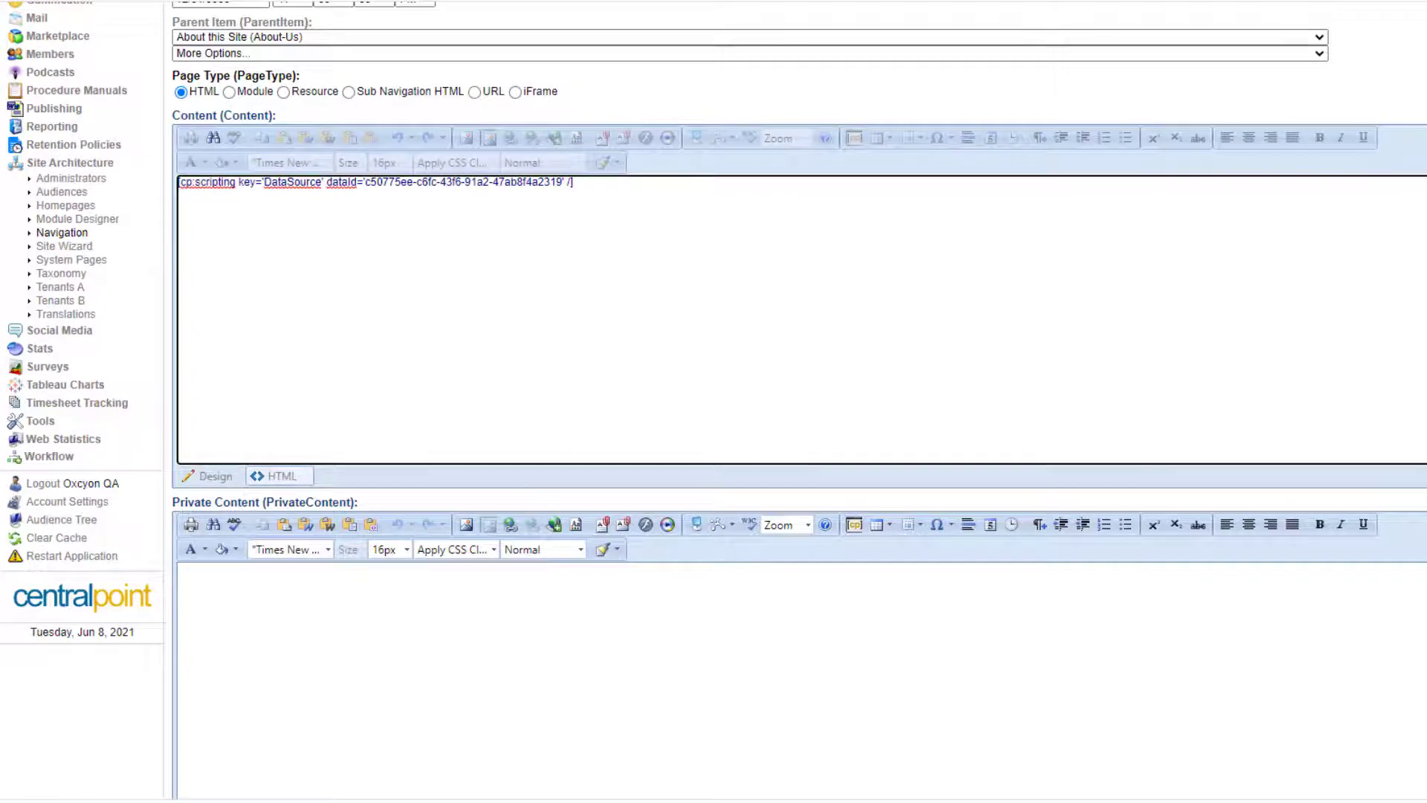
{"action": "scroll", "coordinate": [1132, 608], "scroll_direction": "down", "scroll_amount": 15}
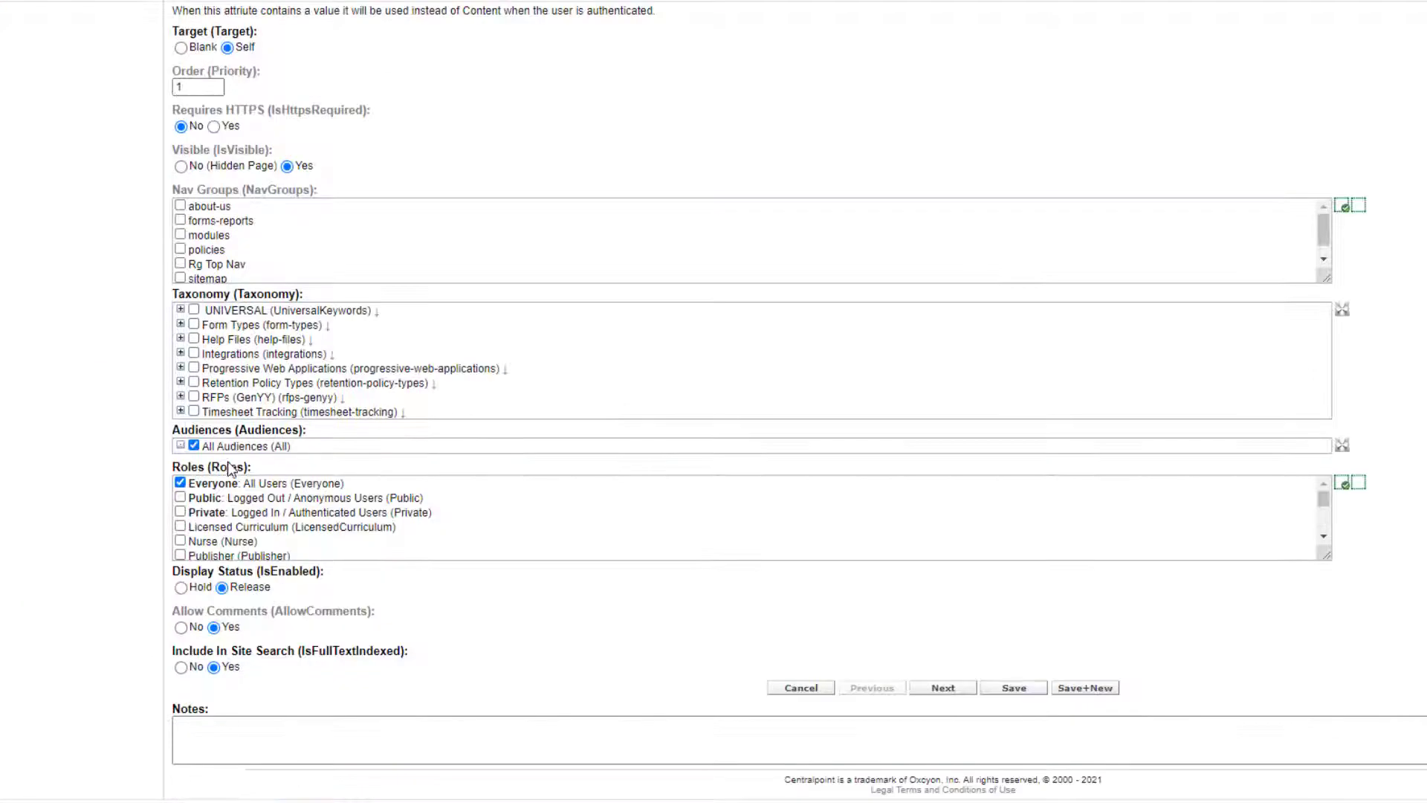
{"action": "left_click", "coordinate": [181, 512]}
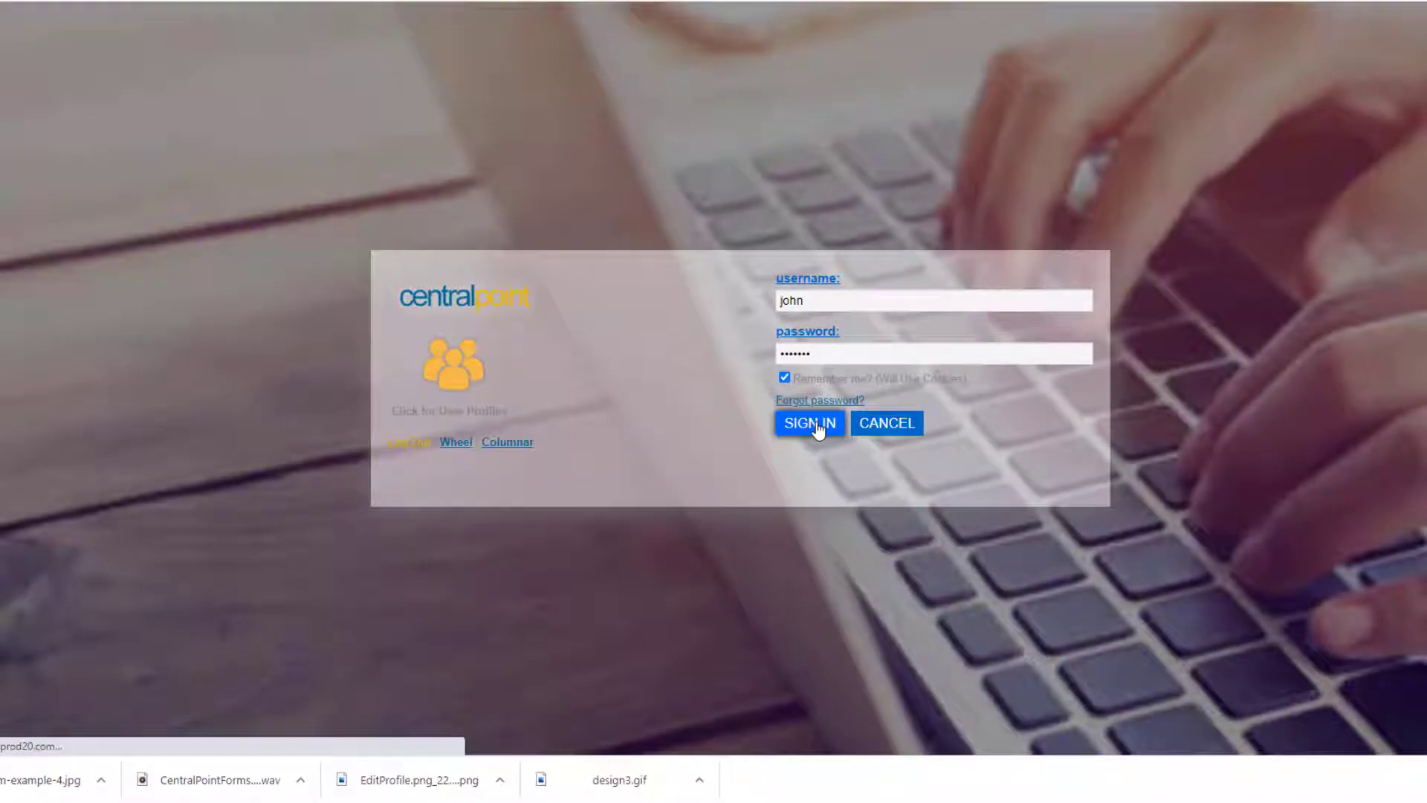
Sign in to the site and start a search for 'secret'.
{"action": "left_click", "coordinate": [810, 424]}
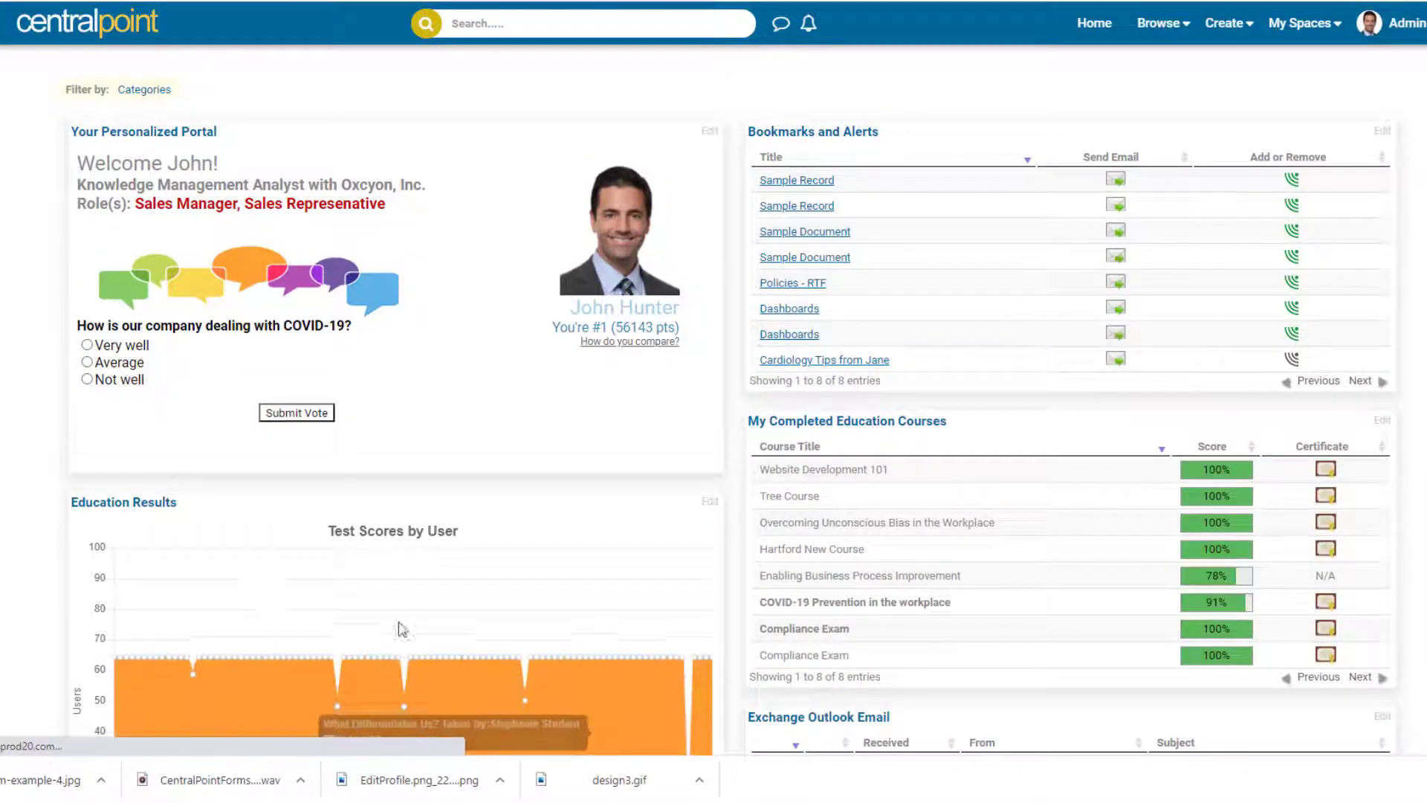
{"action": "left_click", "coordinate": [612, 30]}
{"action": "type", "text": "s"}
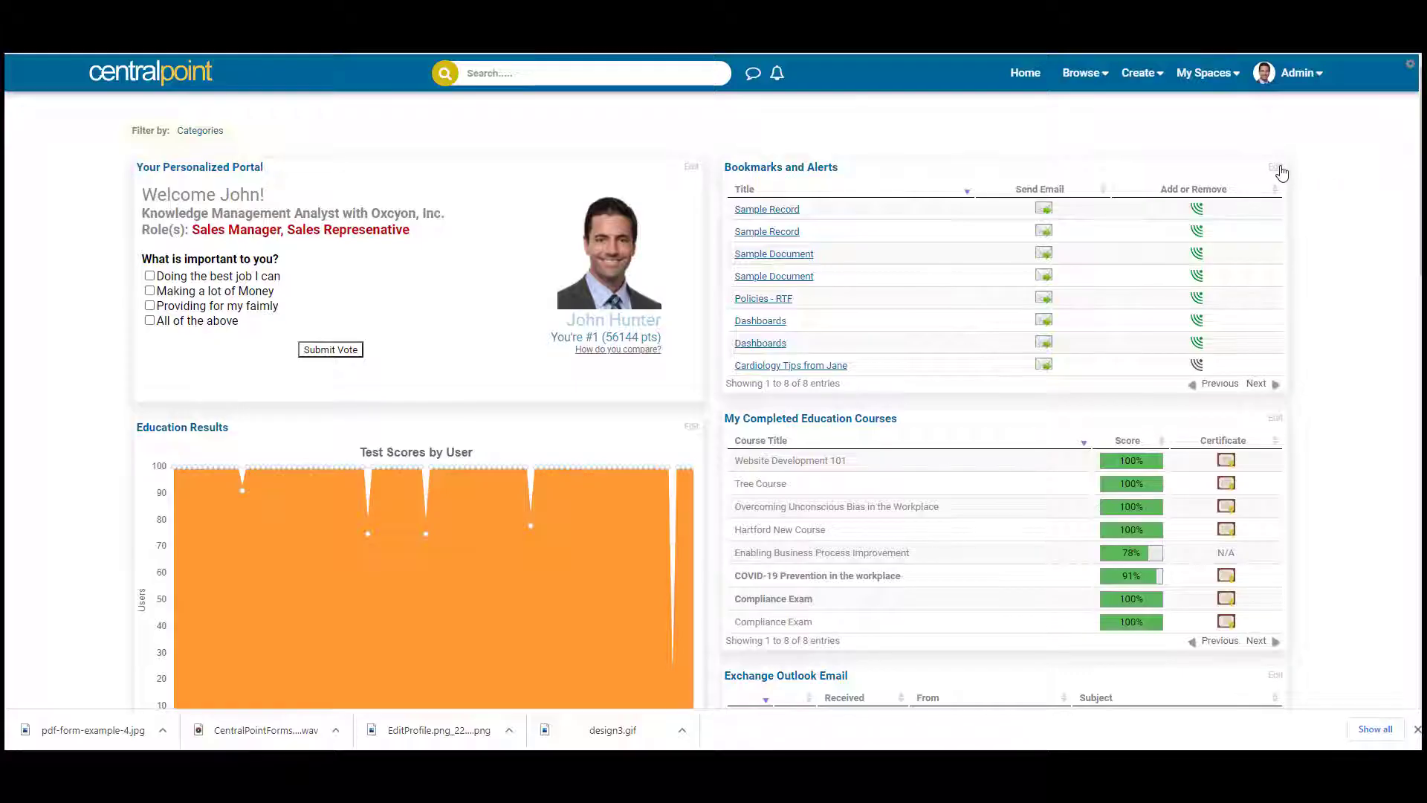
Edit the Bookmarks and Alerts widget and view the Change Layout list of available widgets.
{"action": "left_click", "coordinate": [1276, 168]}
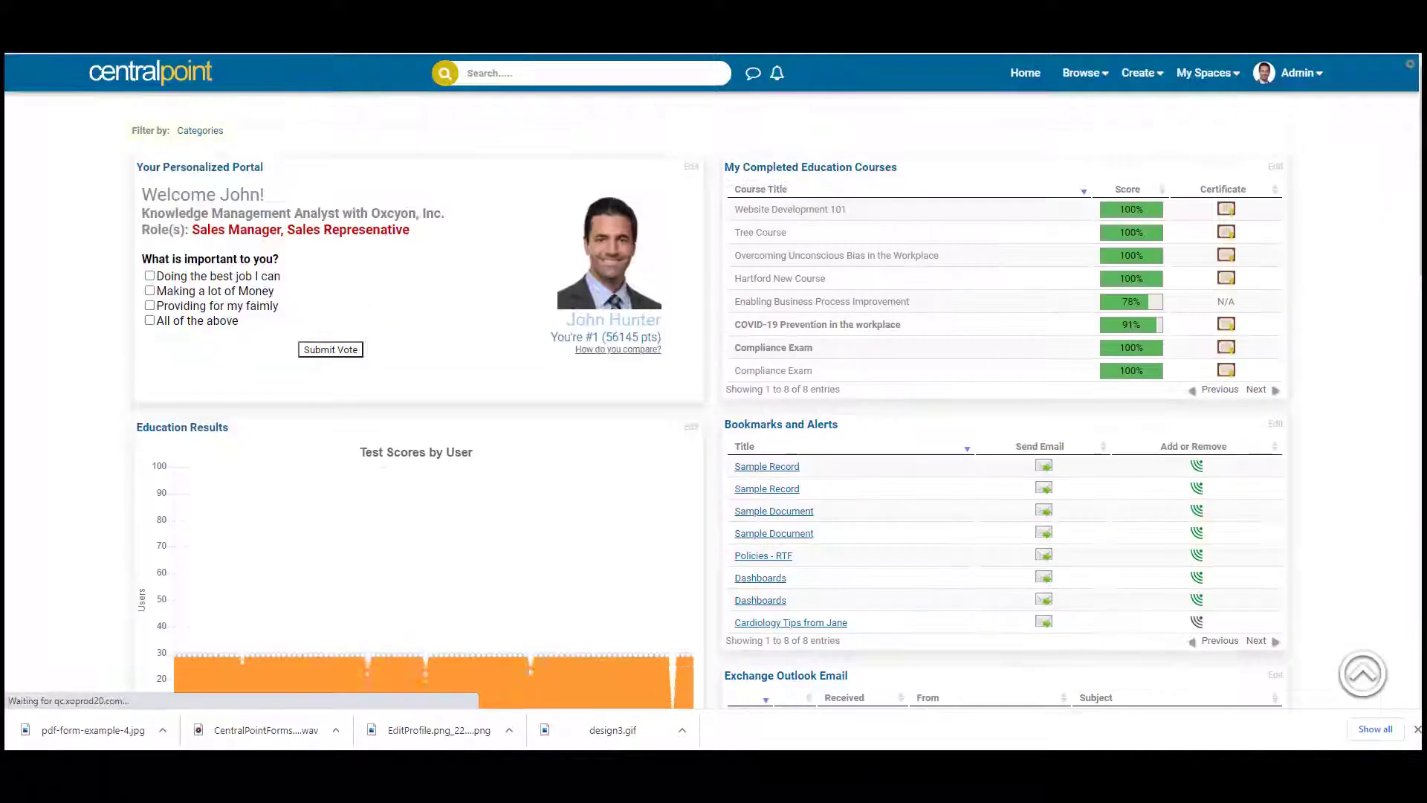
{"action": "scroll", "coordinate": [1394, 623], "scroll_direction": "down", "scroll_amount": 15}
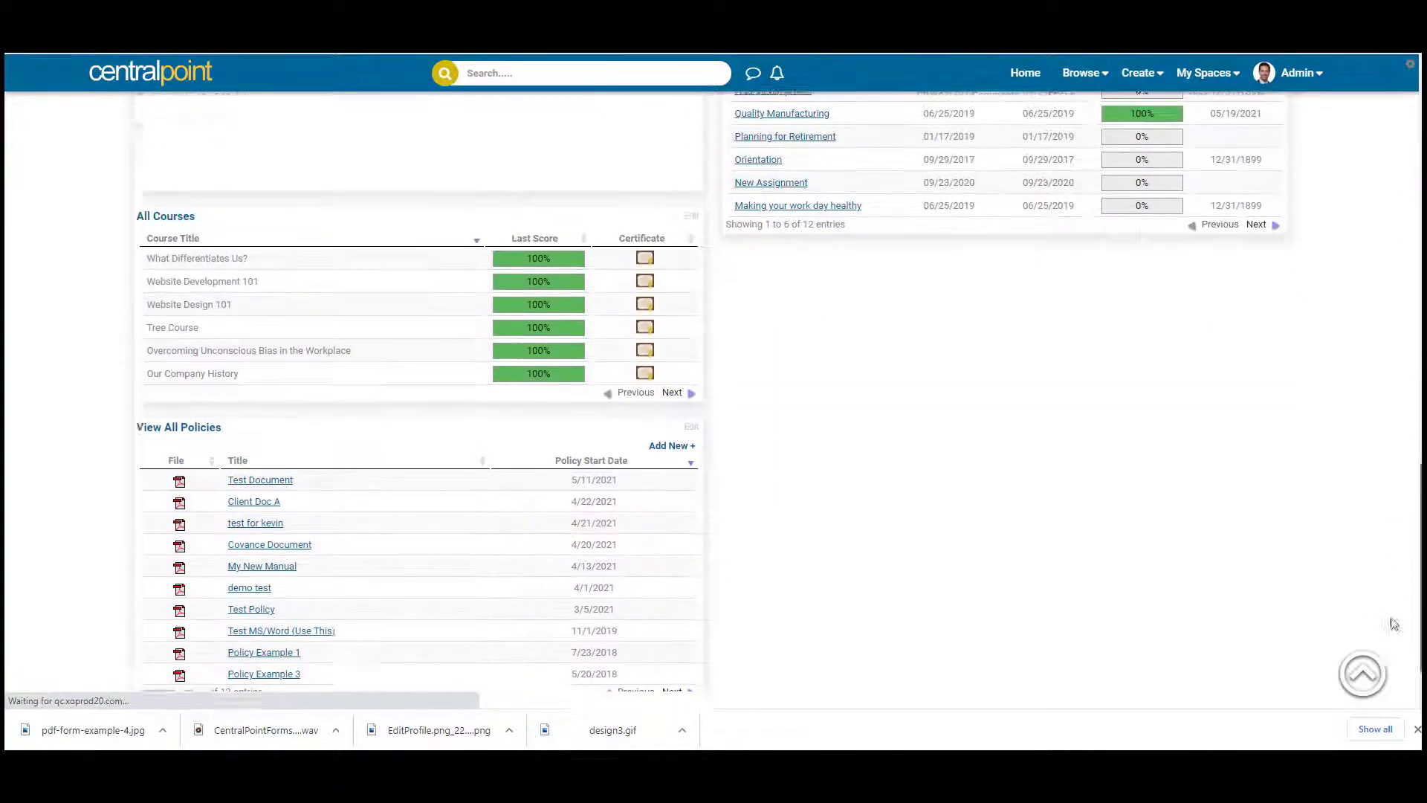
{"action": "scroll", "coordinate": [1394, 623], "scroll_direction": "down", "scroll_amount": 2}
{"action": "left_click", "coordinate": [1253, 655]}
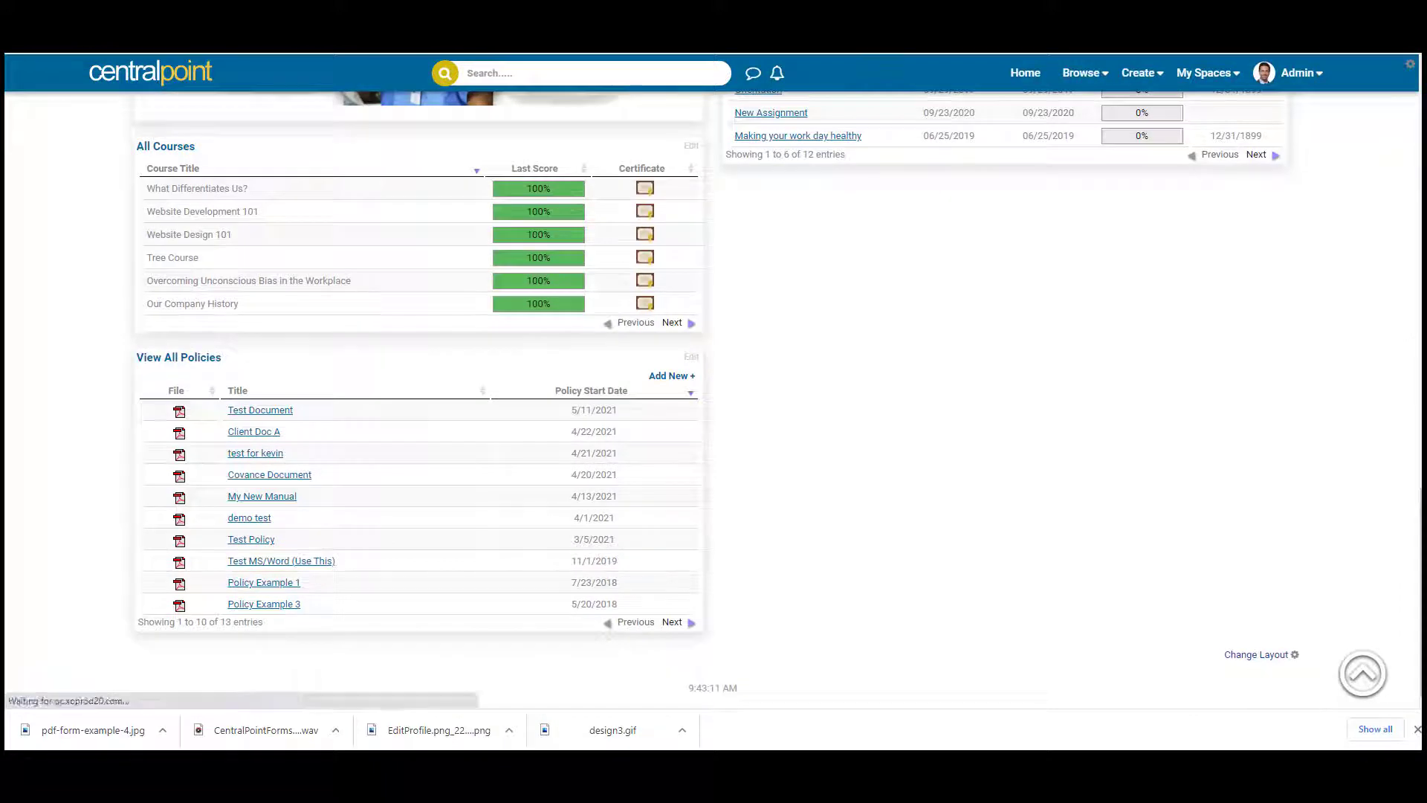
{"action": "scroll", "coordinate": [1402, 200], "scroll_direction": "down", "scroll_amount": 10}
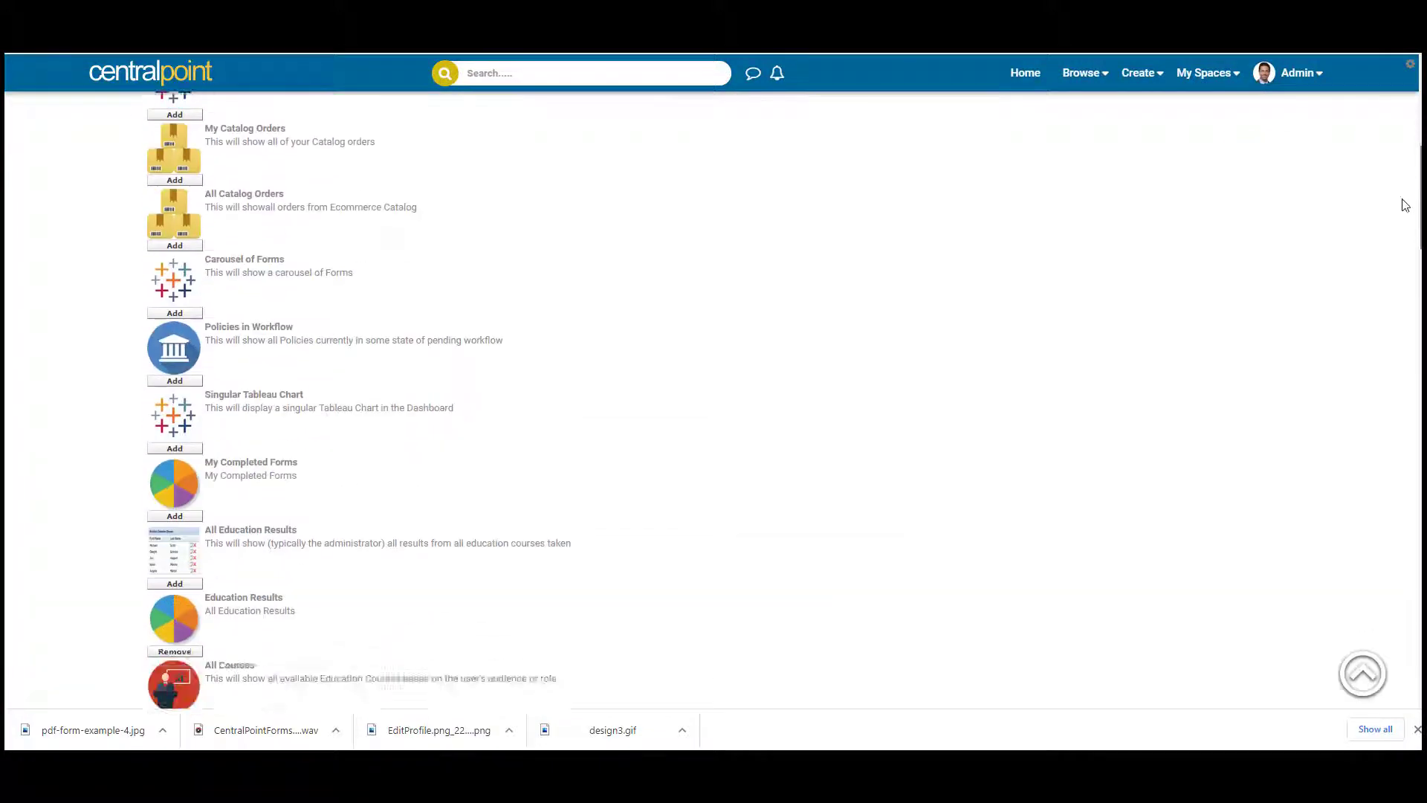
{"action": "scroll", "coordinate": [1377, 277], "scroll_direction": "down", "scroll_amount": 4}
{"action": "left_click_drag", "start_coordinate": [663, 421], "coordinate": [189, 165]}
Open the Secret Report result and sort its table of four Test submissions by a column.
{"action": "left_click", "coordinate": [562, 298]}
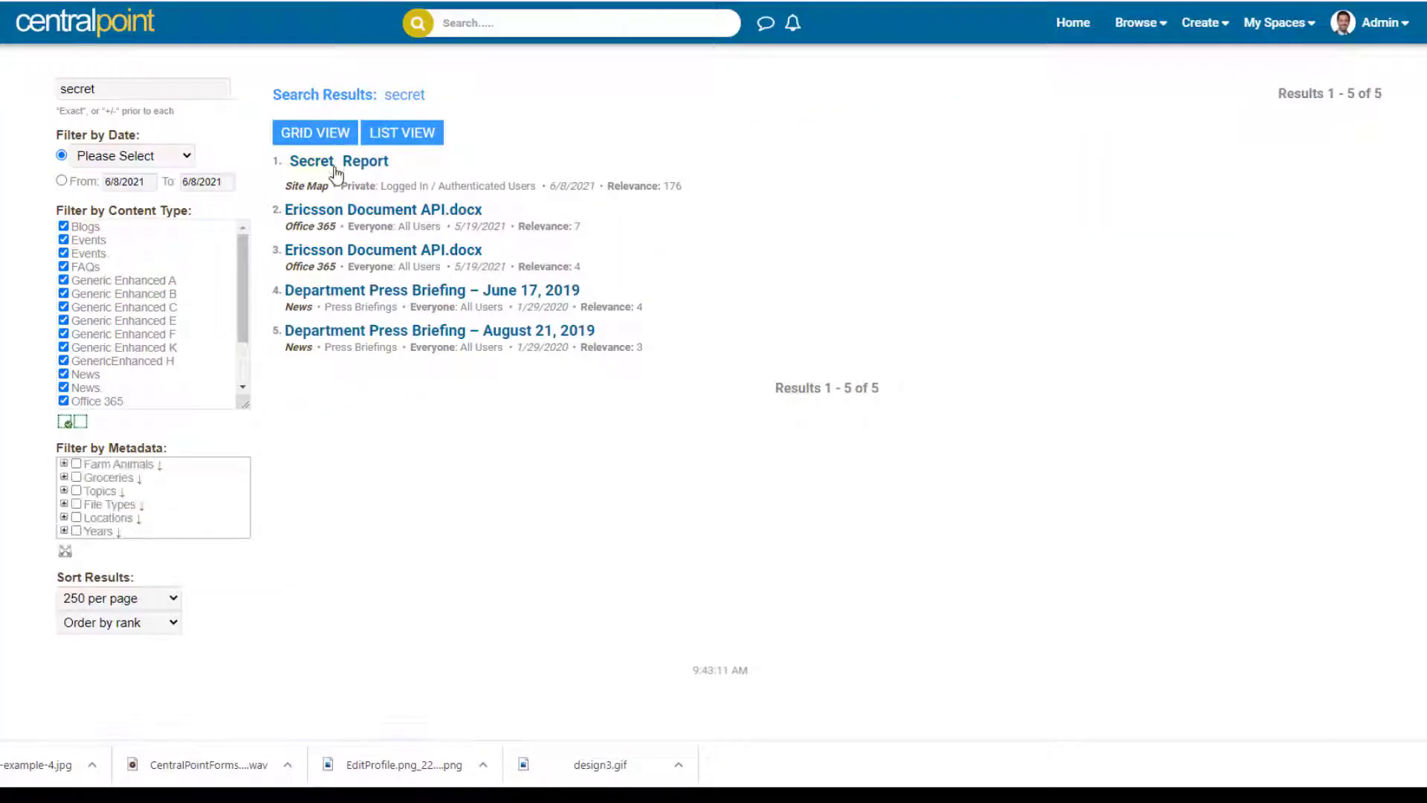
{"action": "left_click", "coordinate": [336, 165]}
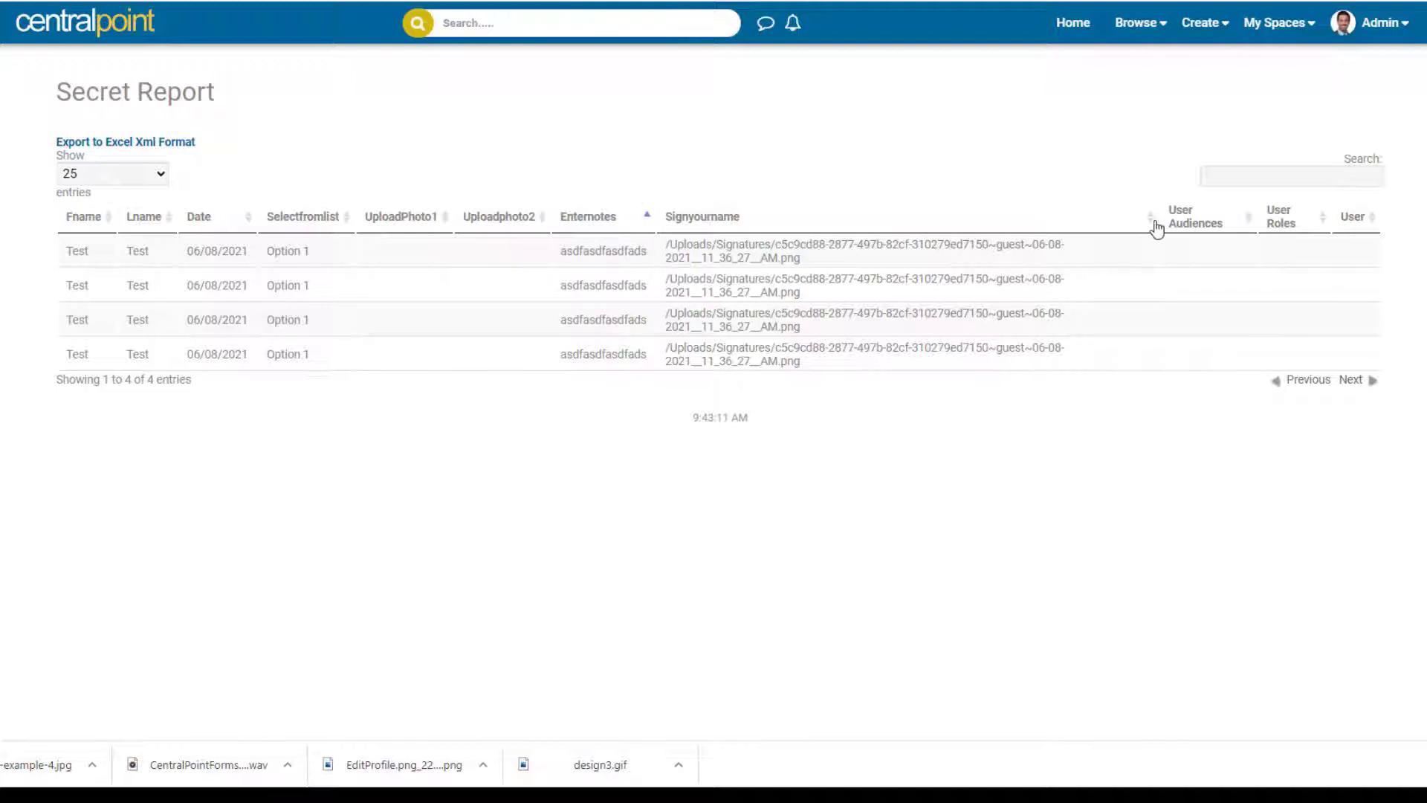
{"action": "left_click", "coordinate": [1157, 228]}
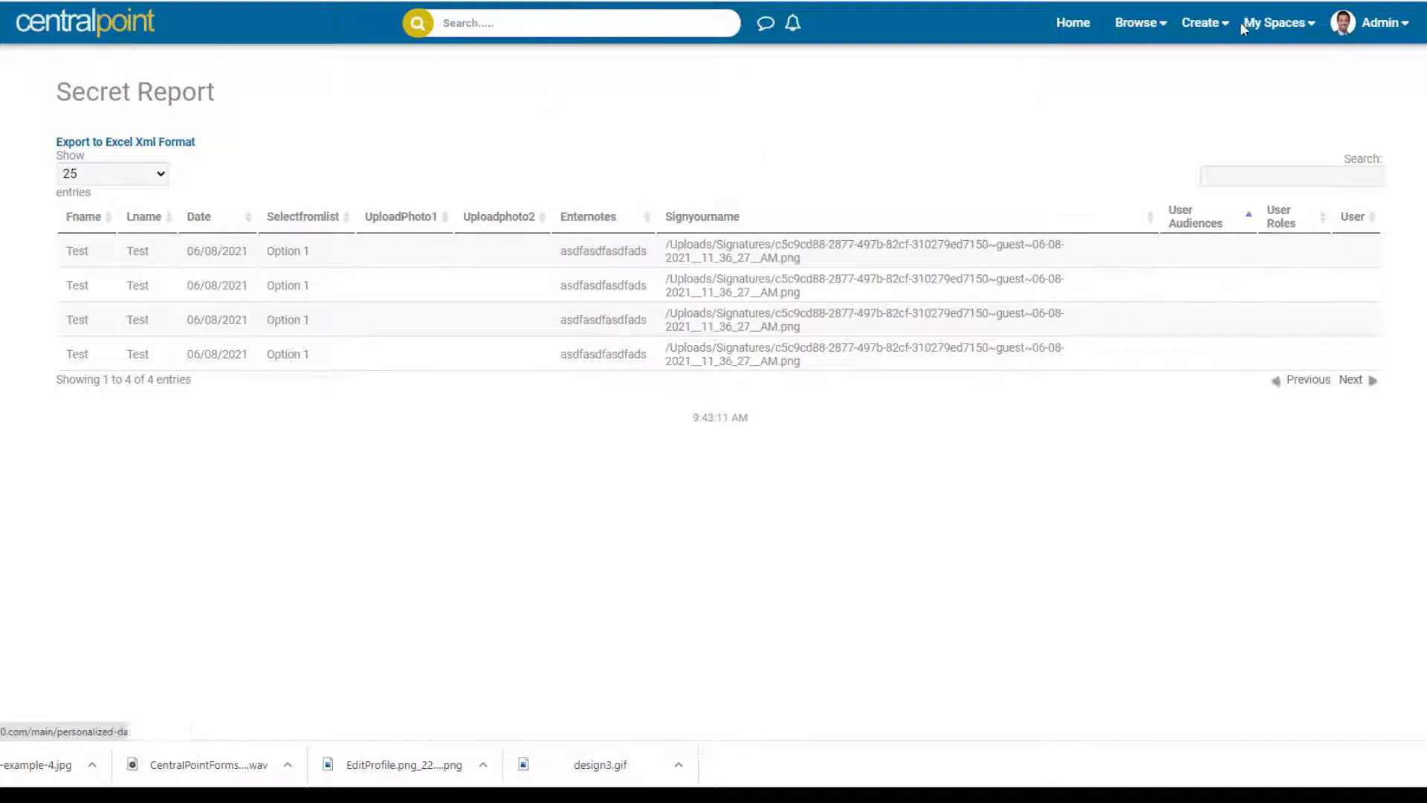
Log out of the site from the account menu.
{"action": "left_click", "coordinate": [1346, 30]}
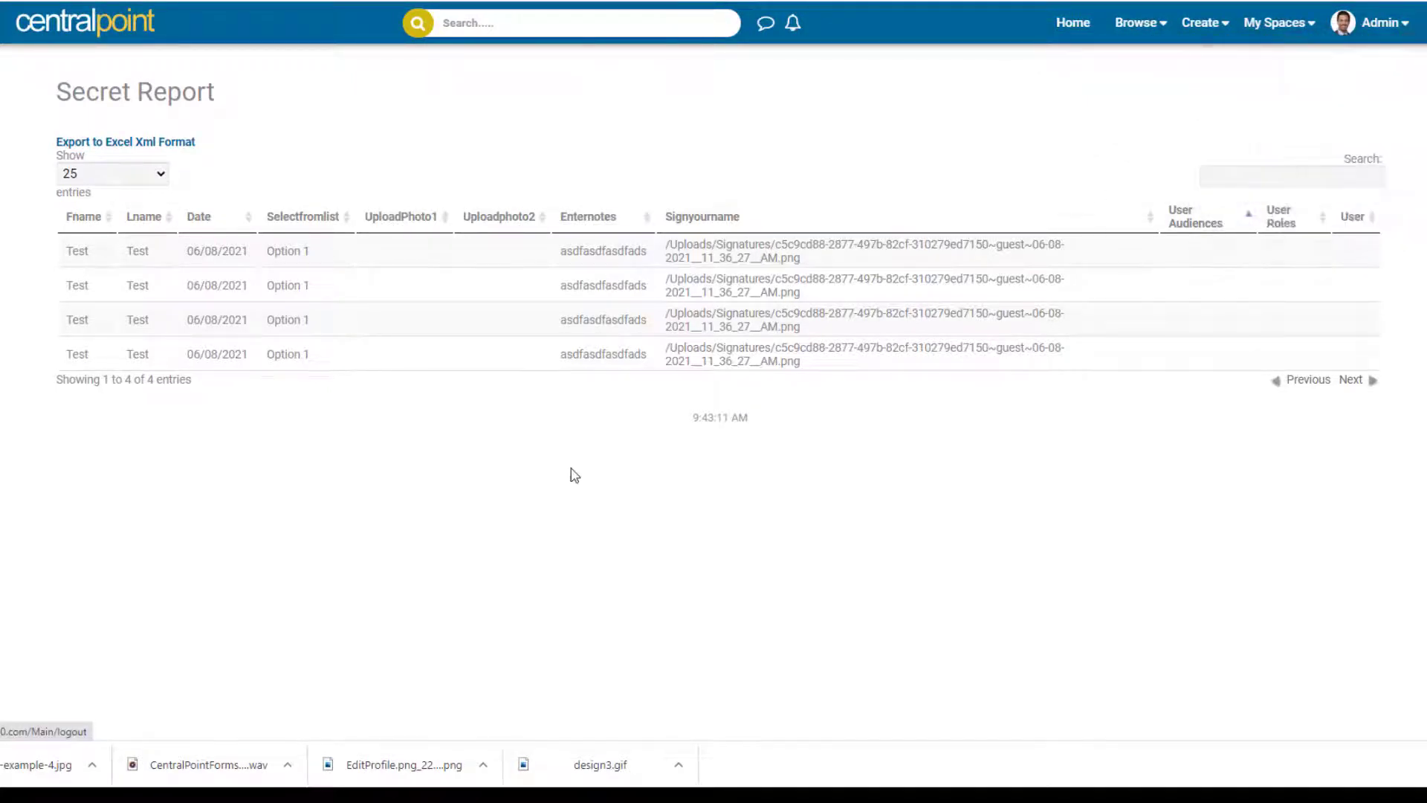
{"action": "mouse_move", "coordinate": [1347, 28]}
{"action": "left_click", "coordinate": [1274, 107]}
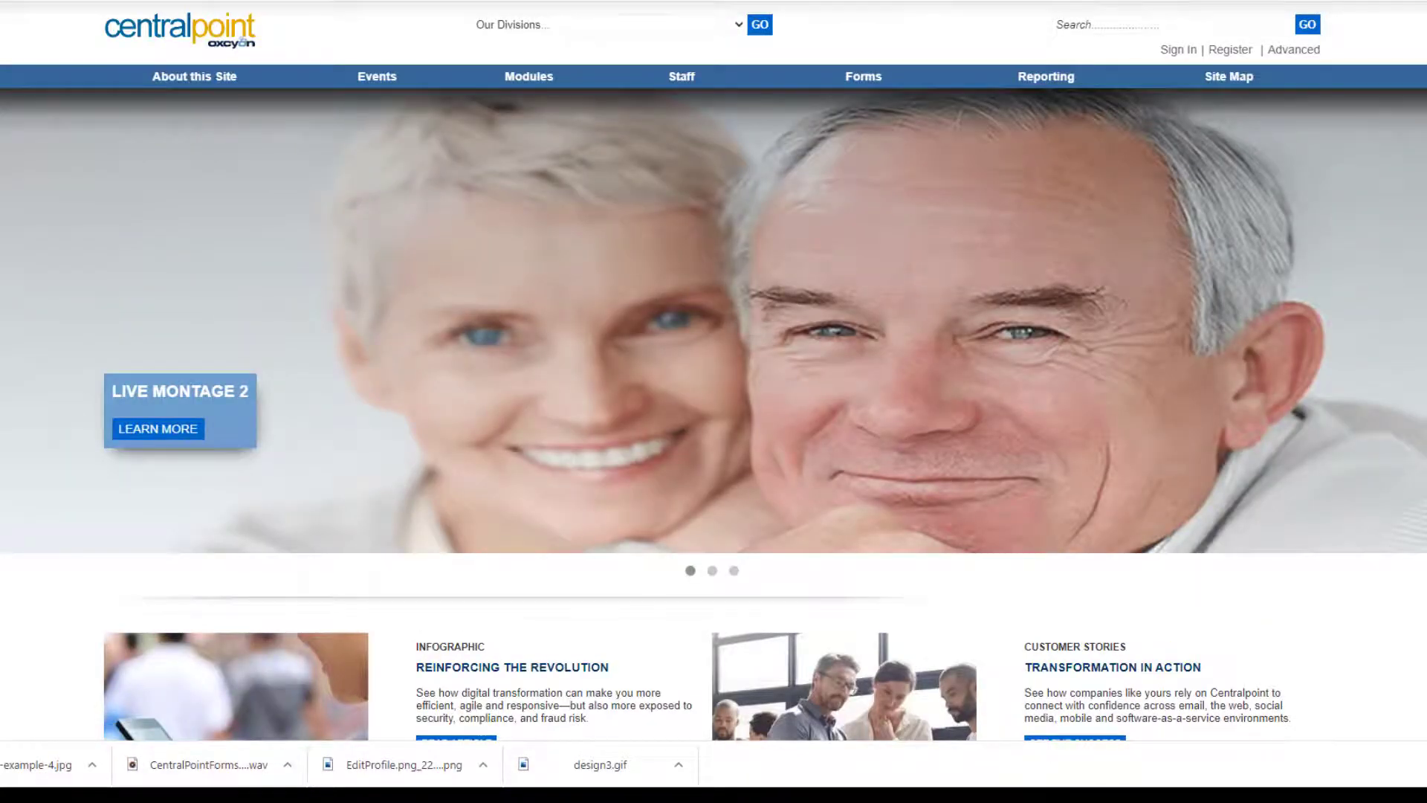
Go to the /console address and list the My New Form submissions.
{"action": "type", "text": "console"}
{"action": "key", "text": "Return"}
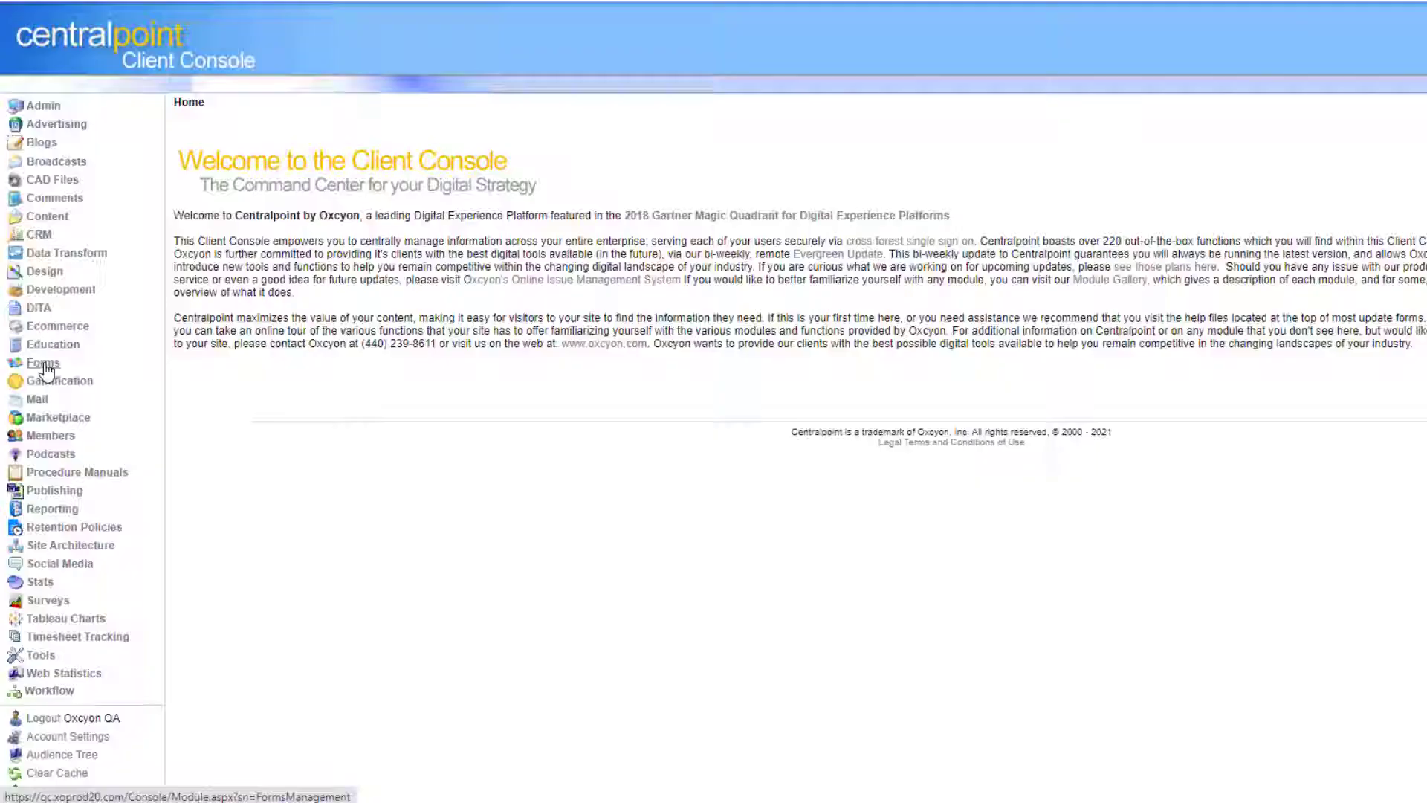
{"action": "left_click", "coordinate": [46, 365]}
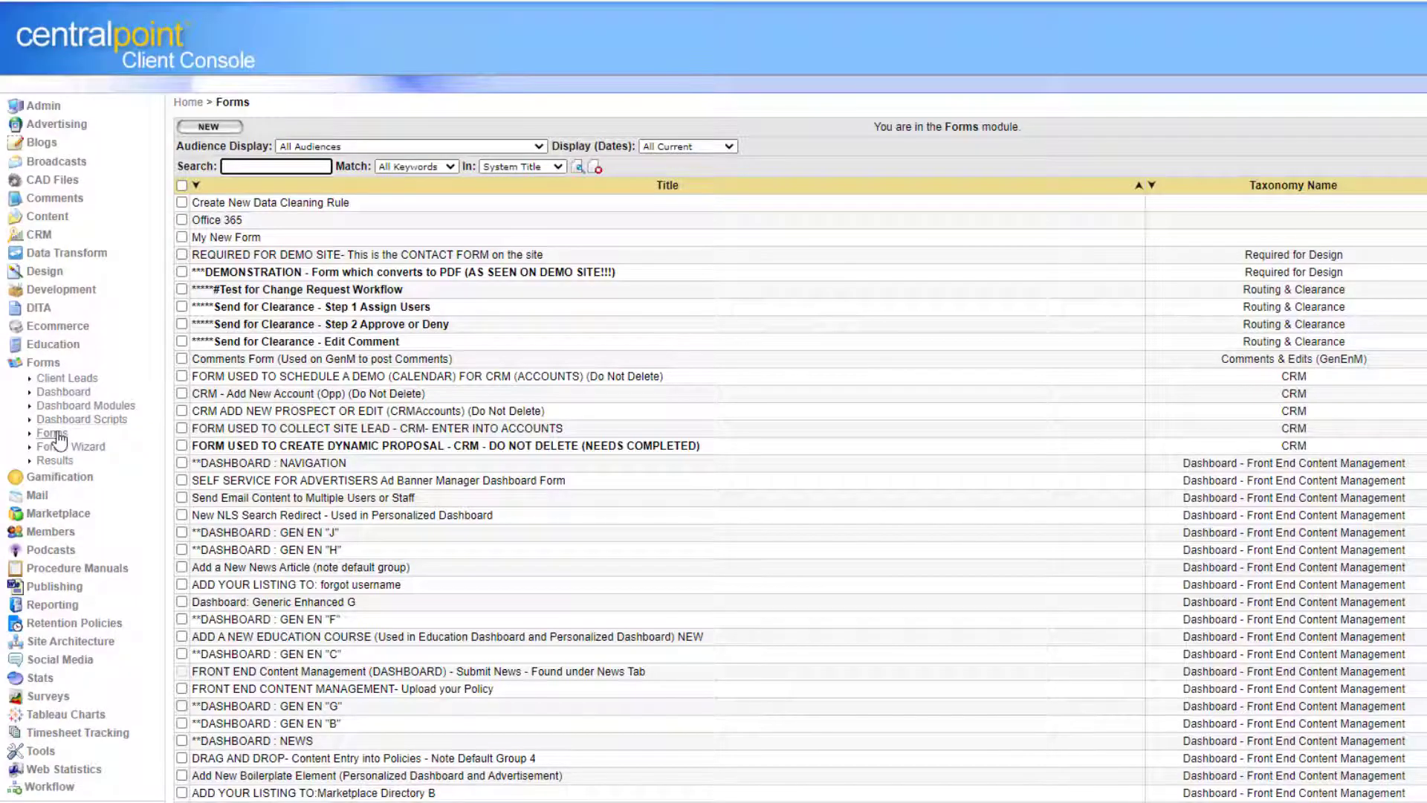
{"action": "left_click", "coordinate": [227, 237]}
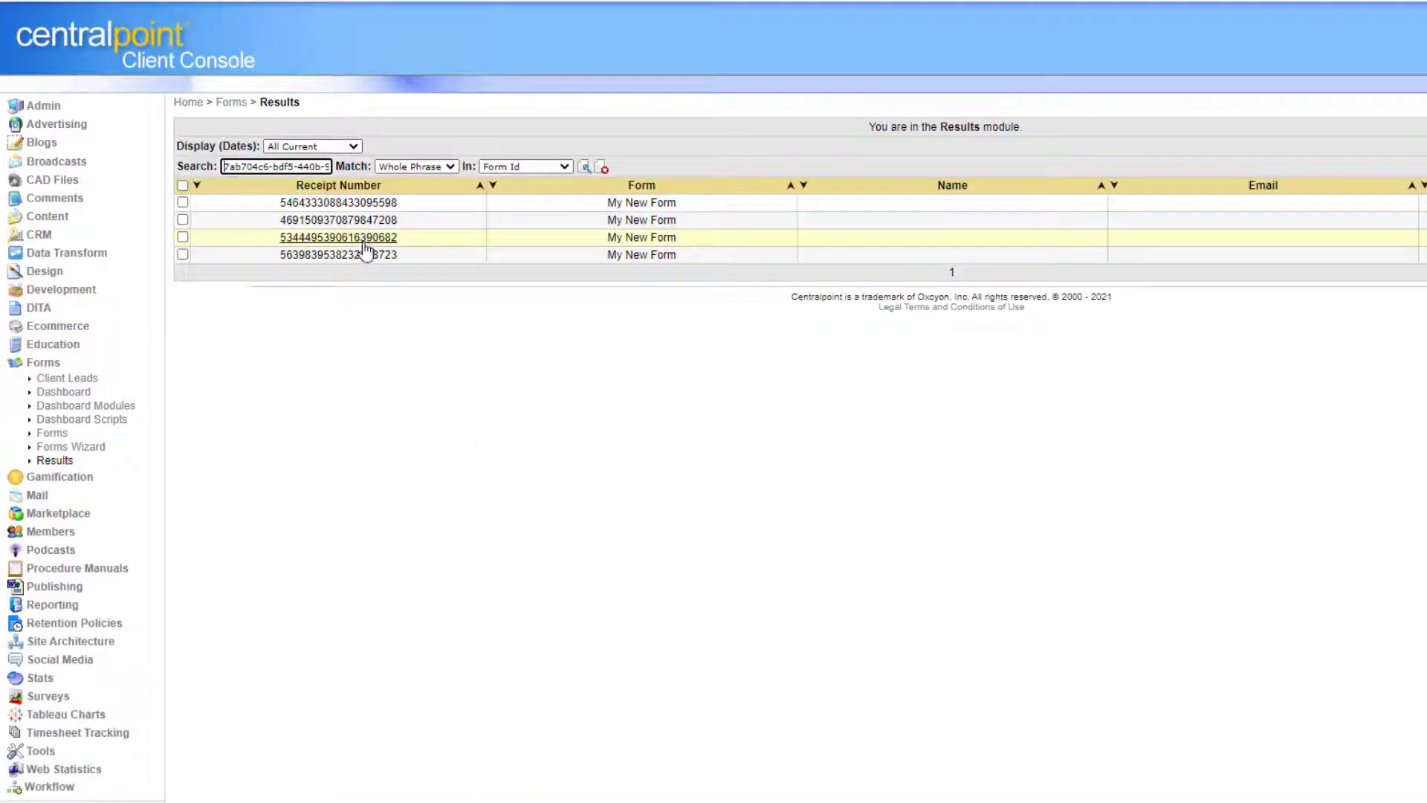
Review one My New Form submission's full record, then go to the Reports Library.
{"action": "left_click", "coordinate": [364, 246]}
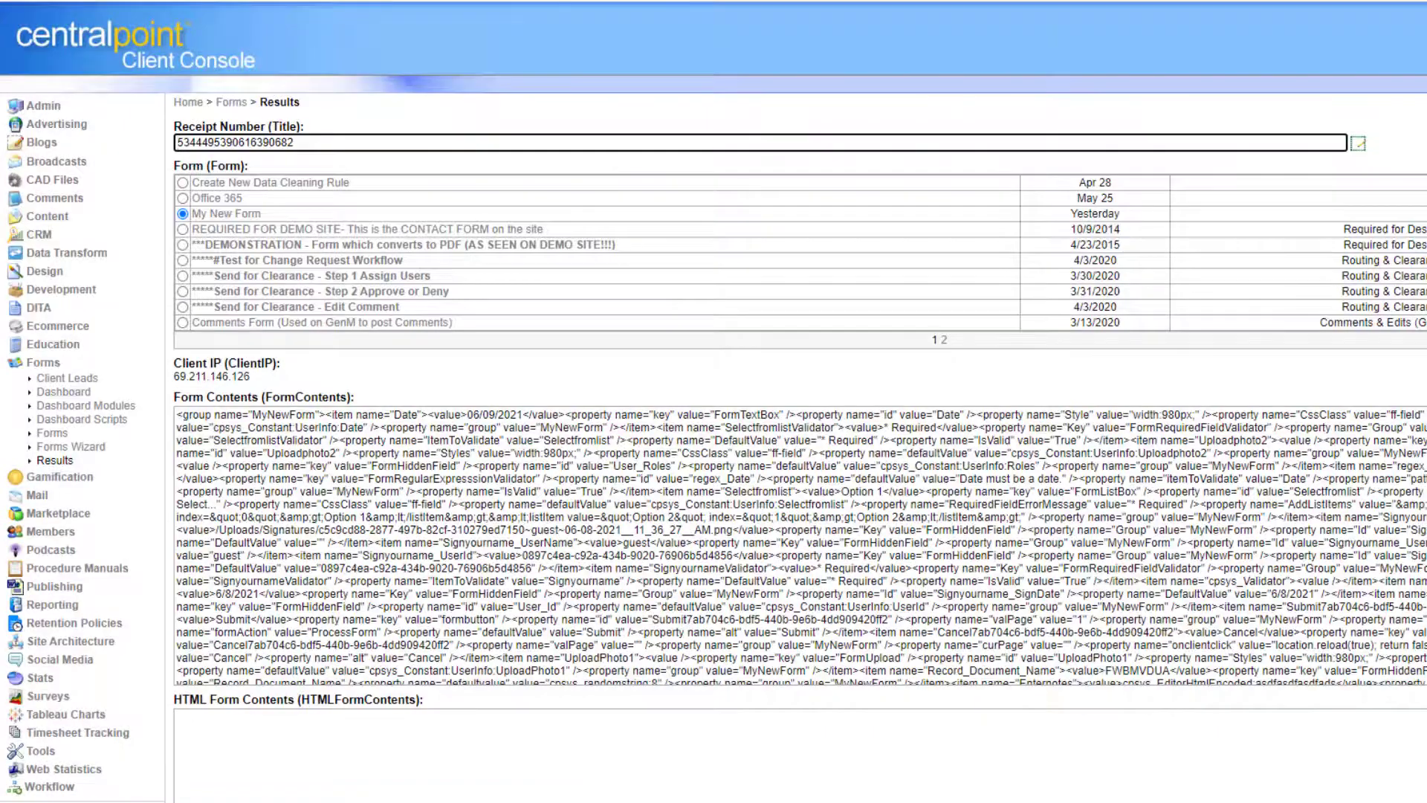
{"action": "scroll", "coordinate": [799, 401], "scroll_direction": "down", "scroll_amount": 5}
{"action": "scroll", "coordinate": [799, 402], "scroll_direction": "down", "scroll_amount": 6}
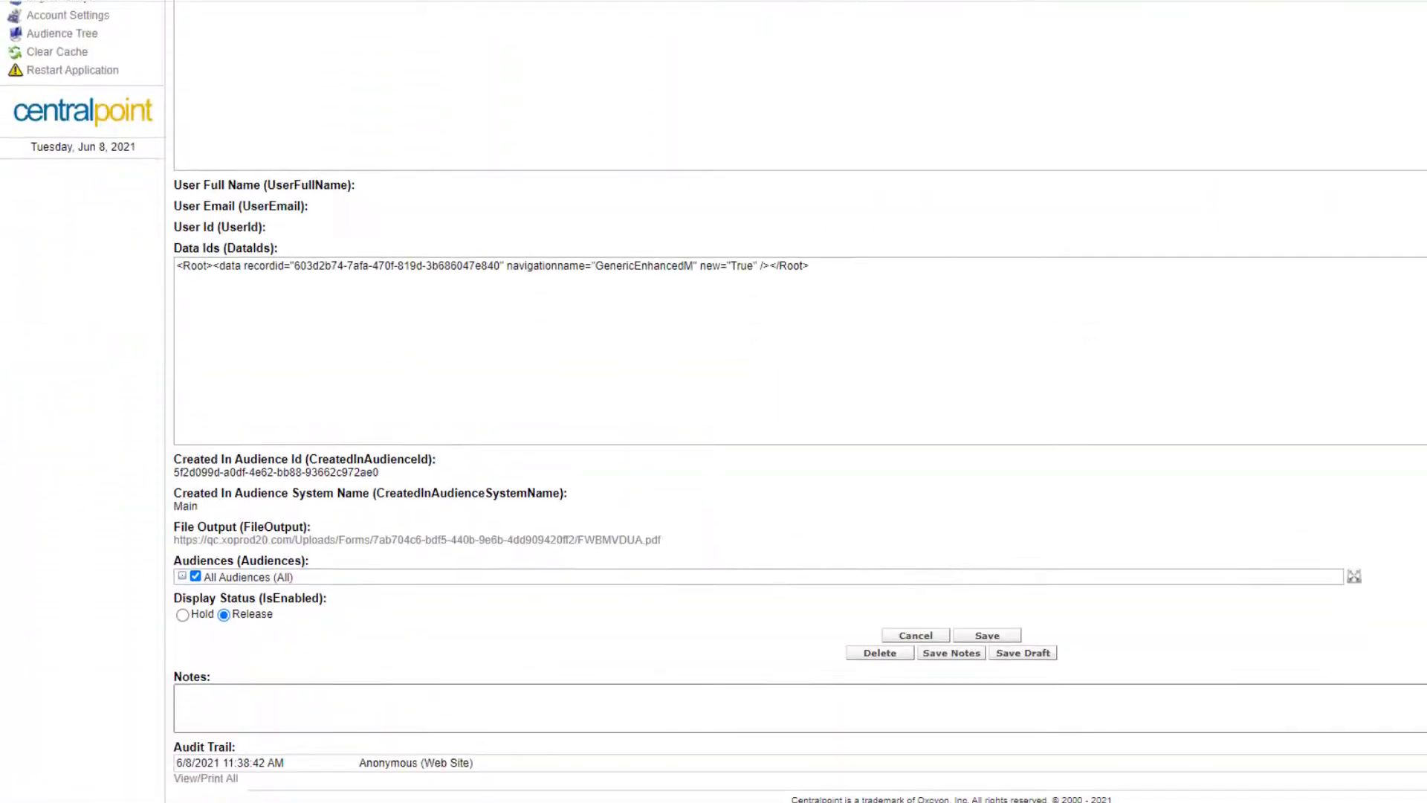
{"action": "scroll", "coordinate": [799, 401], "scroll_direction": "up", "scroll_amount": 10}
{"action": "scroll", "coordinate": [767, 246], "scroll_direction": "up", "scroll_amount": 2}
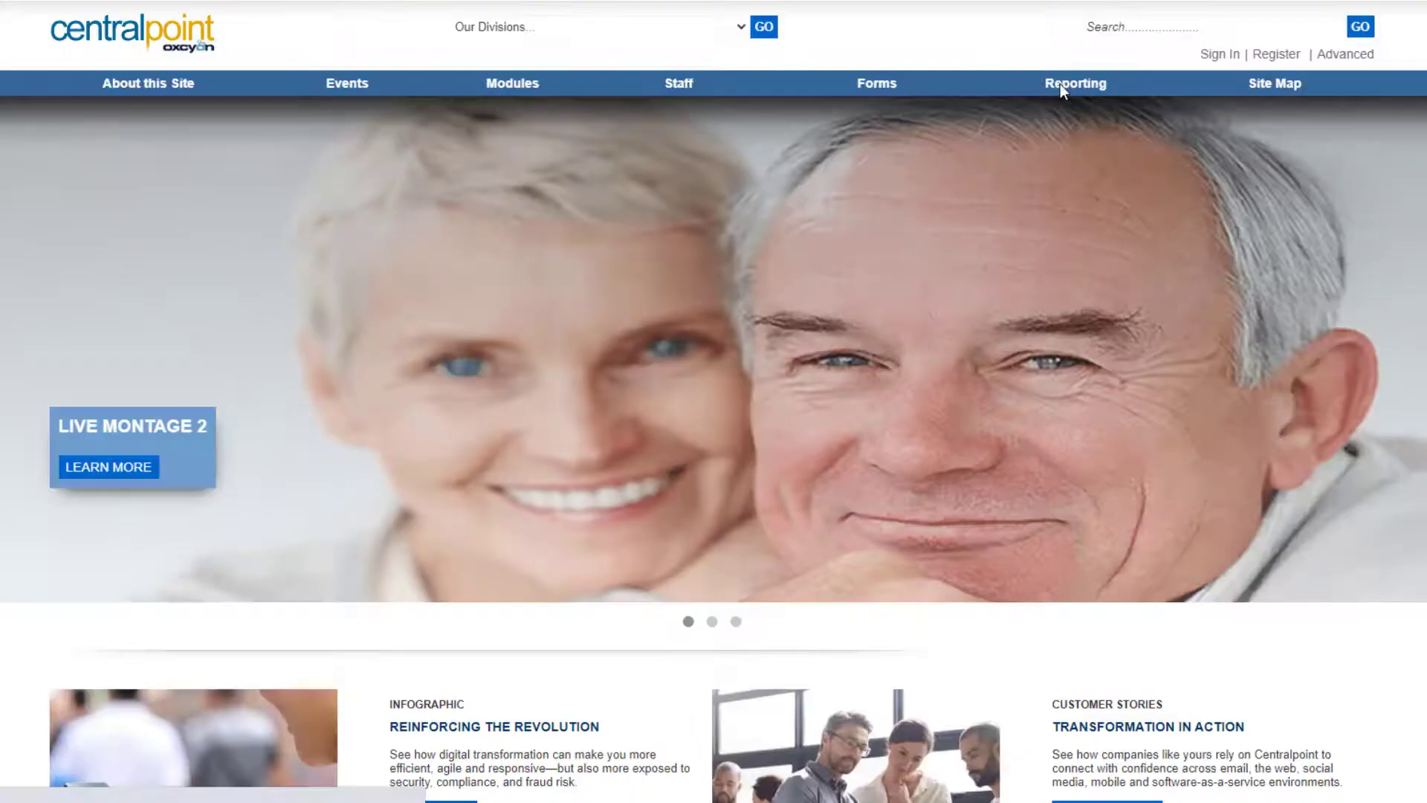
{"action": "left_click", "coordinate": [1063, 83]}
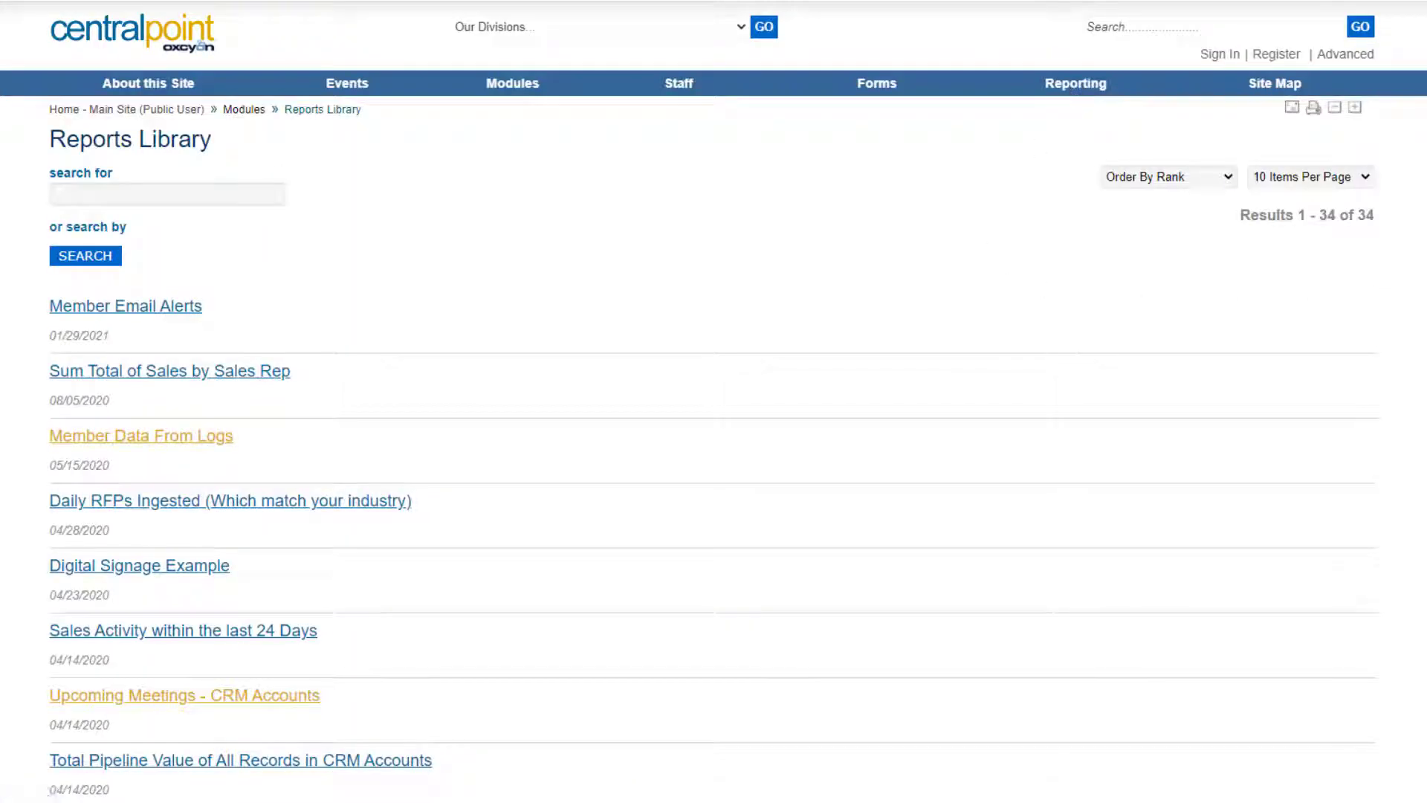
{"action": "scroll", "coordinate": [1249, 603], "scroll_direction": "down", "scroll_amount": 20}
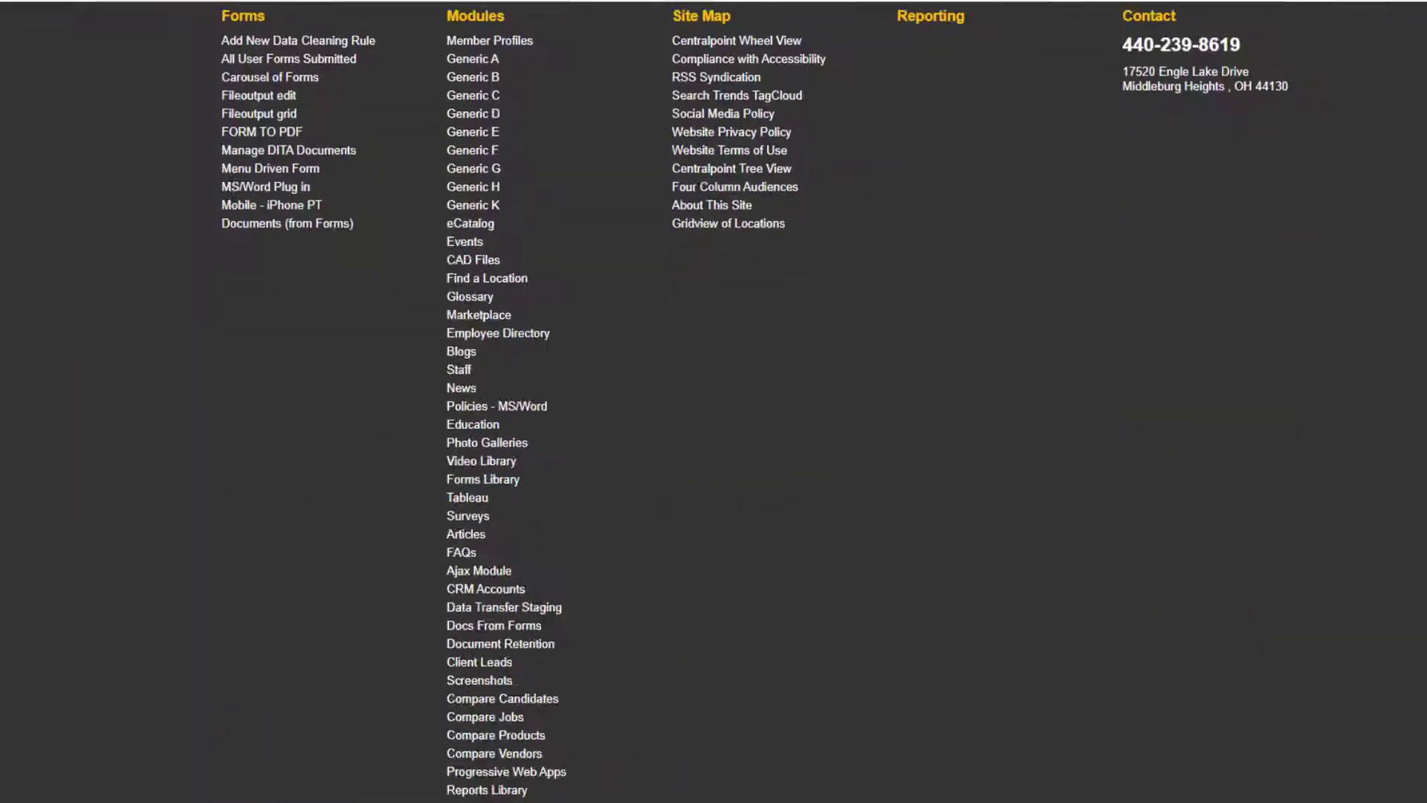
{"action": "scroll", "coordinate": [1248, 602], "scroll_direction": "up", "scroll_amount": 12}
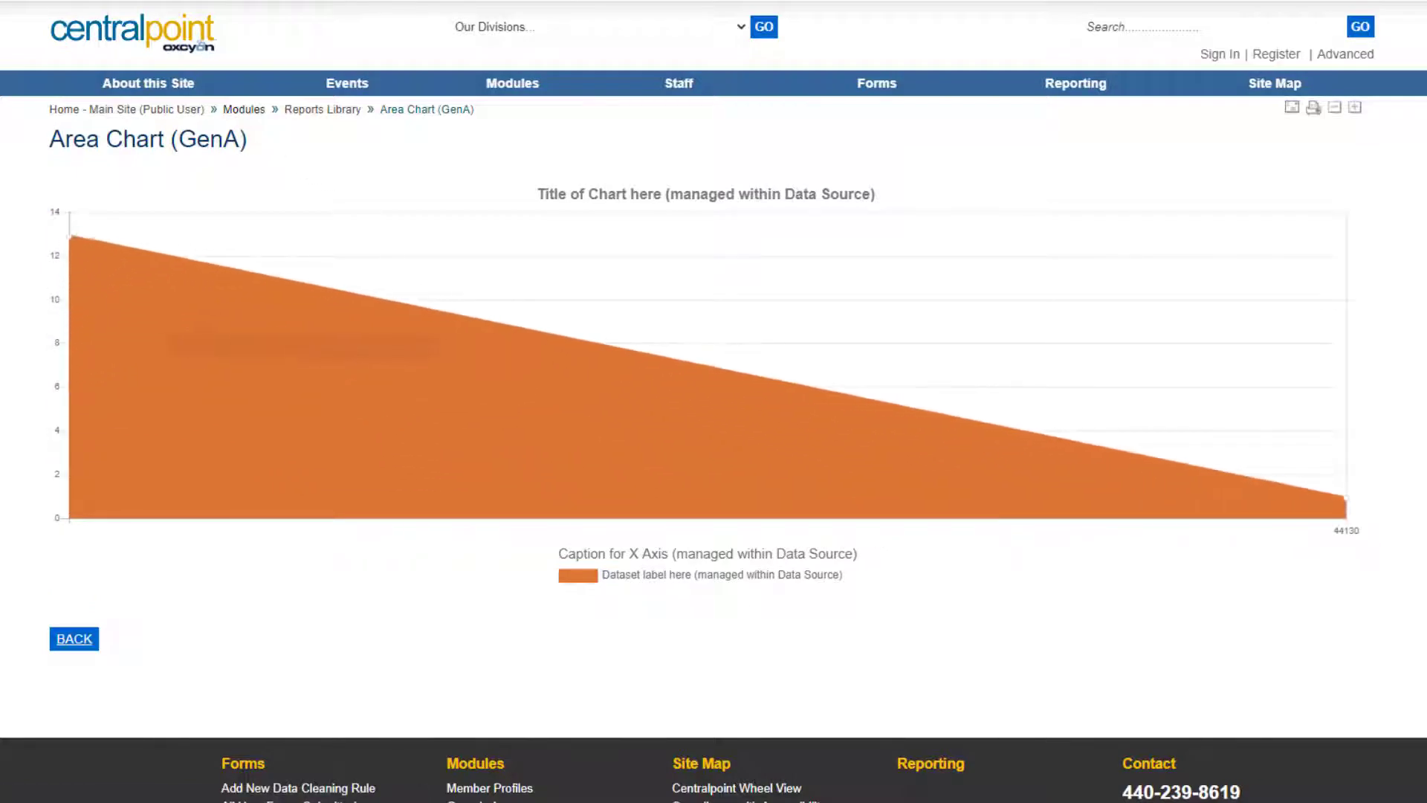
{"action": "key", "text": "alt+Left"}
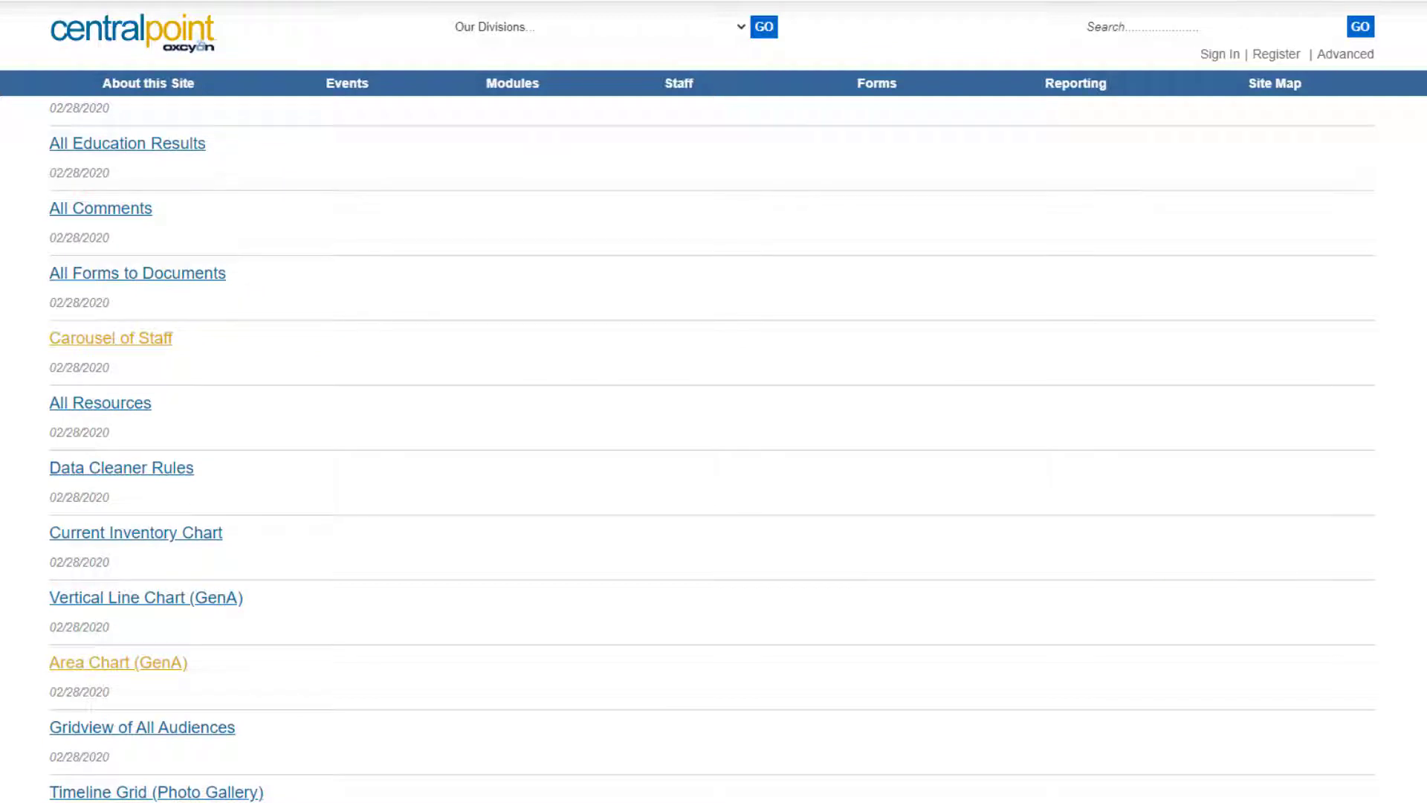
{"action": "scroll", "coordinate": [347, 675], "scroll_direction": "up", "scroll_amount": 2}
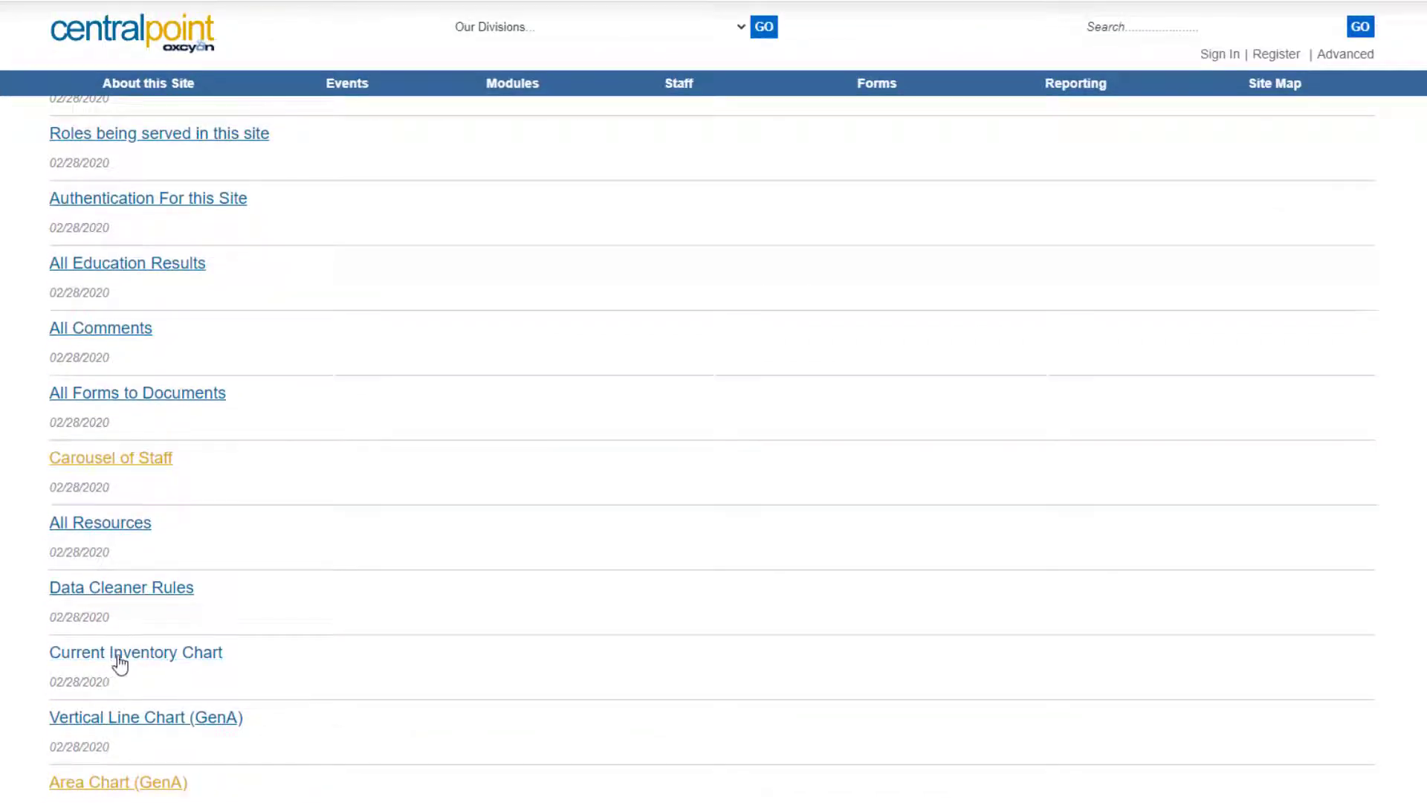
{"action": "left_click", "coordinate": [119, 658]}
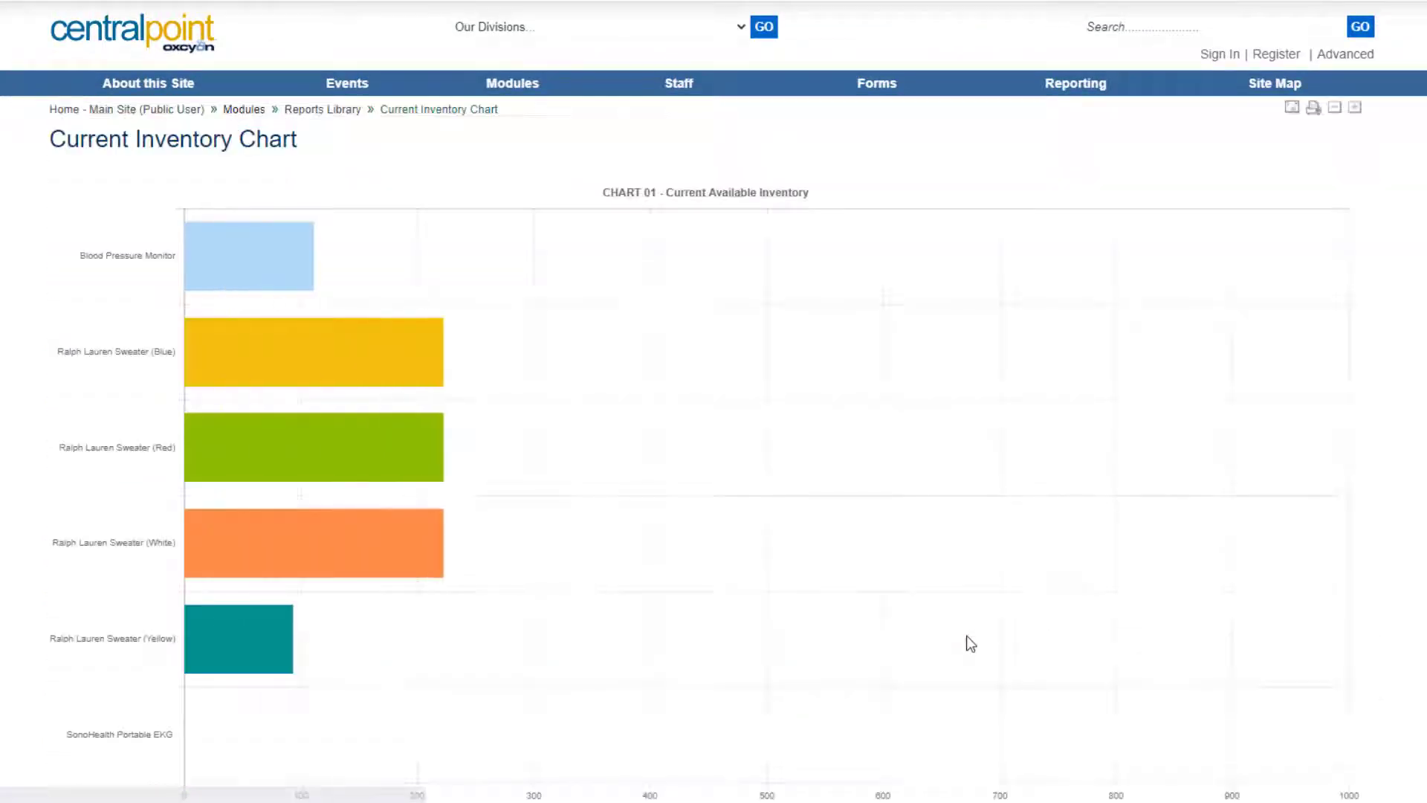
{"action": "mouse_move", "coordinate": [379, 258]}
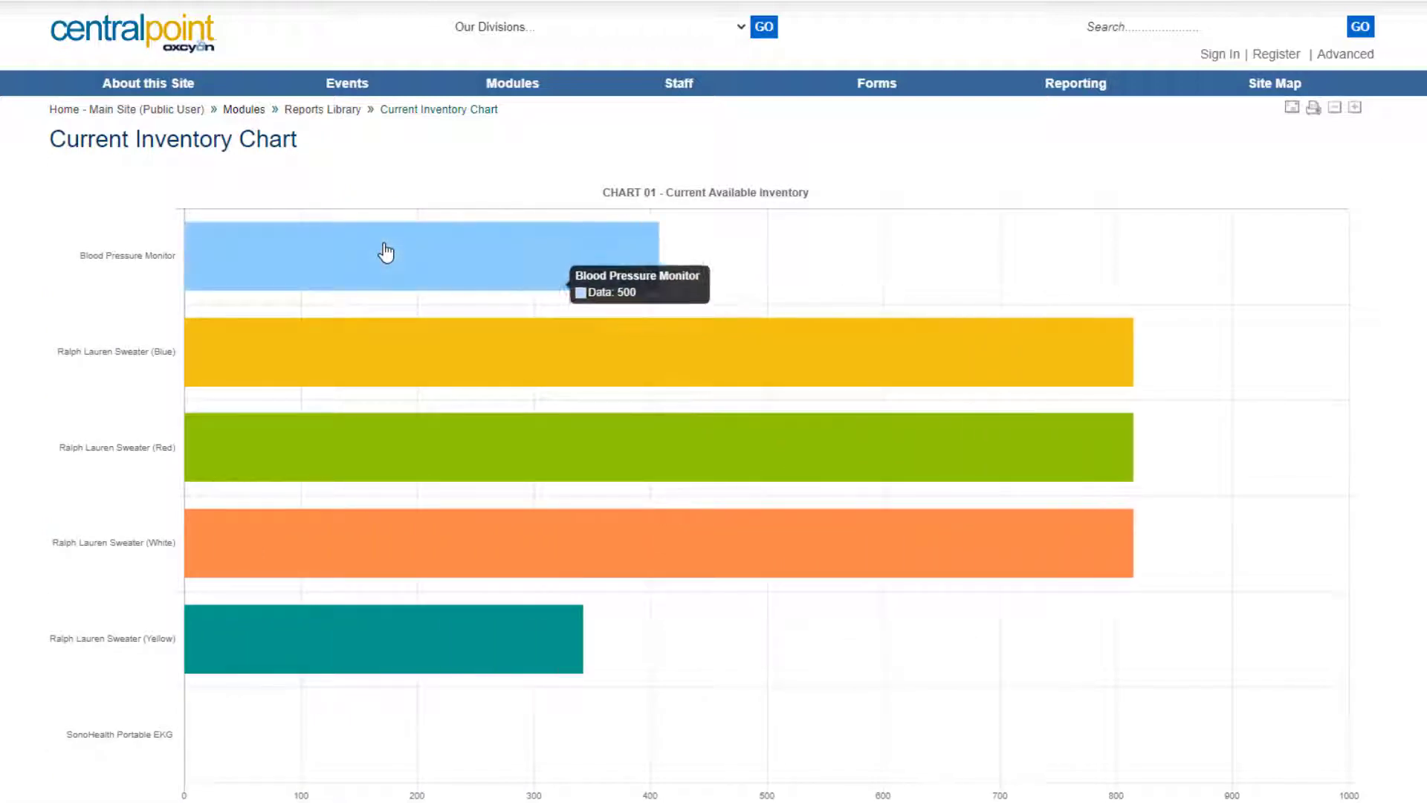
{"action": "mouse_move", "coordinate": [461, 503]}
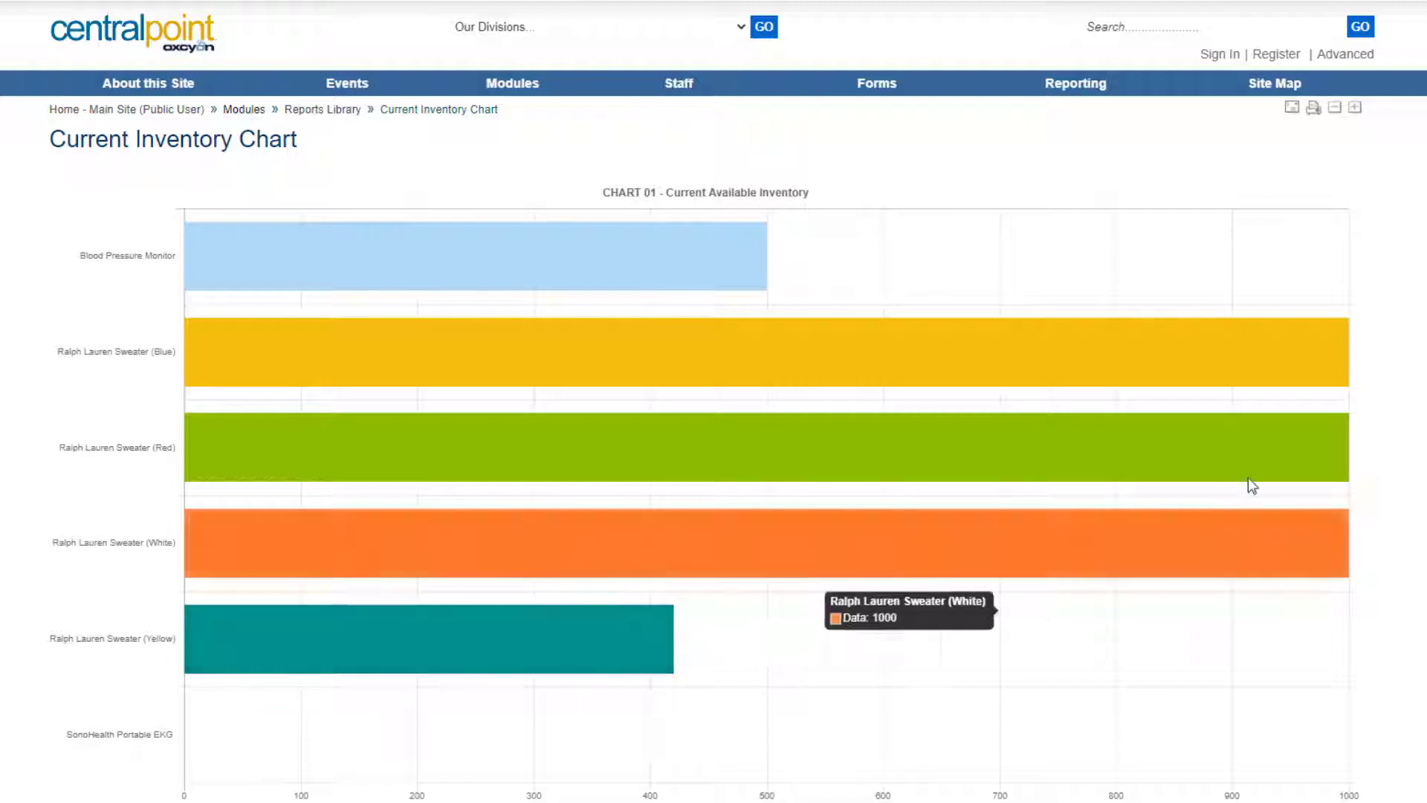
{"action": "scroll", "coordinate": [713, 446], "scroll_direction": "down", "scroll_amount": 4}
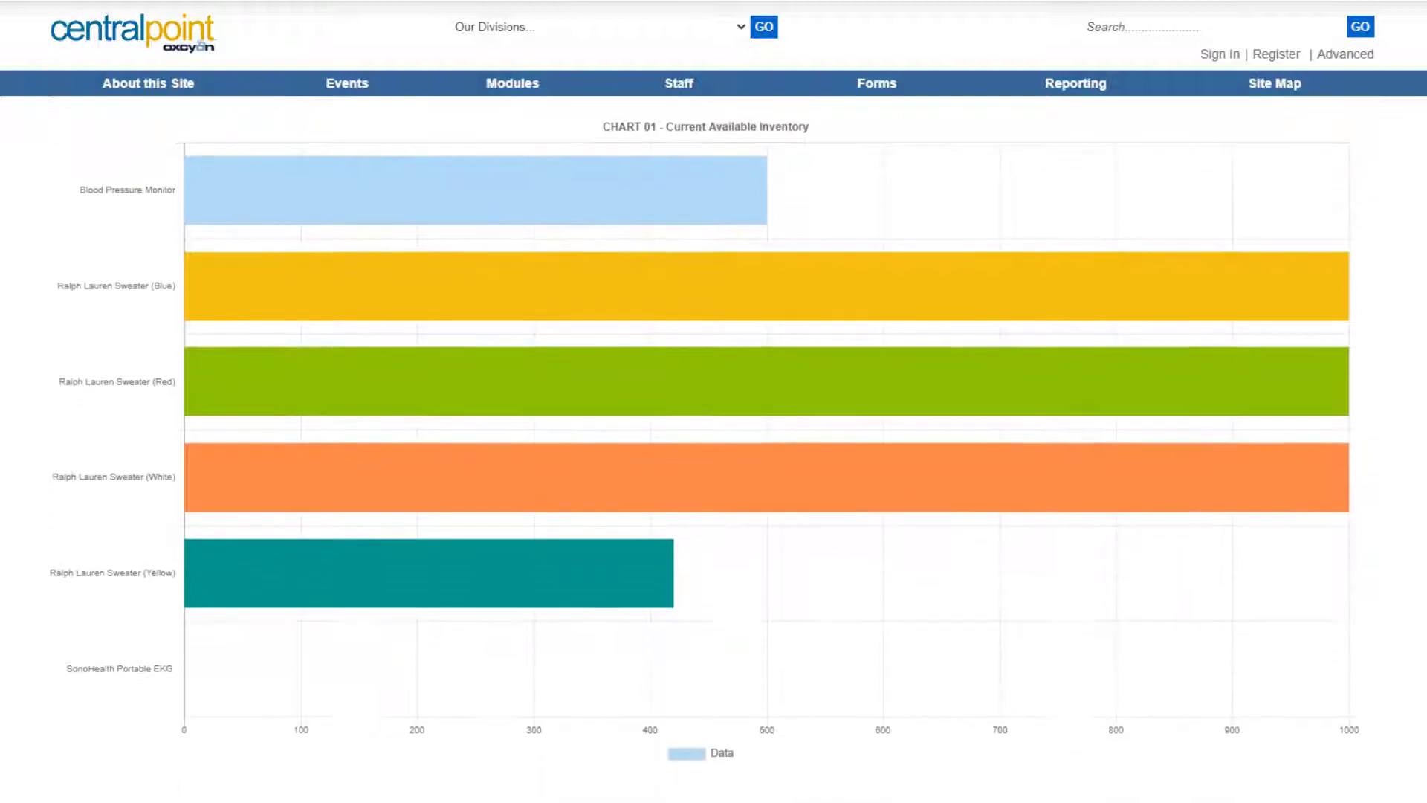
{"action": "scroll", "coordinate": [714, 446], "scroll_direction": "up", "scroll_amount": 4}
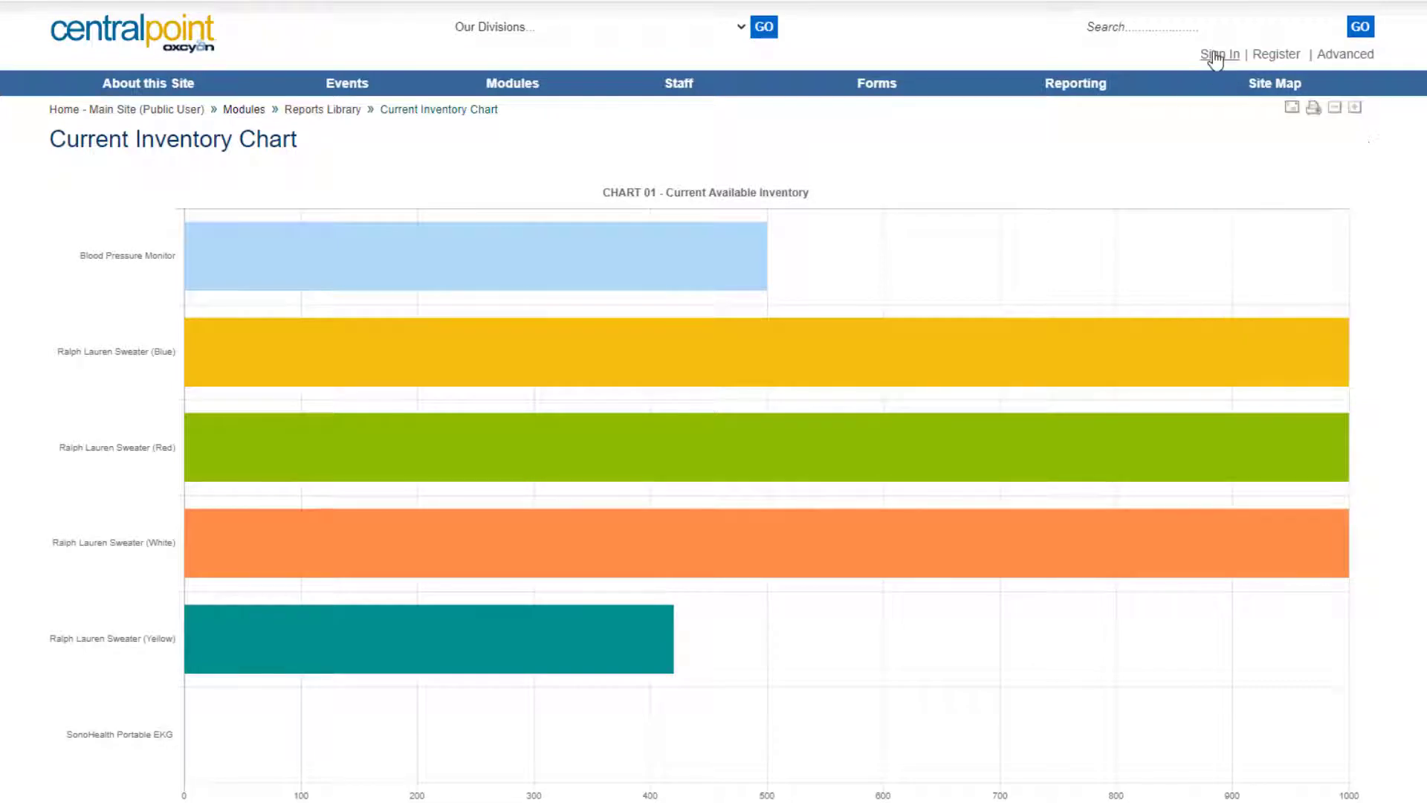
{"action": "key", "text": "alt+Left"}
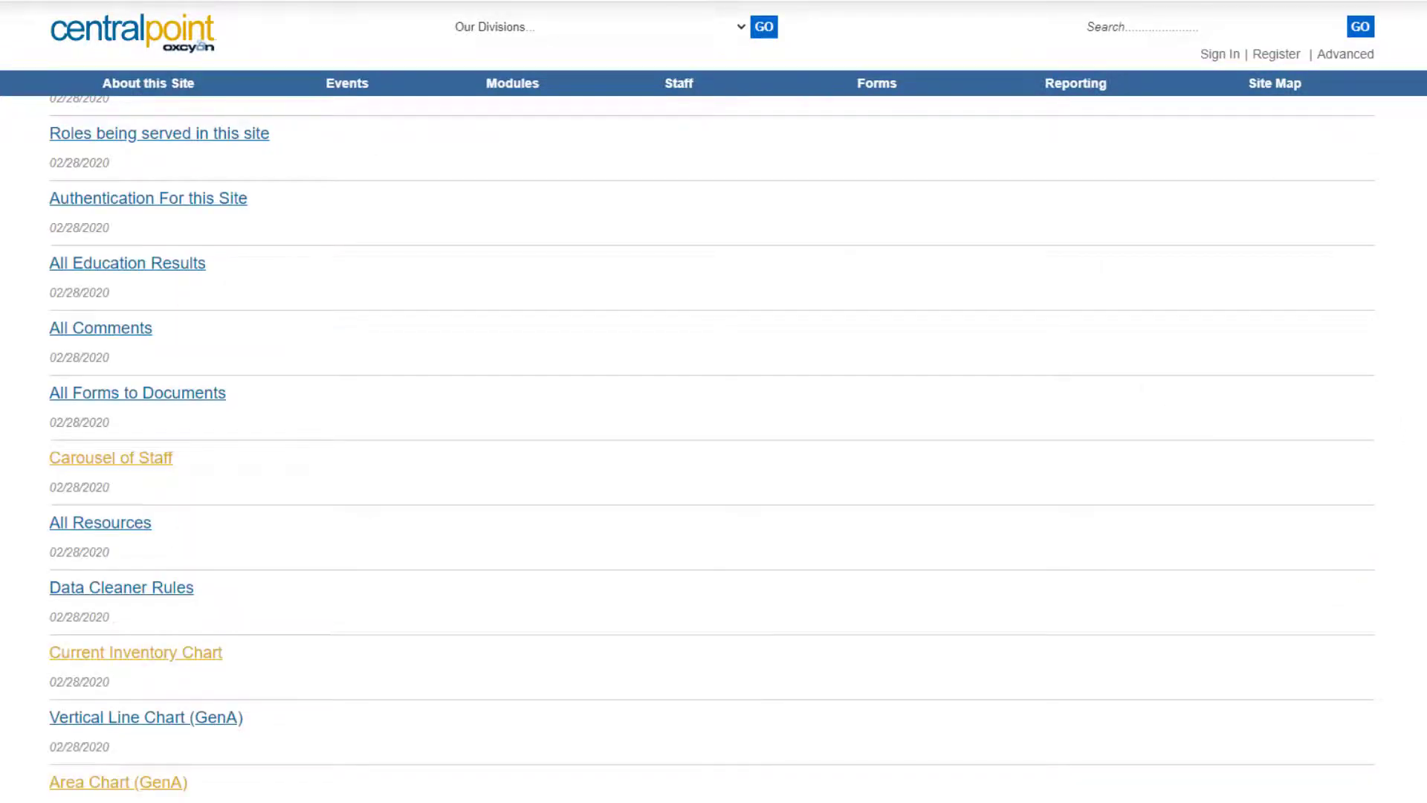
{"action": "scroll", "coordinate": [714, 446], "scroll_direction": "up", "scroll_amount": 10}
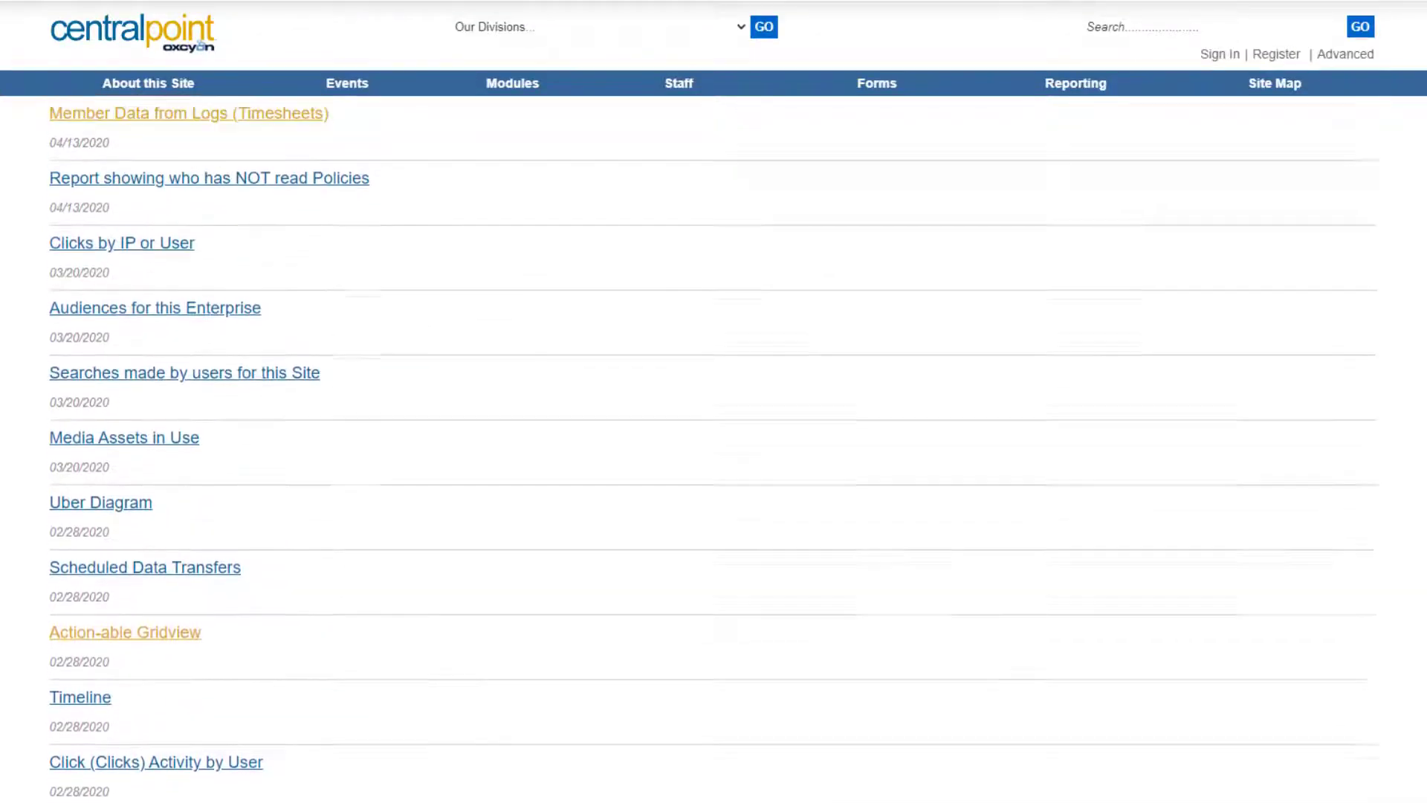
{"action": "scroll", "coordinate": [713, 446], "scroll_direction": "up", "scroll_amount": 9}
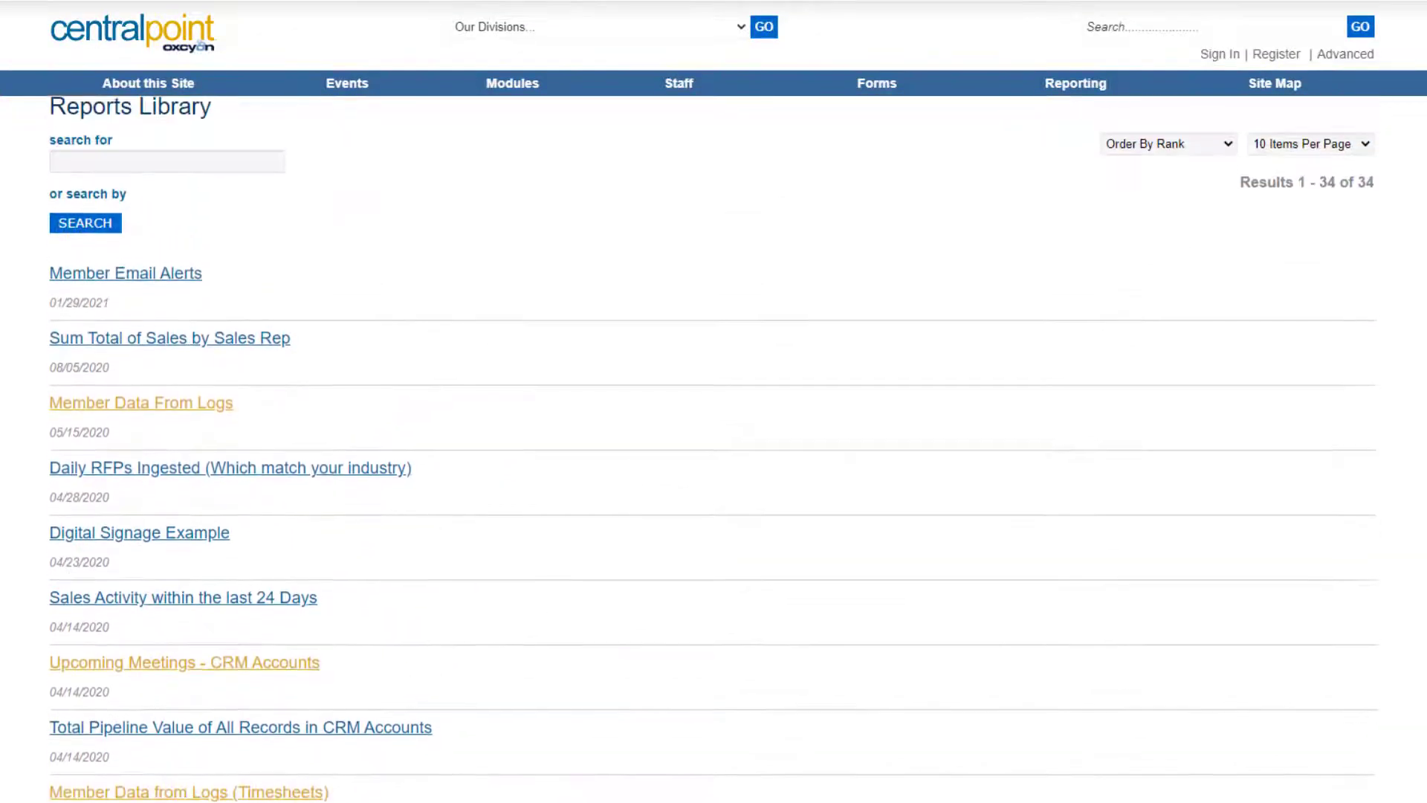
{"action": "scroll", "coordinate": [713, 446], "scroll_direction": "up", "scroll_amount": 1}
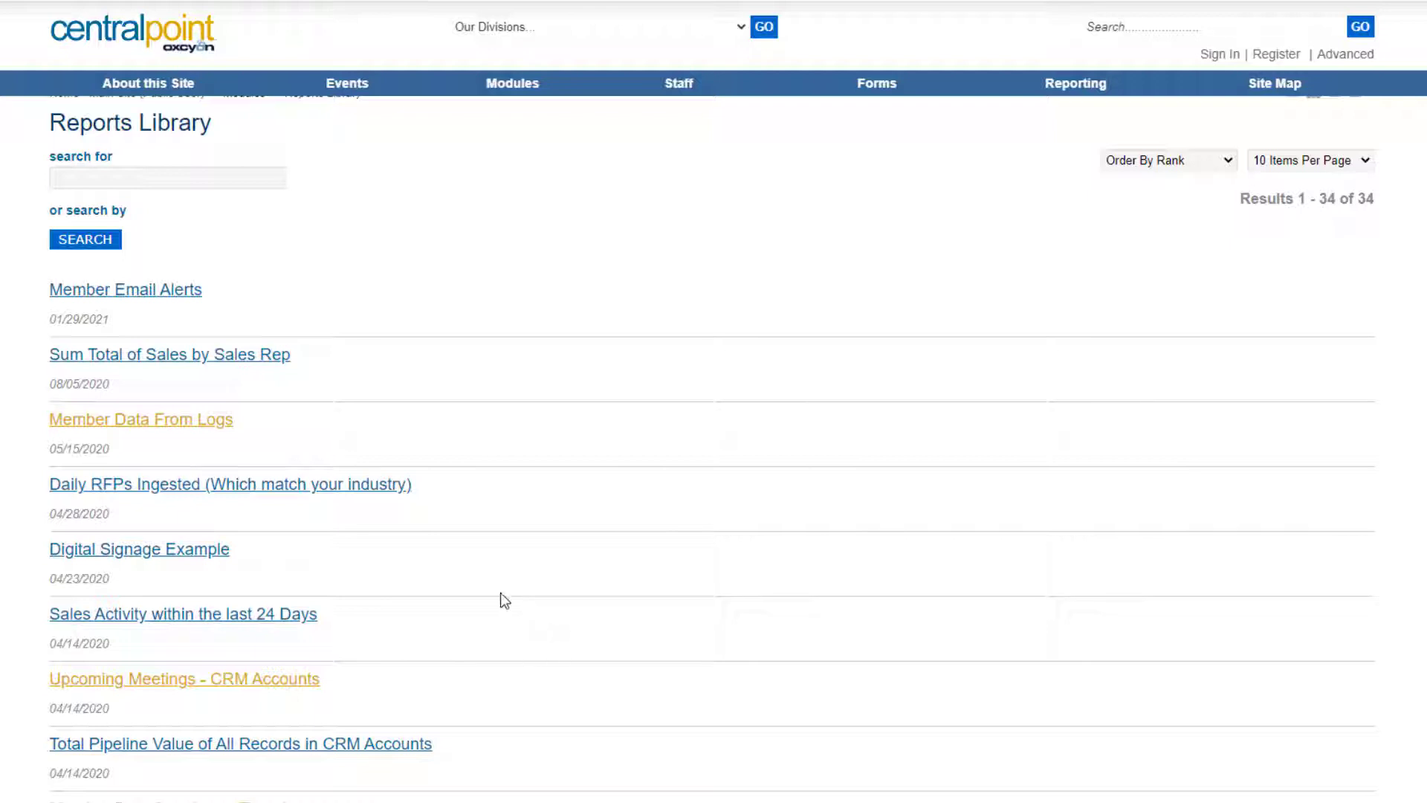
Find the Gamification (All User's Activity) report and view the top user's 35 form submissions.
{"action": "left_click", "coordinate": [169, 182]}
{"action": "type", "text": "gamifi"}
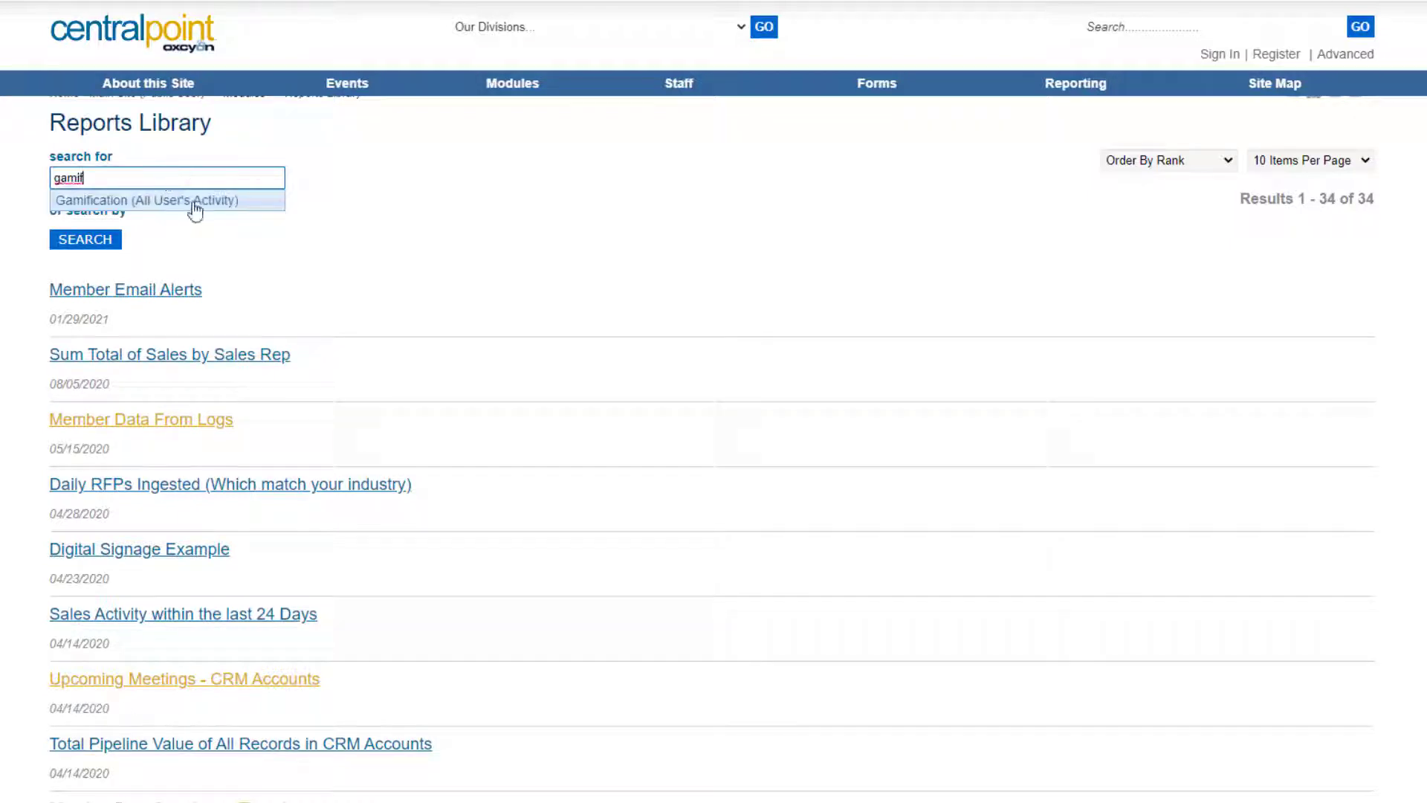
{"action": "left_click", "coordinate": [193, 201]}
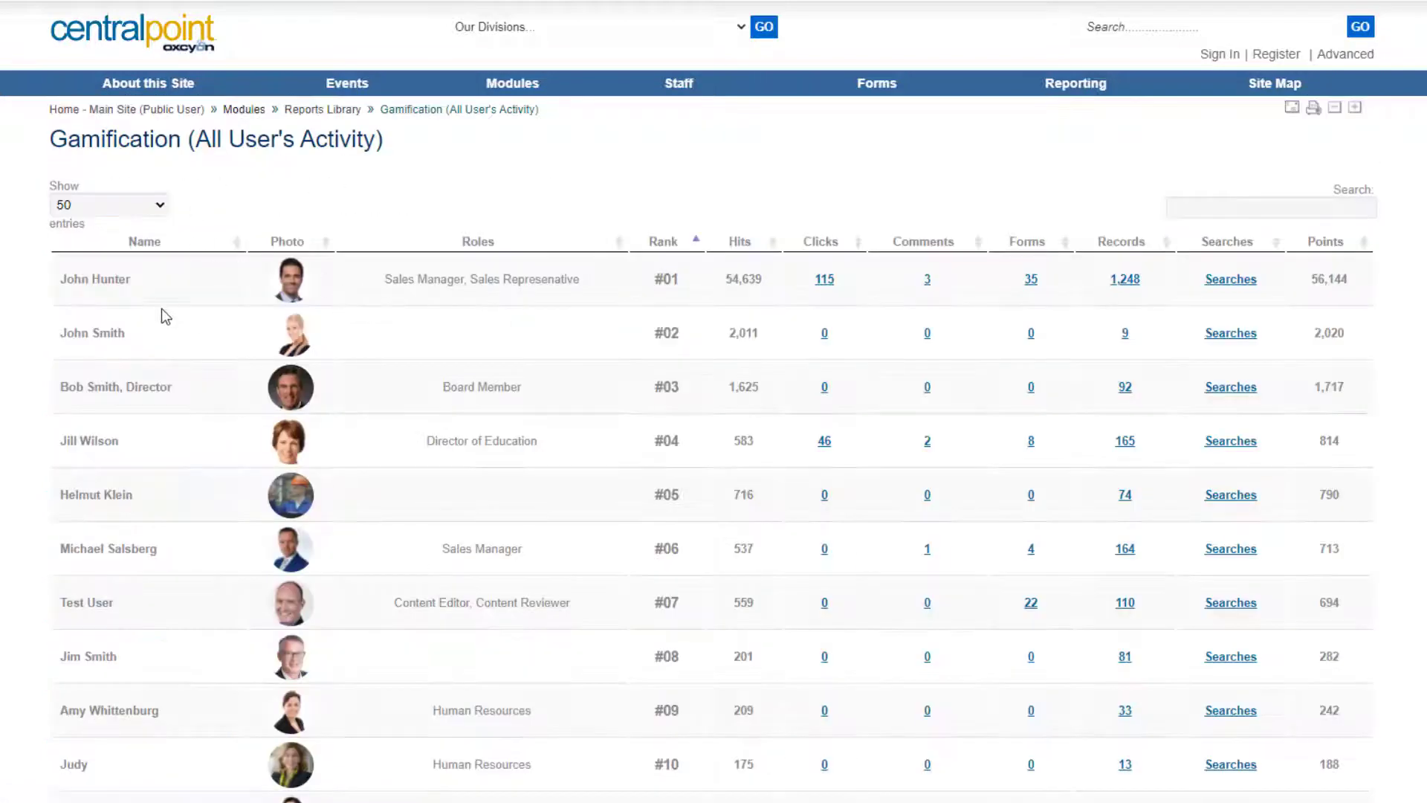
{"action": "left_click_drag", "start_coordinate": [82, 279], "coordinate": [131, 279]}
{"action": "left_click_drag", "start_coordinate": [71, 496], "coordinate": [176, 497]}
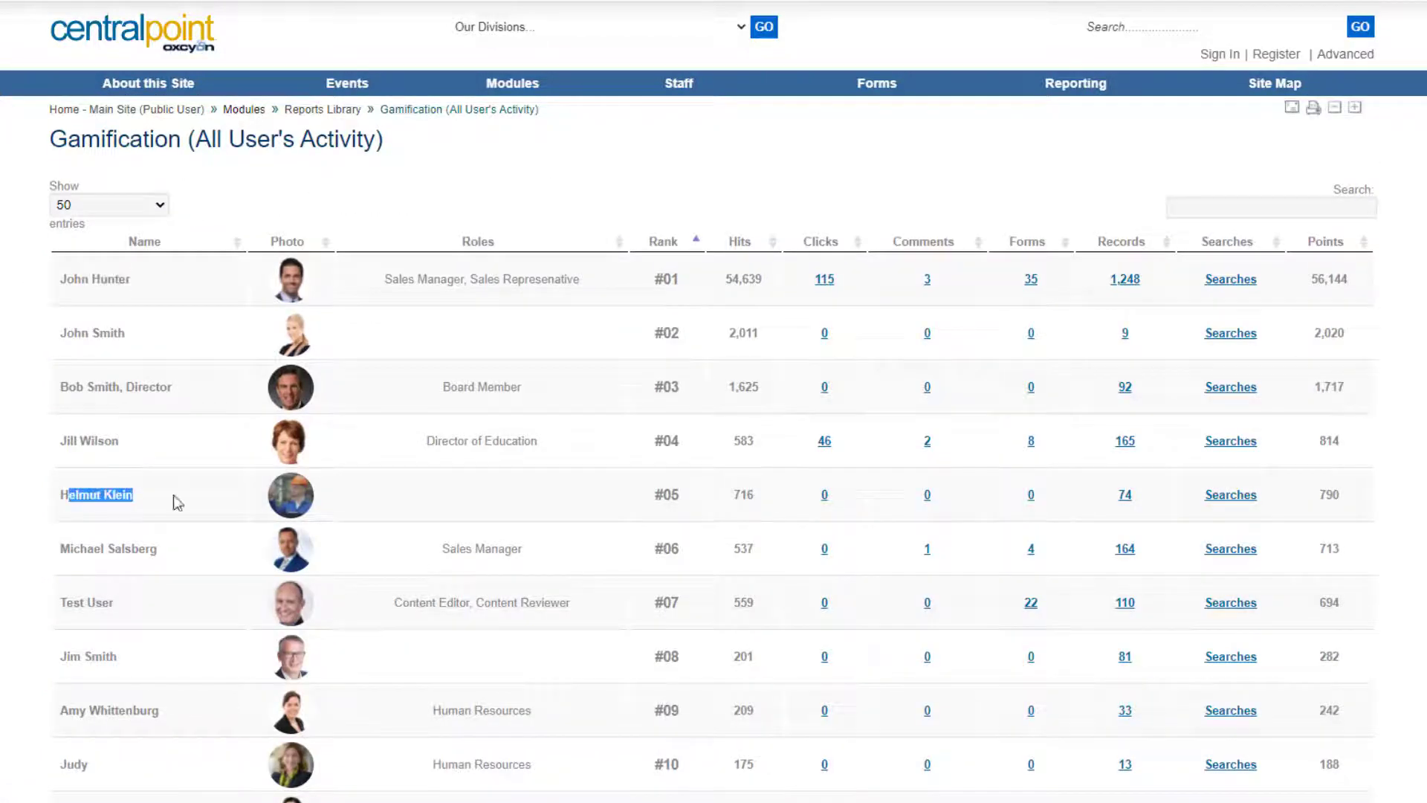
{"action": "left_click", "coordinate": [1031, 280]}
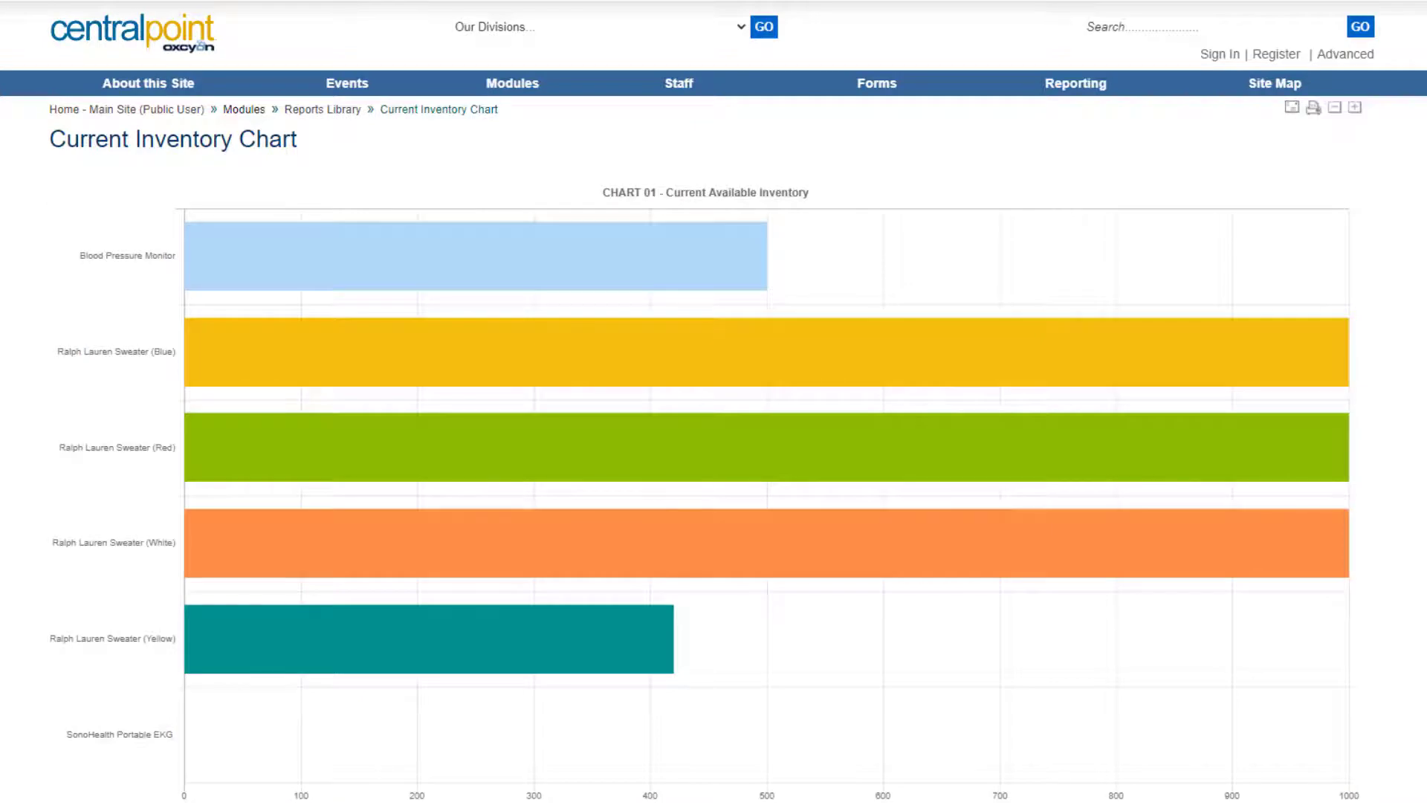
Return to the Reports Library list and search 'gamif' again.
{"action": "key", "text": "ctrl+w"}
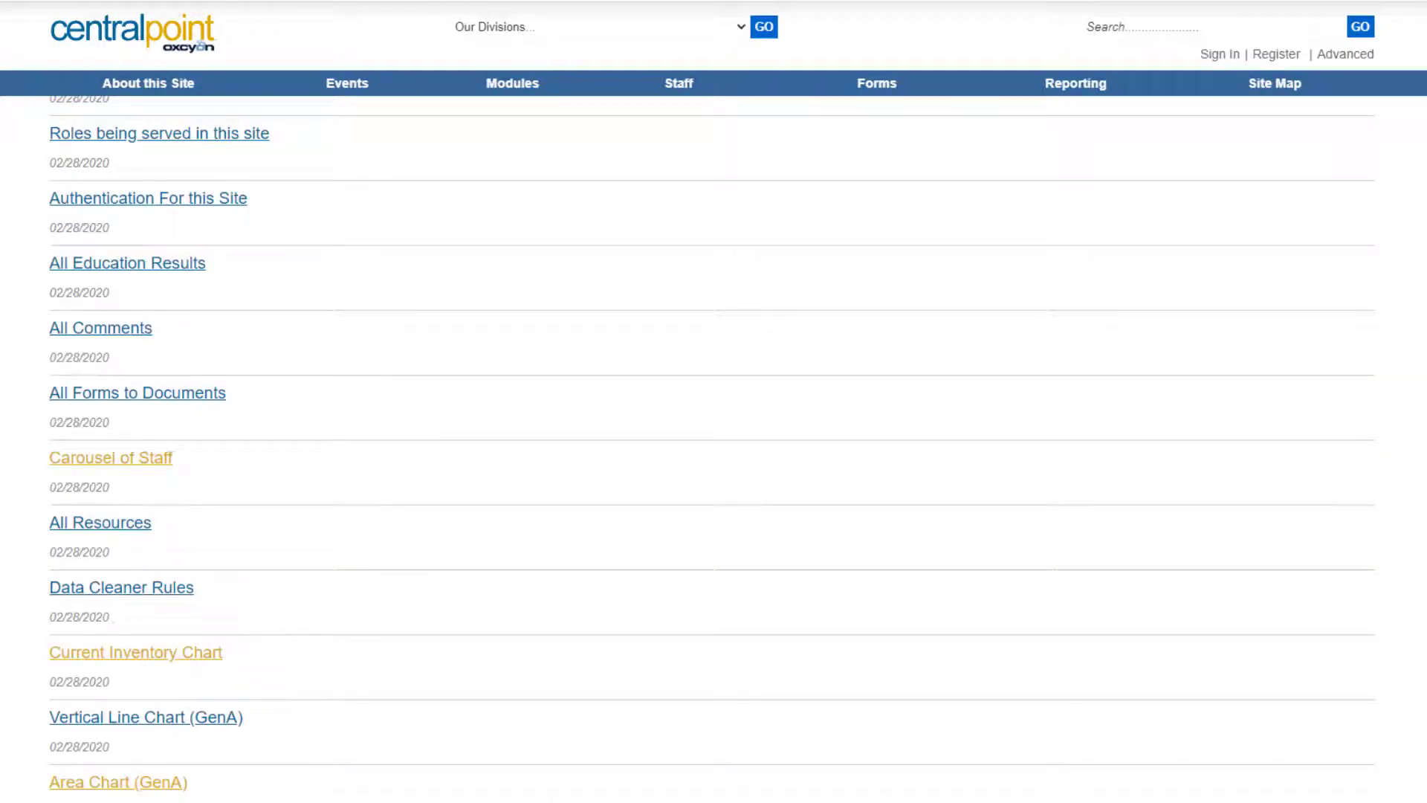
{"action": "scroll", "coordinate": [713, 446], "scroll_direction": "up", "scroll_amount": 11}
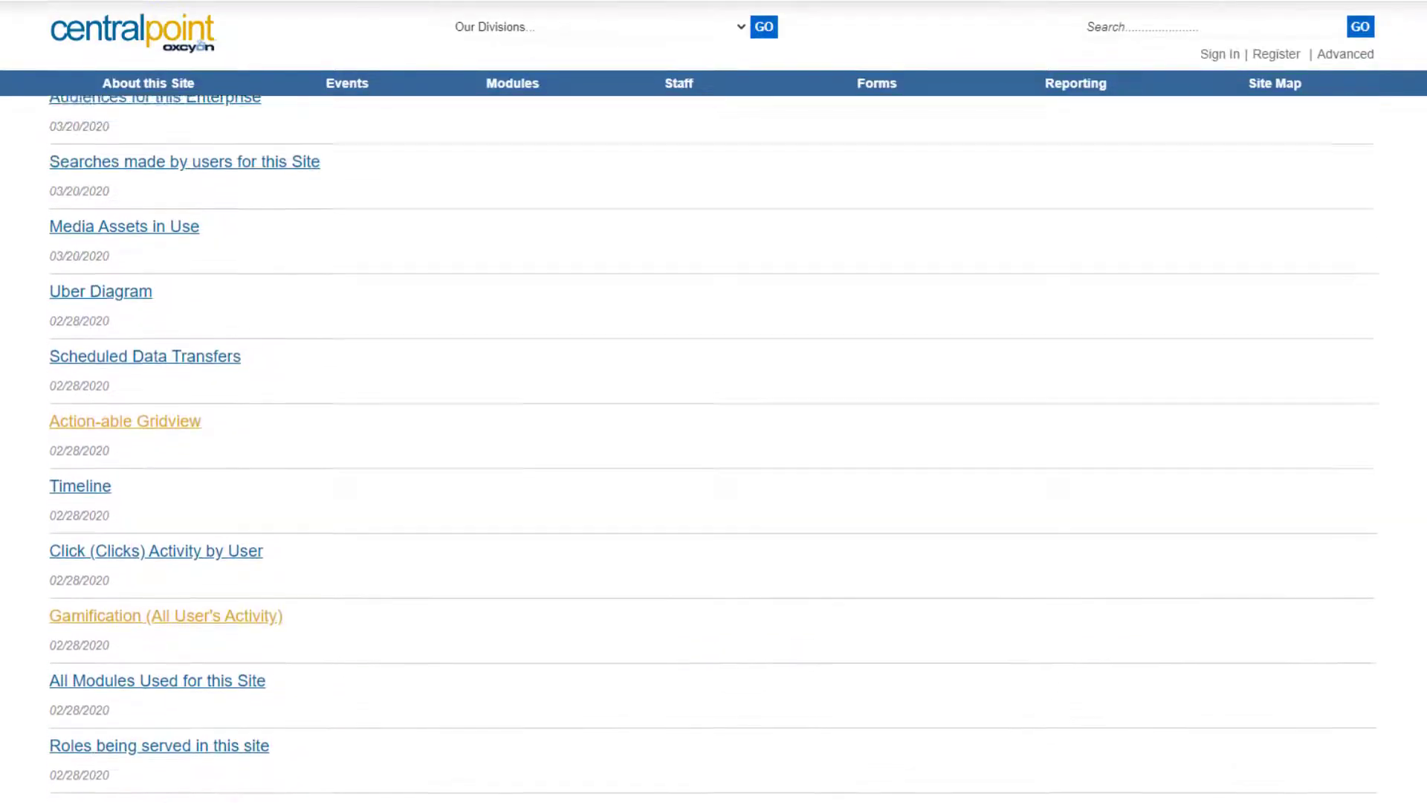
{"action": "scroll", "coordinate": [714, 446], "scroll_direction": "up", "scroll_amount": 9}
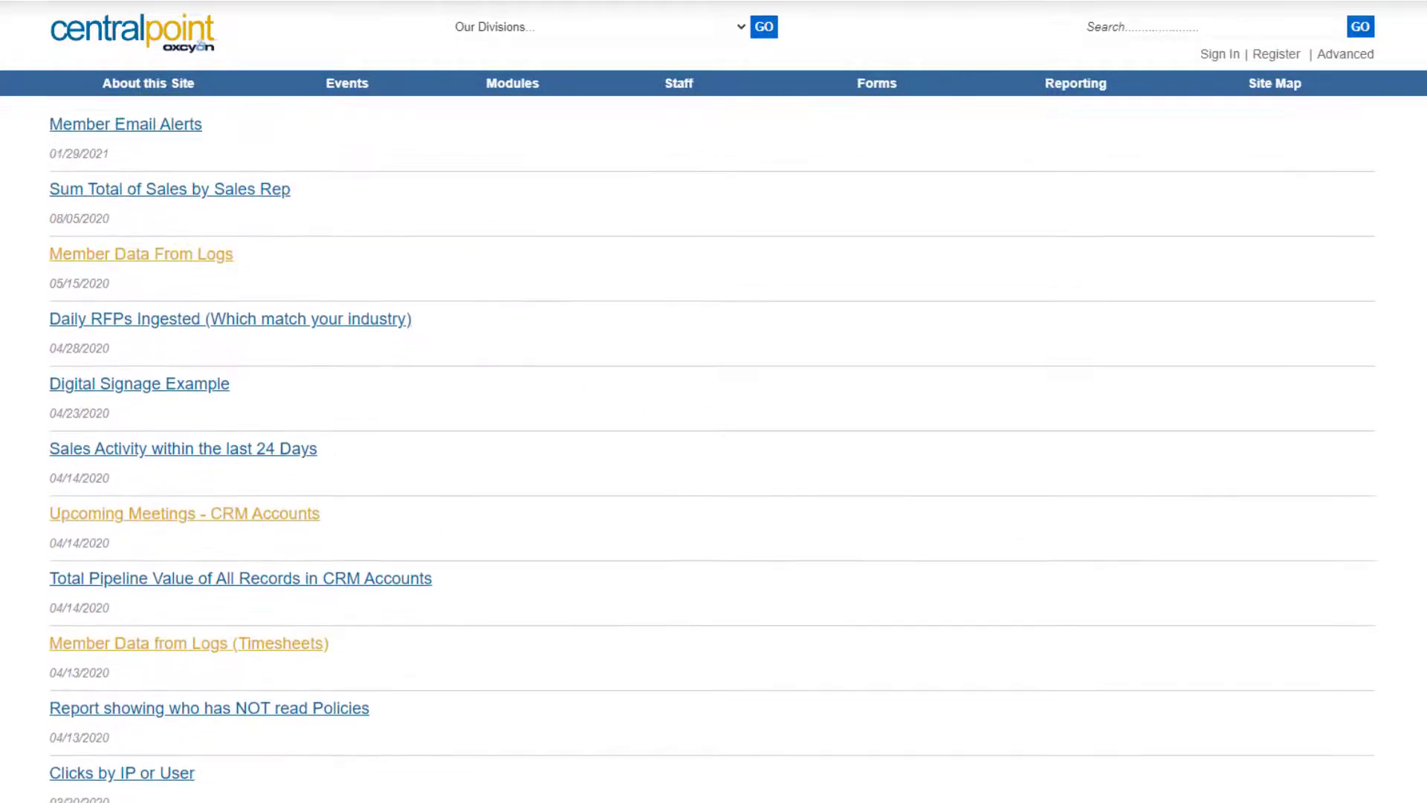
{"action": "scroll", "coordinate": [713, 446], "scroll_direction": "up", "scroll_amount": 1}
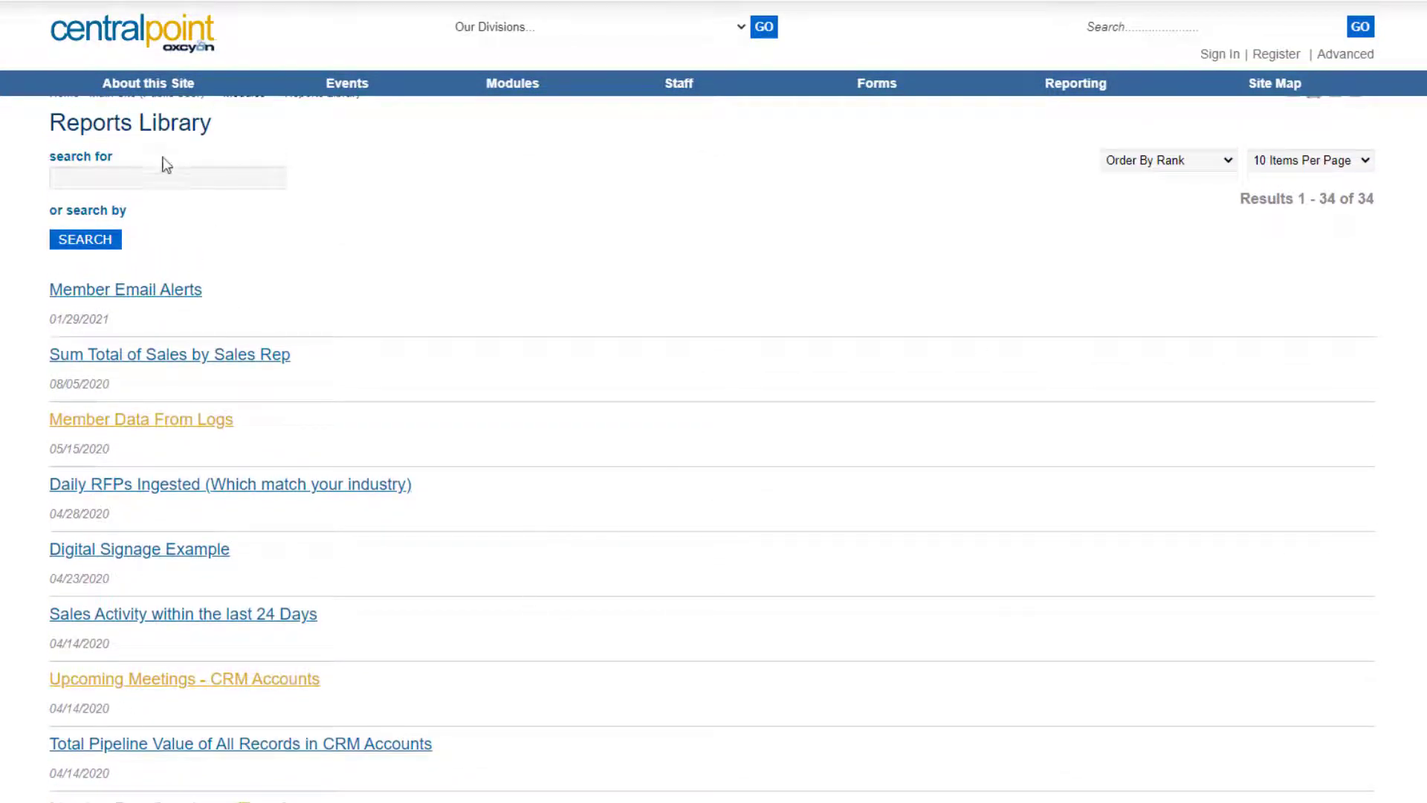
{"action": "left_click", "coordinate": [168, 178]}
{"action": "type", "text": "gamif"}
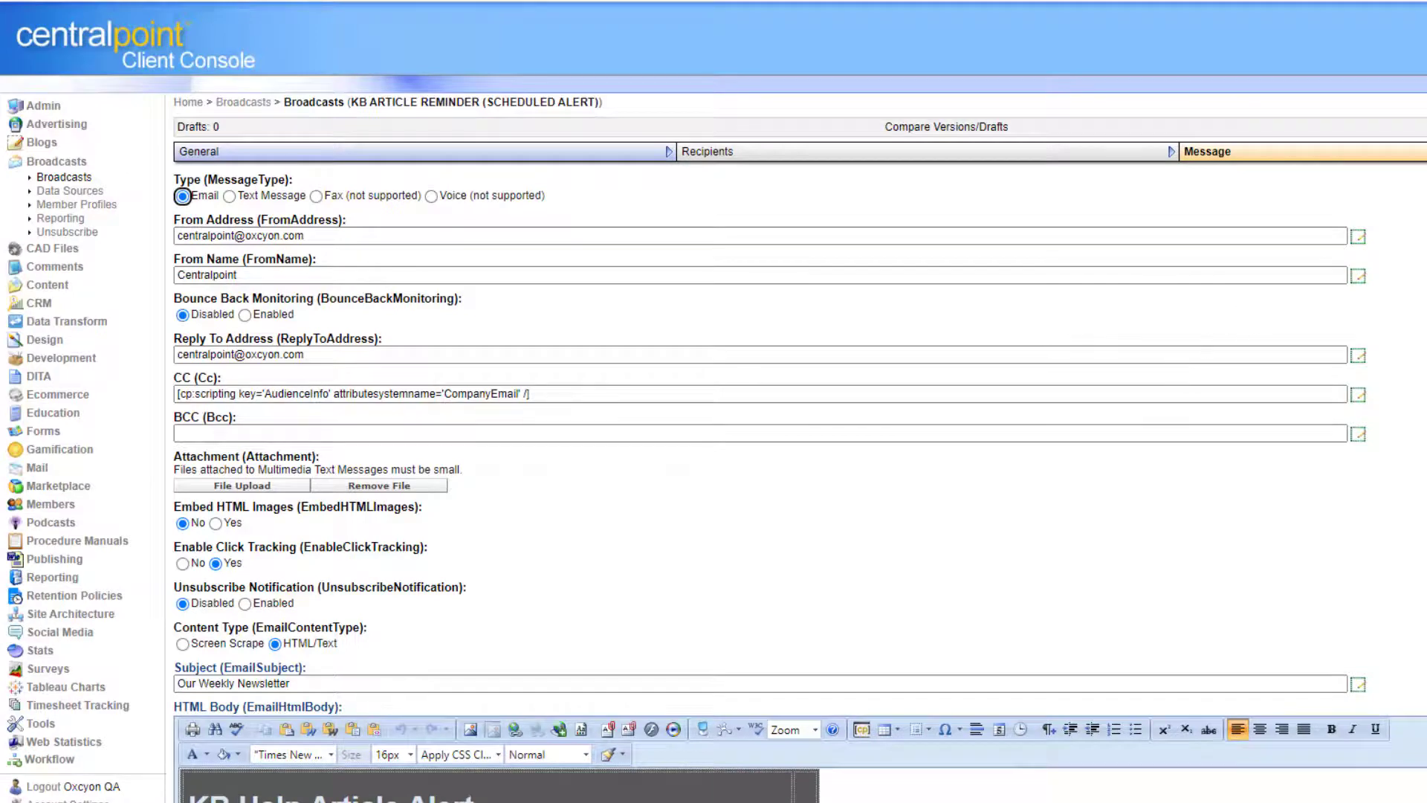
Scroll through the KB Help Article Alert email preview in the HTML Body.
{"action": "scroll", "coordinate": [714, 446], "scroll_direction": "down", "scroll_amount": 8}
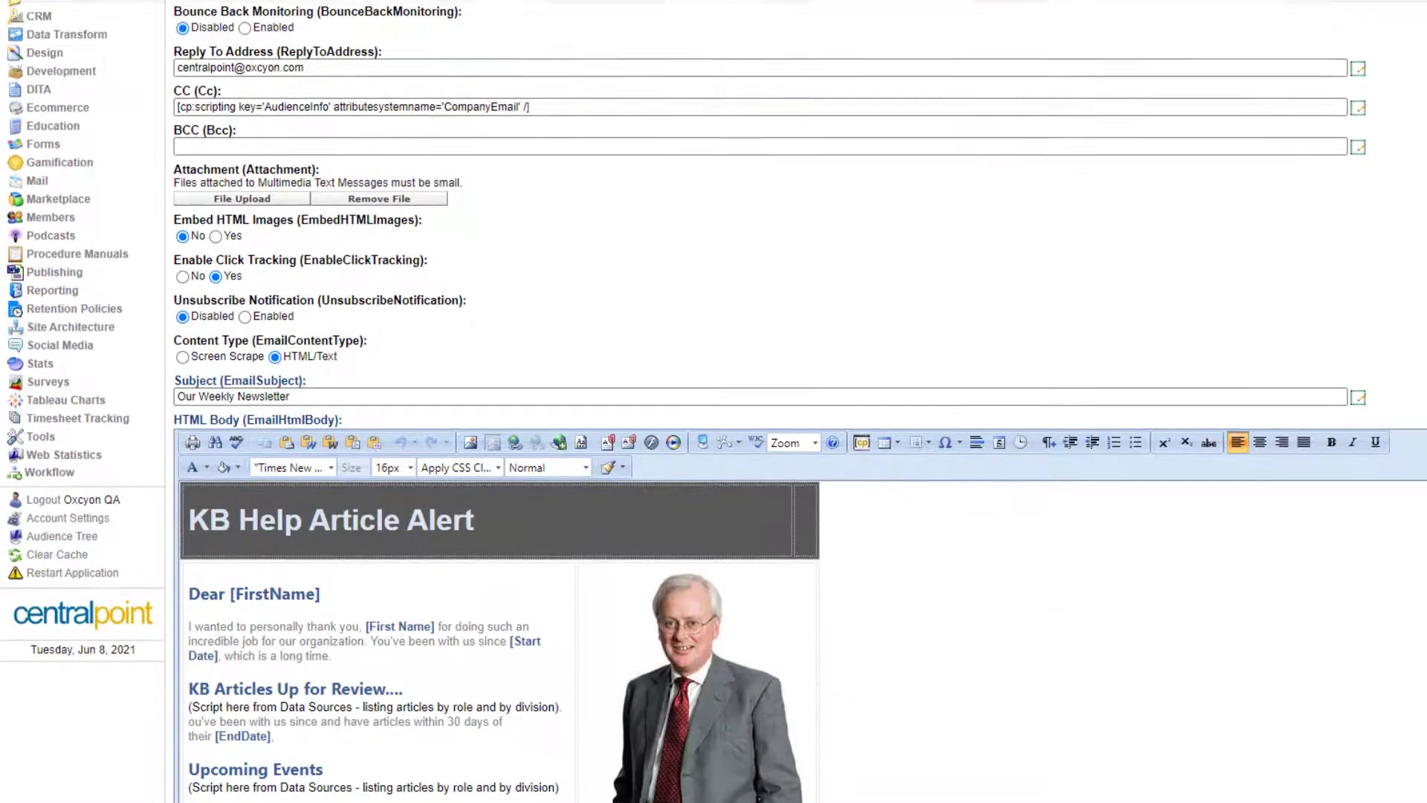
{"action": "scroll", "coordinate": [714, 446], "scroll_direction": "down", "scroll_amount": 2}
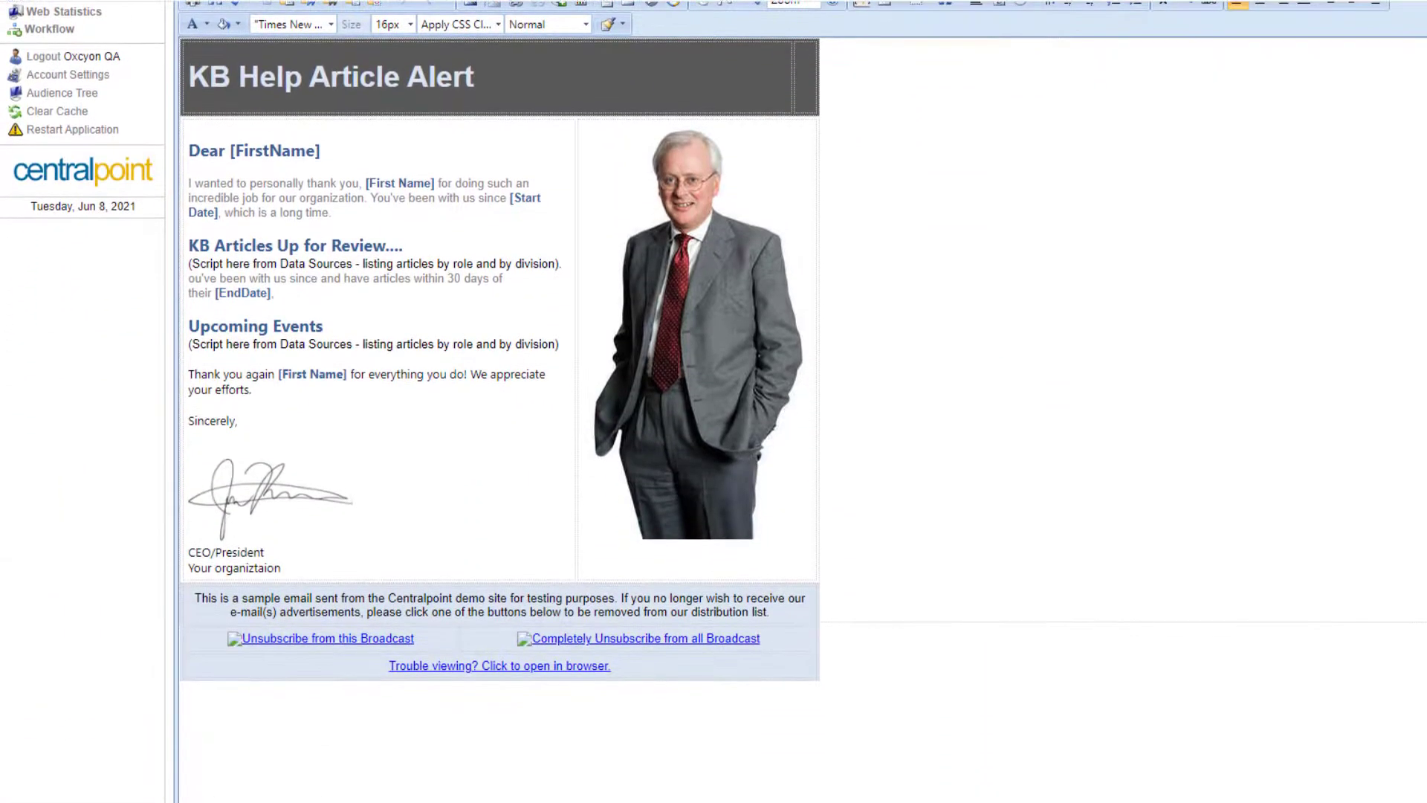
{"action": "scroll", "coordinate": [713, 446], "scroll_direction": "up", "scroll_amount": 10}
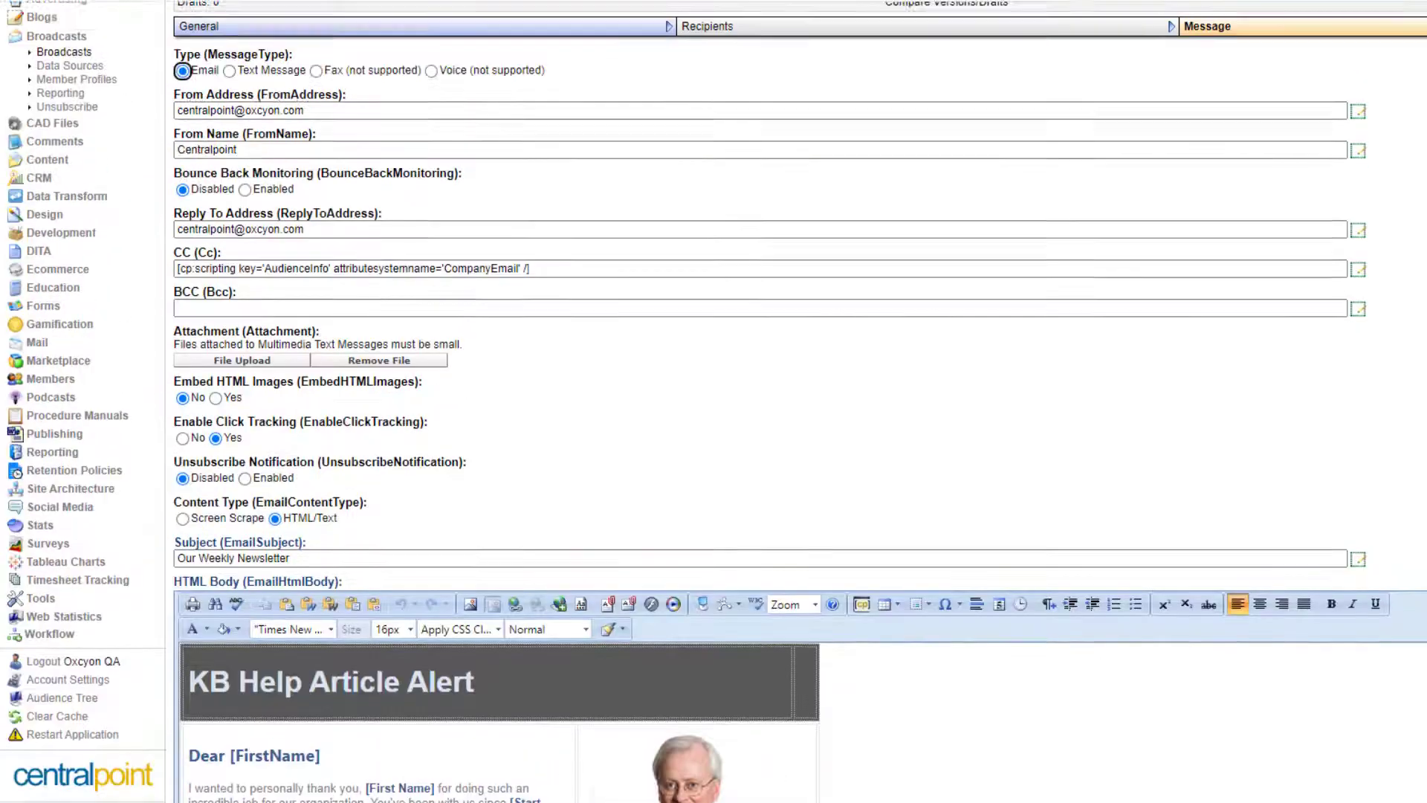